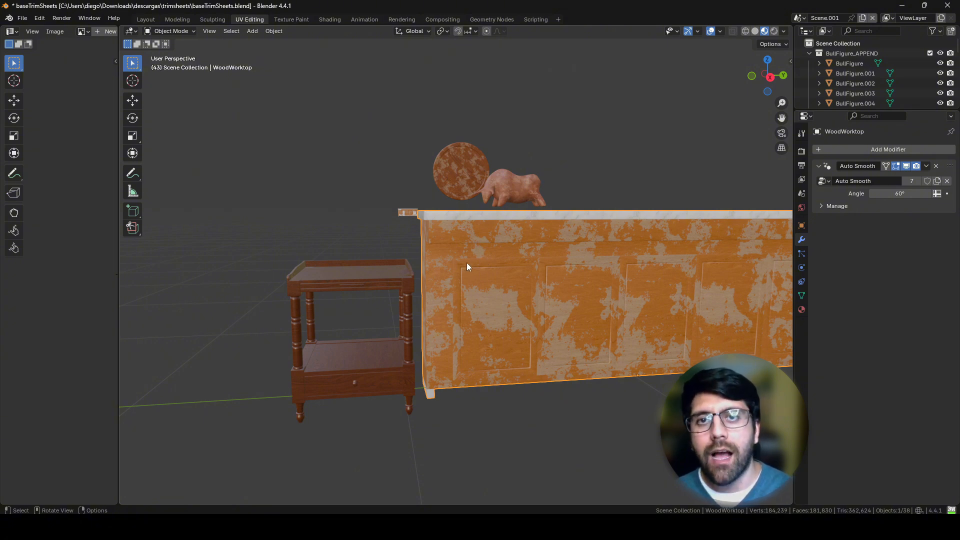
# Step: Examine the textures of the round wooden board, the bull figure, the side table and the marble-topped counter from near and far
pyautogui.moveTo(474, 260); pyautogui.dragTo(547, 262, button='middle')
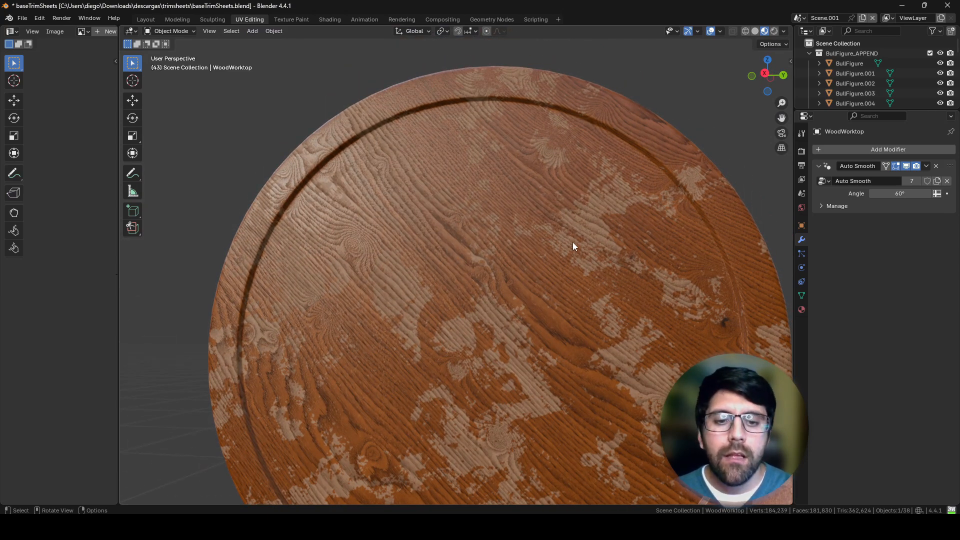
pyautogui.moveTo(573, 247); pyautogui.dragTo(566, 265, button='middle')
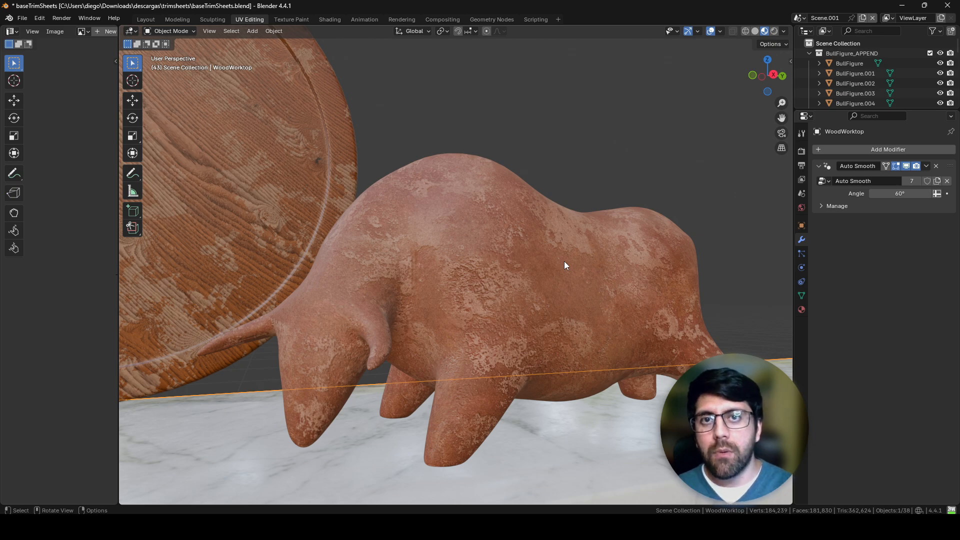
pyautogui.moveTo(564, 261)
pyautogui.keyDown('ctrl'); pyautogui.mouseDown(button='middle')
pyautogui.moveTo(507, 280)
pyautogui.moveTo(543, 262)
pyautogui.moveTo(522, 271)
pyautogui.moveTo(470, 245)
pyautogui.moveTo(436, 273)
pyautogui.moveTo(452, 89)
pyautogui.moveTo(345, 232)
pyautogui.moveTo(448, 285)
pyautogui.moveTo(437, 253)
pyautogui.moveTo(433, 315)
pyautogui.moveTo(467, 304)
pyautogui.moveTo(473, 276)
pyautogui.mouseUp(button='middle'); pyautogui.keyUp('ctrl')
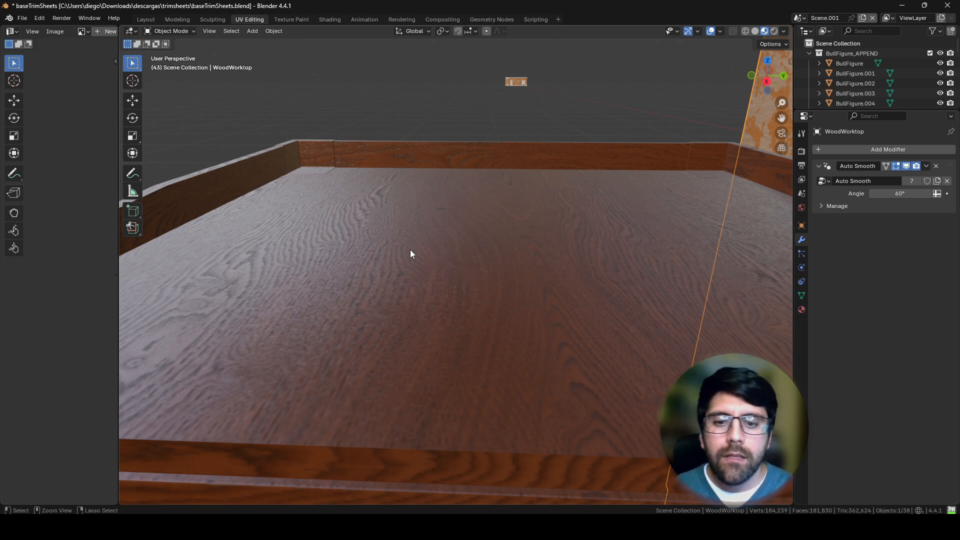
pyautogui.scroll(-8, 420, 275)
pyautogui.moveTo(479, 335)
pyautogui.mouseDown(button='middle')
pyautogui.moveTo(446, 337)
pyautogui.moveTo(484, 335)
pyautogui.moveTo(461, 304)
pyautogui.moveTo(380, 313)
pyautogui.mouseUp(button='middle')
pyautogui.moveTo(504, 303)
pyautogui.keyDown('shift'); pyautogui.mouseDown(button='middle')
pyautogui.moveTo(483, 305)
pyautogui.moveTo(578, 283)
pyautogui.moveTo(566, 267)
pyautogui.mouseUp(button='middle'); pyautogui.keyUp('shift')
pyautogui.keyDown('ctrl'); pyautogui.moveTo(570, 266); pyautogui.dragTo(604, 252, button='middle'); pyautogui.keyUp('ctrl')
pyautogui.keyDown('ctrl'); pyautogui.moveTo(608, 263); pyautogui.dragTo(595, 235, button='middle'); pyautogui.keyUp('ctrl')
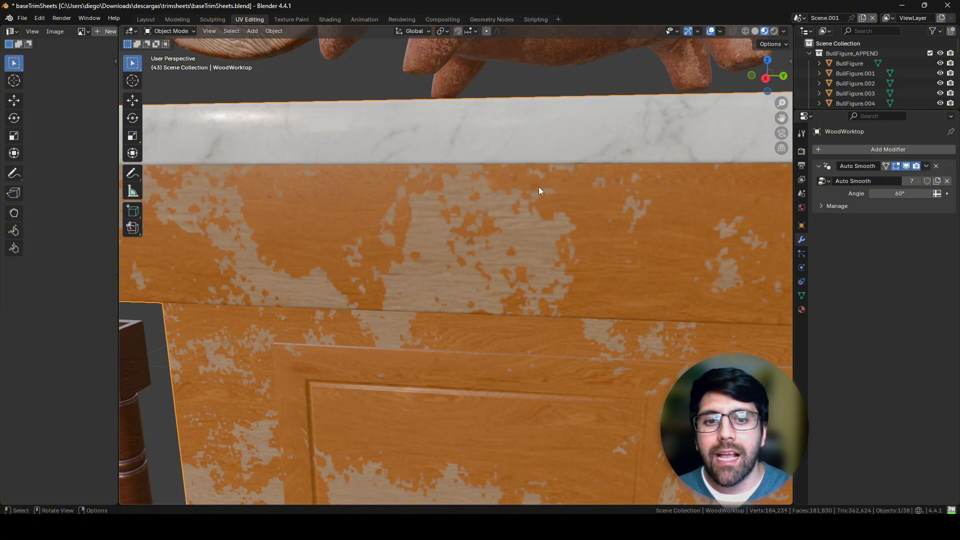
pyautogui.keyDown('ctrl'); pyautogui.moveTo(566, 266); pyautogui.dragTo(428, 410, button='middle'); pyautogui.keyUp('ctrl')
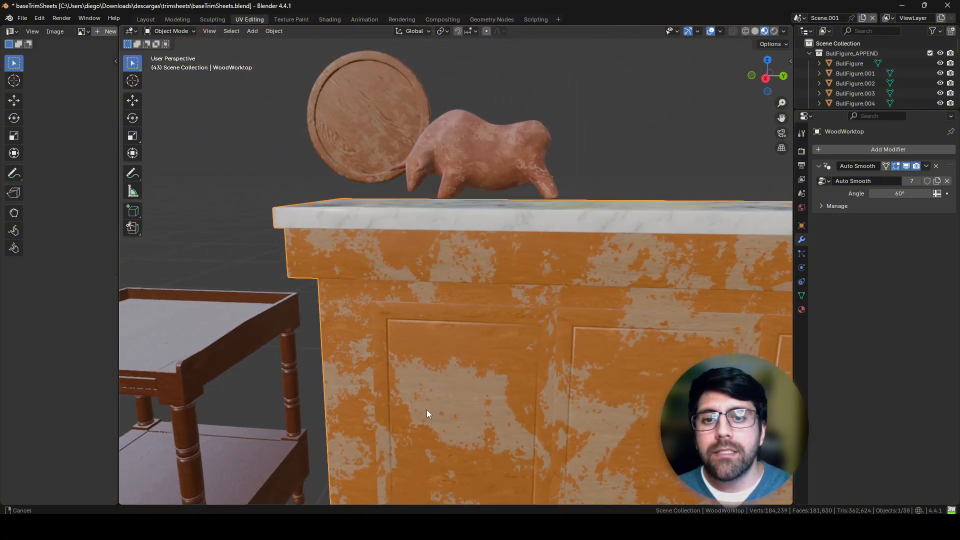
pyautogui.keyDown('ctrl'); pyautogui.moveTo(501, 311); pyautogui.dragTo(471, 313, button='middle'); pyautogui.keyUp('ctrl')
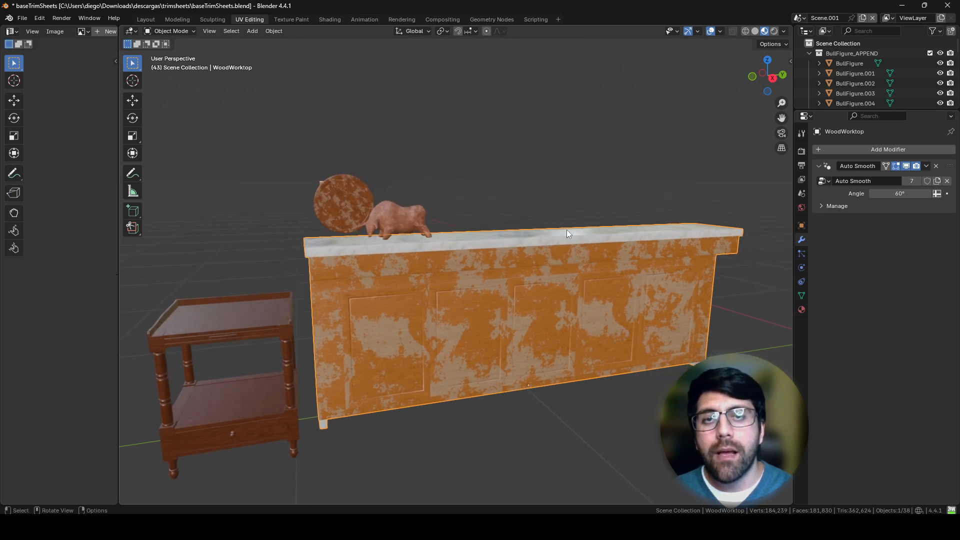
pyautogui.keyDown('shift'); pyautogui.moveTo(524, 287); pyautogui.dragTo(544, 272, button='middle'); pyautogui.keyUp('shift')
# Step: Select the side table and then the bull figure, and inspect the bull's surface texture up close
pyautogui.click(424, 276)
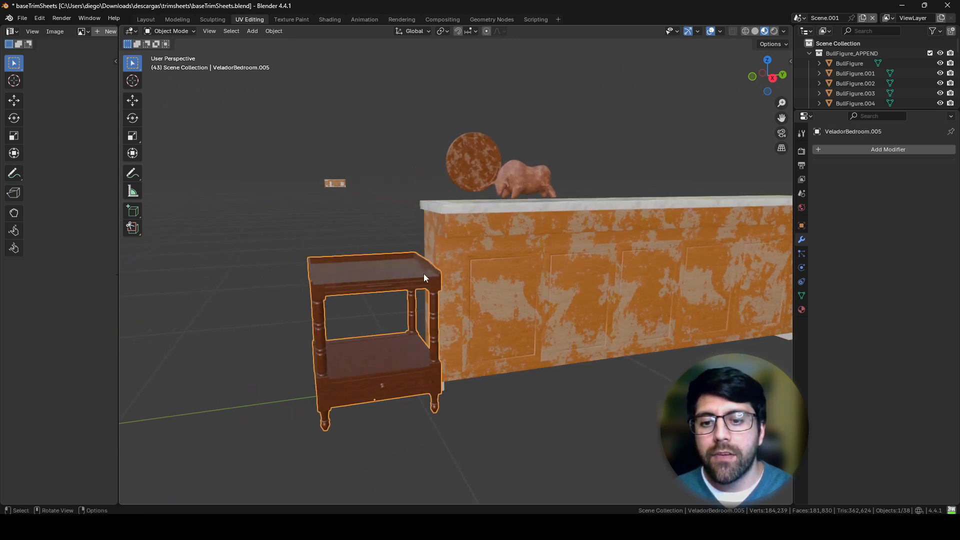
pyautogui.click(549, 174)
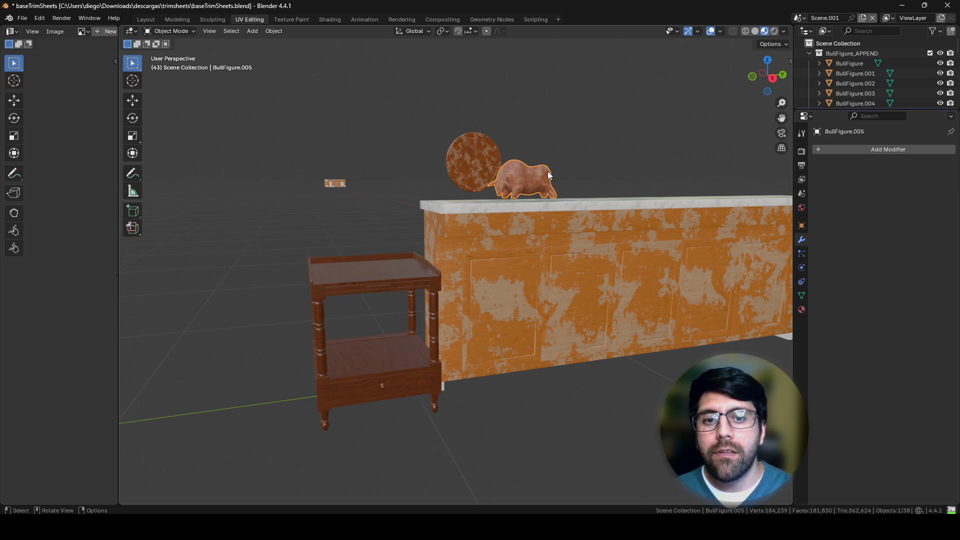
pyautogui.moveTo(502, 172); pyautogui.dragTo(498, 239, button='middle')
pyautogui.scroll(3, 511, 196)
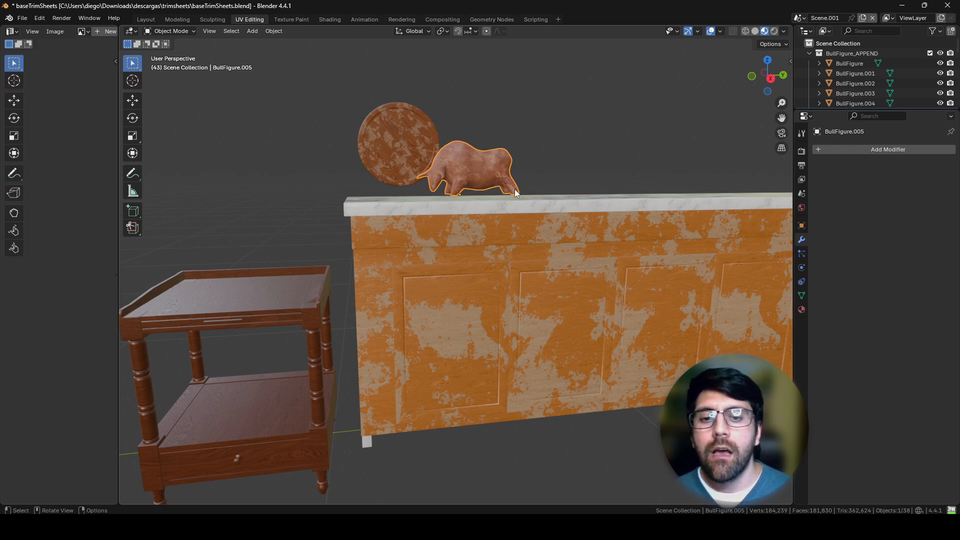
pyautogui.keyDown('shift'); pyautogui.moveTo(547, 165); pyautogui.dragTo(494, 249, button='middle'); pyautogui.keyUp('shift')
pyautogui.scroll(5, 521, 200)
pyautogui.scroll(5, 534, 242)
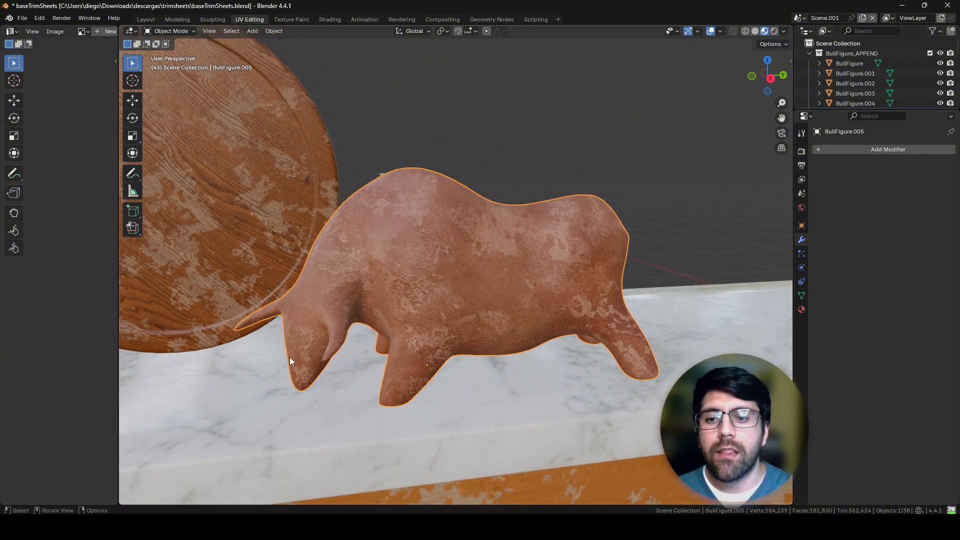
pyautogui.moveTo(462, 286)
pyautogui.mouseDown(button='middle')
pyautogui.moveTo(419, 285)
pyautogui.moveTo(518, 270)
pyautogui.moveTo(532, 251)
pyautogui.moveTo(498, 299)
pyautogui.moveTo(524, 247)
pyautogui.moveTo(446, 371)
pyautogui.moveTo(547, 334)
pyautogui.moveTo(551, 248)
pyautogui.moveTo(579, 218)
pyautogui.moveTo(459, 273)
pyautogui.moveTo(534, 230)
pyautogui.moveTo(477, 287)
pyautogui.mouseUp(button='middle')
pyautogui.scroll(6, 518, 270)
pyautogui.moveTo(478, 287); pyautogui.dragTo(432, 283, button='middle')
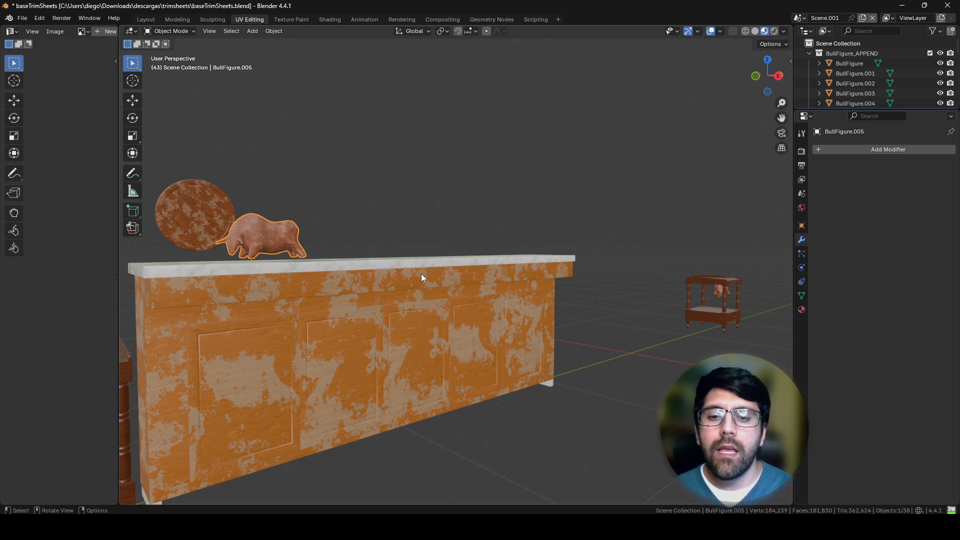
# Step: Select the marble-topped counter and examine its texture beside the neighbouring objects
pyautogui.moveTo(421, 274); pyautogui.dragTo(447, 295, button='middle')
pyautogui.scroll(4, 447, 291)
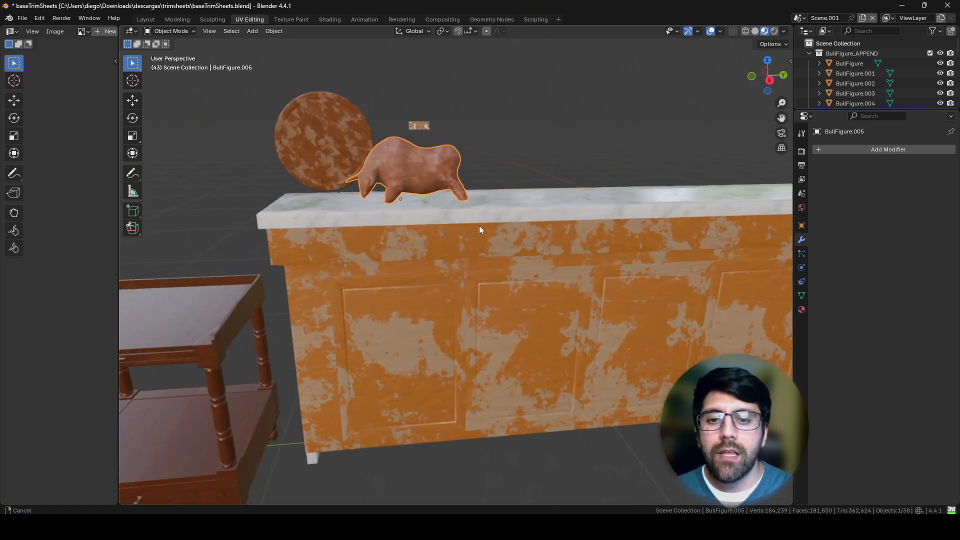
pyautogui.keyDown('shift'); pyautogui.moveTo(479, 226); pyautogui.dragTo(447, 255, button='middle'); pyautogui.keyUp('shift')
pyautogui.click(478, 281)
pyautogui.scroll(1, 479, 281)
pyautogui.moveTo(504, 287)
pyautogui.keyDown('shift'); pyautogui.mouseDown(button='middle')
pyautogui.moveTo(521, 290)
pyautogui.moveTo(485, 256)
pyautogui.moveTo(494, 302)
pyautogui.mouseUp(button='middle'); pyautogui.keyUp('shift')
pyautogui.scroll(-3, 505, 255)
pyautogui.scroll(-2, 495, 303)
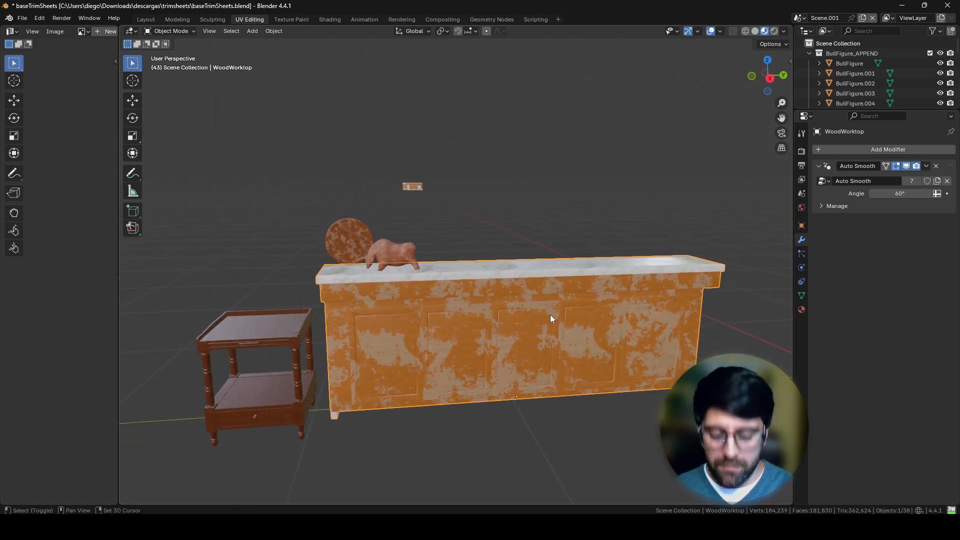
# Step: Try moving the marble-topped counter and undo the move
pyautogui.press('g')
pyautogui.click(583, 327)
pyautogui.hotkey('ctrl', 'z')
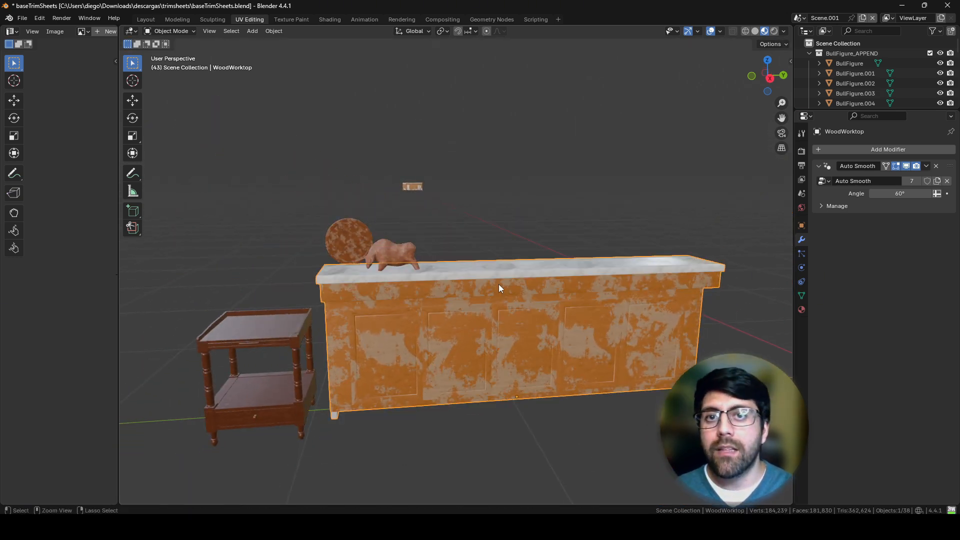
# Step: Move the bull figure up and away from the round wooden board, and lift the board above the counter's end
pyautogui.click(388, 257)
pyautogui.press('g')
pyautogui.press('Escape')
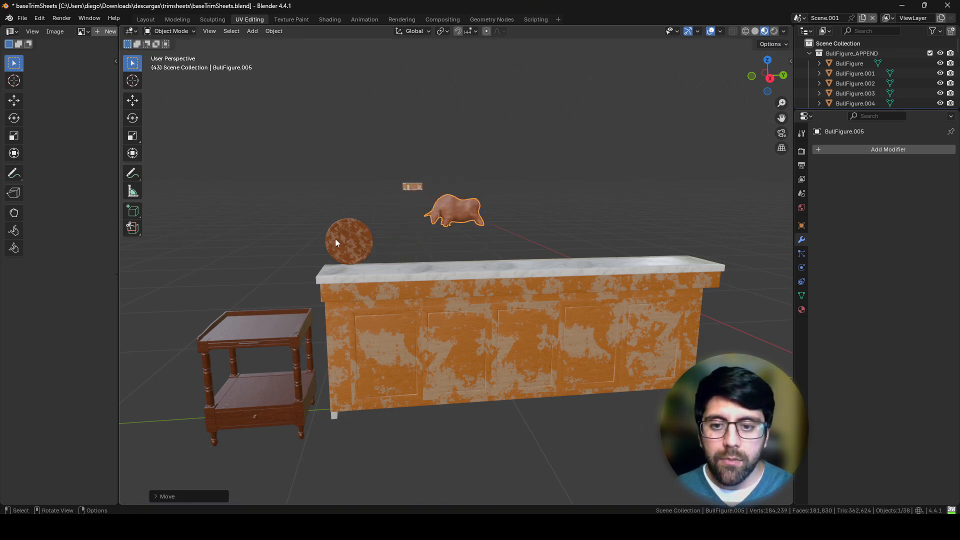
pyautogui.click(335, 239)
pyautogui.press('g')
pyautogui.click(345, 195)
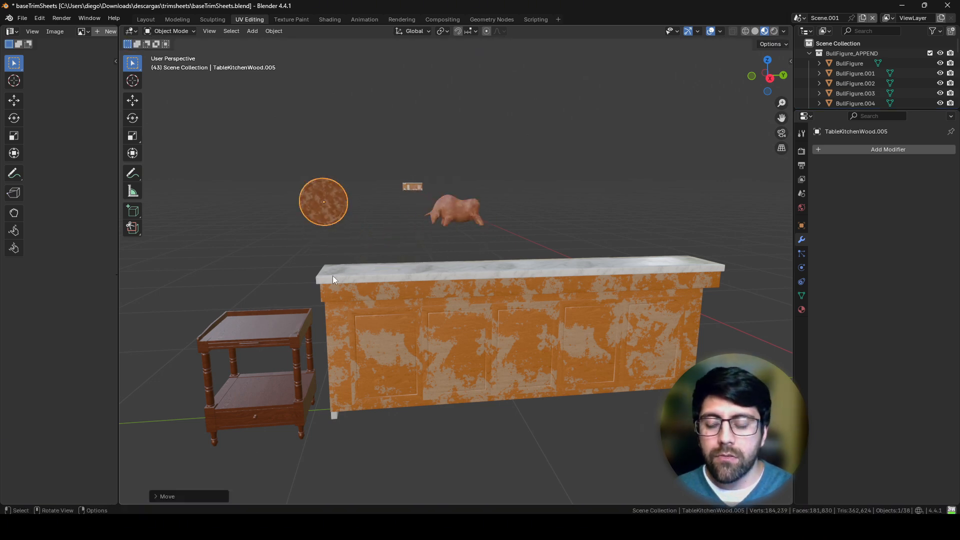
# Step: Move the side table away from the counter so there is a clear gap between them
pyautogui.click(307, 316)
pyautogui.keyDown('shift'); pyautogui.moveTo(355, 320); pyautogui.dragTo(420, 313, button='middle'); pyautogui.keyUp('shift')
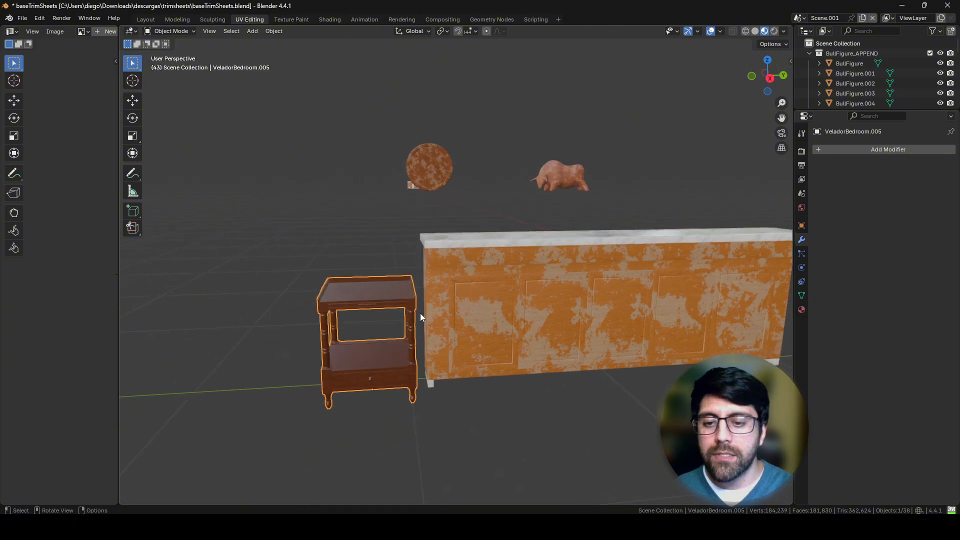
pyautogui.press('g')
pyautogui.click(282, 250)
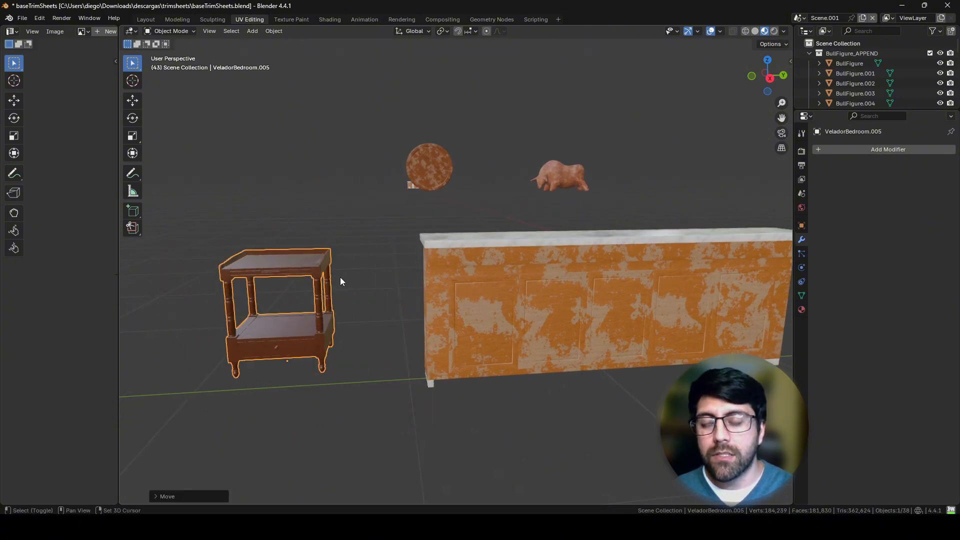
pyautogui.keyDown('shift'); pyautogui.moveTo(340, 277); pyautogui.dragTo(409, 239, button='middle'); pyautogui.keyUp('shift')
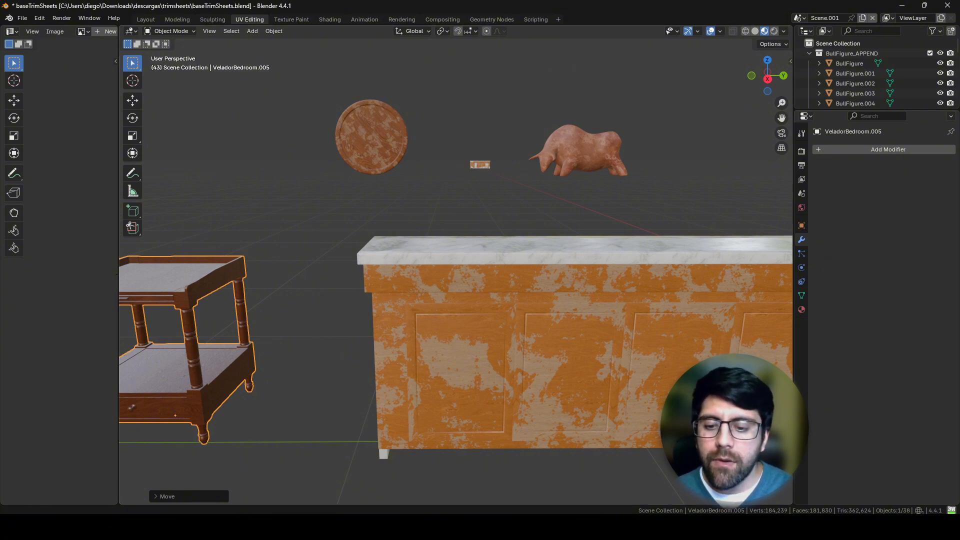
# Step: Switch to the image viewer and show the slide 2.jpg with the definitions of texel and texel density
pyautogui.hotkey('alt', 'Tab')
pyautogui.press('Right')
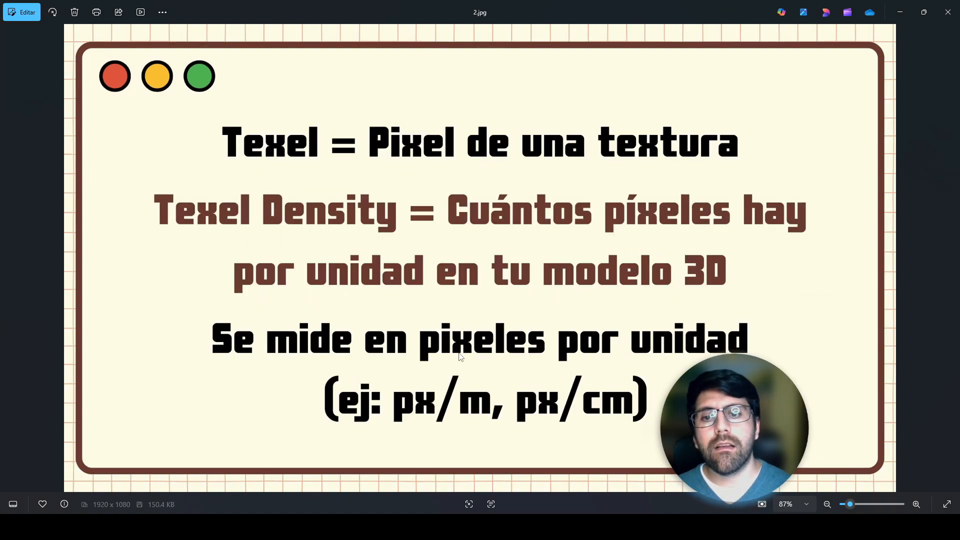
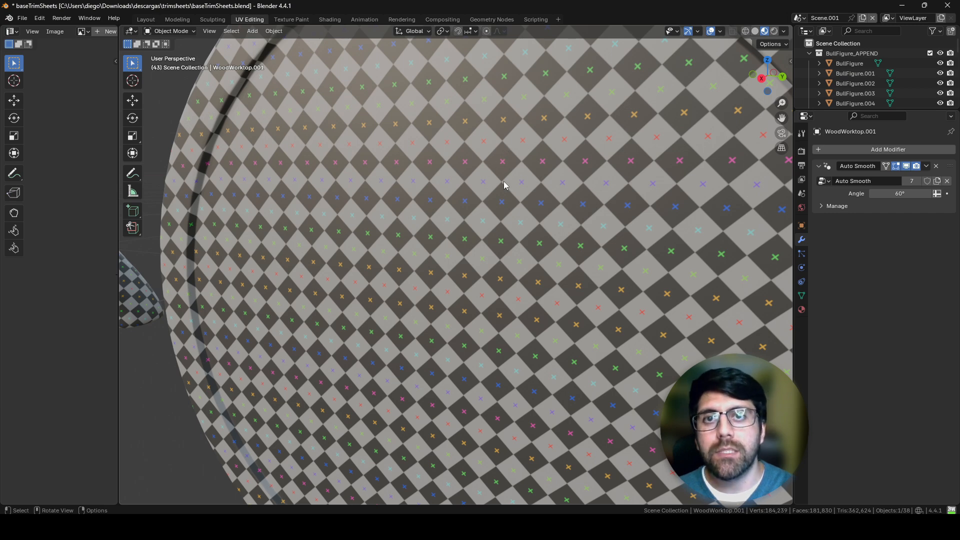
# Step: Compare the grey checker pattern's density across the round board, bull figure, side table and counter
pyautogui.keyDown('ctrl'); pyautogui.moveTo(534, 165); pyautogui.dragTo(494, 301, button='middle'); pyautogui.keyUp('ctrl')
pyautogui.keyDown('shift'); pyautogui.moveTo(200, 255); pyautogui.dragTo(404, 226, button='middle'); pyautogui.keyUp('shift')
pyautogui.keyDown('shift'); pyautogui.moveTo(404, 226); pyautogui.dragTo(625, 335, button='middle'); pyautogui.keyUp('shift')
pyautogui.keyDown('ctrl'); pyautogui.moveTo(625, 335); pyautogui.dragTo(545, 275, button='middle'); pyautogui.keyUp('ctrl')
pyautogui.keyDown('shift'); pyautogui.moveTo(741, 263); pyautogui.dragTo(521, 281, button='middle'); pyautogui.keyUp('shift')
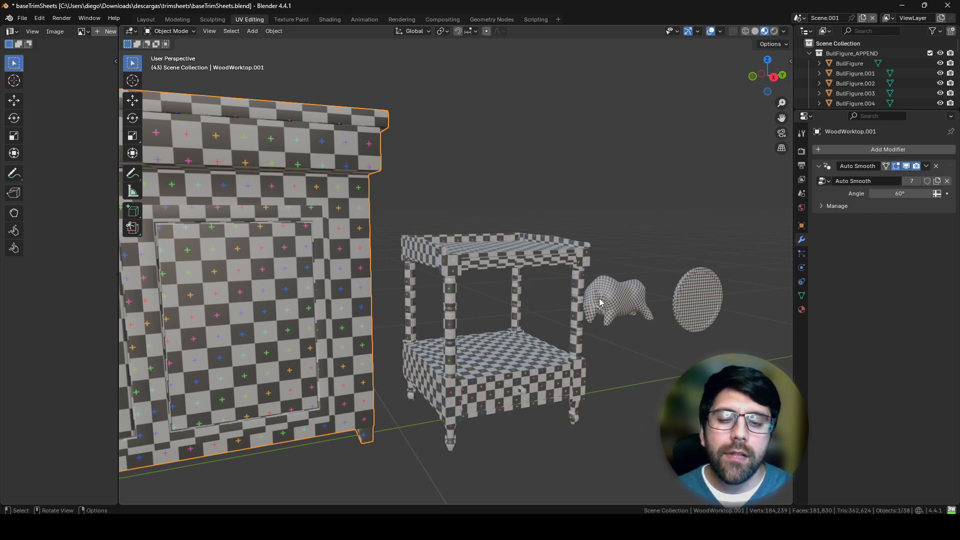
pyautogui.moveTo(599, 299); pyautogui.dragTo(650, 252, button='middle')
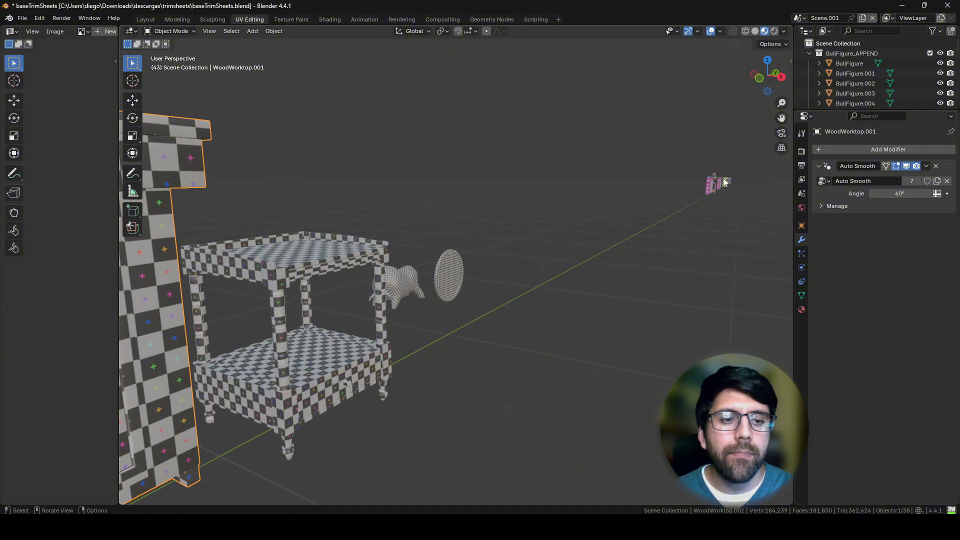
# Step: Frame the distant colour-grid counter and compare its grid size with the round board and bull figure standing on it
pyautogui.keyDown('alt'); pyautogui.click(708, 187); pyautogui.keyUp('alt')
pyautogui.click(708, 187)
pyautogui.press('KP_Decimal')
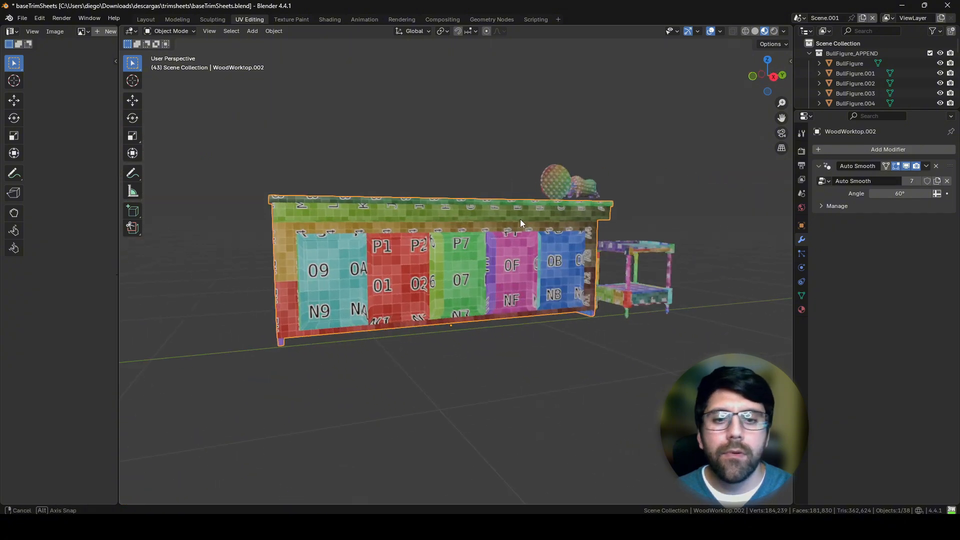
pyautogui.moveTo(527, 203); pyautogui.dragTo(466, 266, button='middle')
pyautogui.scroll(6, 466, 265)
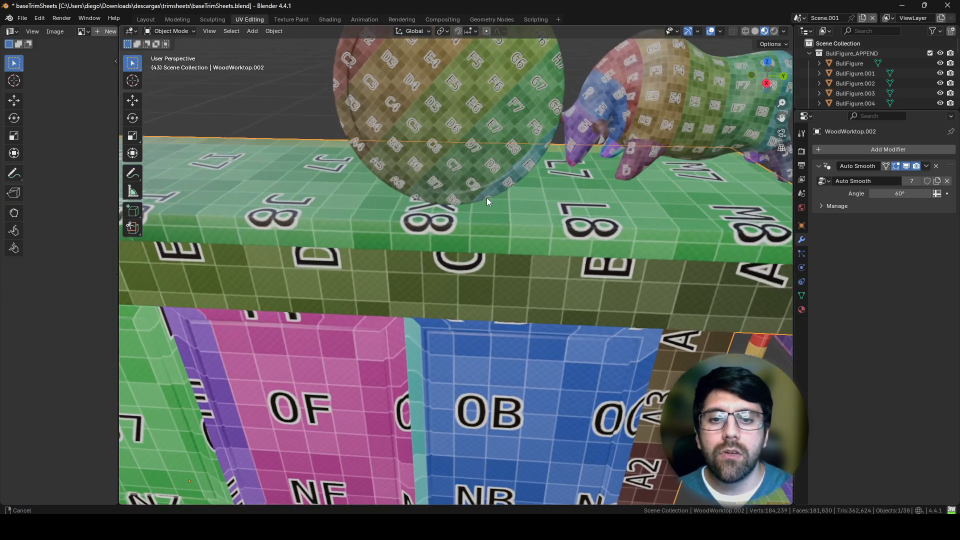
pyautogui.moveTo(457, 319); pyautogui.dragTo(455, 221, button='middle')
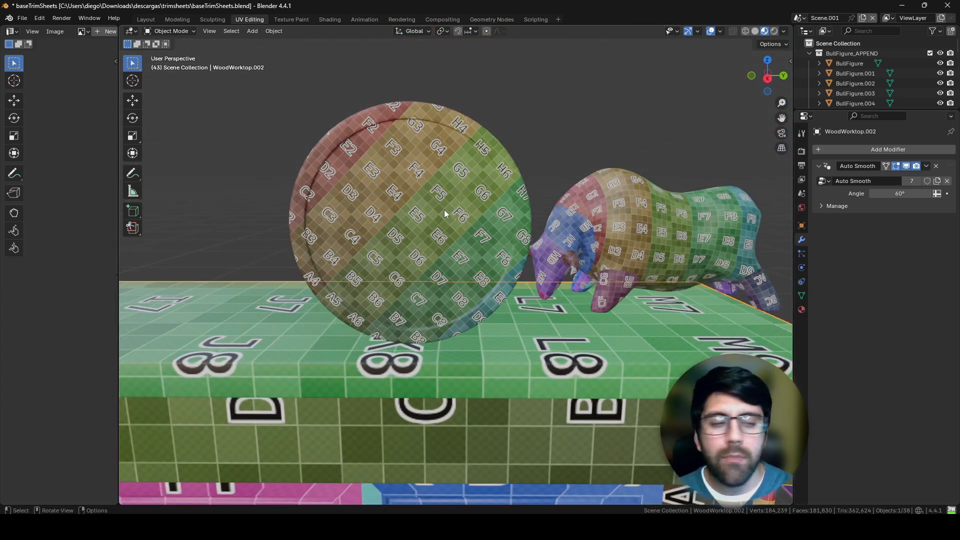
pyautogui.keyDown('shift'); pyautogui.moveTo(565, 273); pyautogui.dragTo(497, 334, button='middle'); pyautogui.keyUp('shift')
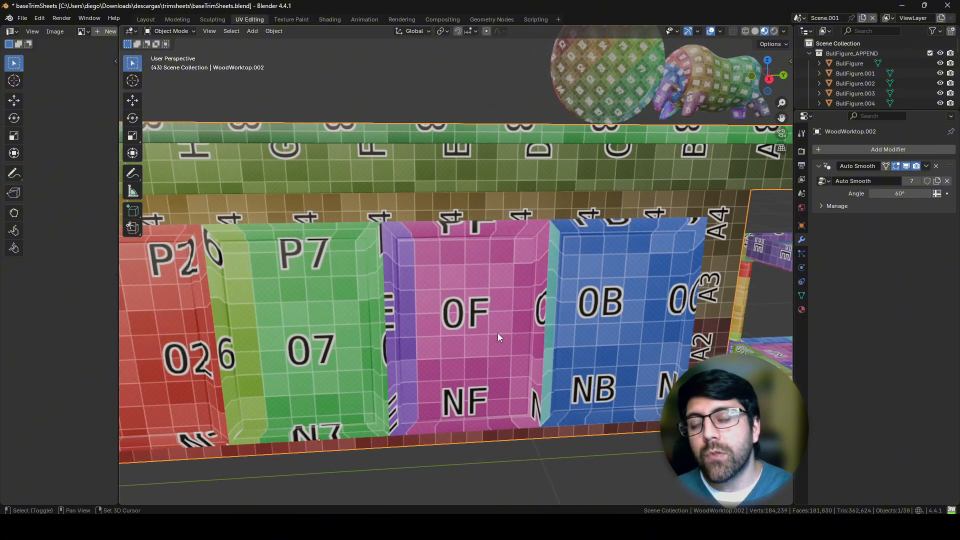
# Step: Examine the grid squares on this counter's door panels against its frame and the neighbouring side table
pyautogui.scroll(2, 470, 330)
pyautogui.scroll(2, 461, 308)
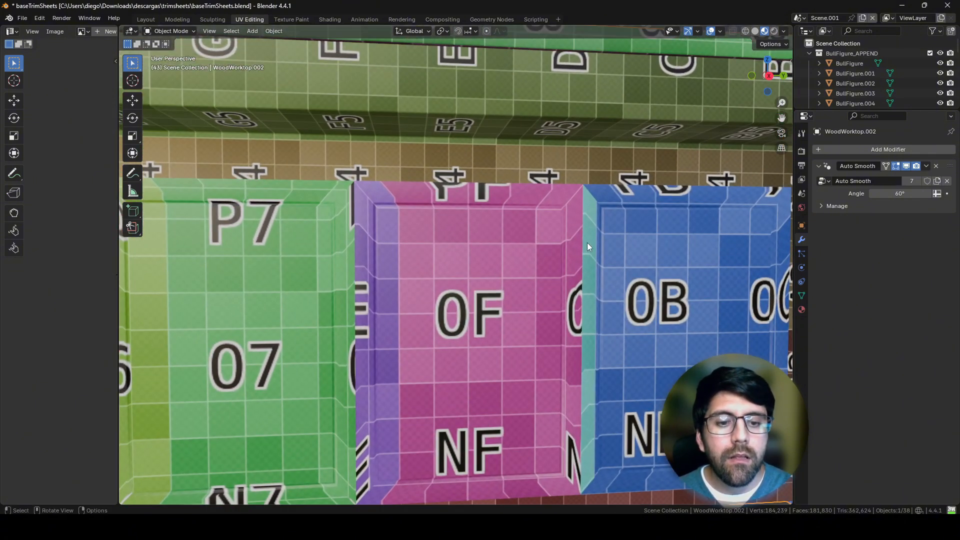
pyautogui.scroll(-5, 557, 293)
pyautogui.moveTo(557, 293); pyautogui.dragTo(481, 293, button='middle')
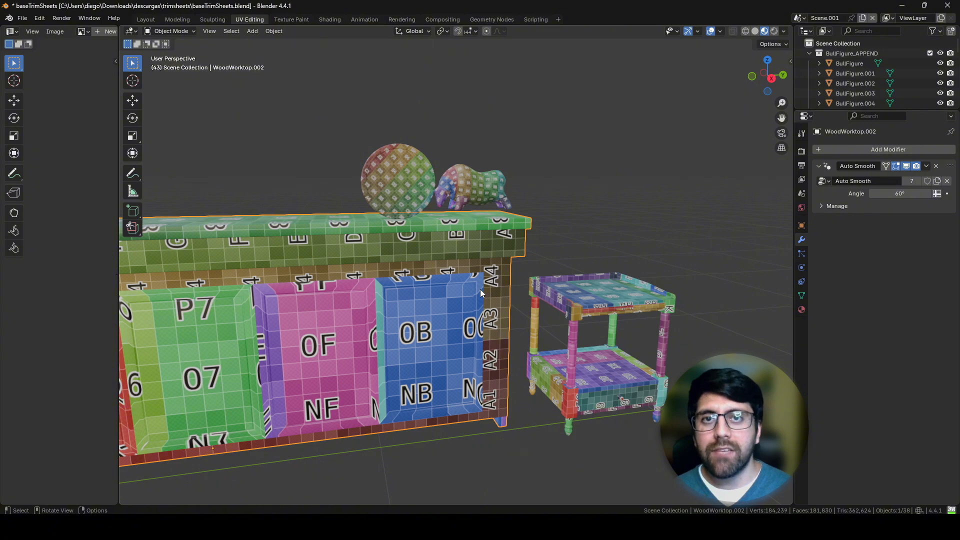
# Step: Select and frame the next counter, the one whose door panels carry a finer colour grid than its body
pyautogui.moveTo(587, 307); pyautogui.dragTo(610, 281, button='middle')
pyautogui.click(524, 309)
pyautogui.press('q')
pyautogui.click(524, 309)
pyautogui.moveTo(564, 306); pyautogui.dragTo(479, 251, button='middle')
pyautogui.keyDown('shift'); pyautogui.moveTo(437, 276); pyautogui.dragTo(577, 268, button='middle'); pyautogui.keyUp('shift')
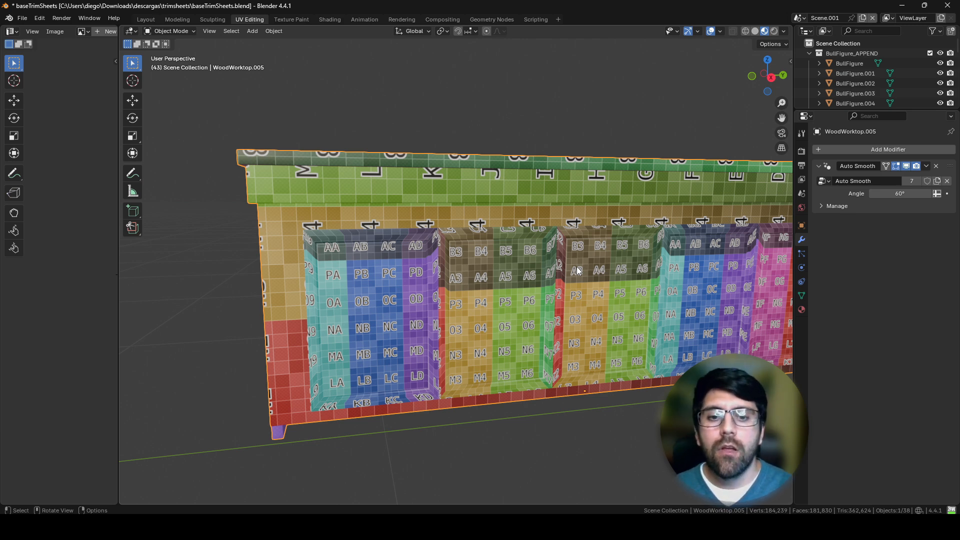
# Step: Examine the difference in grid size between the counter's worktop, body and door panels
pyautogui.moveTo(578, 271); pyautogui.dragTo(480, 215, button='middle')
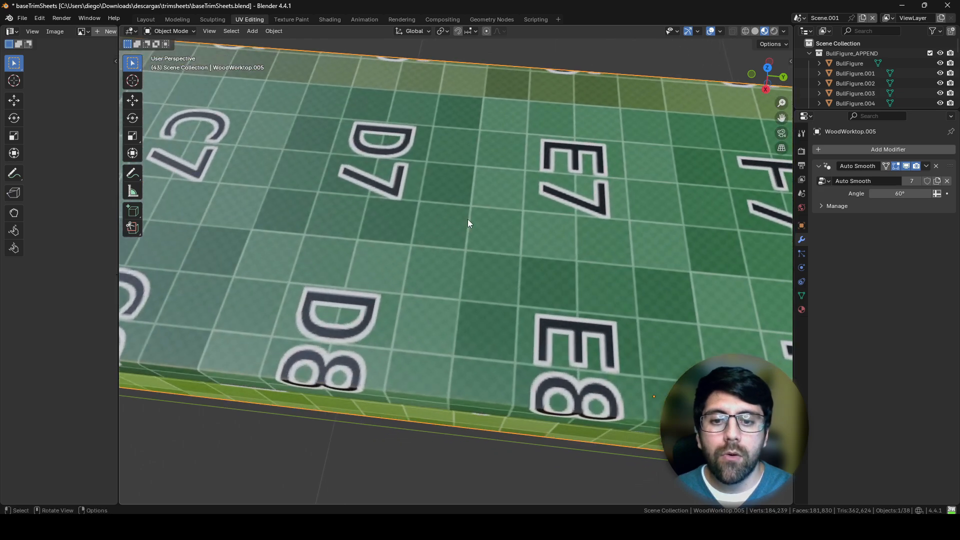
pyautogui.moveTo(375, 314); pyautogui.dragTo(394, 250, button='middle')
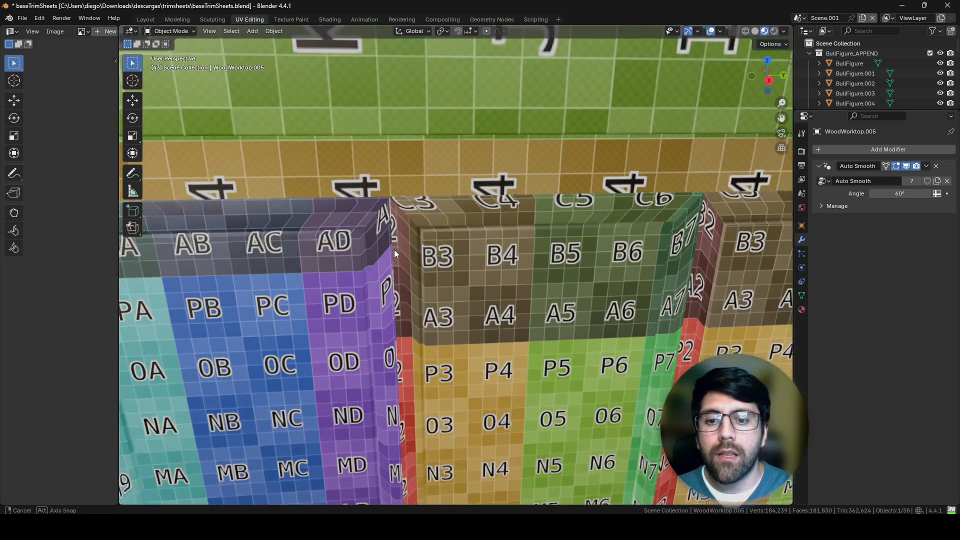
pyautogui.keyDown('shift'); pyautogui.moveTo(340, 345); pyautogui.dragTo(500, 234, button='middle'); pyautogui.keyUp('shift')
pyautogui.keyDown('ctrl'); pyautogui.moveTo(421, 260); pyautogui.dragTo(437, 280, button='middle'); pyautogui.keyUp('ctrl')
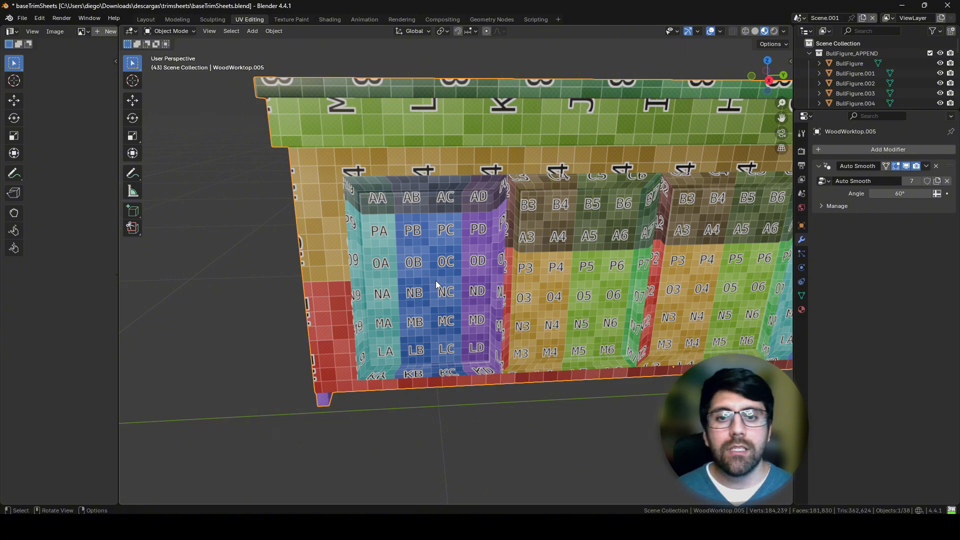
pyautogui.scroll(3, 439, 328)
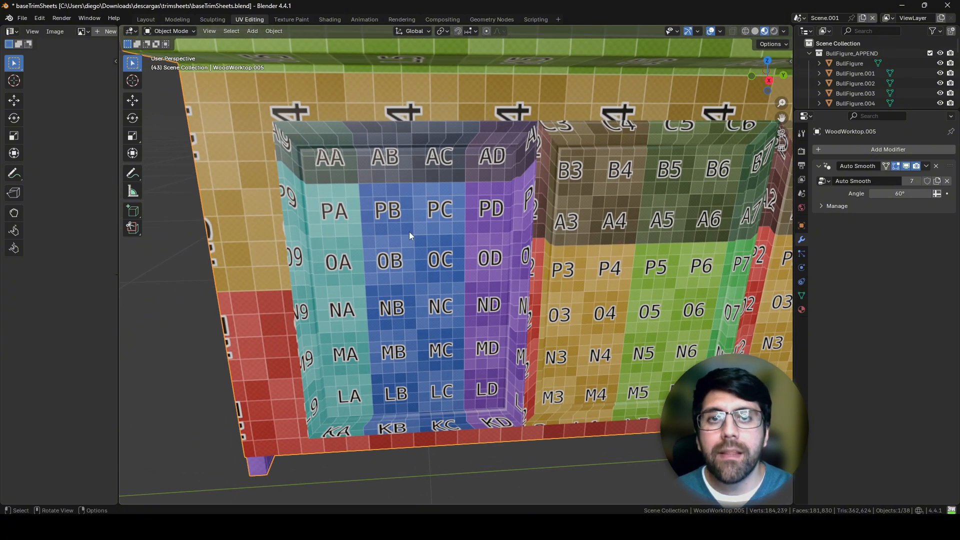
pyautogui.scroll(-1, 433, 283)
pyautogui.keyDown('shift'); pyautogui.moveTo(419, 243); pyautogui.dragTo(389, 351, button='middle'); pyautogui.keyUp('shift')
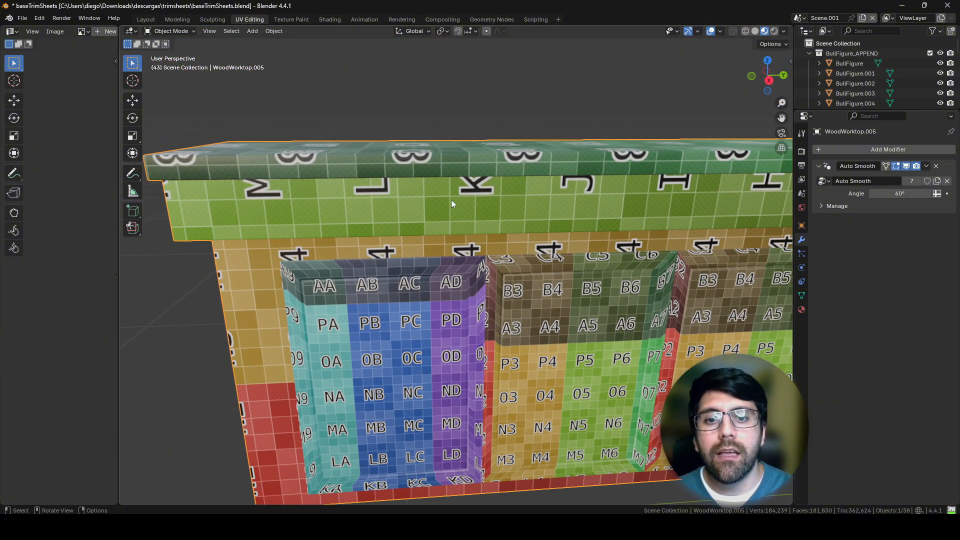
pyautogui.scroll(-6, 483, 252)
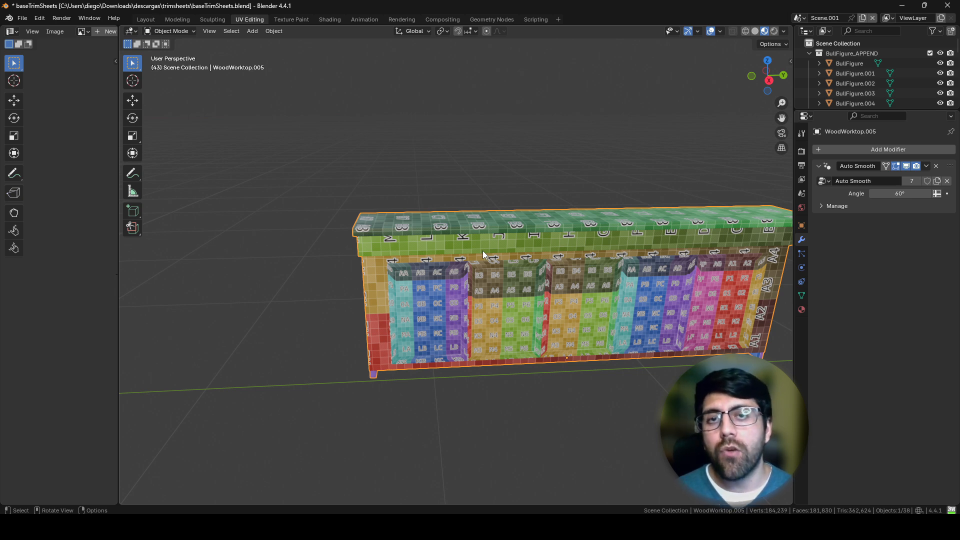
# Step: Select an object of the yellow checkered furniture set and frame that set in the view
pyautogui.moveTo(460, 187); pyautogui.dragTo(450, 280, button='middle')
pyautogui.click(698, 274)
pyautogui.press('q')
pyautogui.click(699, 274)
# Step: Select the yellow checkered round board, bull figure, side table and counter one after another
pyautogui.click(614, 300)
pyautogui.click(554, 299)
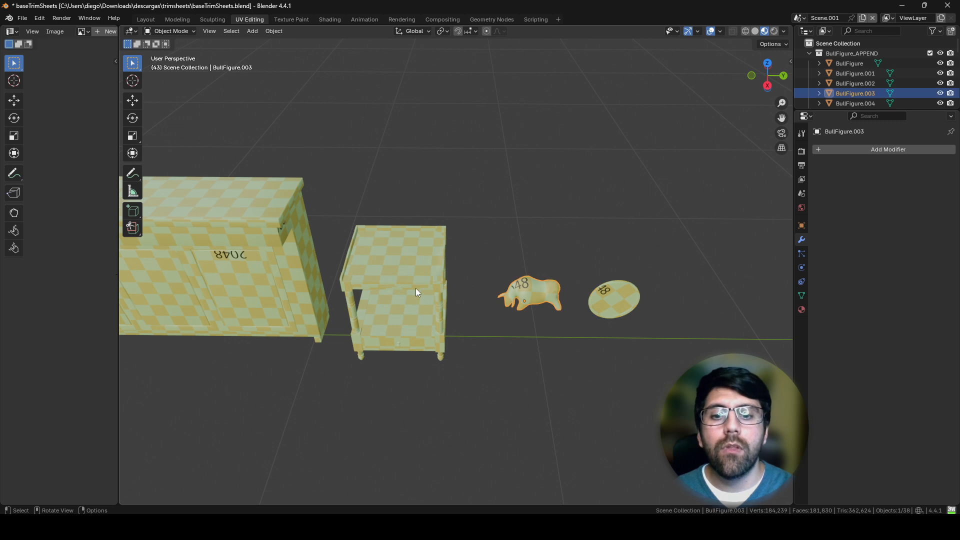
pyautogui.click(416, 288)
pyautogui.click(286, 247)
# Step: Compare the yellow checker size on the counter, side table, bull figure and round board
pyautogui.moveTo(286, 247); pyautogui.dragTo(490, 333, button='middle')
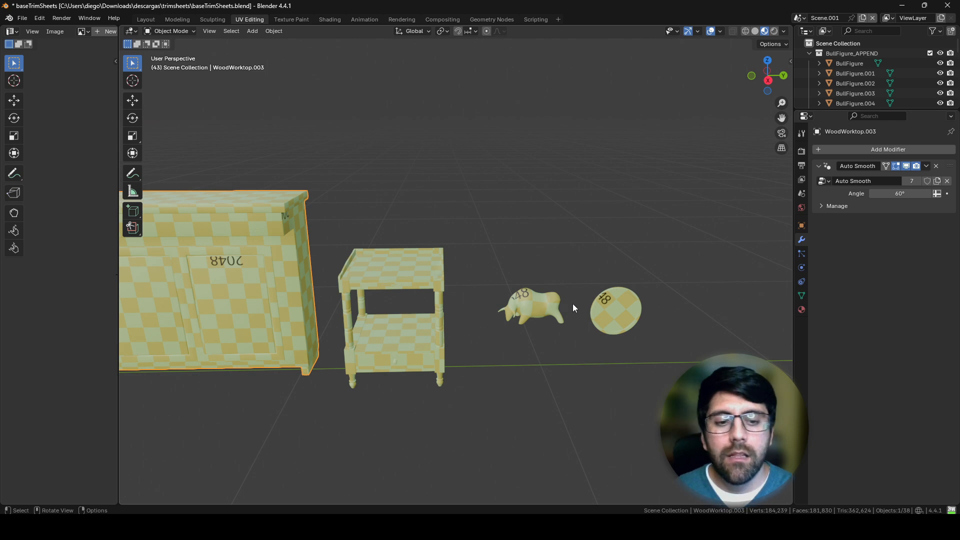
pyautogui.moveTo(355, 317); pyautogui.dragTo(422, 332, button='middle')
pyautogui.scroll(2, 447, 300)
pyautogui.keyDown('shift'); pyautogui.moveTo(461, 281); pyautogui.dragTo(644, 336, button='middle'); pyautogui.keyUp('shift')
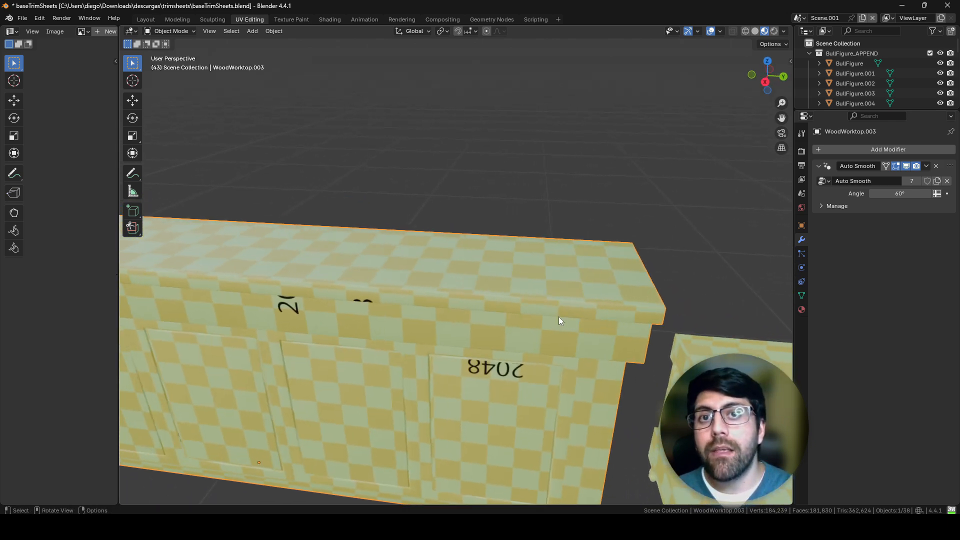
pyautogui.moveTo(559, 317); pyautogui.dragTo(537, 329, button='middle')
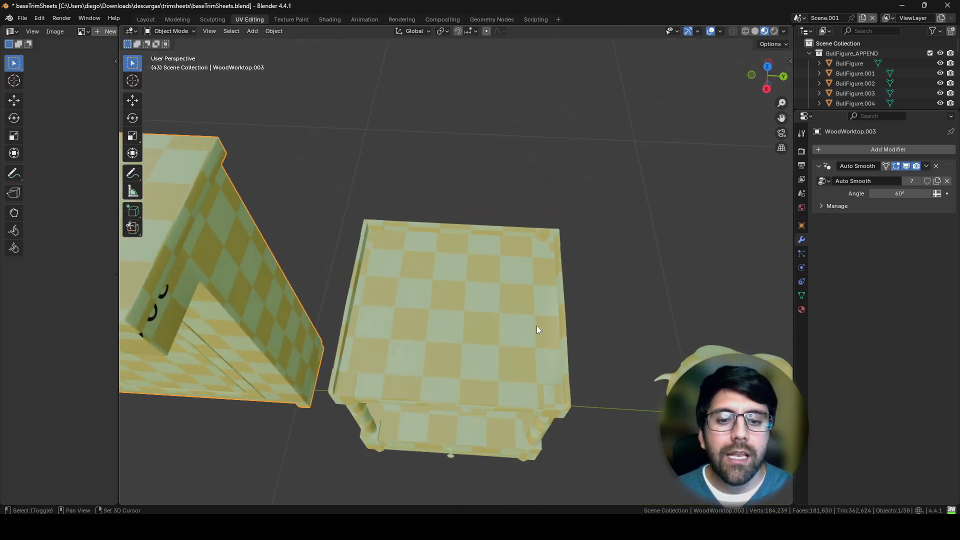
pyautogui.keyDown('shift'); pyautogui.moveTo(625, 353); pyautogui.dragTo(519, 329, button='middle'); pyautogui.keyUp('shift')
pyautogui.keyDown('shift'); pyautogui.moveTo(741, 395); pyautogui.dragTo(567, 256, button='middle'); pyautogui.keyUp('shift')
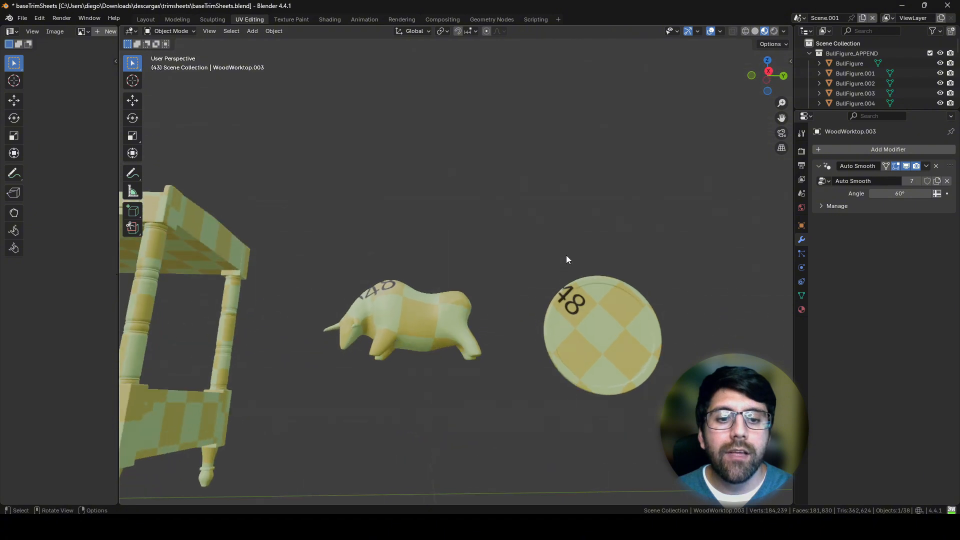
pyautogui.moveTo(578, 322); pyautogui.dragTo(561, 347, button='middle')
pyautogui.scroll(-4, 504, 377)
pyautogui.keyDown('shift'); pyautogui.moveTo(442, 345); pyautogui.dragTo(563, 336, button='middle'); pyautogui.keyUp('shift')
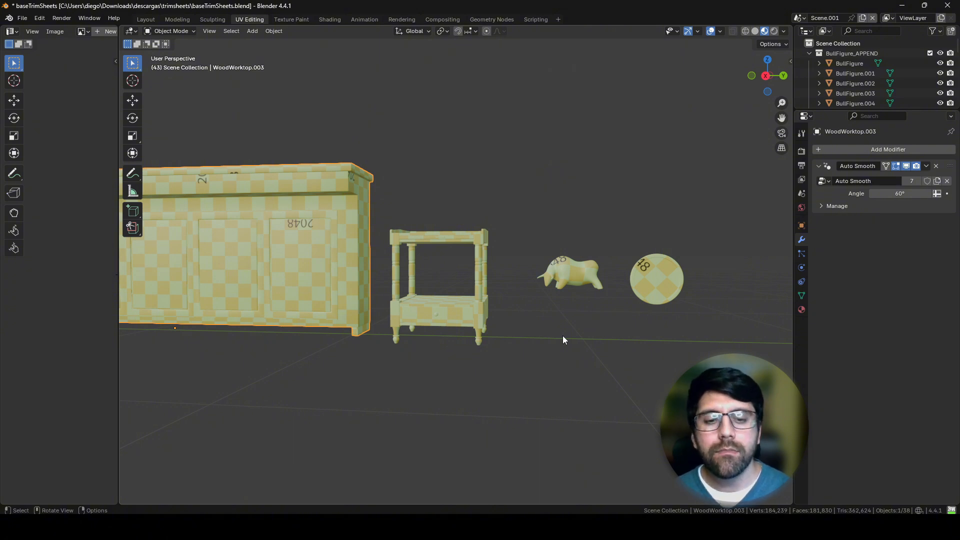
# Step: Select the remaining colour-grid counter in the distance and frame it in the view
pyautogui.moveTo(563, 335); pyautogui.dragTo(123, 300, button='middle')
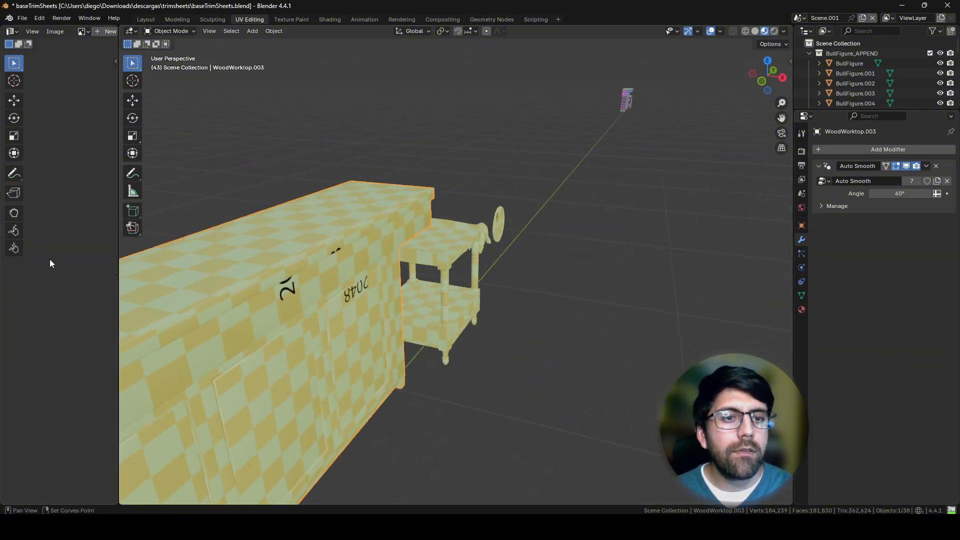
pyautogui.click(626, 99)
pyautogui.press('q')
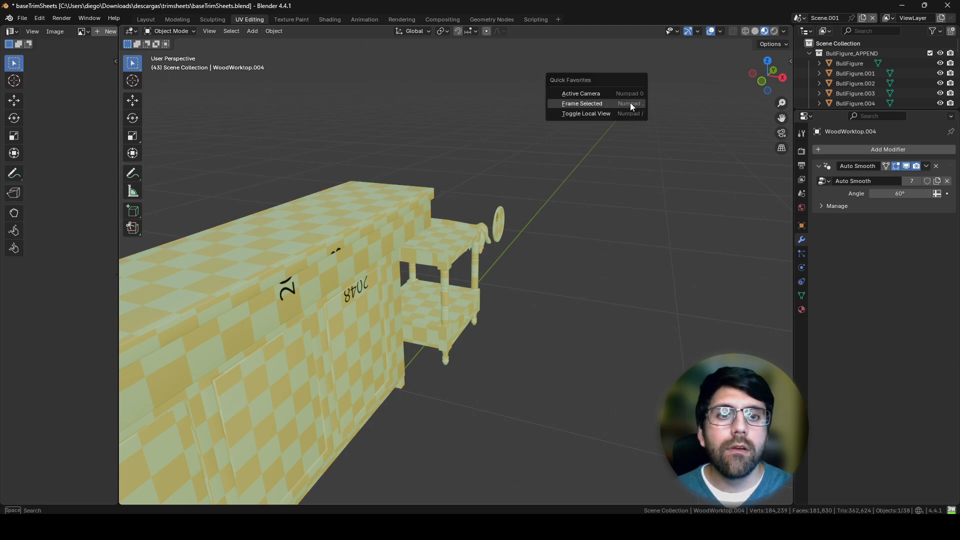
pyautogui.click(631, 107)
# Step: Examine how evenly the colour grid is sized across the counter's worktop, edges and door panels
pyautogui.moveTo(636, 121); pyautogui.dragTo(542, 133, button='middle')
pyautogui.keyDown('shift'); pyautogui.moveTo(573, 249); pyautogui.dragTo(536, 292, button='middle'); pyautogui.keyUp('shift')
pyautogui.scroll(4, 535, 243)
pyautogui.moveTo(548, 248); pyautogui.dragTo(547, 250, button='middle')
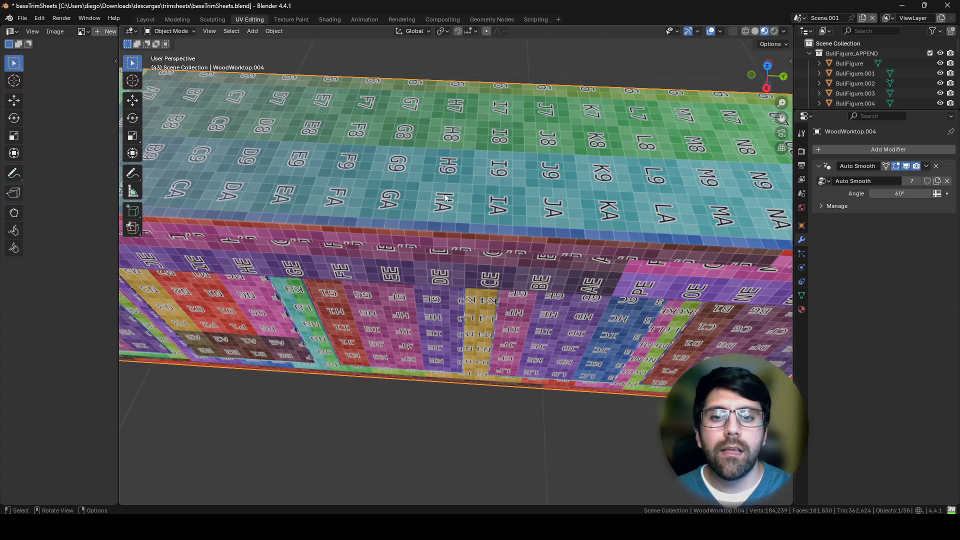
pyautogui.moveTo(454, 179); pyautogui.dragTo(520, 203, button='middle')
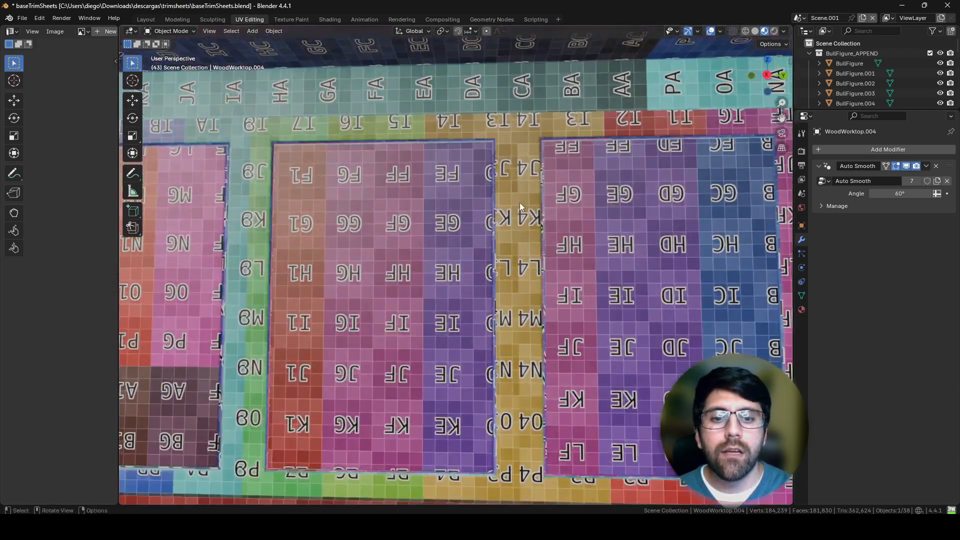
pyautogui.scroll(-10, 569, 193)
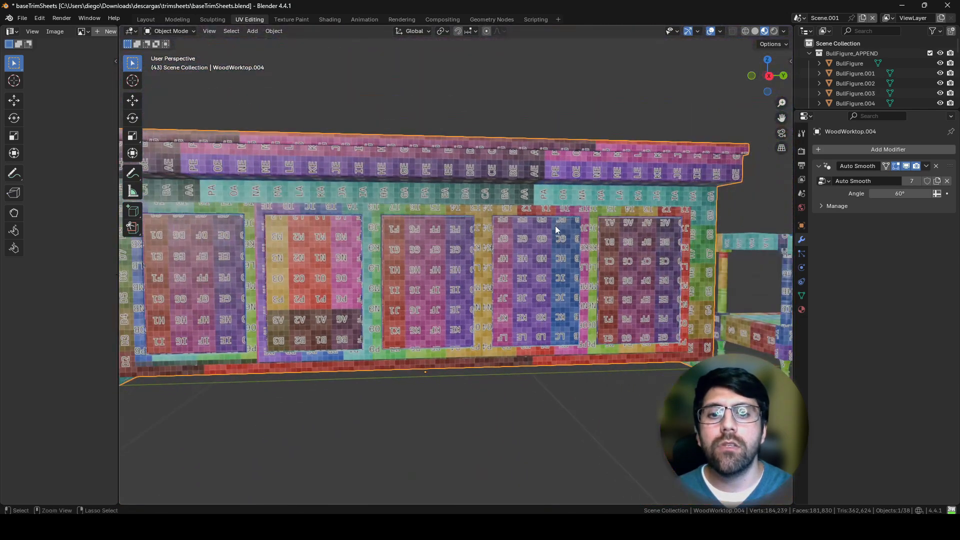
pyautogui.moveTo(564, 199); pyautogui.dragTo(512, 275, button='middle')
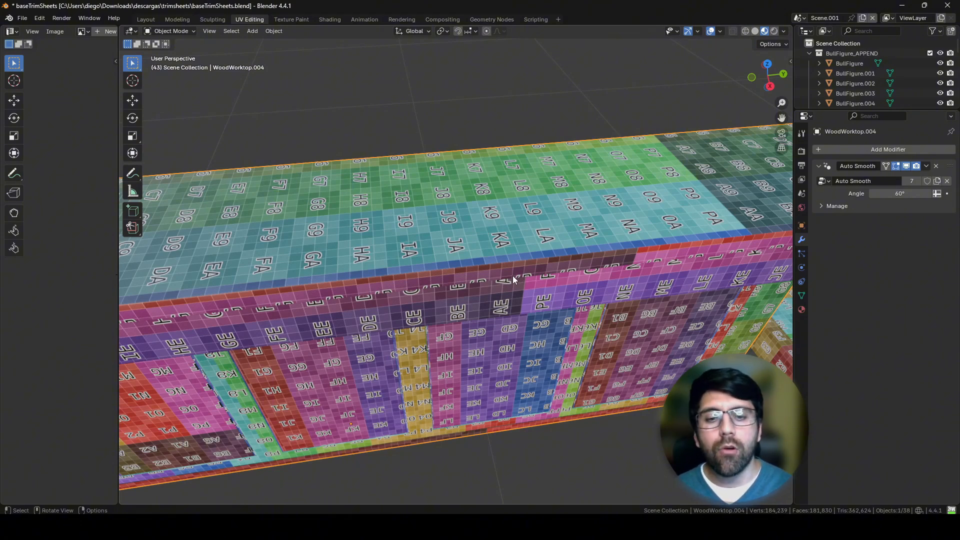
# Step: Compare the counter's grid size with that of the side table, bull figure and round board in the same set
pyautogui.scroll(-5, 512, 275)
pyautogui.moveTo(641, 305); pyautogui.dragTo(665, 260, button='middle')
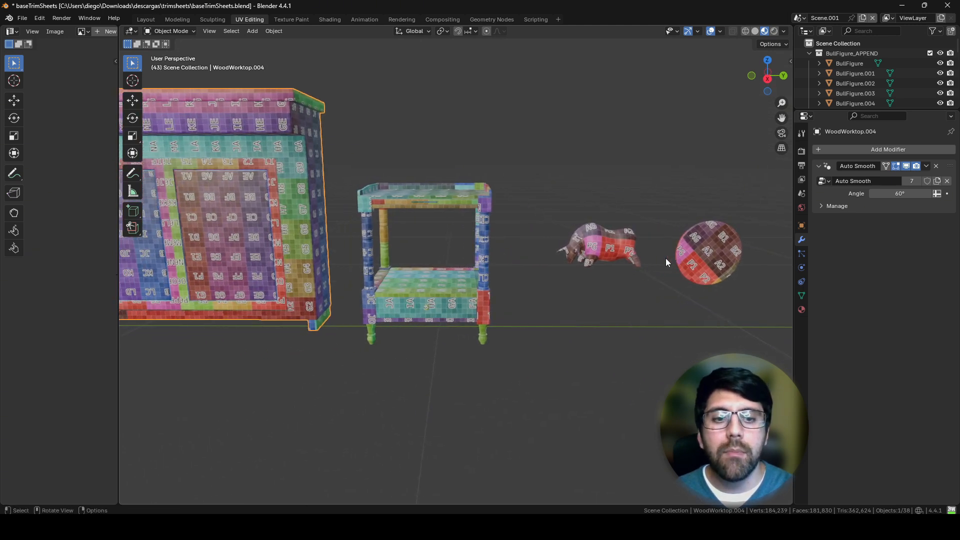
pyautogui.scroll(4, 615, 256)
pyautogui.moveTo(488, 242); pyautogui.dragTo(546, 256, button='middle')
pyautogui.scroll(-5, 510, 249)
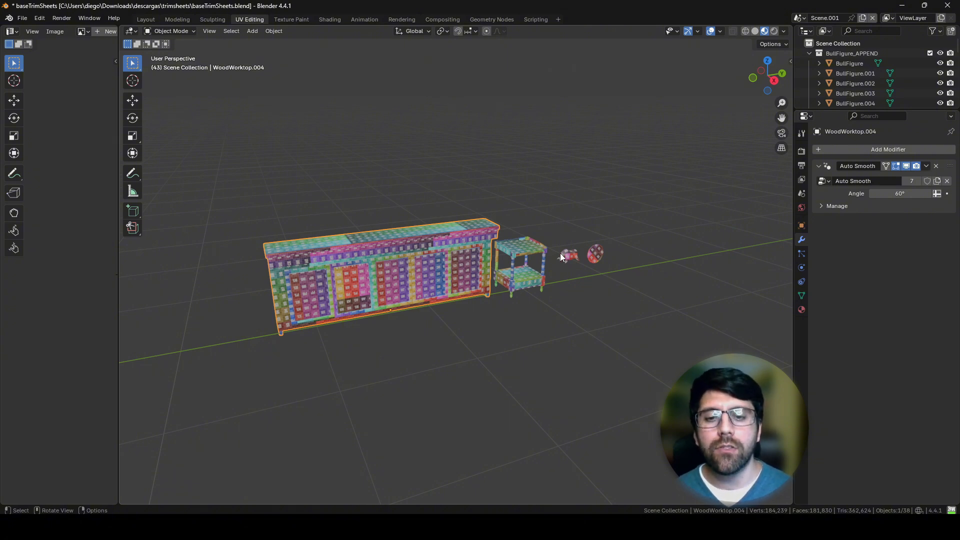
# Step: Inspect the colour grid on the bull figure up close, select the figure and compare it with the round board
pyautogui.moveTo(556, 254); pyautogui.dragTo(572, 190, button='middle')
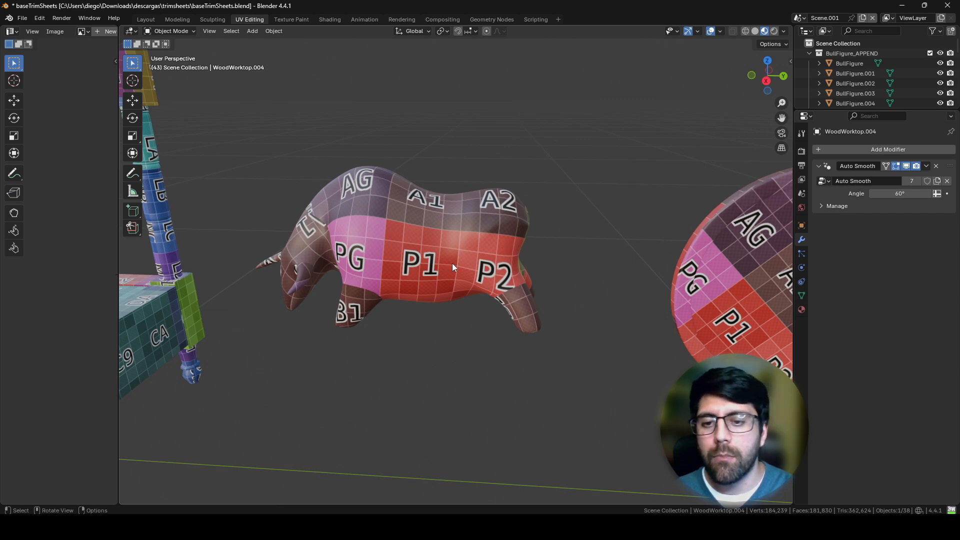
pyautogui.moveTo(452, 263); pyautogui.dragTo(489, 251, button='middle')
pyautogui.scroll(1, 443, 221)
pyautogui.click(442, 221)
pyautogui.scroll(-4, 461, 220)
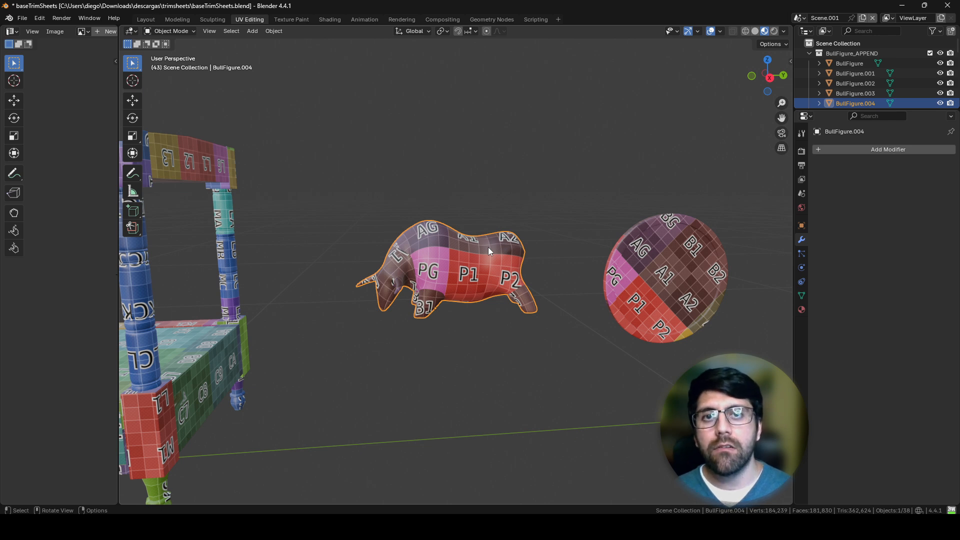
pyautogui.keyDown('ctrl'); pyautogui.moveTo(476, 224); pyautogui.dragTo(576, 287, button='middle'); pyautogui.keyUp('ctrl')
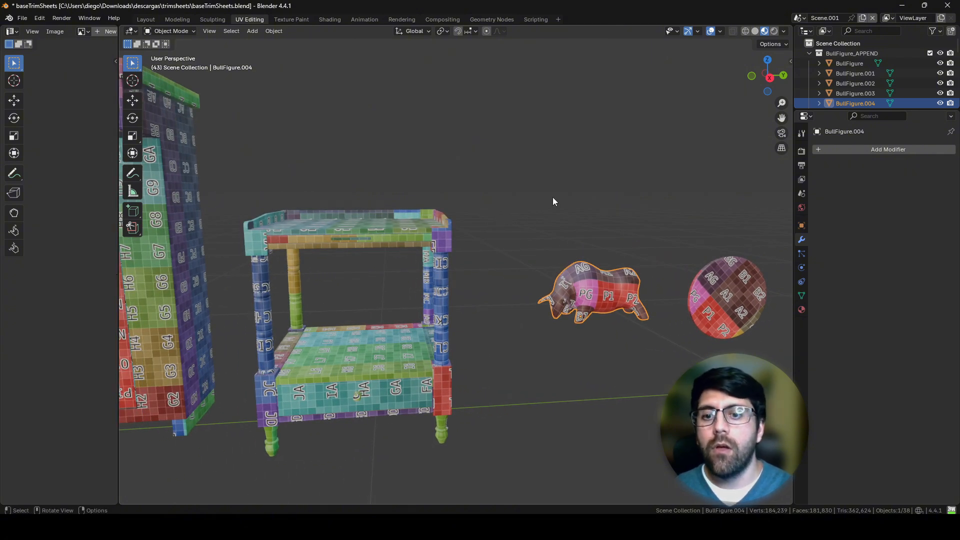
# Step: Examine the counter's worktop and front panels again, and compare their grid size with the side table's
pyautogui.keyDown('ctrl'); pyautogui.moveTo(553, 197); pyautogui.dragTo(513, 288, button='middle'); pyautogui.keyUp('ctrl')
pyautogui.keyDown('shift'); pyautogui.moveTo(332, 240); pyautogui.dragTo(480, 269, button='middle'); pyautogui.keyUp('shift')
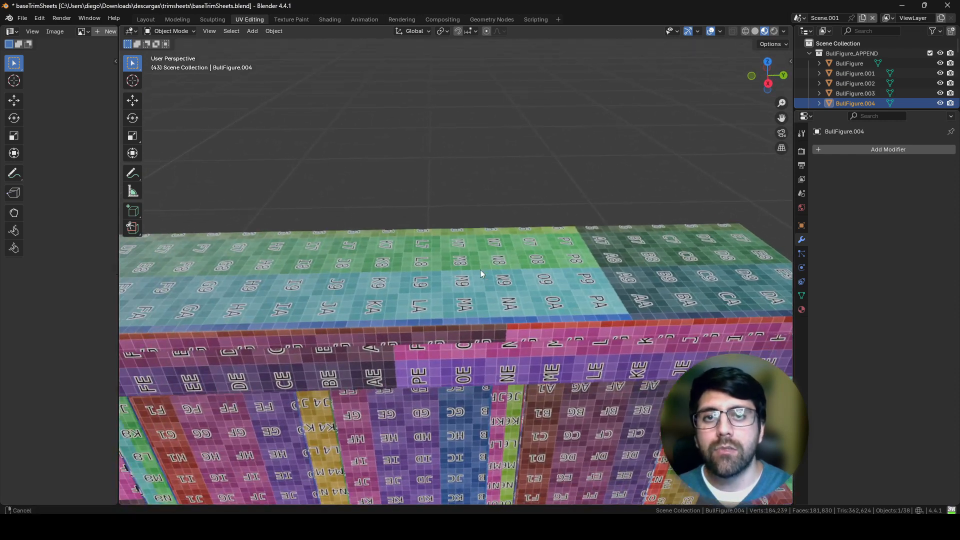
pyautogui.moveTo(479, 329); pyautogui.dragTo(468, 313, button='middle')
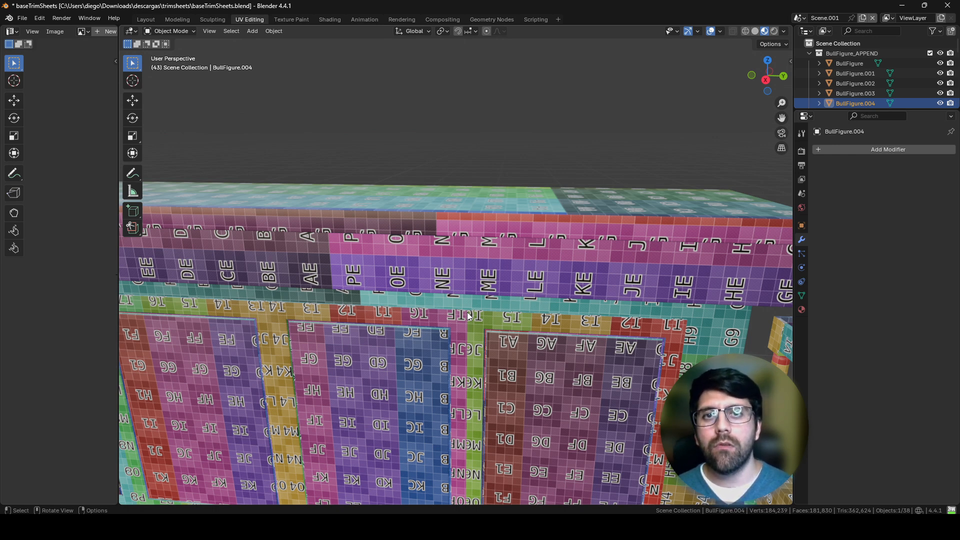
pyautogui.moveTo(468, 313); pyautogui.dragTo(540, 301, button='middle')
pyautogui.scroll(-3, 551, 291)
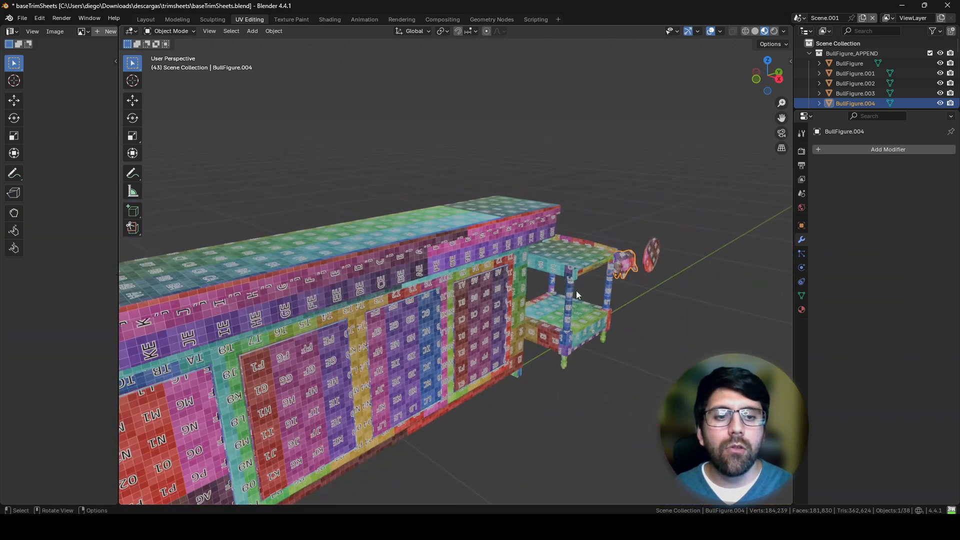
# Step: Compare the grid size across the counter, side table, bull figure and round board from the front and above
pyautogui.moveTo(645, 295); pyautogui.dragTo(527, 290, button='middle')
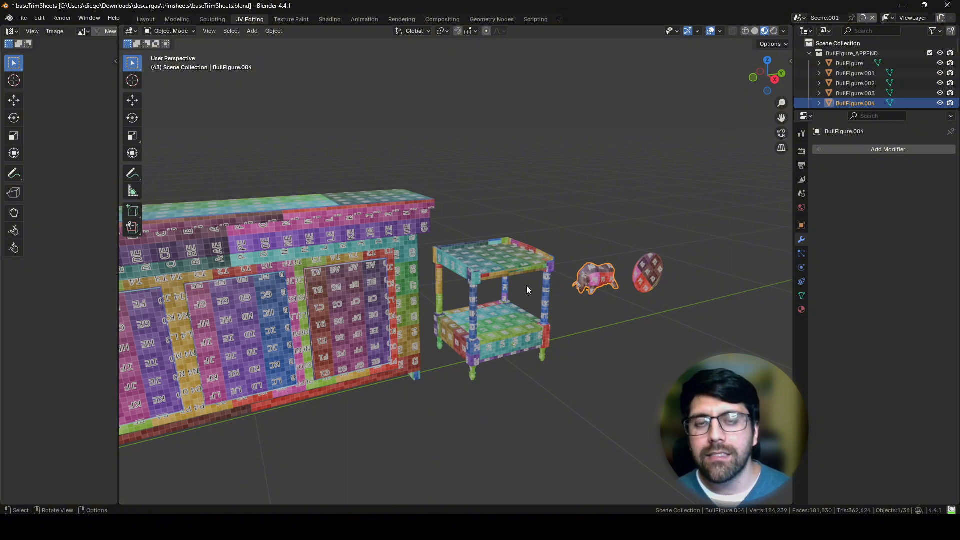
pyautogui.moveTo(722, 226); pyautogui.dragTo(658, 286, button='middle')
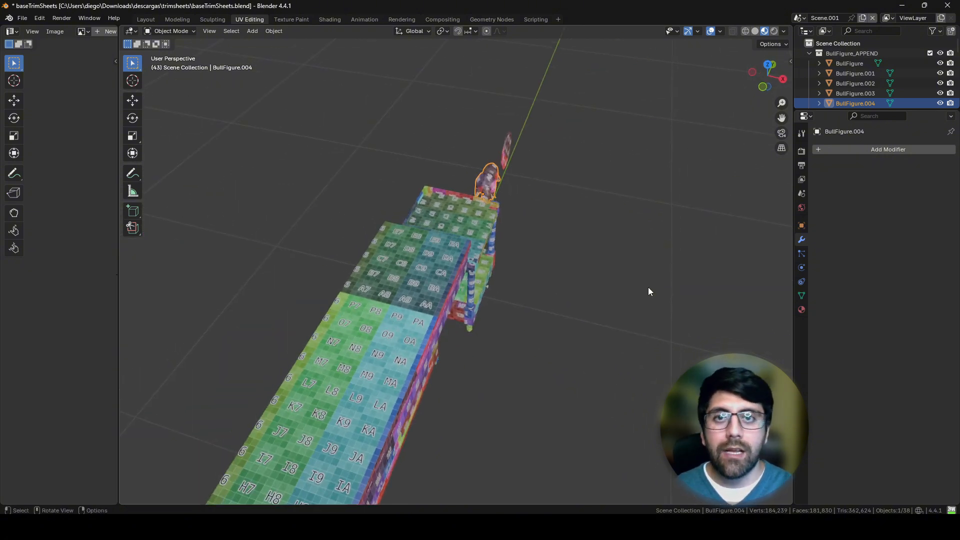
pyautogui.moveTo(586, 268); pyautogui.dragTo(527, 299, button='middle')
# Step: Select the 512 checker plane in top view and show its transform values to check its dimensions
pyautogui.keyDown('ctrl'); pyautogui.moveTo(526, 298); pyautogui.dragTo(570, 194, button='middle'); pyautogui.keyUp('ctrl')
pyautogui.keyDown('shift'); pyautogui.moveTo(600, 273); pyautogui.dragTo(497, 200, button='middle'); pyautogui.keyUp('shift')
pyautogui.keyDown('shift'); pyautogui.moveTo(410, 324); pyautogui.dragTo(592, 260, button='middle'); pyautogui.keyUp('shift')
pyautogui.click(478, 290)
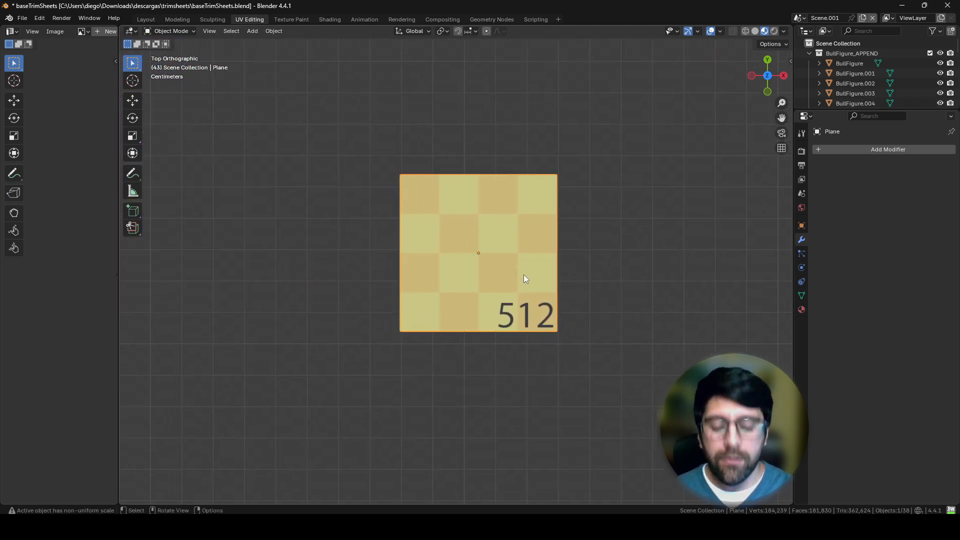
pyautogui.press('n')
pyautogui.keyDown('shift'); pyautogui.moveTo(516, 286); pyautogui.dragTo(488, 269, button='middle'); pyautogui.keyUp('shift')
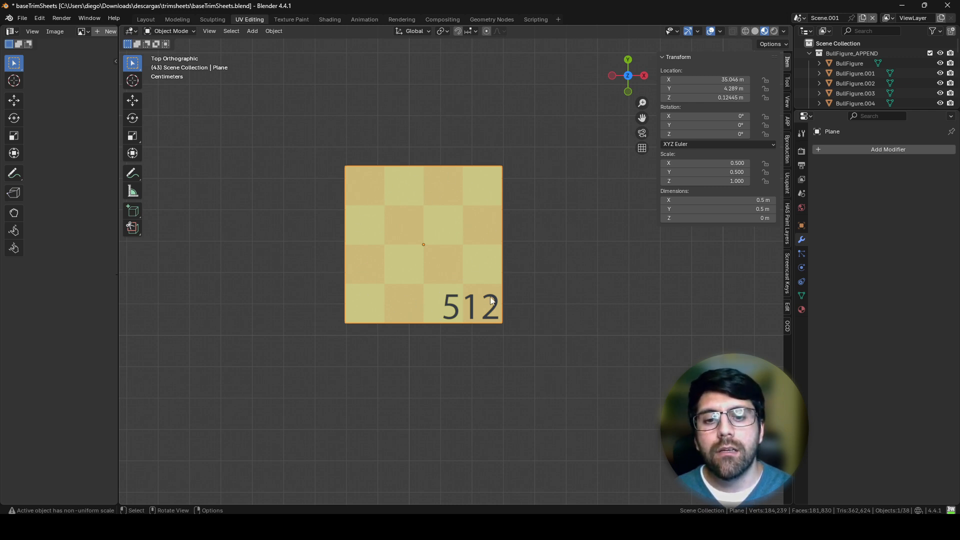
# Step: Compare the relative sizes of the 4096, 2048, 1024 and 512 checker planes side by side from above
pyautogui.scroll(-5, 450, 242)
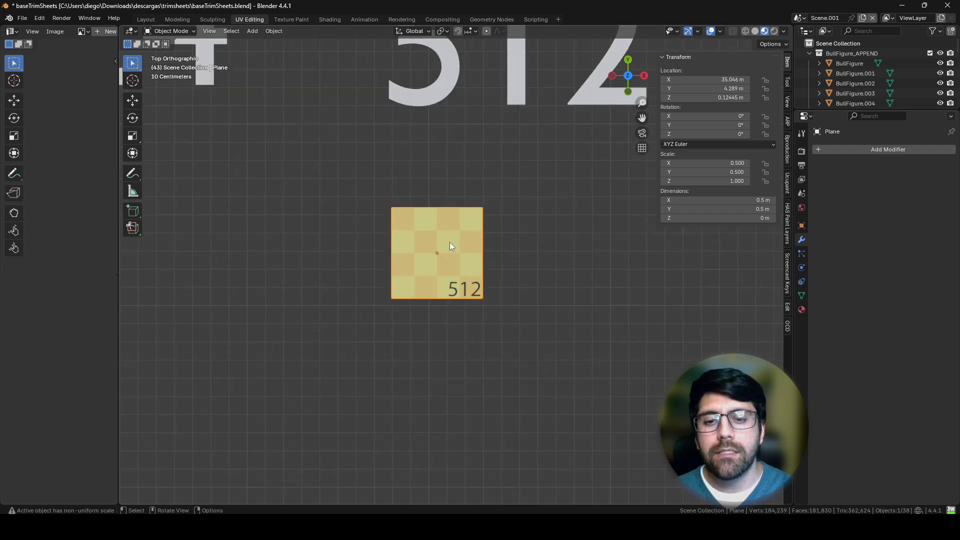
pyautogui.moveTo(323, 251); pyautogui.dragTo(682, 231, button='middle')
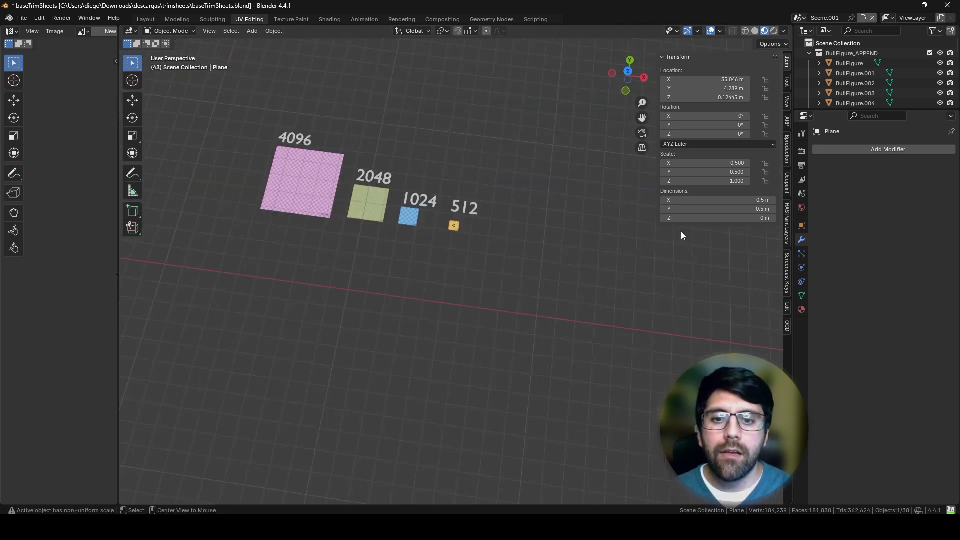
pyautogui.moveTo(484, 261); pyautogui.dragTo(498, 283, button='middle')
pyautogui.scroll(4, 498, 283)
pyautogui.keyDown('shift'); pyautogui.moveTo(366, 287); pyautogui.dragTo(474, 296, button='middle'); pyautogui.keyUp('shift')
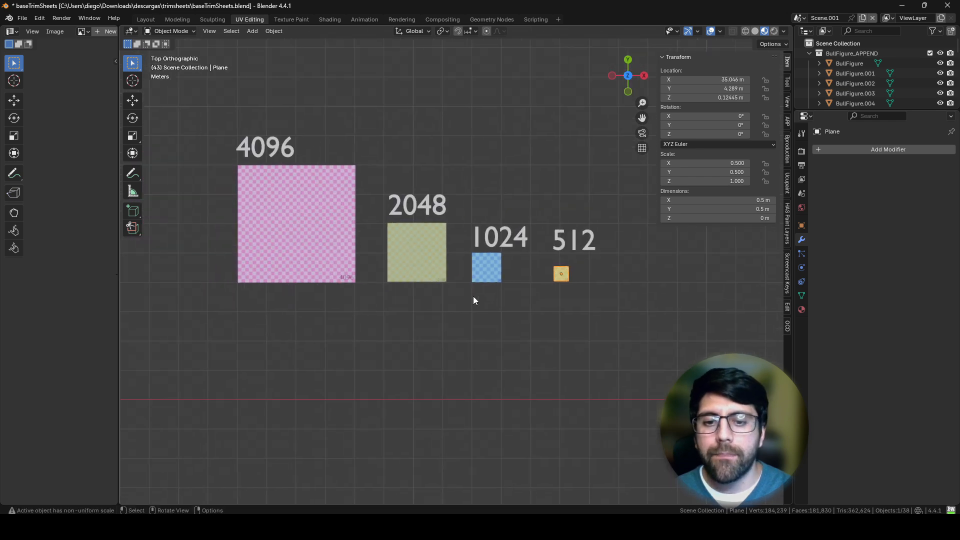
# Step: Select the 1024 checker plane and check its dimensions against its checker squares
pyautogui.scroll(7, 473, 296)
pyautogui.click(550, 273)
pyautogui.keyDown('shift'); pyautogui.moveTo(608, 280); pyautogui.dragTo(479, 285, button='middle'); pyautogui.keyUp('shift')
pyautogui.scroll(2, 555, 272)
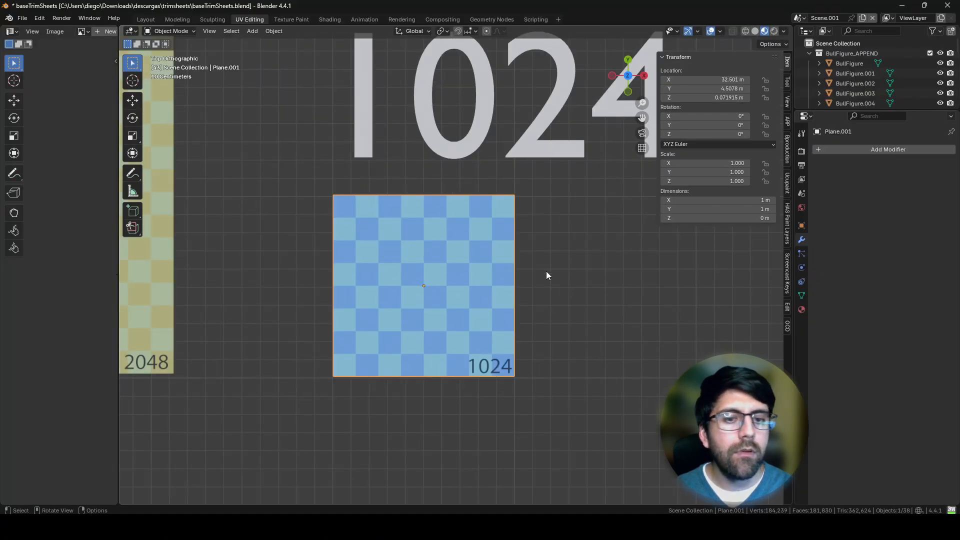
pyautogui.keyDown('shift'); pyautogui.moveTo(500, 293); pyautogui.dragTo(444, 301, button='middle'); pyautogui.keyUp('shift')
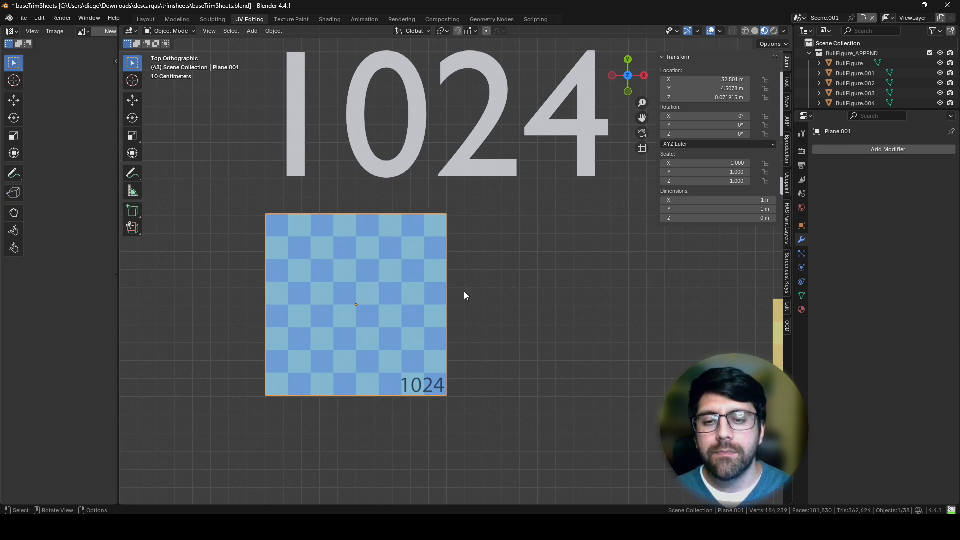
# Step: Select the 2048 checker plane and check its dimensions
pyautogui.keyDown('shift'); pyautogui.moveTo(229, 308); pyautogui.dragTo(567, 322, button='middle'); pyautogui.keyUp('shift')
pyautogui.keyDown('shift'); pyautogui.moveTo(452, 324); pyautogui.dragTo(523, 324, button='middle'); pyautogui.keyUp('shift')
pyautogui.click(506, 269)
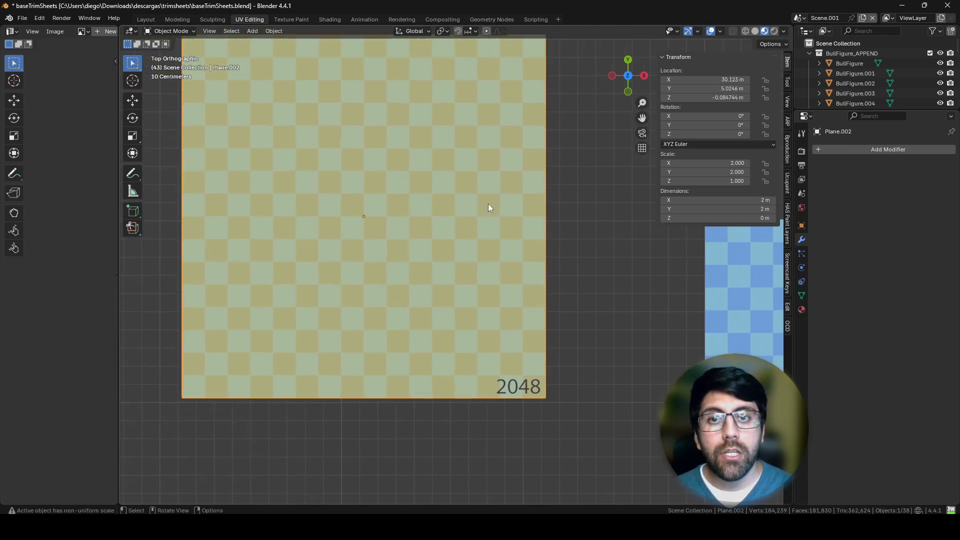
pyautogui.keyDown('shift'); pyautogui.moveTo(415, 130); pyautogui.dragTo(431, 189, button='middle'); pyautogui.keyUp('shift')
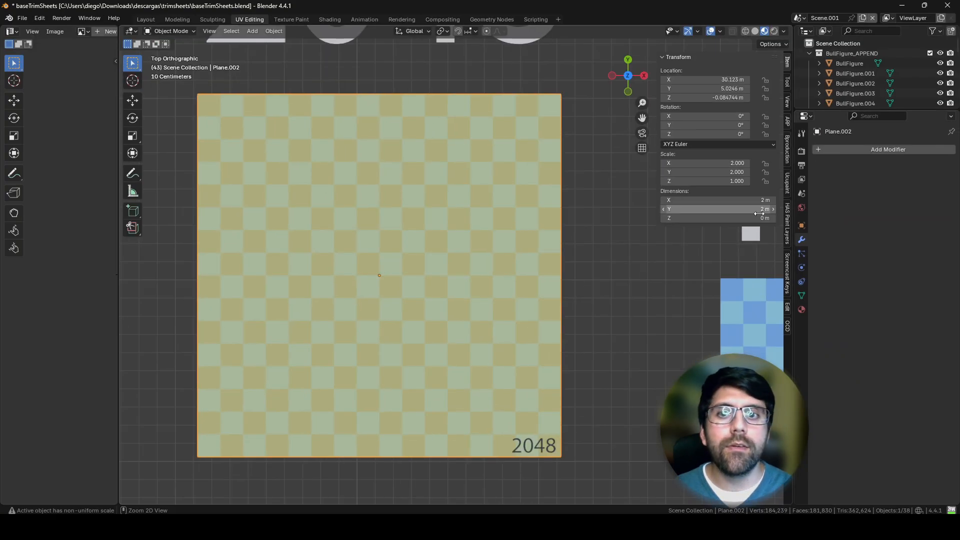
# Step: Select the 4096 checker plane and examine its X and Y dimensions
pyautogui.keyDown('shift'); pyautogui.moveTo(503, 263); pyautogui.dragTo(561, 289, button='middle'); pyautogui.keyUp('shift')
pyautogui.keyDown('shift'); pyautogui.moveTo(500, 317); pyautogui.dragTo(319, 296, button='middle'); pyautogui.keyUp('shift')
pyautogui.click(545, 330)
pyautogui.scroll(5, 490, 344)
pyautogui.scroll(5, 468, 312)
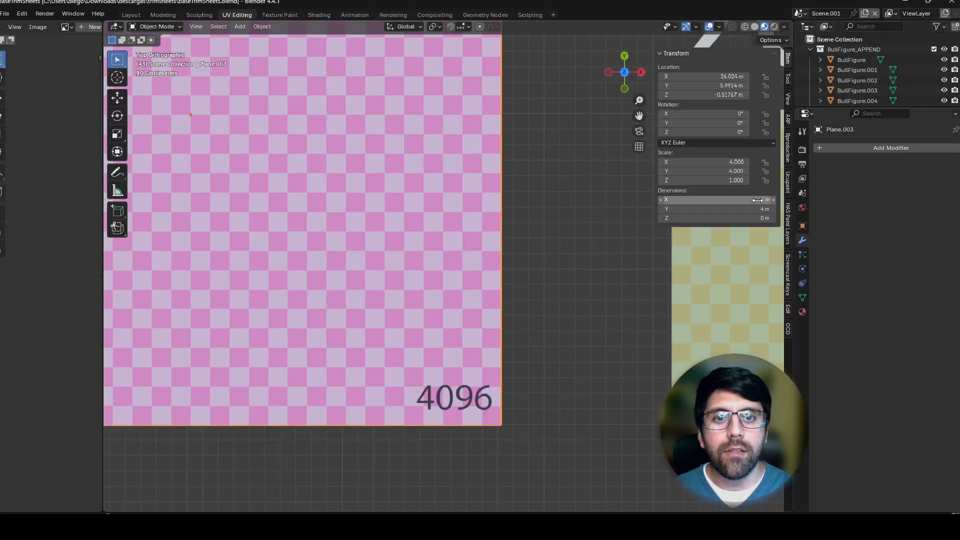
# Step: Compare the checker squares across all the planes and reselect the 512 plane beside the 1024 plane
pyautogui.scroll(-8, 324, 359)
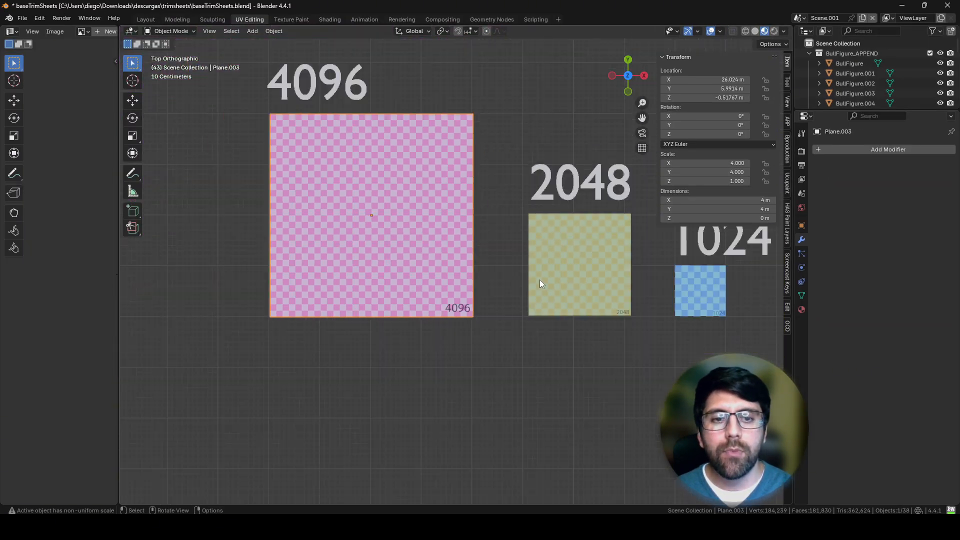
pyautogui.keyDown('shift'); pyautogui.moveTo(584, 294); pyautogui.dragTo(428, 277, button='middle'); pyautogui.keyUp('shift')
pyautogui.scroll(5, 597, 287)
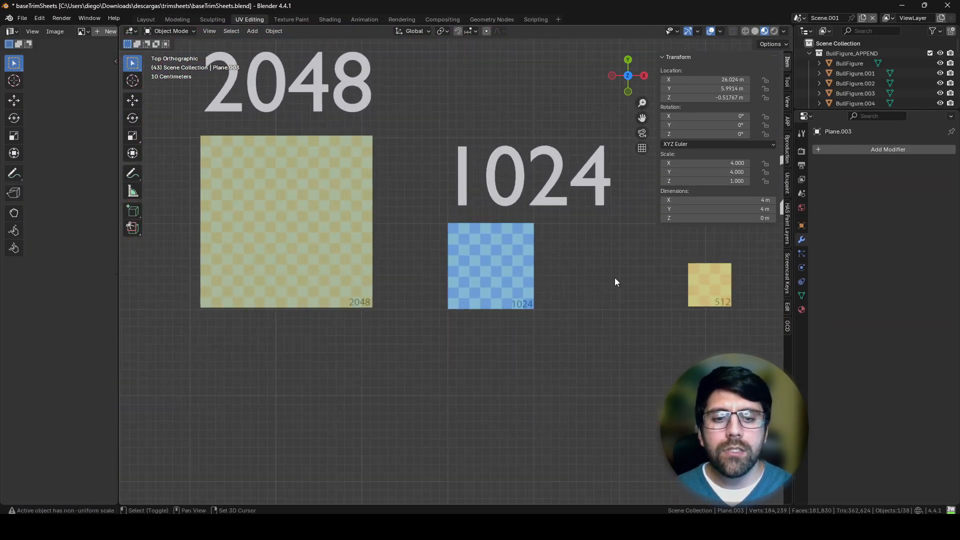
pyautogui.keyDown('shift'); pyautogui.moveTo(711, 318); pyautogui.dragTo(572, 302, button='middle'); pyautogui.keyUp('shift')
pyautogui.scroll(4, 421, 289)
pyautogui.click(428, 253)
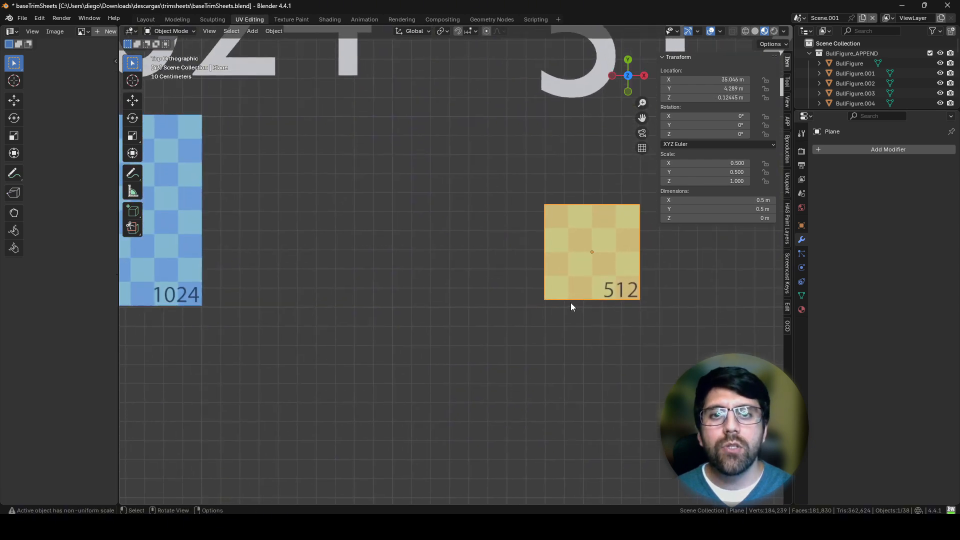
pyautogui.scroll(-3, 571, 303)
pyautogui.keyDown('shift'); pyautogui.moveTo(470, 313); pyautogui.dragTo(559, 325, button='middle'); pyautogui.keyUp('shift')
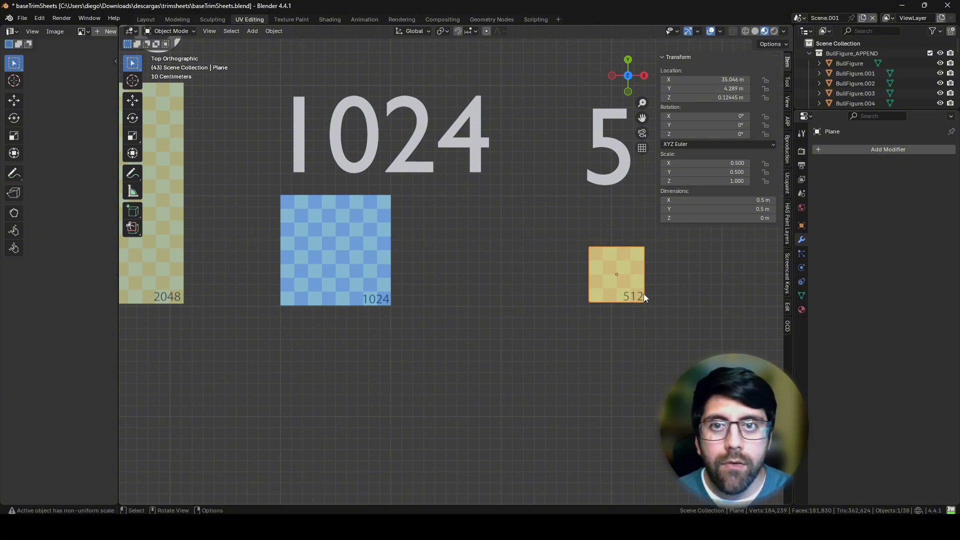
# Step: Move the 512 plane onto the lower-right quarter of the 1024 plane, at about X 32.75 m, Y 4.25 m, aligning their checker squares
pyautogui.moveTo(644, 295); pyautogui.dragTo(385, 296)
pyautogui.press('KP_Decimal')
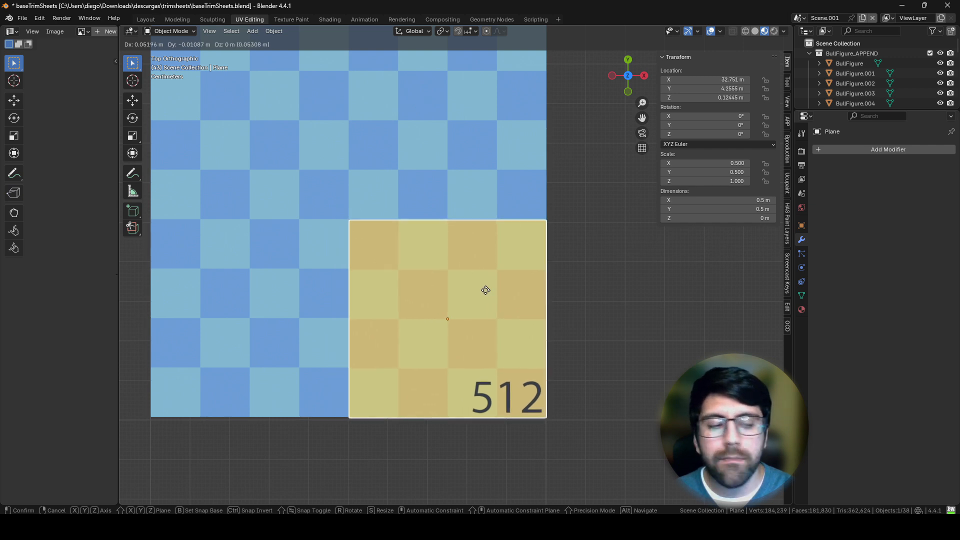
pyautogui.click(485, 290)
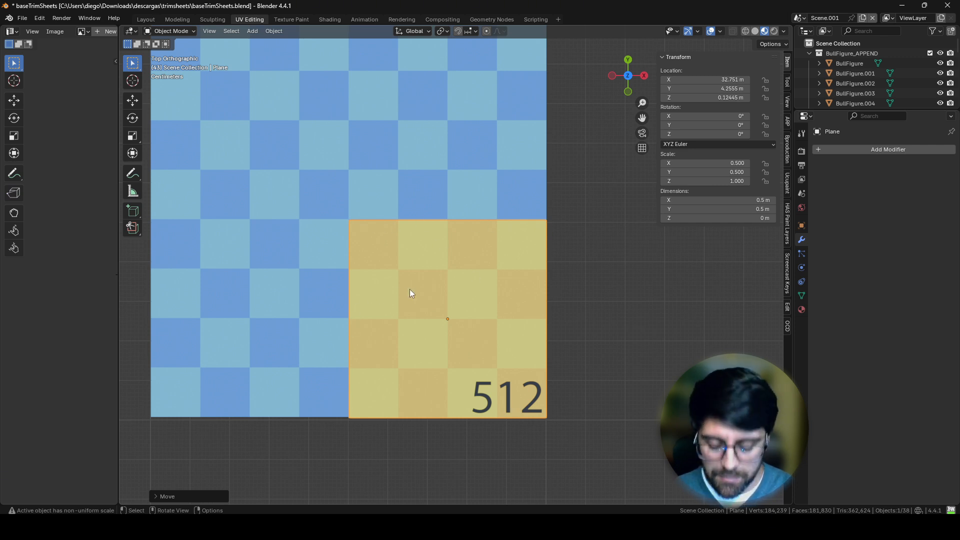
pyautogui.press('g')
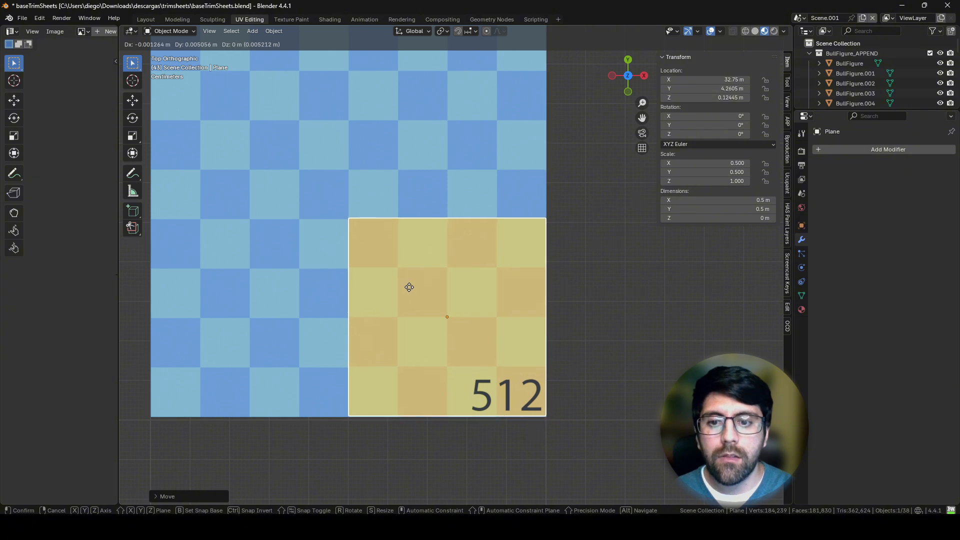
pyautogui.click(410, 290)
pyautogui.scroll(-5, 433, 314)
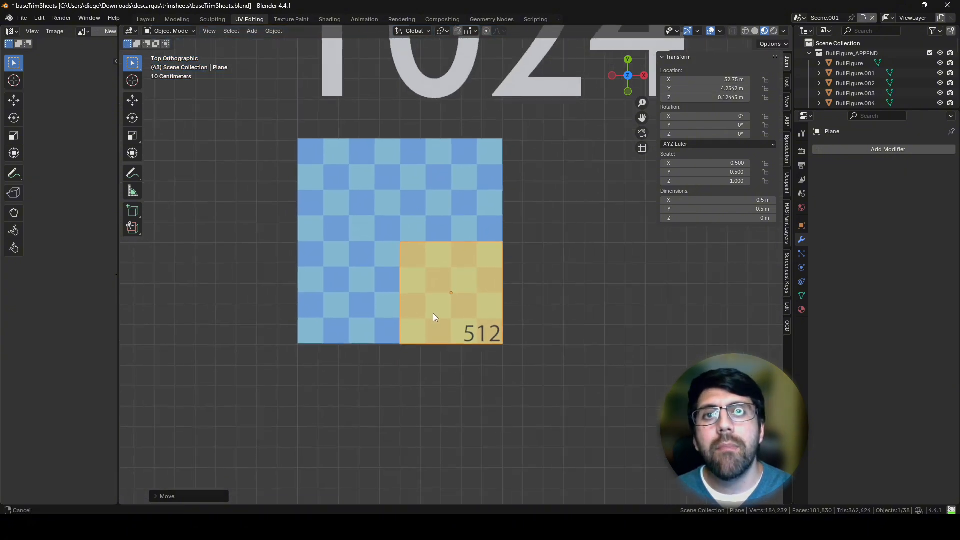
# Step: Move the 1024 and 512 planes together onto the lower-right quarter of the 2048 plane and align their checker squares
pyautogui.moveTo(529, 265); pyautogui.dragTo(398, 284)
pyautogui.keyDown('shift'); pyautogui.moveTo(381, 295); pyautogui.dragTo(635, 331, button='middle'); pyautogui.keyUp('shift')
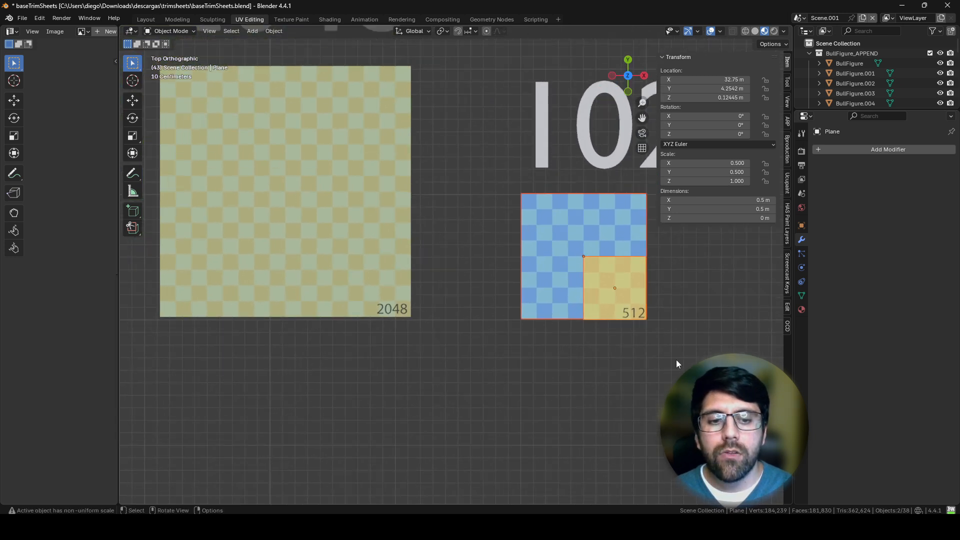
pyautogui.moveTo(677, 361); pyautogui.dragTo(566, 284)
pyautogui.keyDown('shift'); pyautogui.moveTo(472, 295); pyautogui.dragTo(555, 308, button='middle'); pyautogui.keyUp('shift')
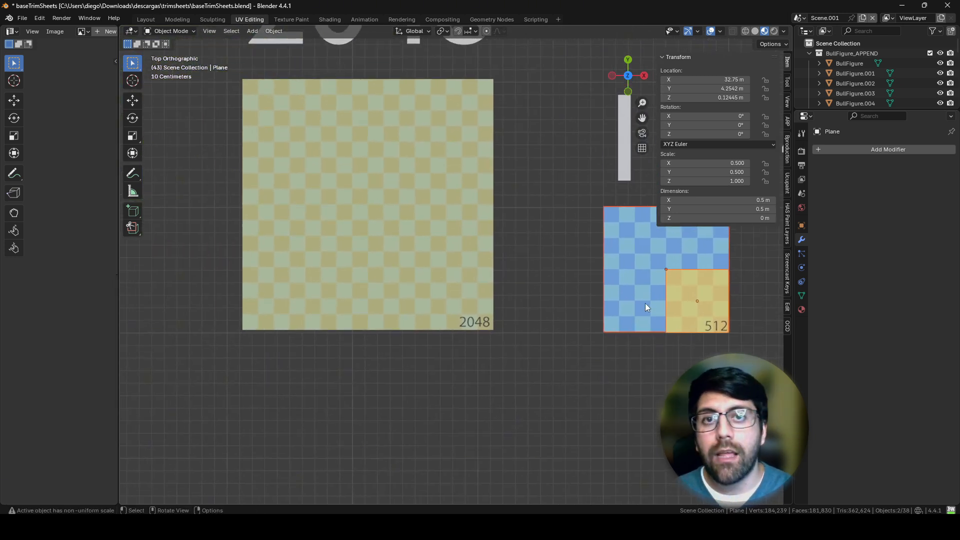
pyautogui.press('g')
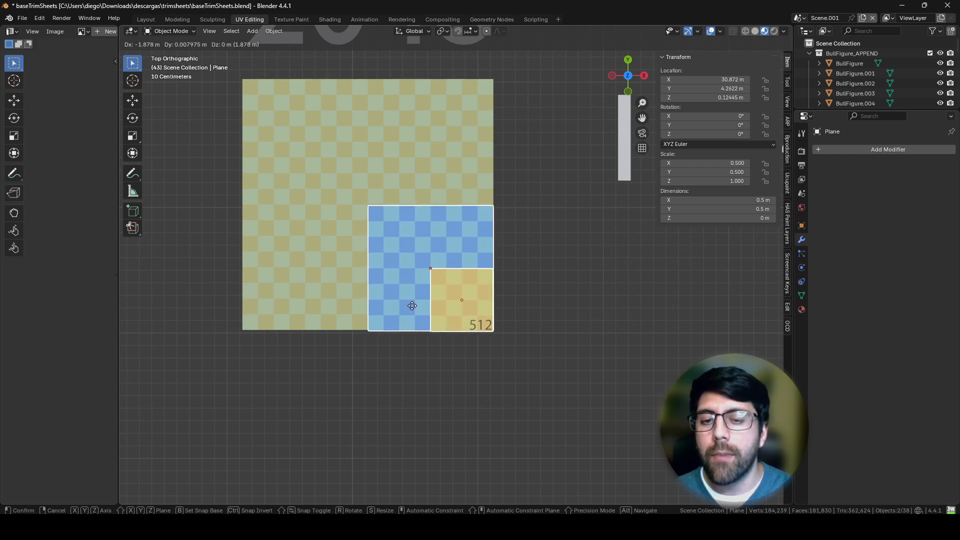
pyautogui.click(413, 306)
pyautogui.scroll(6, 421, 340)
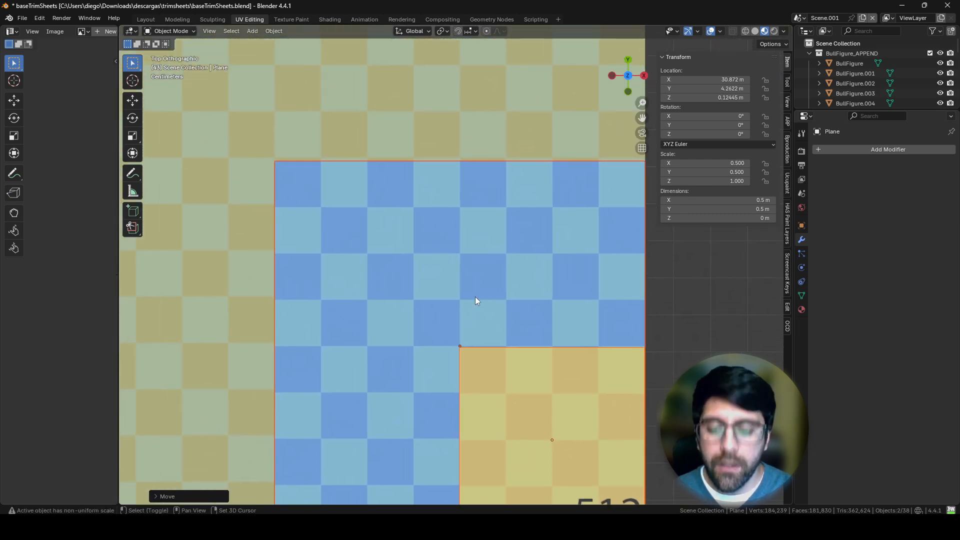
pyautogui.press('g')
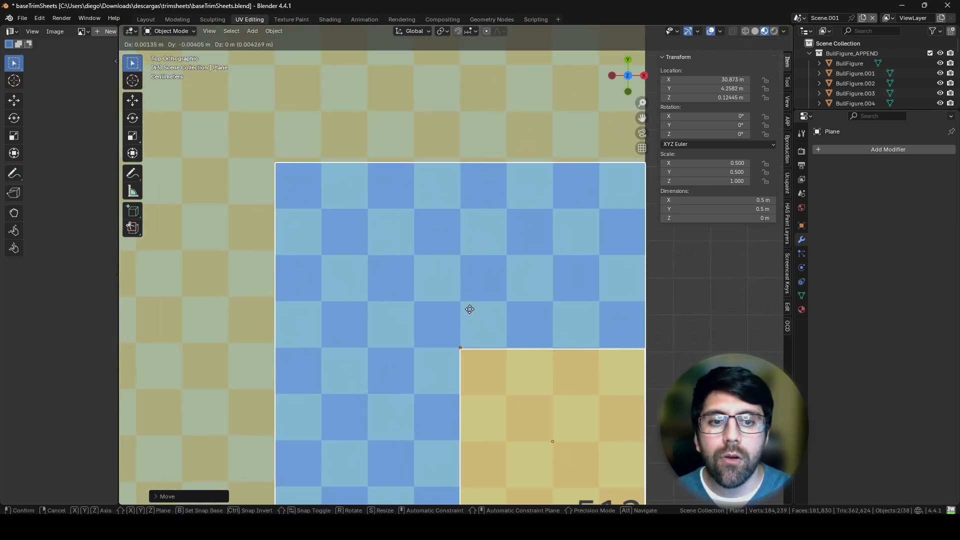
pyautogui.click(469, 305)
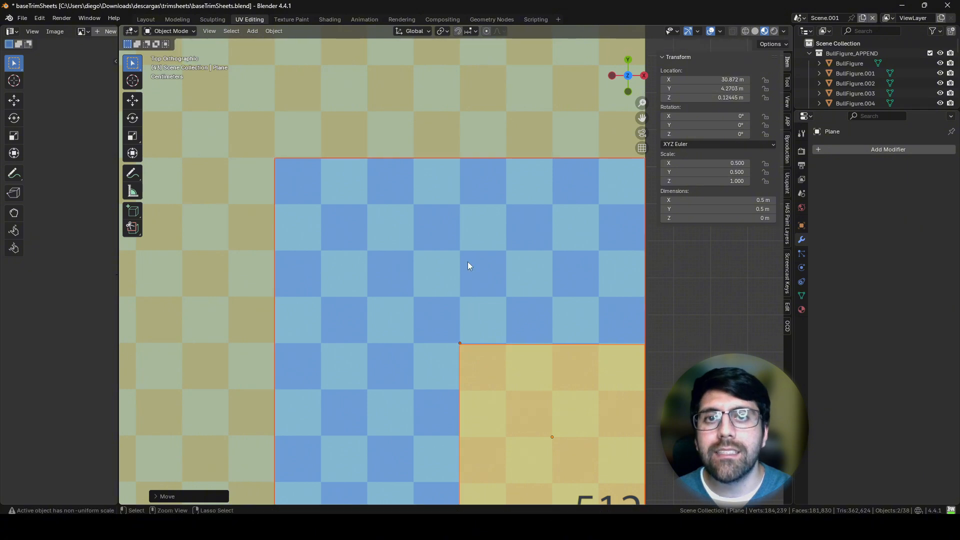
pyautogui.scroll(-5, 467, 265)
# Step: Move the 2048, 1024 and 512 planes together onto the lower-right quarter of the 4096 plane and align their checker squares
pyautogui.keyDown('ctrl'); pyautogui.moveTo(441, 279); pyautogui.dragTo(511, 379, button='middle'); pyautogui.keyUp('ctrl')
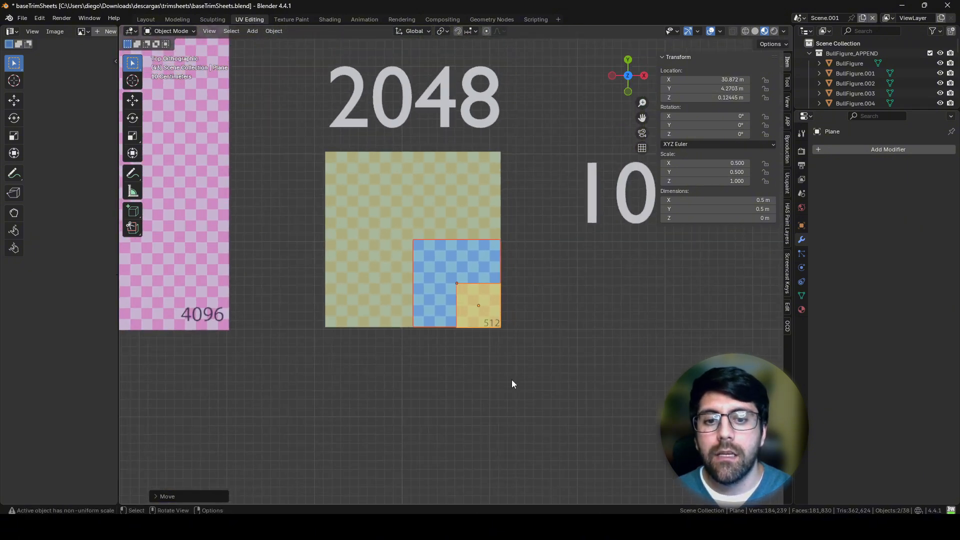
pyautogui.moveTo(502, 371); pyautogui.dragTo(366, 232)
pyautogui.keyDown('shift'); pyautogui.moveTo(332, 275); pyautogui.dragTo(524, 311, button='middle'); pyautogui.keyUp('shift')
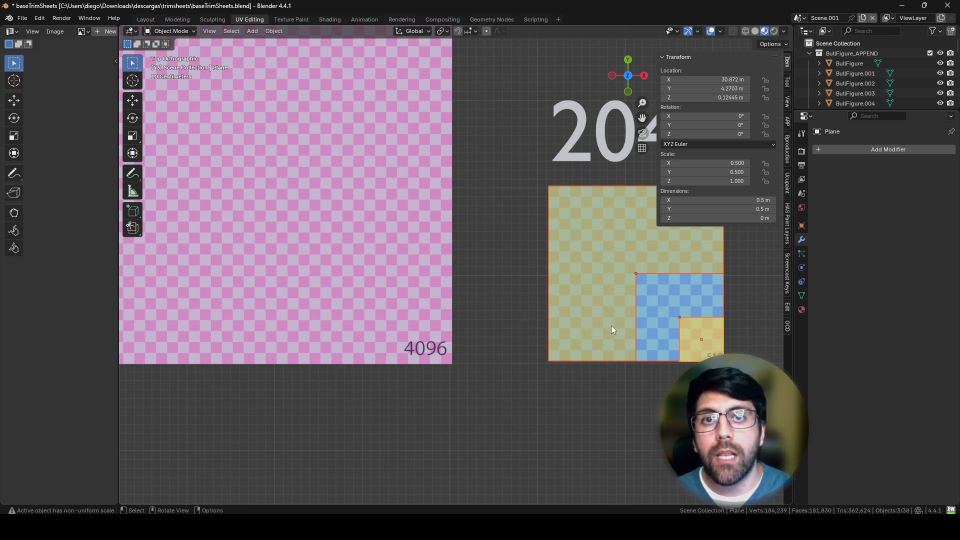
pyautogui.press('g')
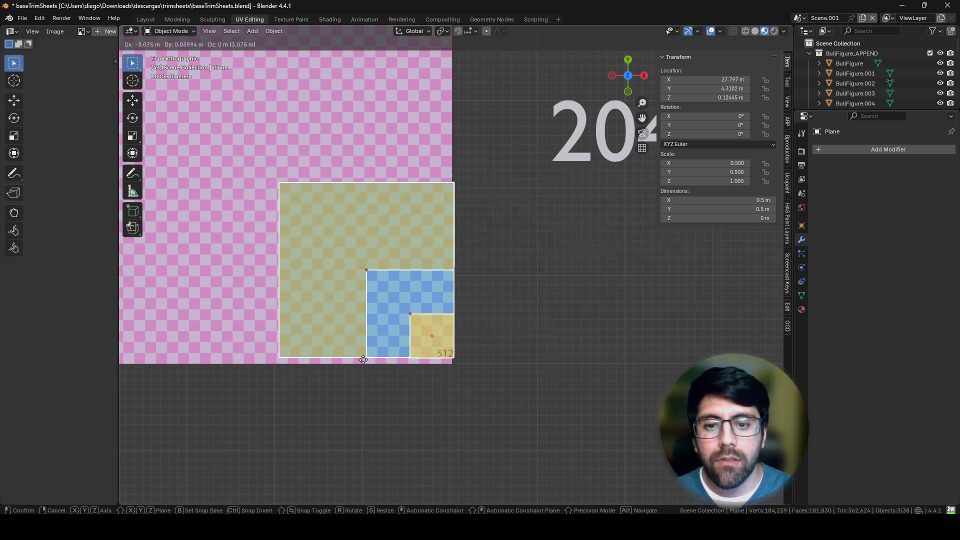
pyautogui.click(364, 370)
pyautogui.scroll(4, 386, 304)
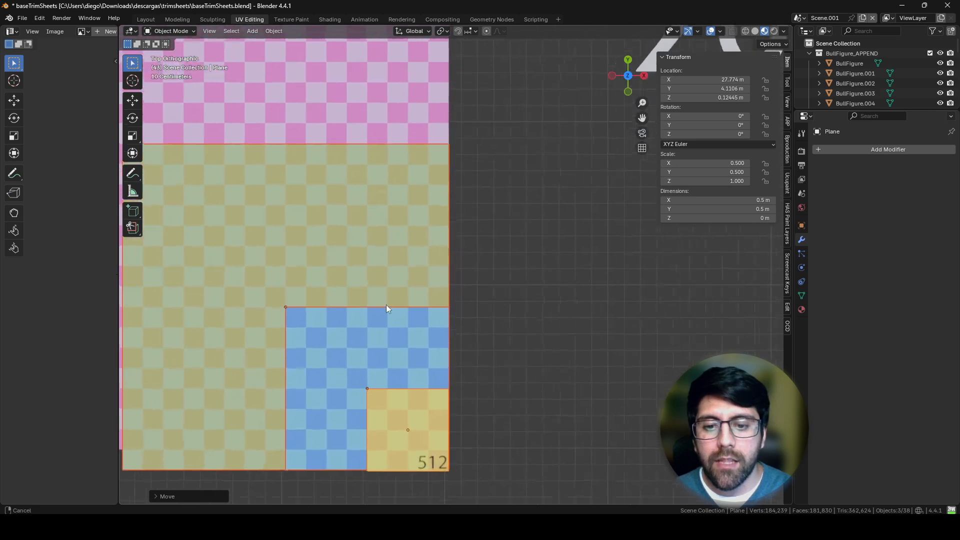
pyautogui.press('g')
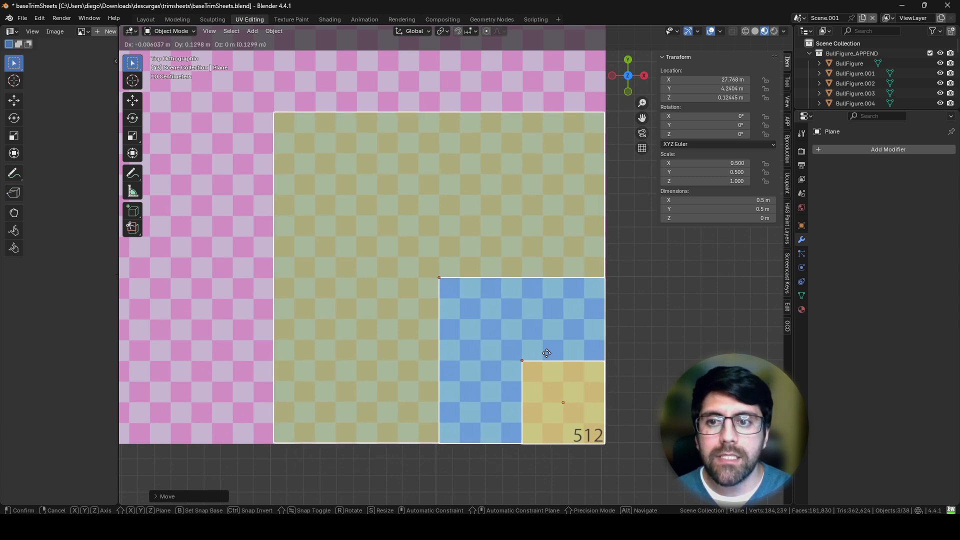
pyautogui.click(556, 334)
pyautogui.scroll(-4, 545, 307)
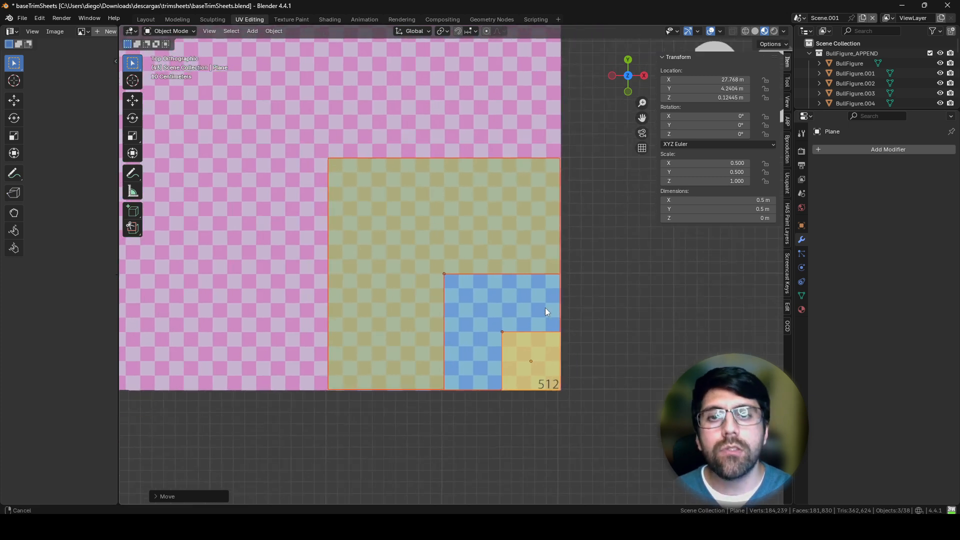
# Step: Examine the four nested checker planes at an angle, and switch to the image viewer showing the objective slide 4.jpg
pyautogui.moveTo(482, 349); pyautogui.dragTo(482, 317, button='middle')
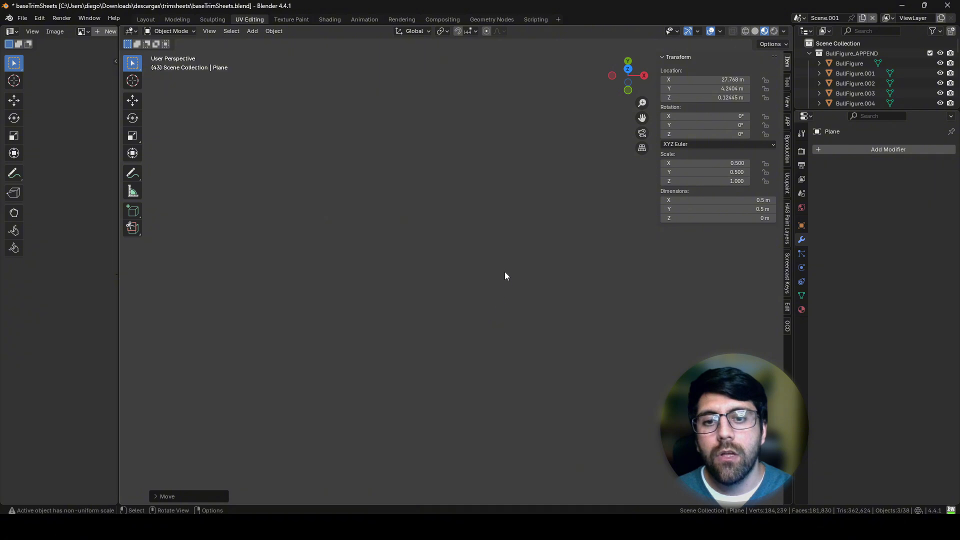
pyautogui.press('q')
pyautogui.click(499, 267)
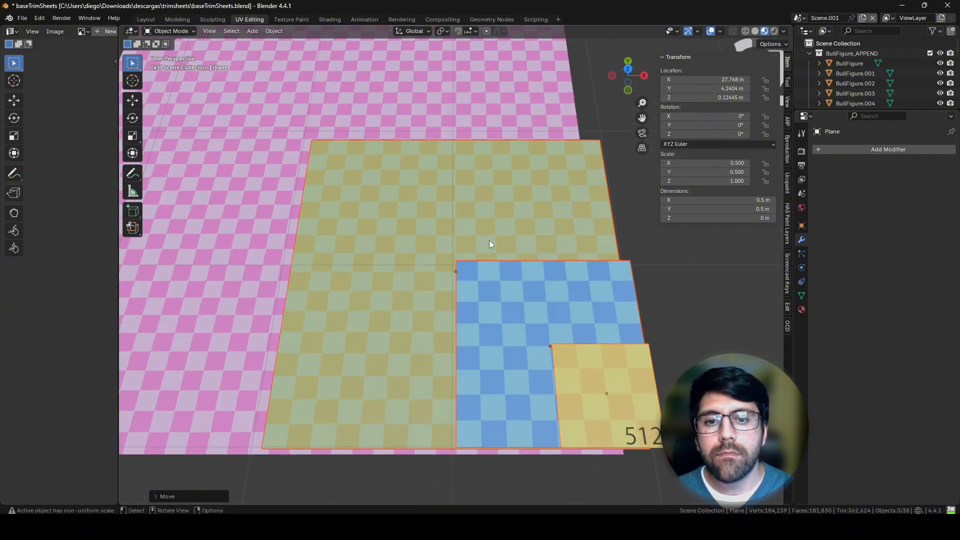
pyautogui.scroll(-3, 480, 265)
pyautogui.moveTo(470, 293); pyautogui.dragTo(473, 235, button='middle')
pyautogui.hotkey('alt', 'Tab')
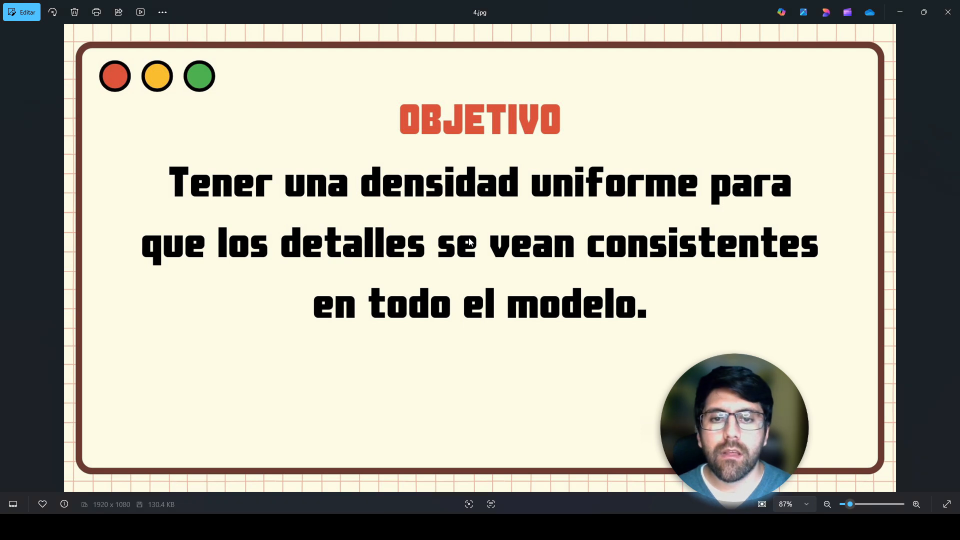
# Step: Go back through slides 3.jpg and 2.jpg to review the texel density definitions, and switch back to Blender
pyautogui.press('Left')
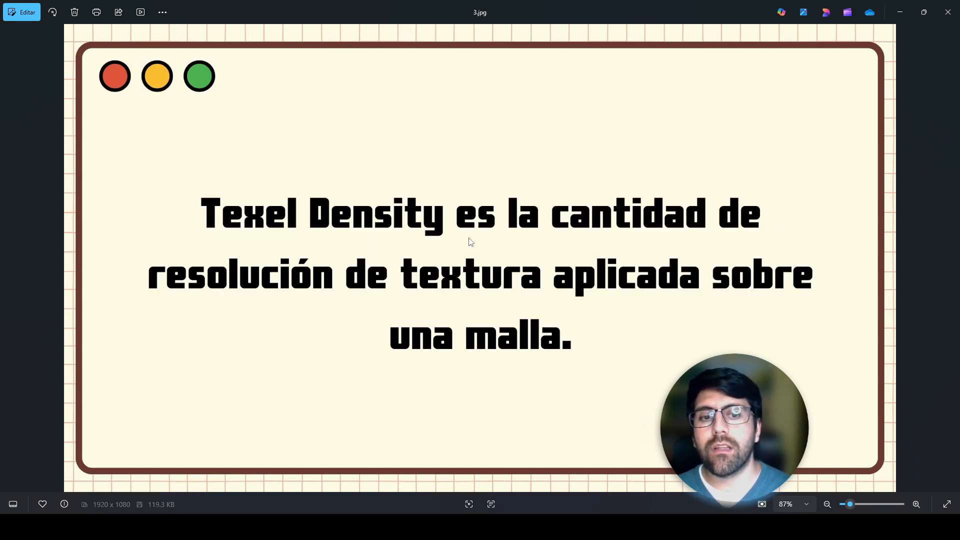
pyautogui.press('Left')
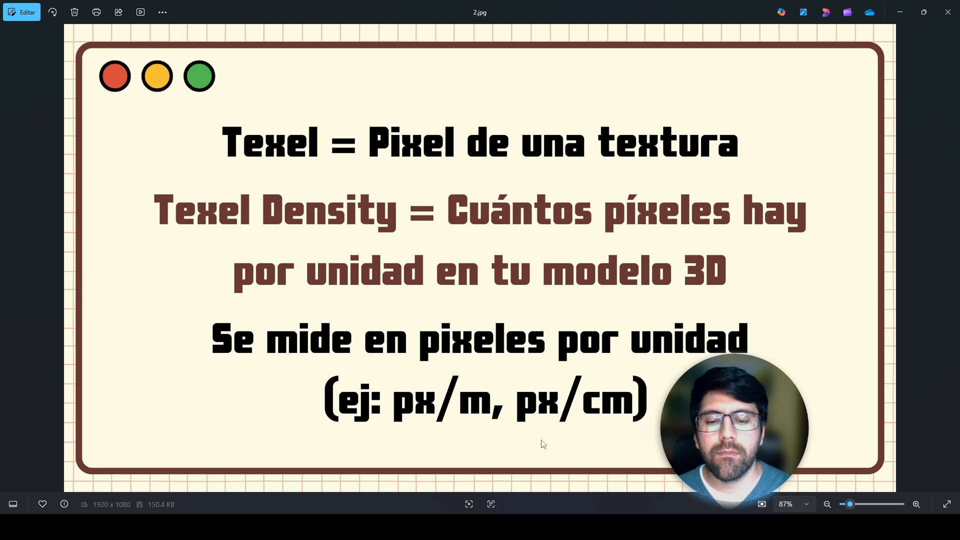
pyautogui.moveTo(262, 526)
pyautogui.click(304, 491)
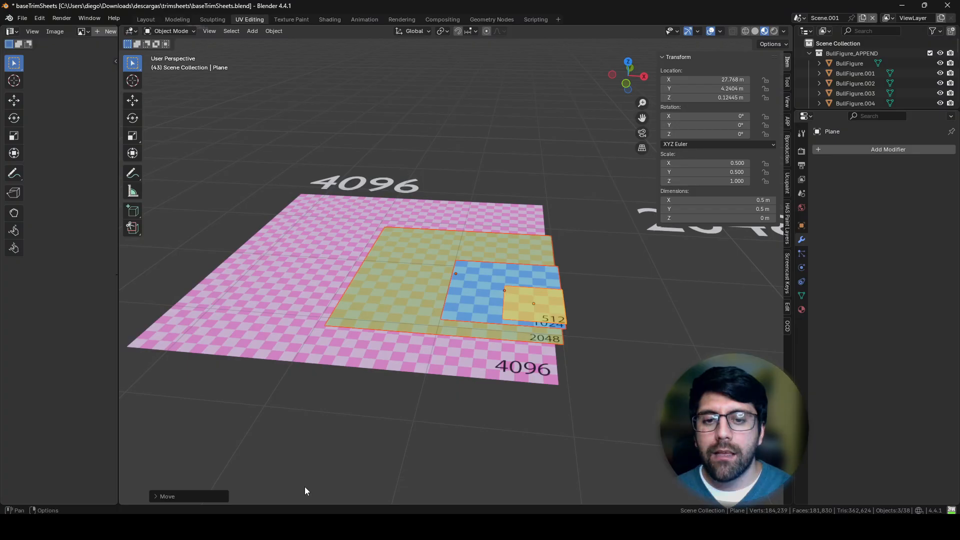
# Step: Undo the plane moves until the 512, 1024, 2048 and 4096 checker planes stand separately under their labels
pyautogui.moveTo(524, 293)
pyautogui.mouseDown(button='middle')
pyautogui.moveTo(515, 330)
pyautogui.moveTo(536, 323)
pyautogui.moveTo(515, 293)
pyautogui.mouseUp(button='middle')
pyautogui.scroll(-4, 536, 323)
pyautogui.click(446, 241)
pyautogui.hotkey('ctrl', 'z')
pyautogui.hotkey('ctrl', 'z')
pyautogui.hotkey('ctrl', 'z')
pyautogui.hotkey('ctrl', 'z')
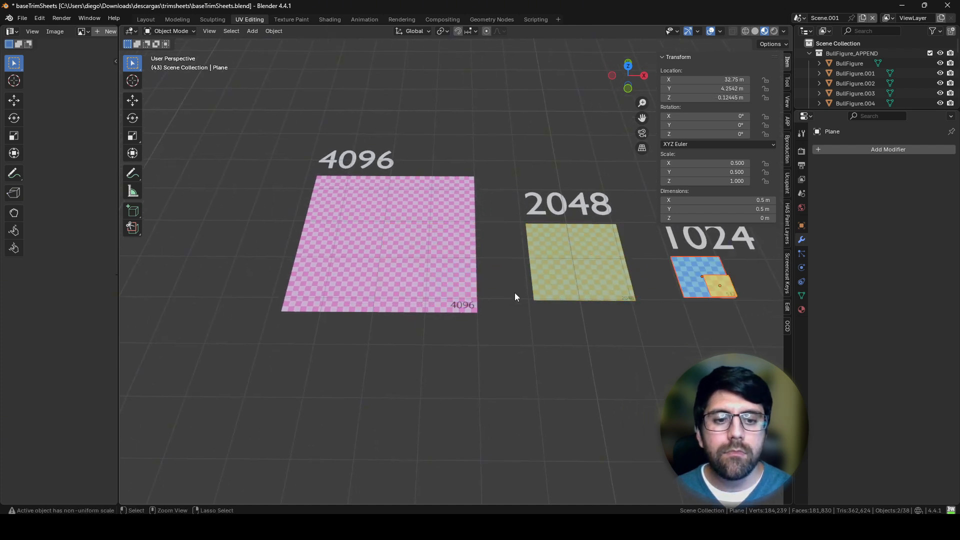
pyautogui.hotkey('ctrl', 'z')
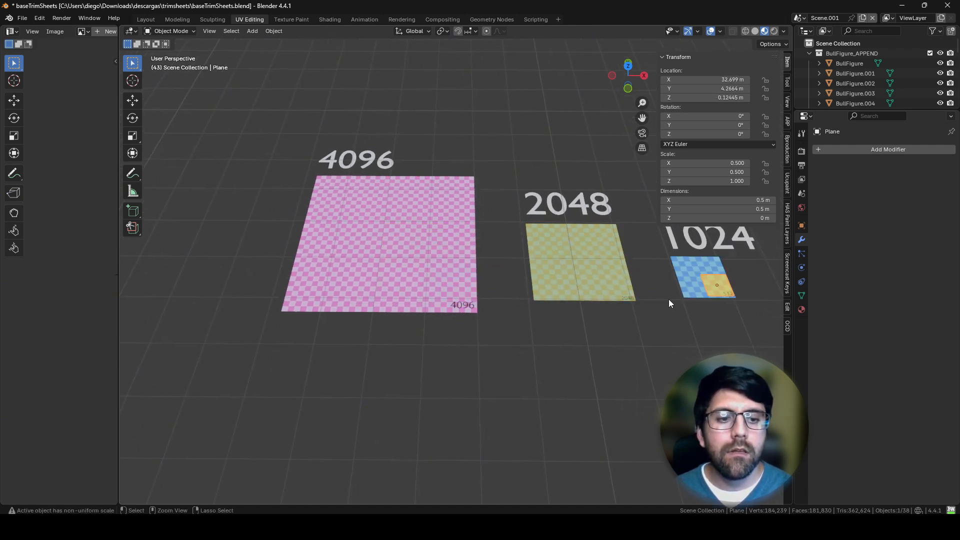
pyautogui.hotkey('ctrl', 'z')
# Step: Select the 1024 plane and examine its dimensions and checker squares from above and at an angle
pyautogui.keyDown('shift'); pyautogui.moveTo(669, 299); pyautogui.dragTo(378, 280, button='middle'); pyautogui.keyUp('shift')
pyautogui.moveTo(470, 295); pyautogui.dragTo(524, 338, button='middle')
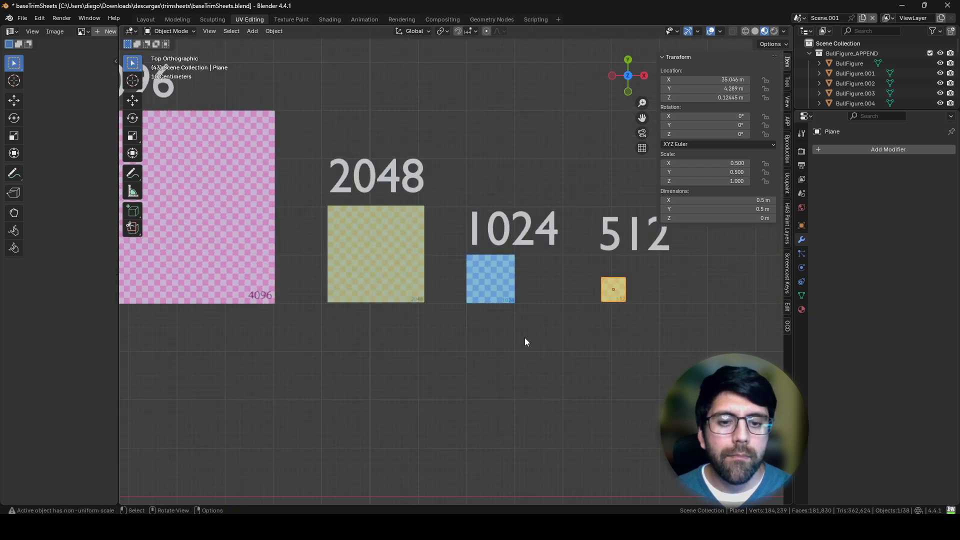
pyautogui.scroll(5, 524, 338)
pyautogui.click(555, 326)
pyautogui.keyDown('shift'); pyautogui.moveTo(532, 304); pyautogui.dragTo(353, 282, button='middle'); pyautogui.keyUp('shift')
pyautogui.scroll(4, 445, 265)
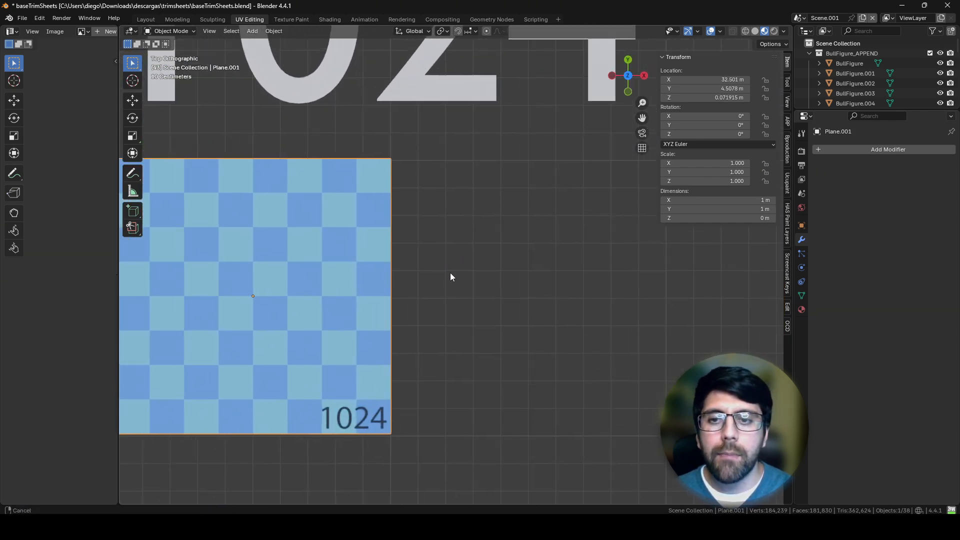
pyautogui.keyDown('shift'); pyautogui.moveTo(404, 264); pyautogui.dragTo(560, 315, button='middle'); pyautogui.keyUp('shift')
pyautogui.scroll(-1, 560, 314)
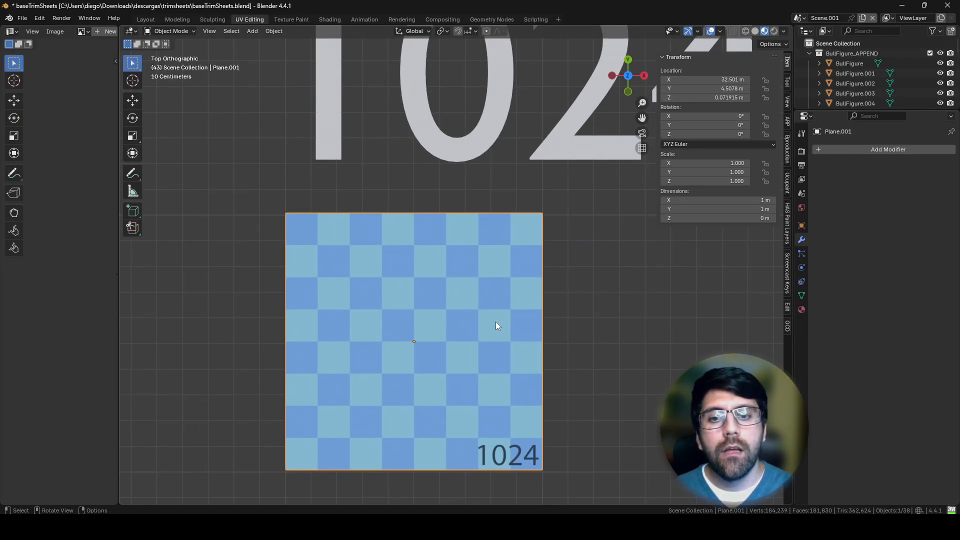
pyautogui.keyDown('shift'); pyautogui.moveTo(497, 325); pyautogui.dragTo(491, 259, button='middle'); pyautogui.keyUp('shift')
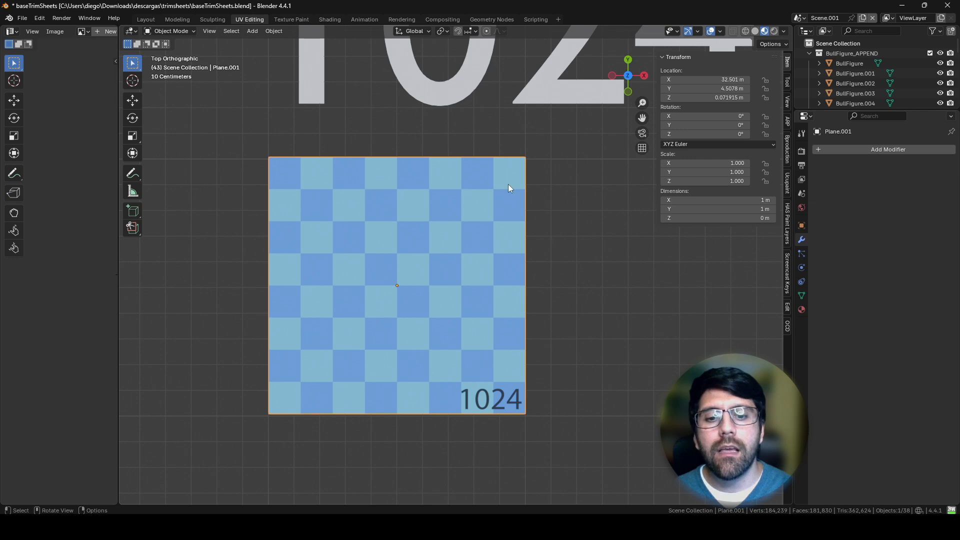
pyautogui.keyDown('ctrl'); pyautogui.moveTo(509, 184); pyautogui.dragTo(489, 266, button='middle'); pyautogui.keyUp('ctrl')
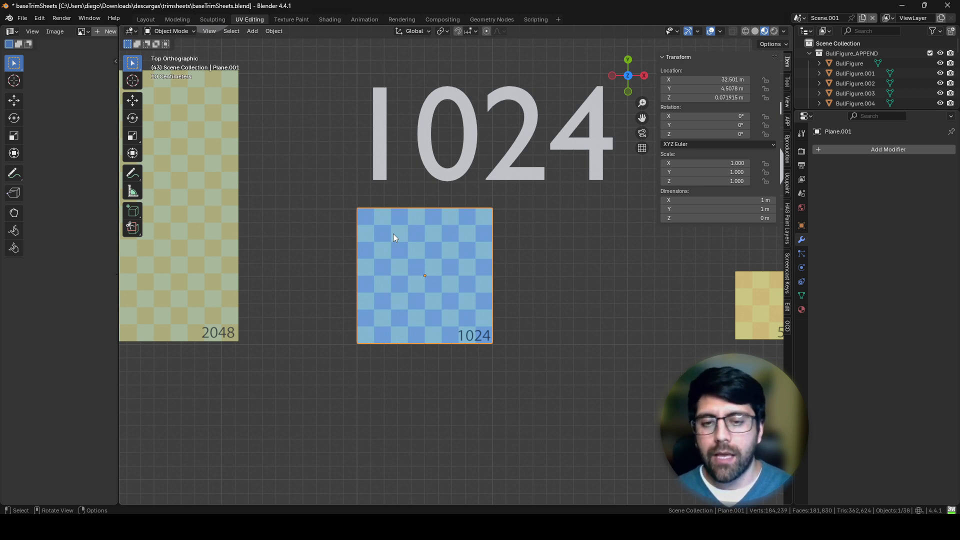
pyautogui.moveTo(428, 272); pyautogui.dragTo(474, 189, button='middle')
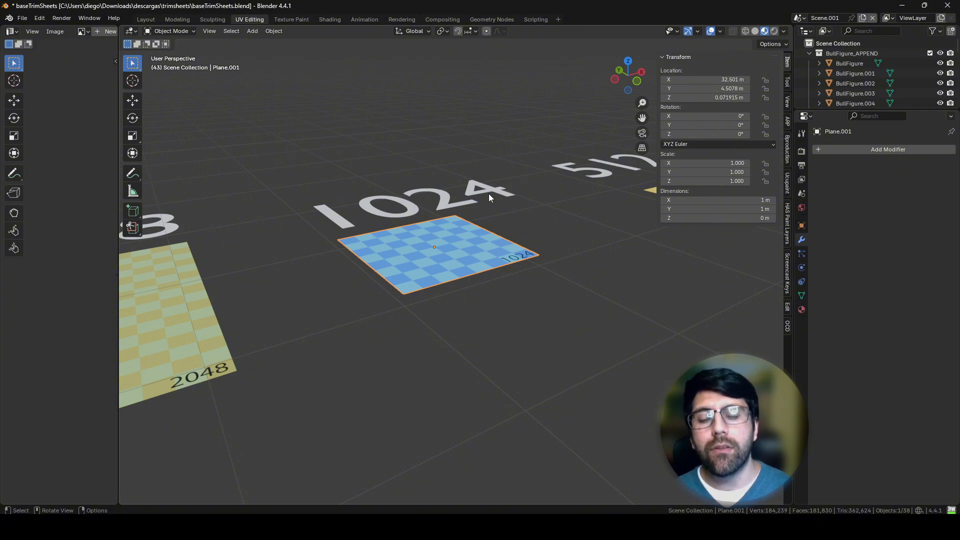
# Step: Add a cylinder and move it beside the 1024 plane, to about X 32.38 m, Y 1.99 m
pyautogui.moveTo(488, 193); pyautogui.dragTo(429, 268, button='middle')
pyautogui.hotkey('shift', 'a')
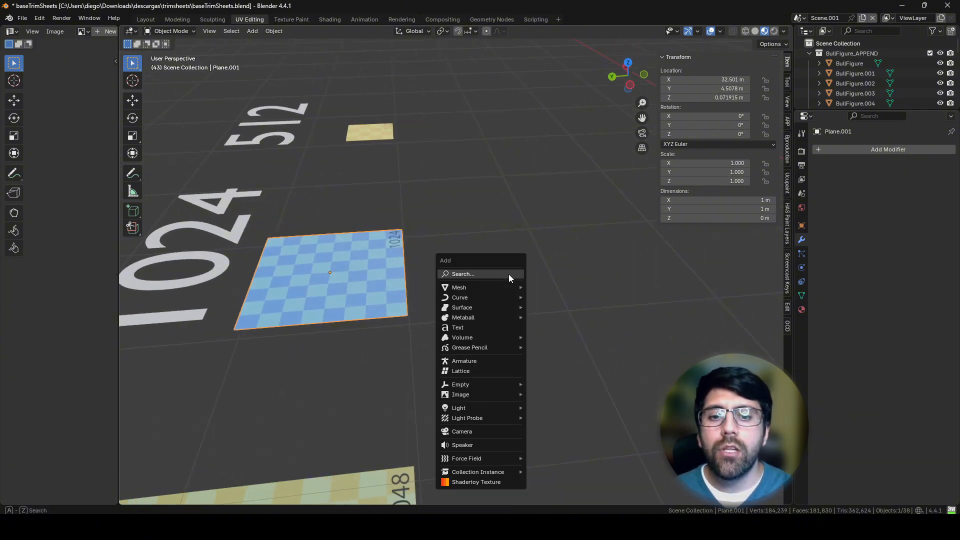
pyautogui.moveTo(497, 286)
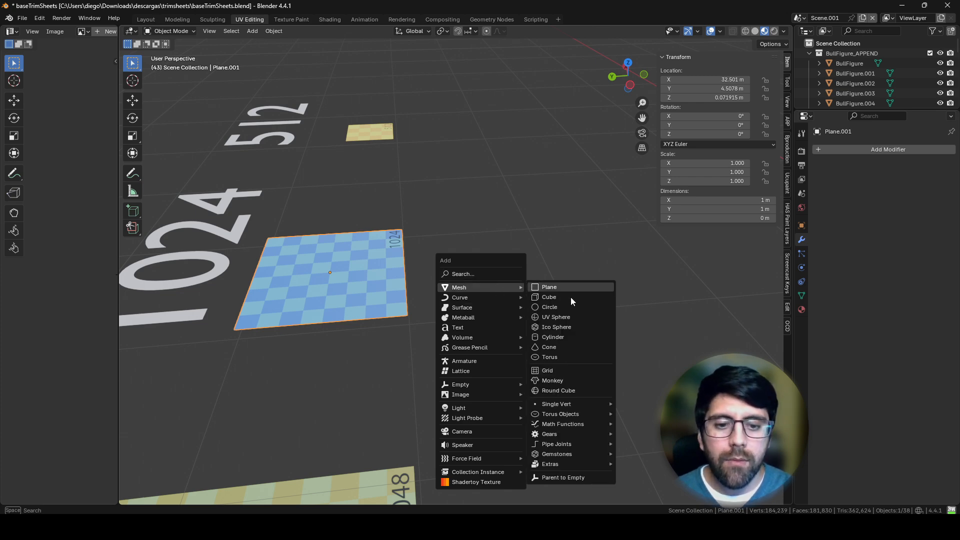
pyautogui.click(562, 339)
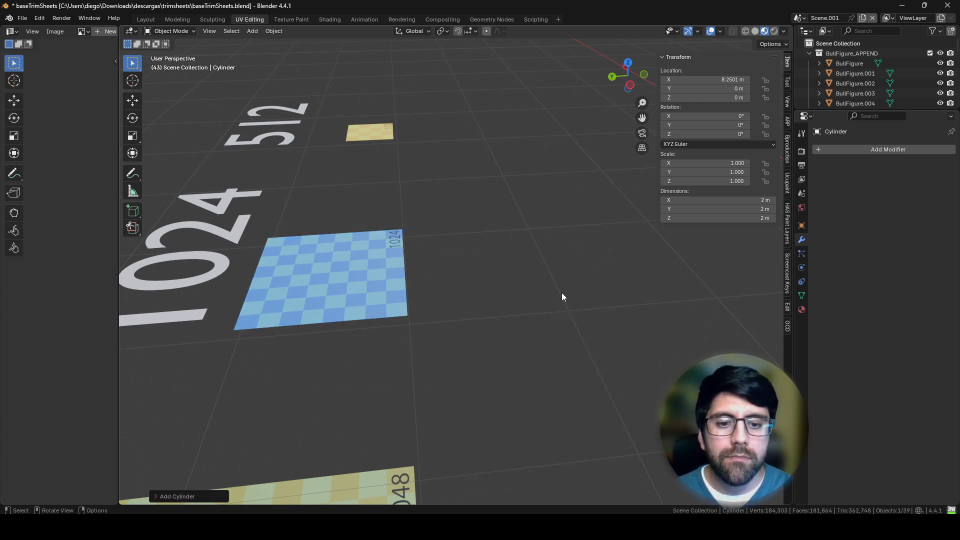
pyautogui.scroll(-10, 483, 259)
pyautogui.moveTo(478, 274); pyautogui.dragTo(472, 336, button='middle')
pyautogui.press('KP_7')
pyautogui.press('g')
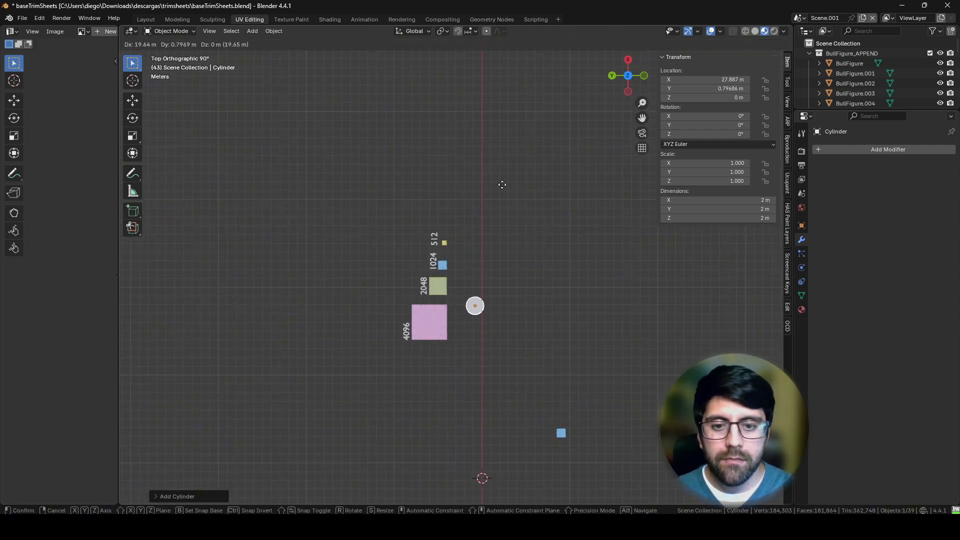
pyautogui.click(493, 154)
pyautogui.scroll(10, 483, 240)
pyautogui.scroll(-6, 487, 295)
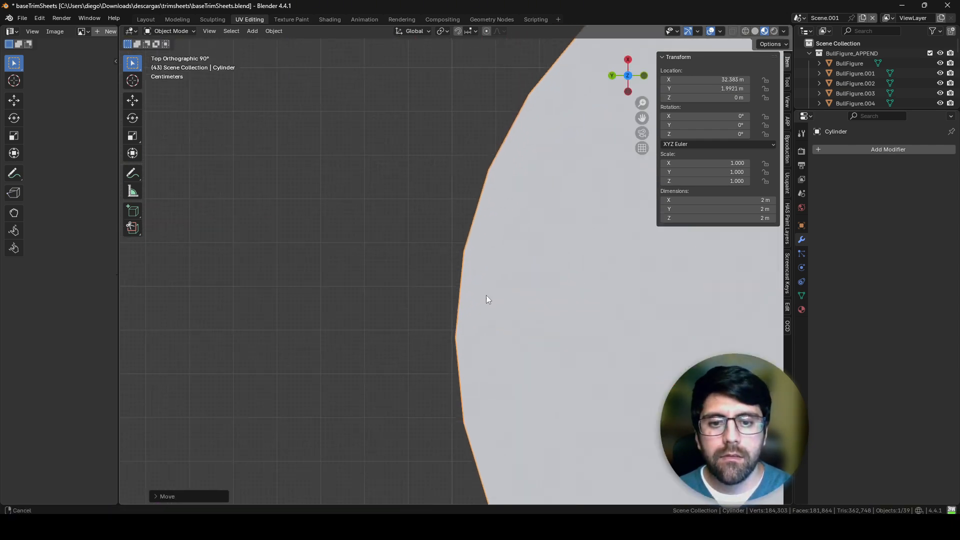
pyautogui.moveTo(475, 269); pyautogui.dragTo(435, 311, button='middle')
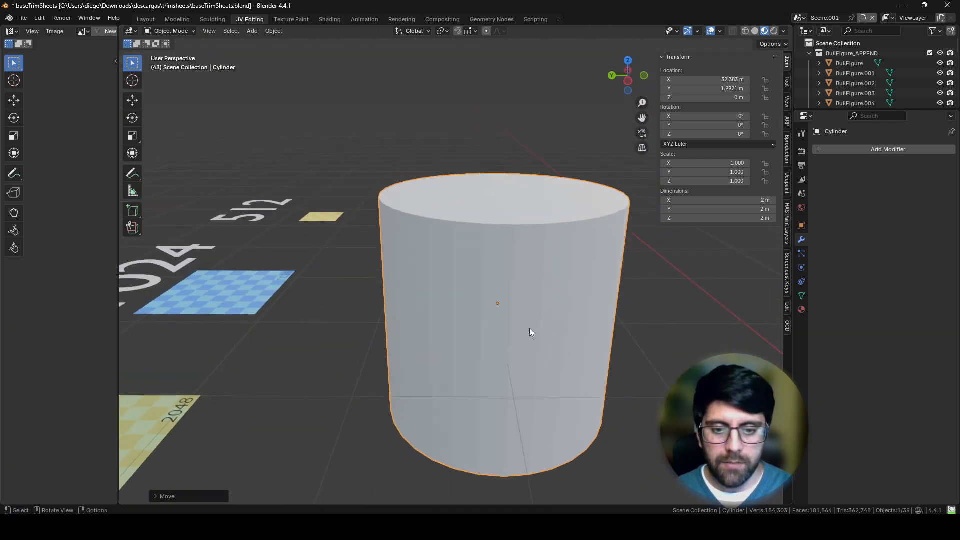
# Step: Stretch the cylinder along Z to about 2.96 m tall and raise it to about Z 0.91 m
pyautogui.press('s')
pyautogui.press('z')
pyautogui.click(552, 346)
pyautogui.press('g')
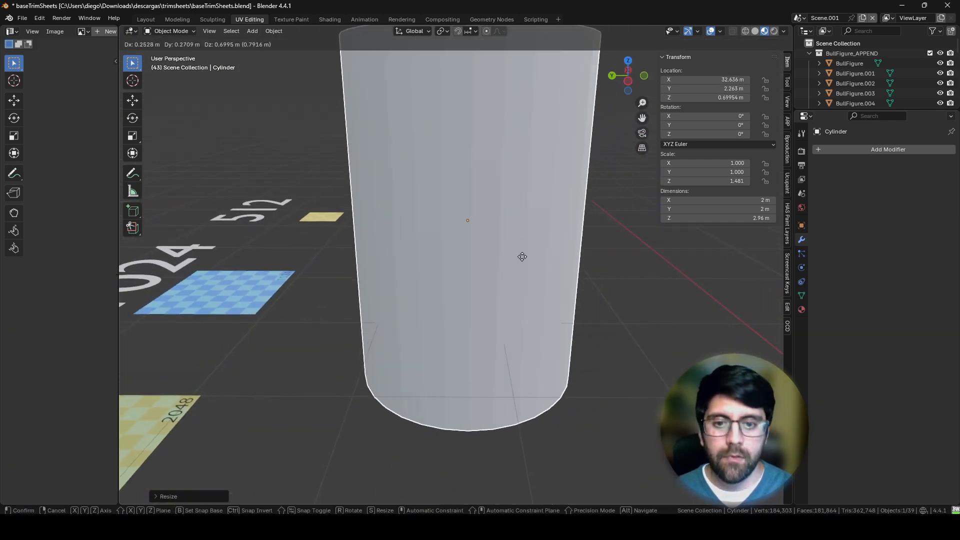
pyautogui.click(523, 212)
pyautogui.scroll(-3, 522, 220)
# Step: Scale down the cylinder's bottom face in Edit Mode to taper the body into a cup shape
pyautogui.press('Tab')
pyautogui.moveTo(456, 393); pyautogui.dragTo(455, 337, button='middle')
pyautogui.press('3')
pyautogui.click(455, 337)
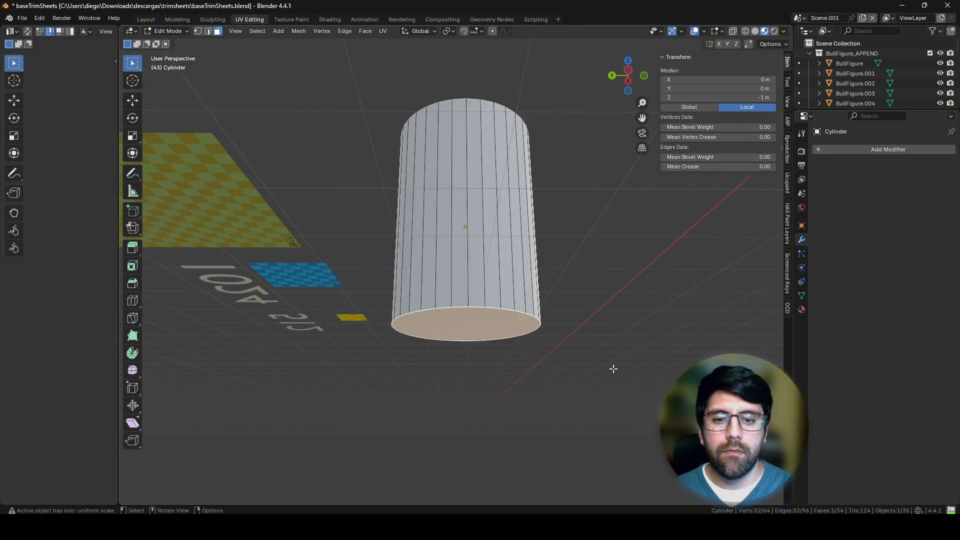
pyautogui.press('s')
pyautogui.click(515, 345)
pyautogui.moveTo(515, 345); pyautogui.dragTo(499, 264, button='middle')
# Step: Extrude the top face down inside the cup and scale it to about 0.45 to form the inner wall and floor
pyautogui.click(468, 127)
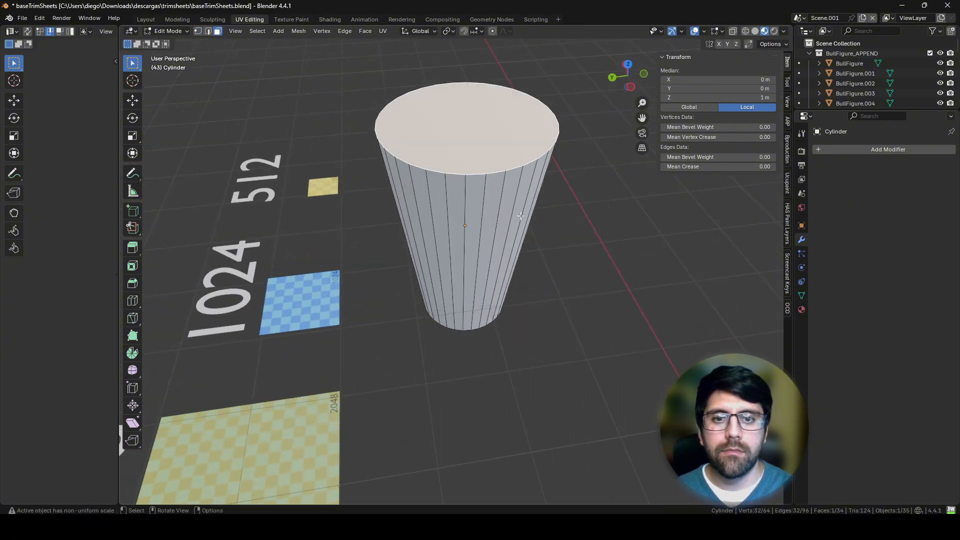
pyautogui.moveTo(467, 128); pyautogui.dragTo(511, 210, button='middle')
pyautogui.press('e')
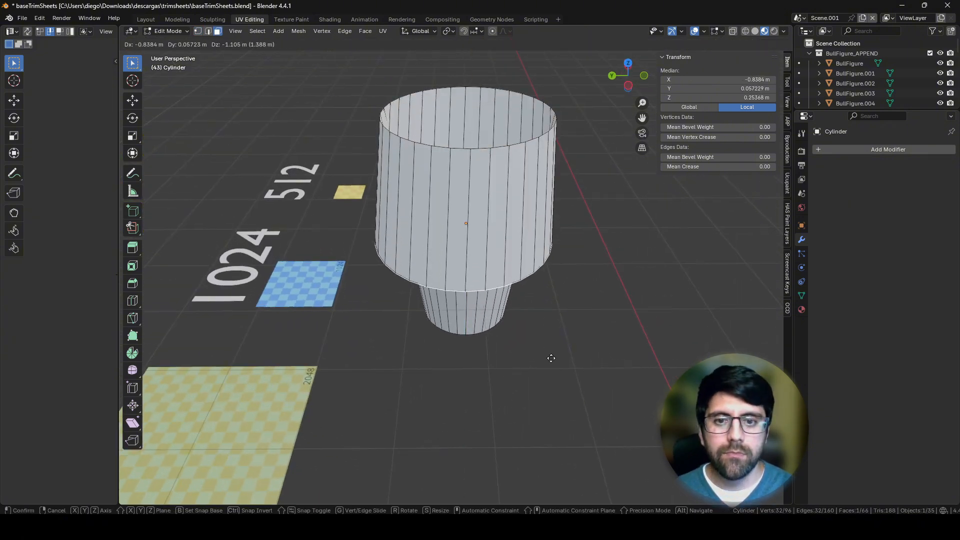
pyautogui.click(552, 397)
pyautogui.press('s')
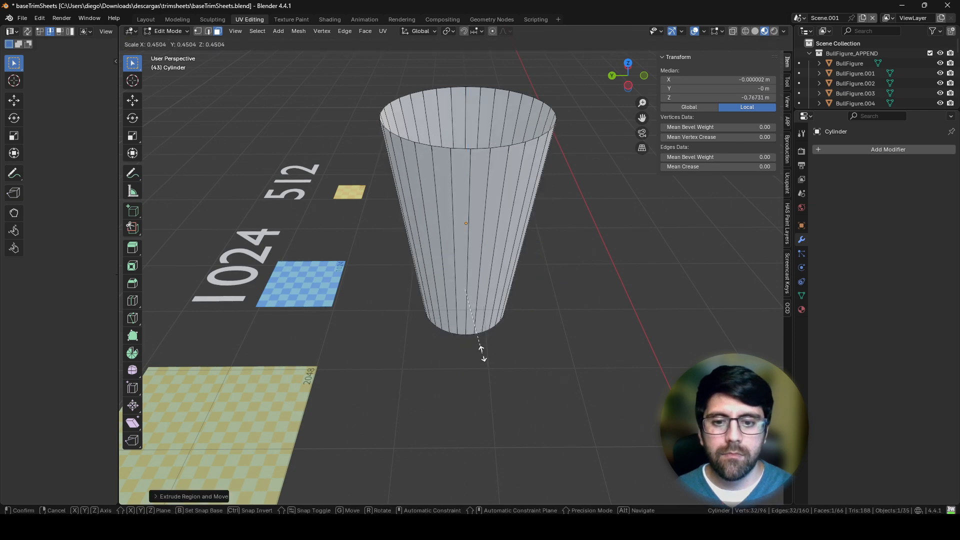
pyautogui.click(485, 341)
# Step: Cut an edge loop on the inner wall near the rim, scale it inward to thicken the rim, and return to Object Mode
pyautogui.moveTo(495, 330); pyautogui.dragTo(454, 191, button='middle')
pyautogui.scroll(2, 454, 185)
pyautogui.hotkey('ctrl', 'r')
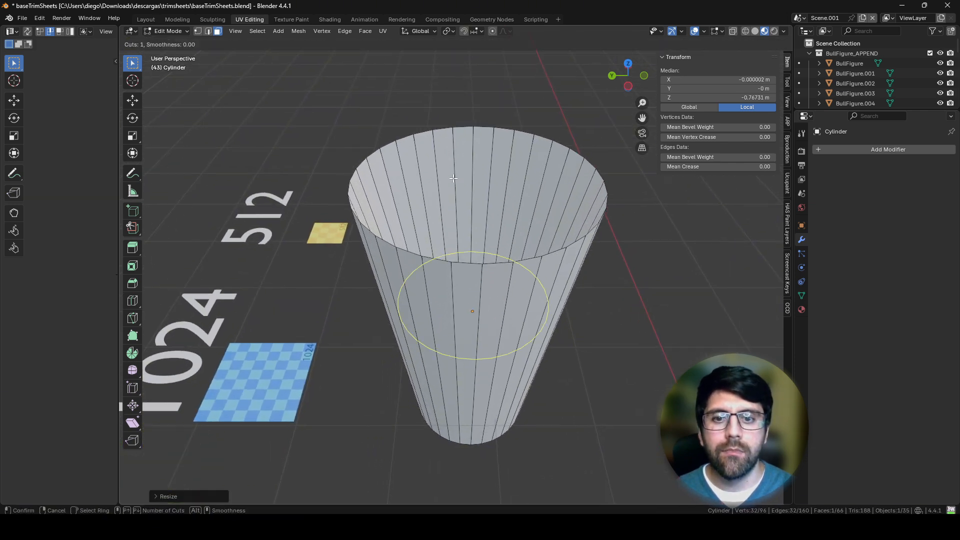
pyautogui.click(450, 188)
pyautogui.click(431, 76)
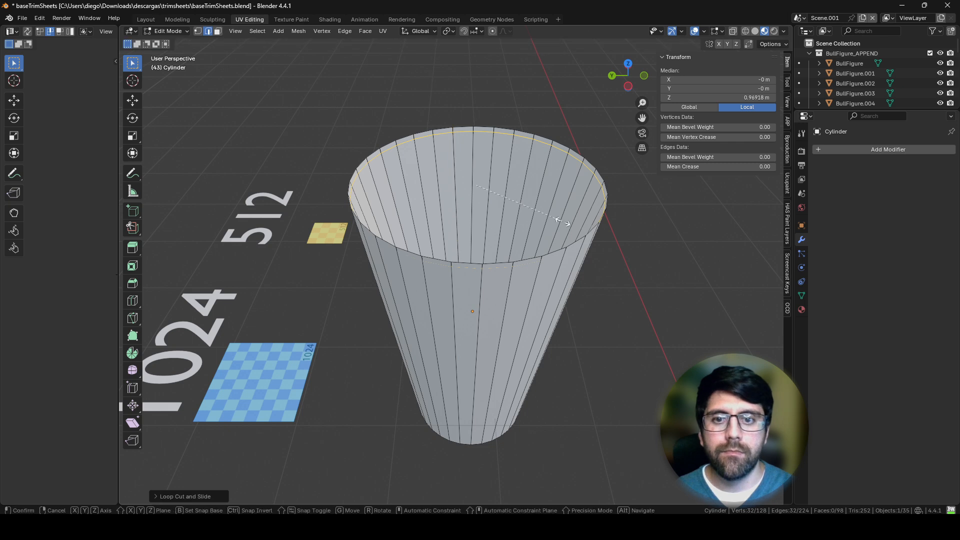
pyautogui.press('s')
pyautogui.click(525, 203)
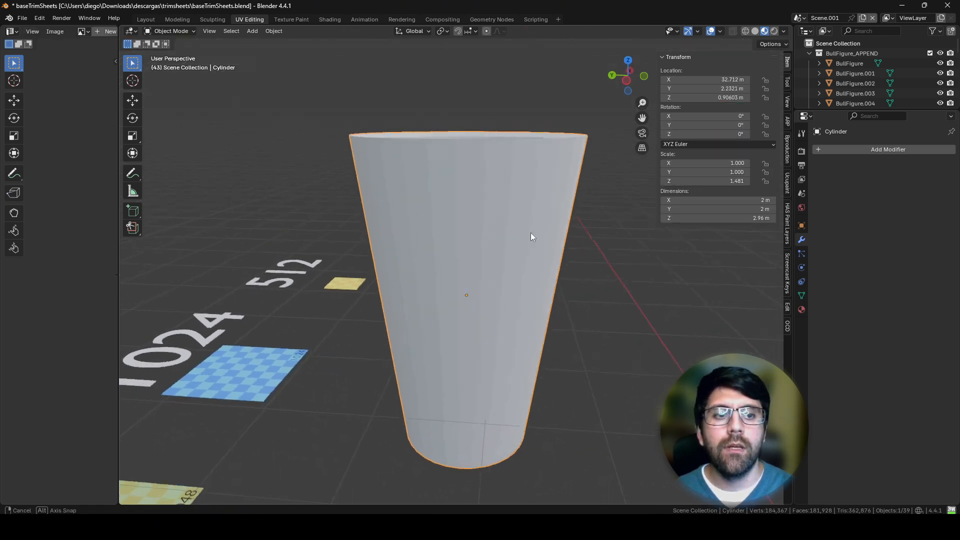
pyautogui.moveTo(531, 237); pyautogui.dragTo(494, 309, button='middle')
pyautogui.scroll(-2, 515, 257)
pyautogui.press('Tab')
pyautogui.press('Tab')
pyautogui.moveTo(360, 385); pyautogui.dragTo(377, 404, button='middle')
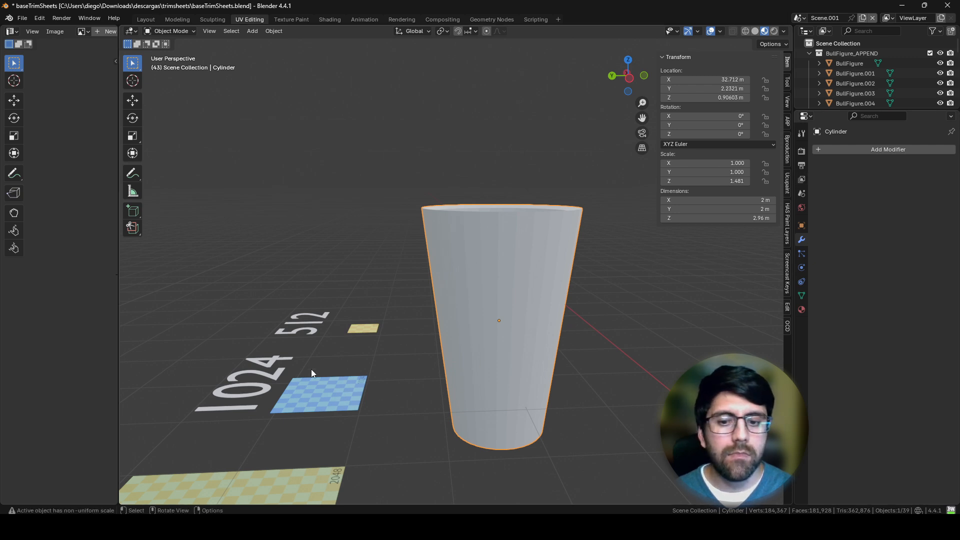
# Step: Check which material the 1024 plane uses and assign that same Material.003 to the cup
pyautogui.click(314, 395)
pyautogui.click(802, 310)
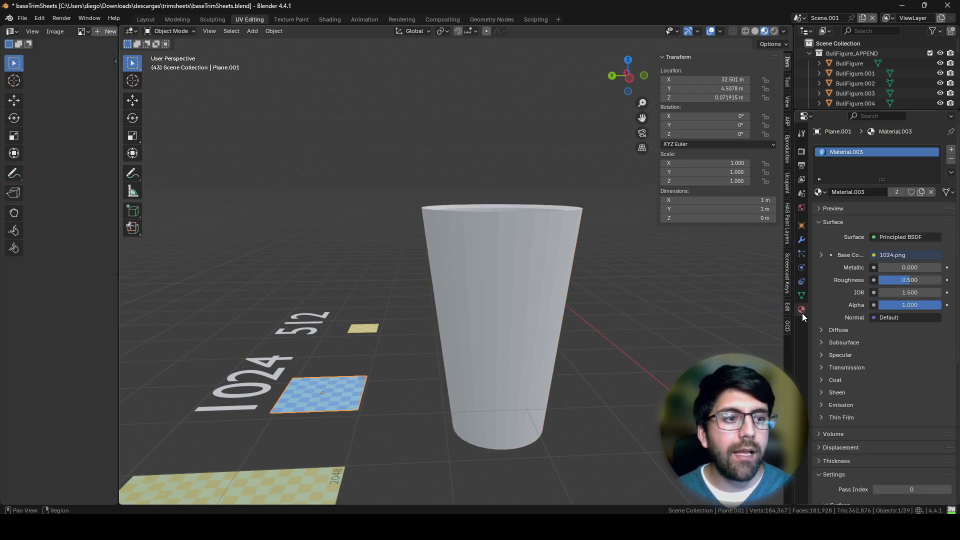
pyautogui.click(513, 256)
pyautogui.click(820, 195)
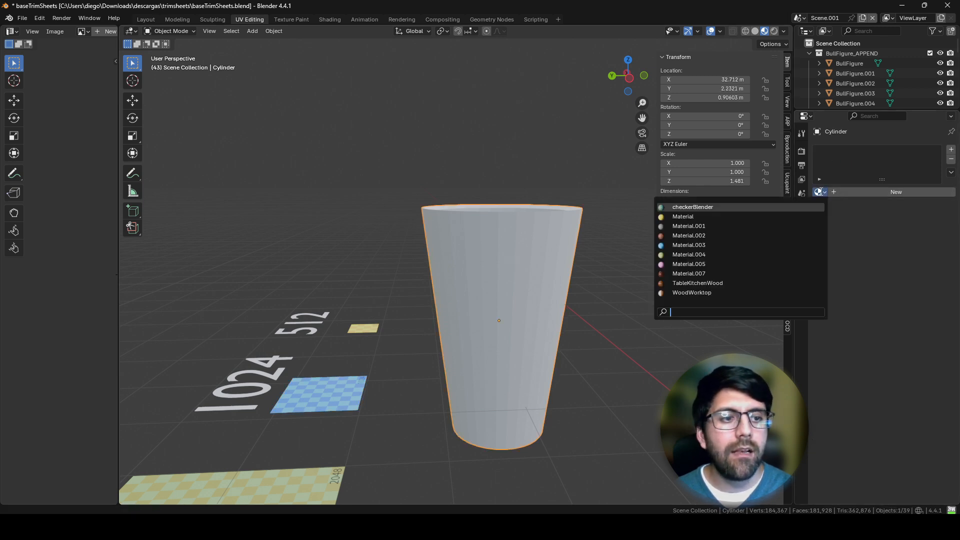
pyautogui.click(740, 247)
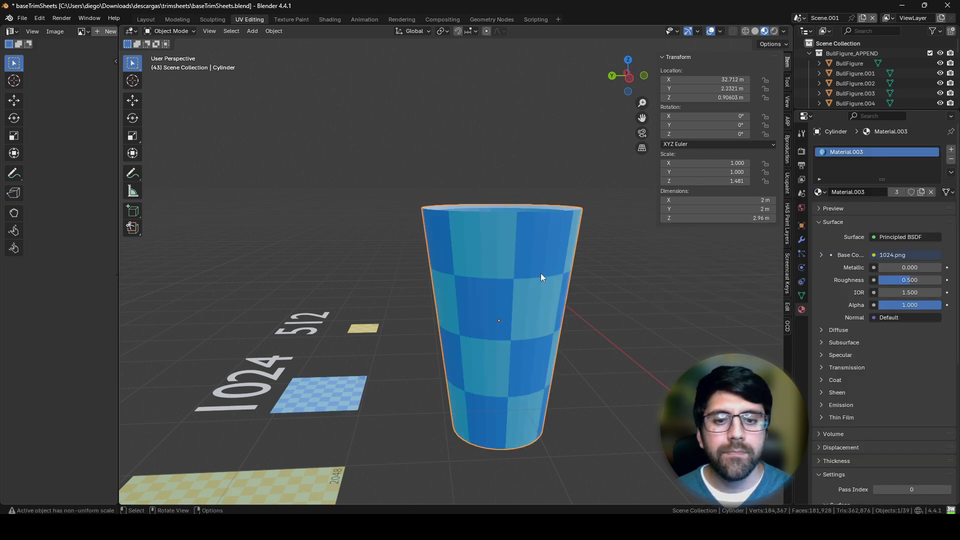
# Step: Apply Shade Smooth to the cup and replace it with Shade Auto Smooth
pyautogui.moveTo(542, 273); pyautogui.dragTo(500, 290, button='middle')
pyautogui.moveTo(433, 287); pyautogui.dragTo(462, 351, button='middle')
pyautogui.rightClick(420, 270)
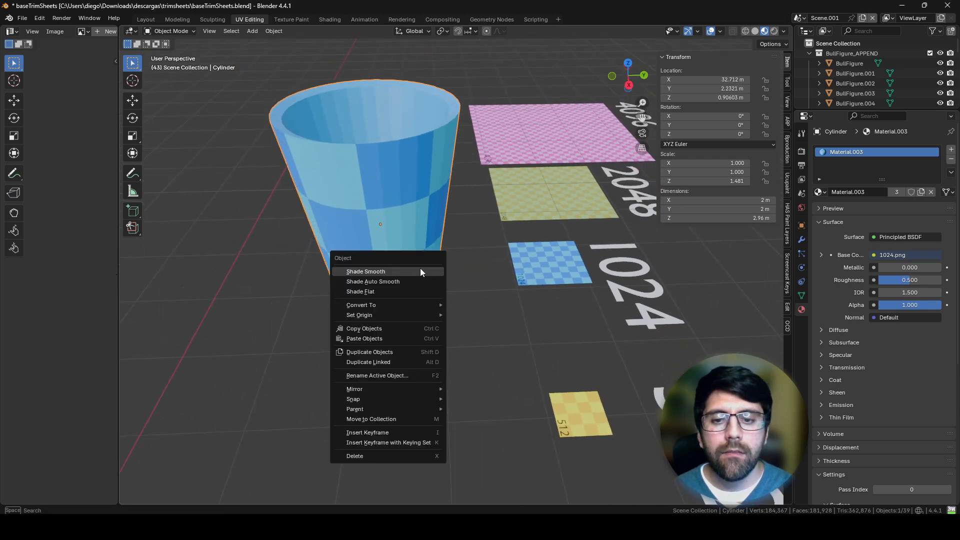
pyautogui.click(391, 272)
pyautogui.moveTo(391, 269); pyautogui.dragTo(473, 259, button='middle')
pyautogui.rightClick(473, 260)
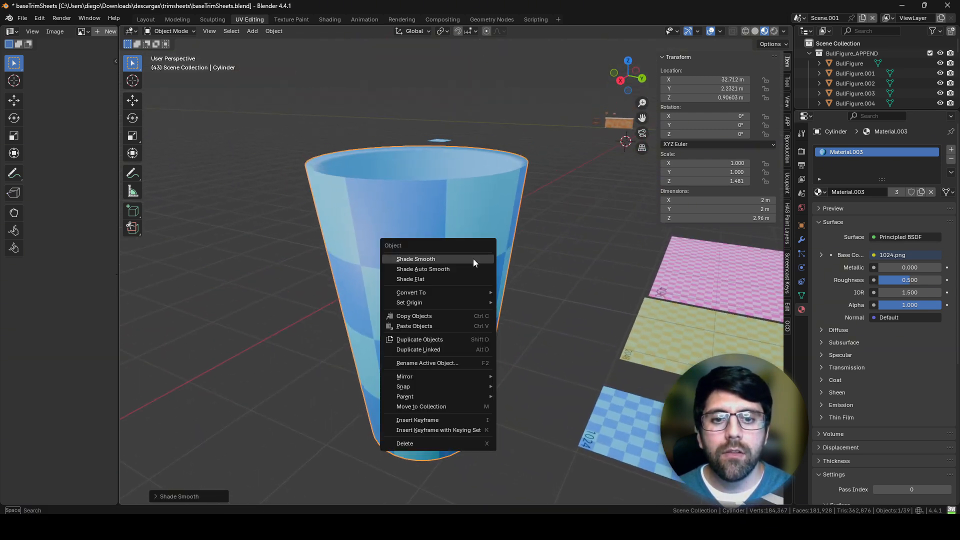
pyautogui.click(450, 270)
pyautogui.moveTo(439, 187); pyautogui.dragTo(465, 272, button='middle')
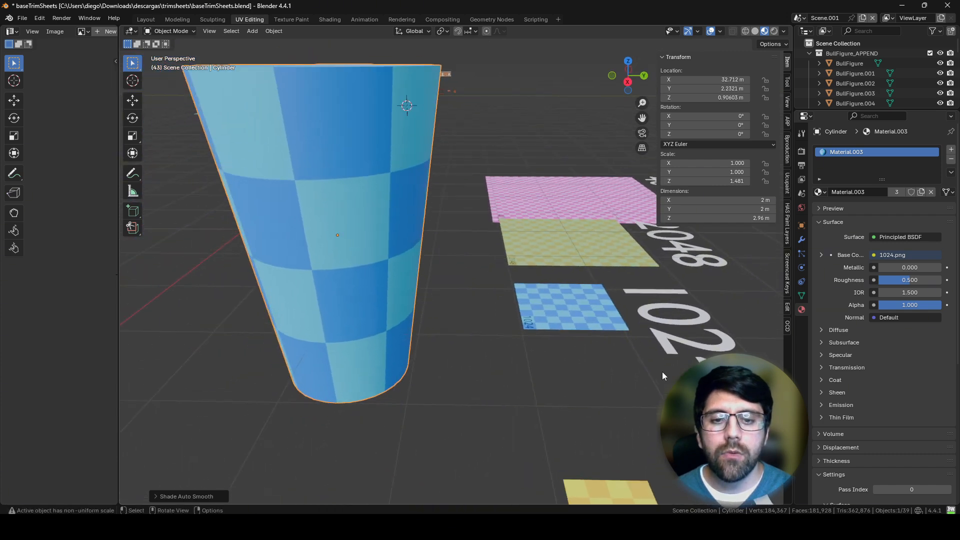
# Step: Scale the cup down to about 0.176 and move it beside the 1024 plane to compare their checker sizes
pyautogui.press('s')
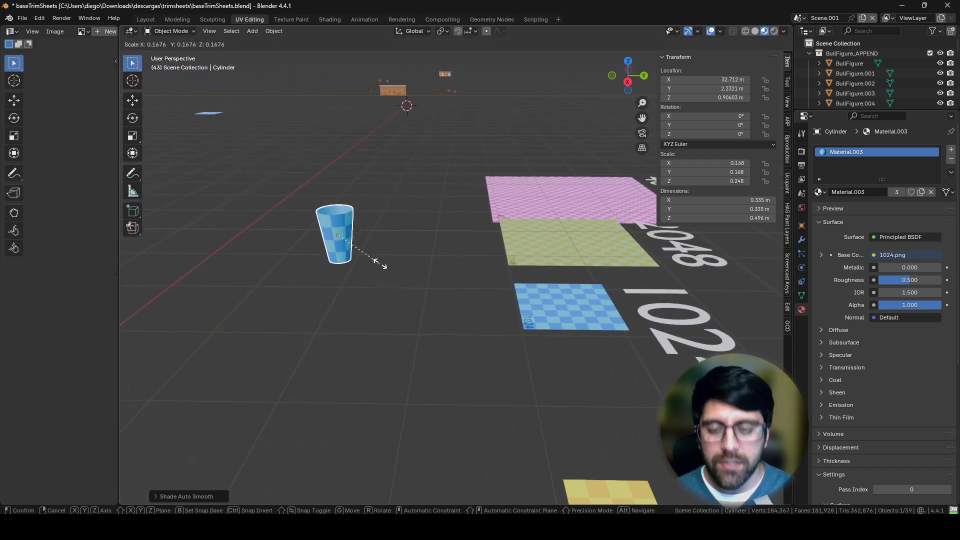
pyautogui.click(381, 265)
pyautogui.press('g')
pyautogui.click(504, 299)
pyautogui.scroll(5, 504, 297)
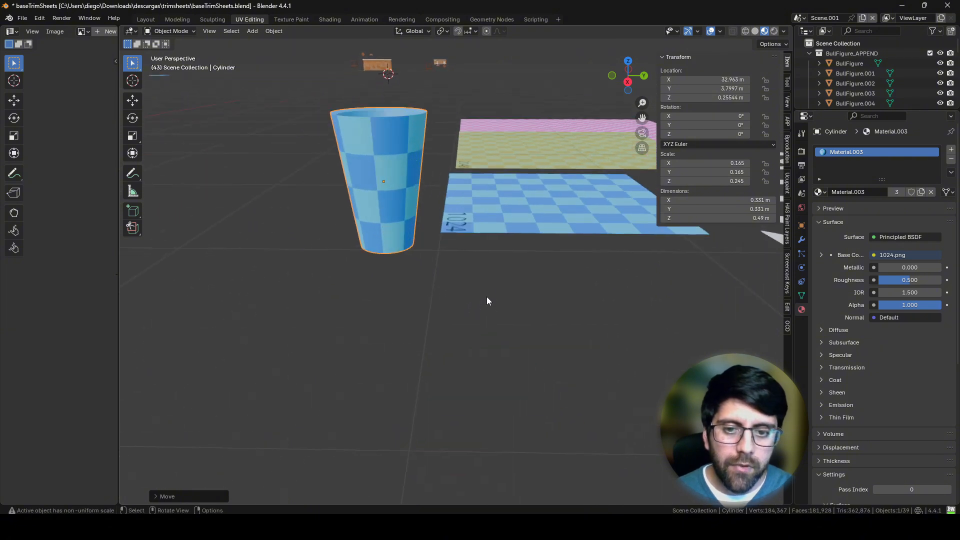
pyautogui.moveTo(487, 296); pyautogui.dragTo(513, 324, button='middle')
pyautogui.press('s')
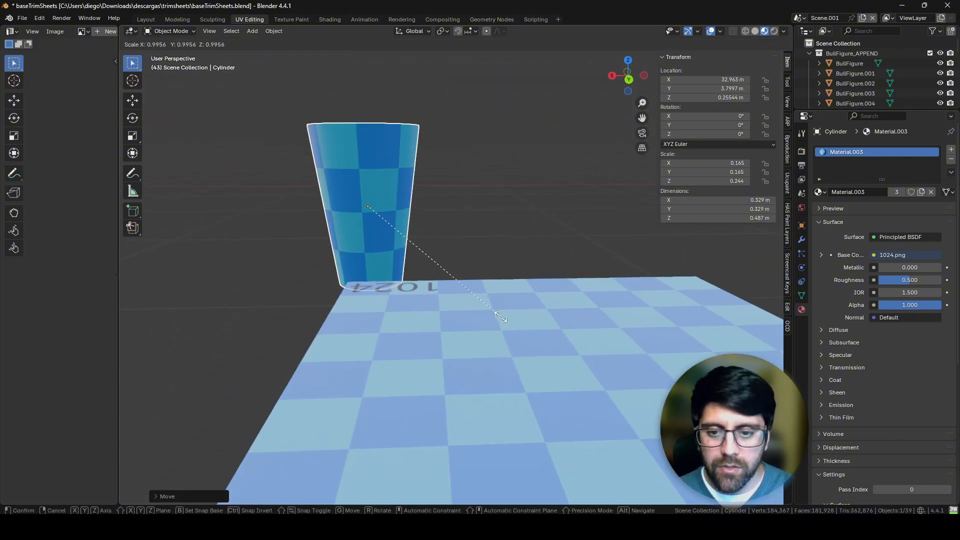
pyautogui.click(484, 302)
pyautogui.moveTo(484, 302); pyautogui.dragTo(670, 316, button='middle')
pyautogui.scroll(-6, 613, 289)
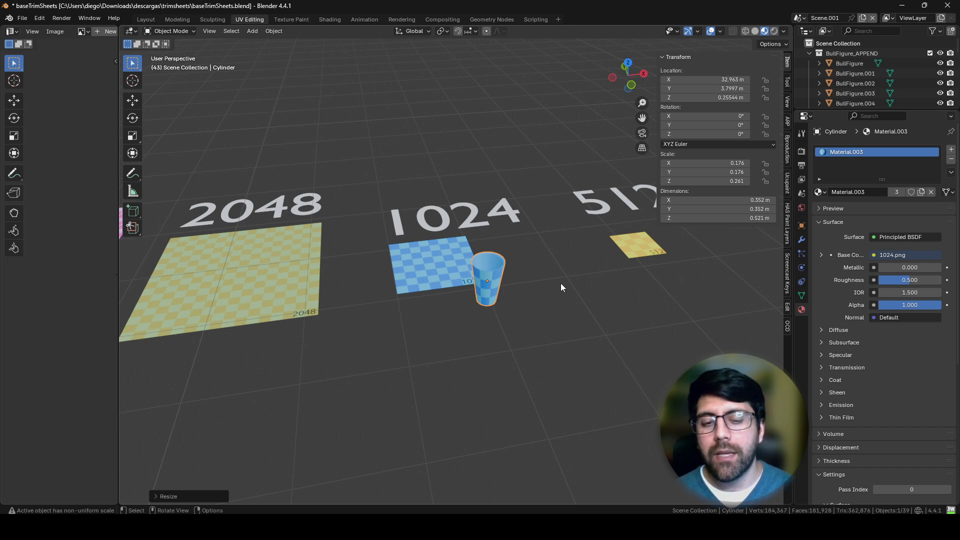
# Step: Undo the cup's scaling and move
pyautogui.hotkey('ctrl', 'z')
pyautogui.hotkey('ctrl', 'z')
pyautogui.hotkey('ctrl', 'z')
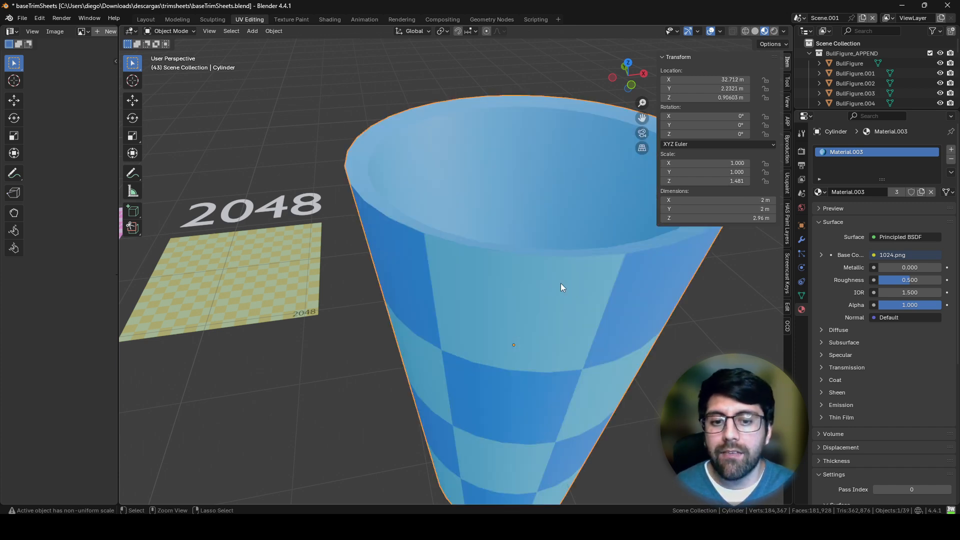
# Step: Apply the cup's scale in Object Mode
pyautogui.scroll(-6, 521, 331)
pyautogui.moveTo(527, 343); pyautogui.dragTo(572, 328, button='middle')
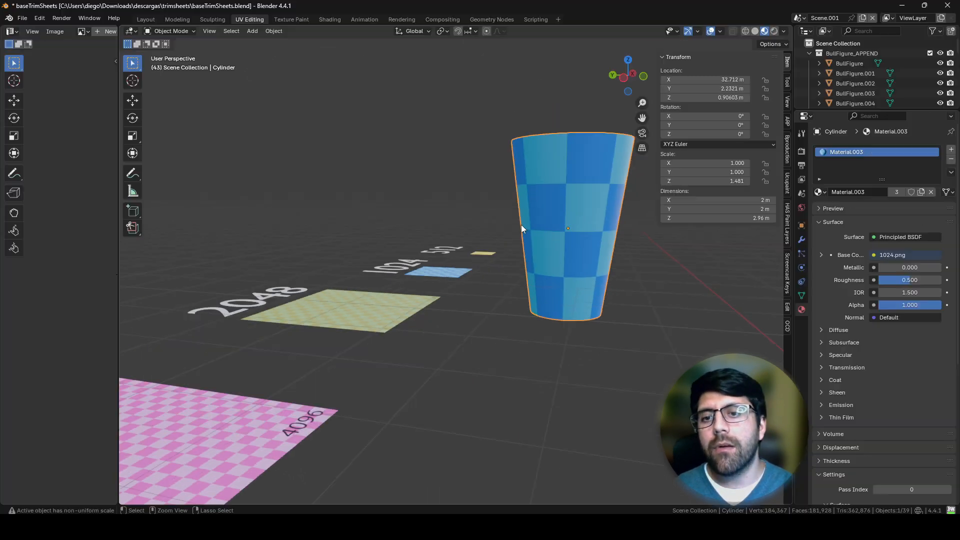
pyautogui.moveTo(538, 256); pyautogui.dragTo(494, 287, button='middle')
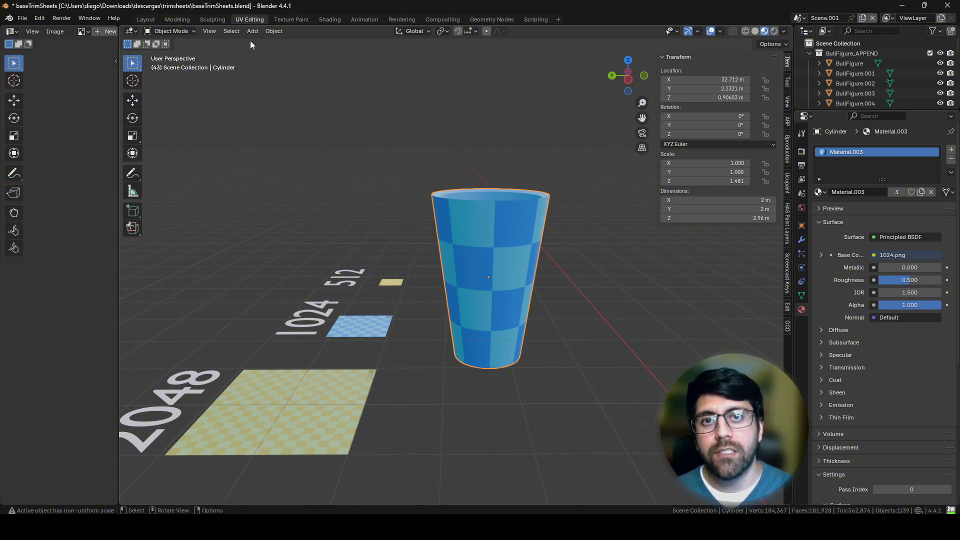
pyautogui.click(274, 31)
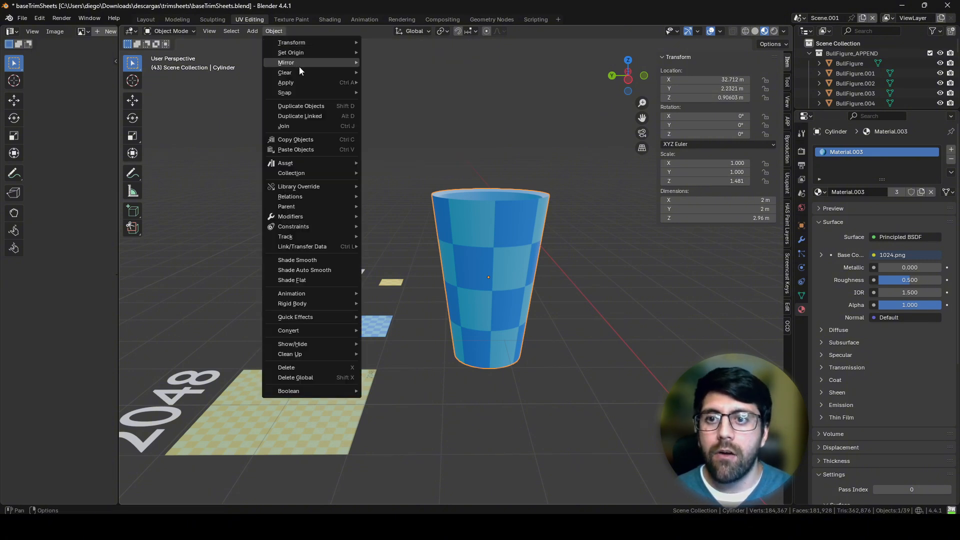
pyautogui.moveTo(310, 86)
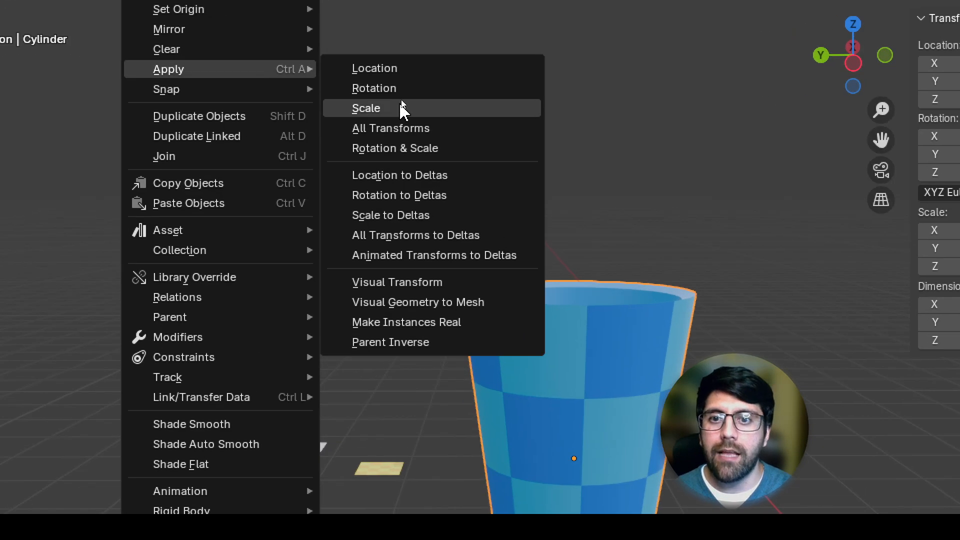
pyautogui.click(400, 103)
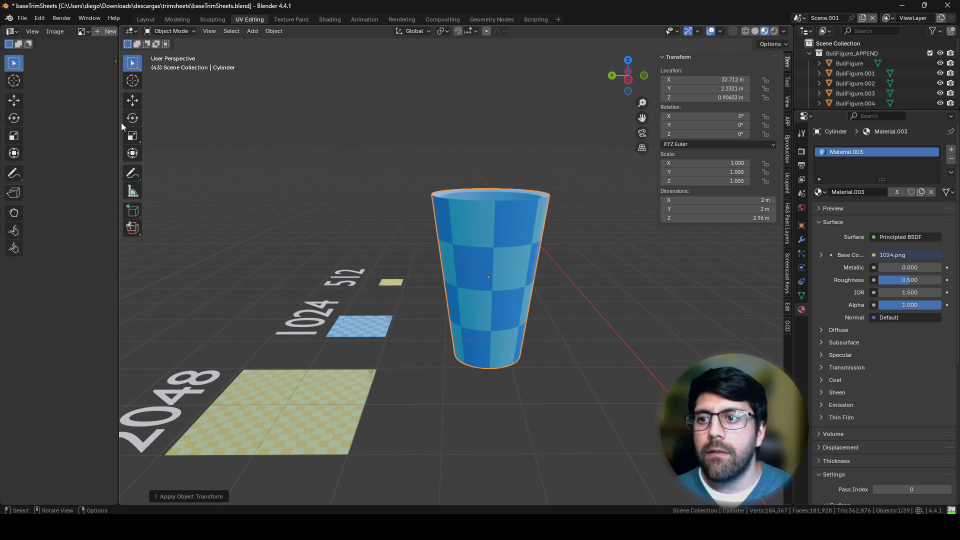
# Step: Widen the UV editor, unwrap all the cup's faces with Cube Projection, and return to Object Mode
pyautogui.moveTo(119, 127); pyautogui.dragTo(316, 150)
pyautogui.scroll(-3, 524, 256)
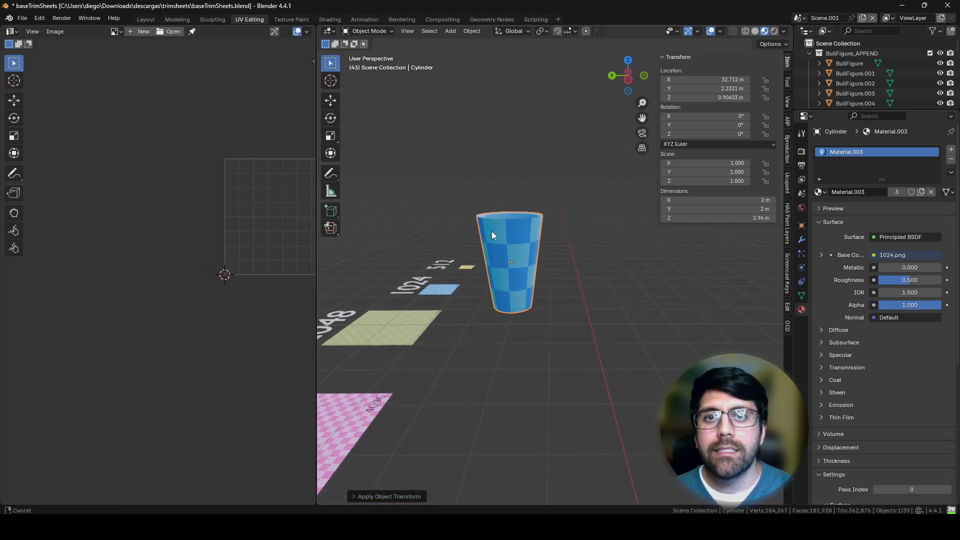
pyautogui.scroll(5, 505, 210)
pyautogui.scroll(-3, 550, 215)
pyautogui.press('Tab')
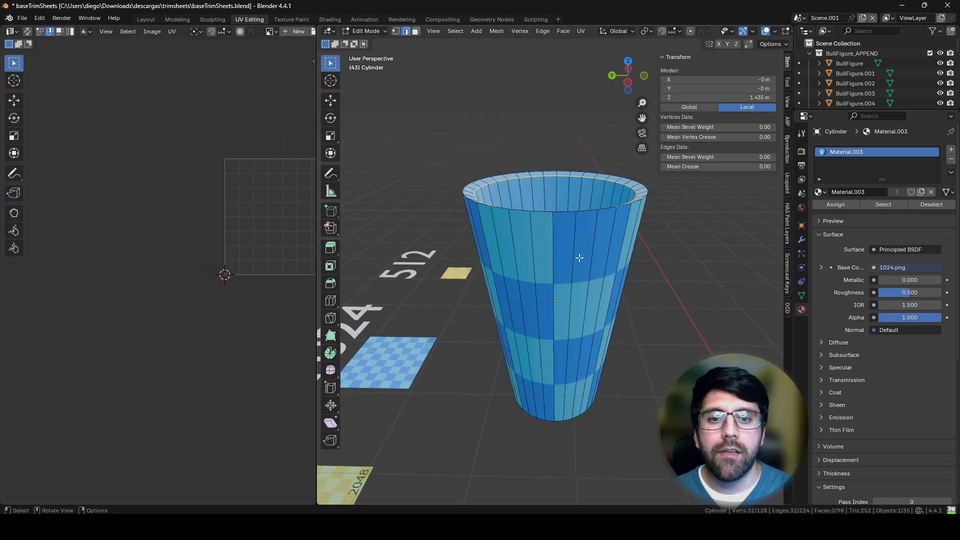
pyautogui.press('a')
pyautogui.press('u')
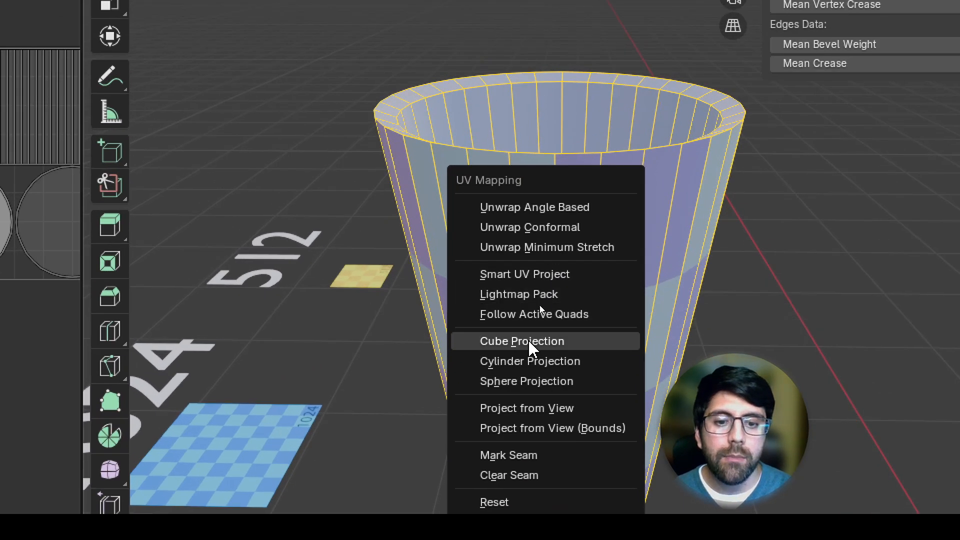
pyautogui.click(529, 341)
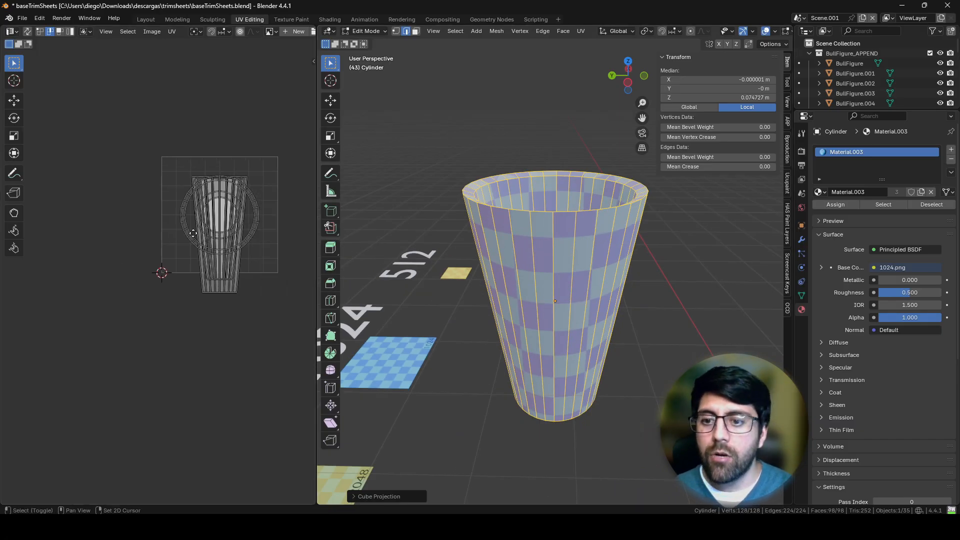
pyautogui.press('a')
pyautogui.press('Tab')
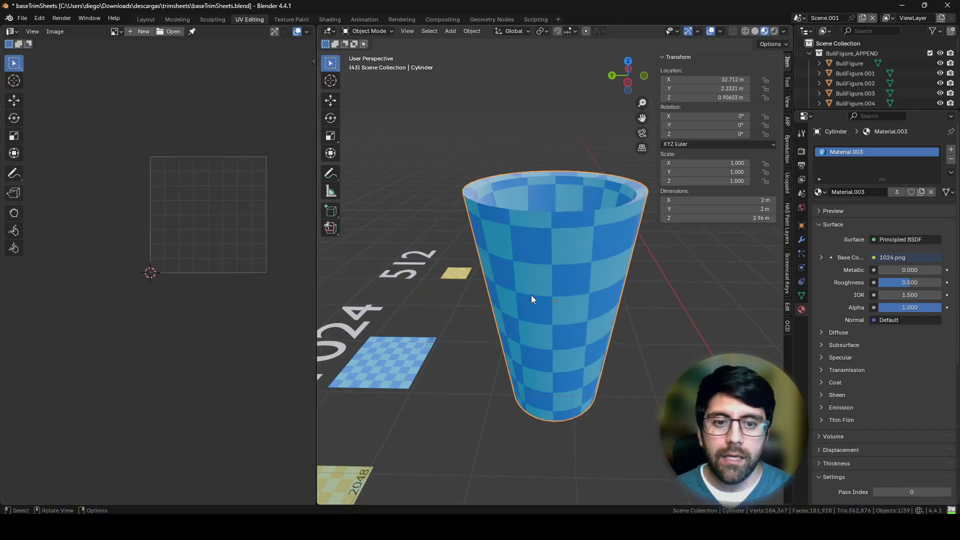
# Step: Bring the cup closer to the 1024 plane and stand the plane upright with free trackball rotation, about 84° in X
pyautogui.moveTo(531, 299); pyautogui.dragTo(534, 325, button='middle')
pyautogui.click(596, 315)
pyautogui.press('r')
pyautogui.press('r')
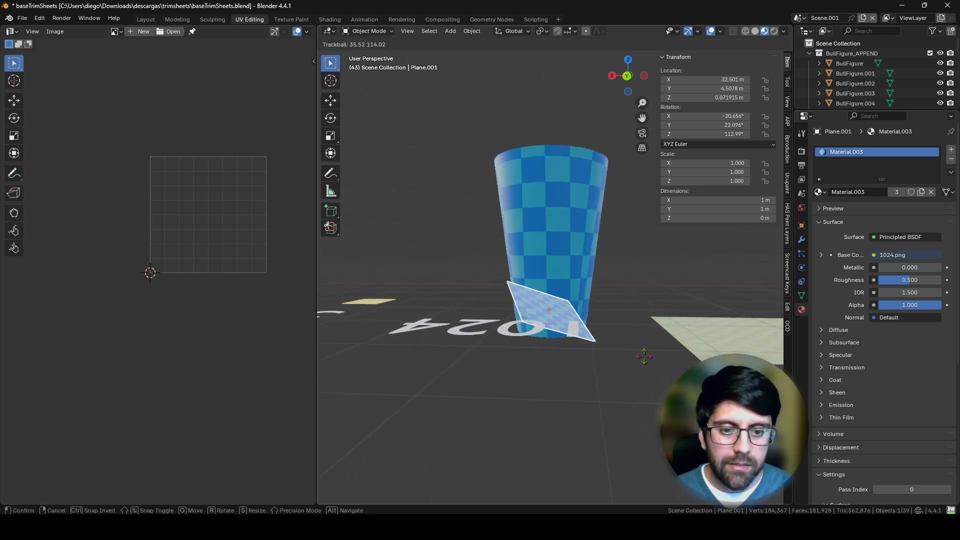
pyautogui.click(583, 314)
pyautogui.press('r')
pyautogui.press('r')
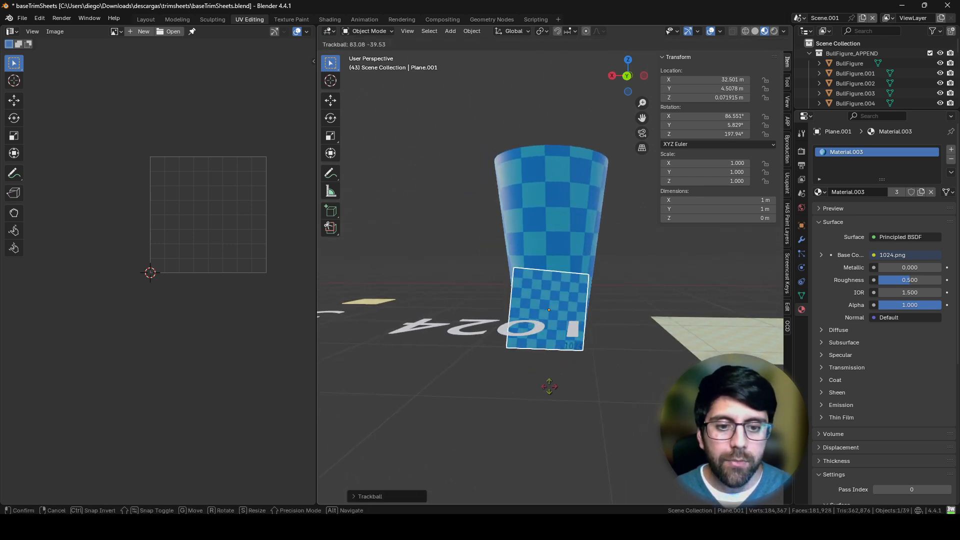
pyautogui.click(553, 389)
pyautogui.moveTo(554, 390); pyautogui.dragTo(650, 392, button='middle')
pyautogui.press('r')
pyautogui.press('r')
pyautogui.click(592, 387)
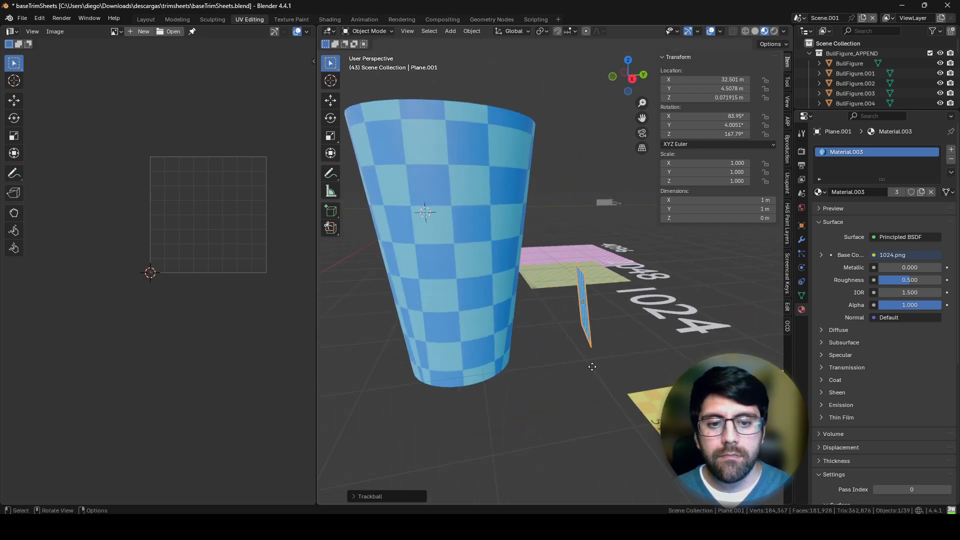
# Step: Move the upright 1024 plane in front of the cup's lower wall and straighten its rotation to about 93° in X
pyautogui.press('g')
pyautogui.click(533, 365)
pyautogui.moveTo(532, 365); pyautogui.dragTo(425, 351, button='middle')
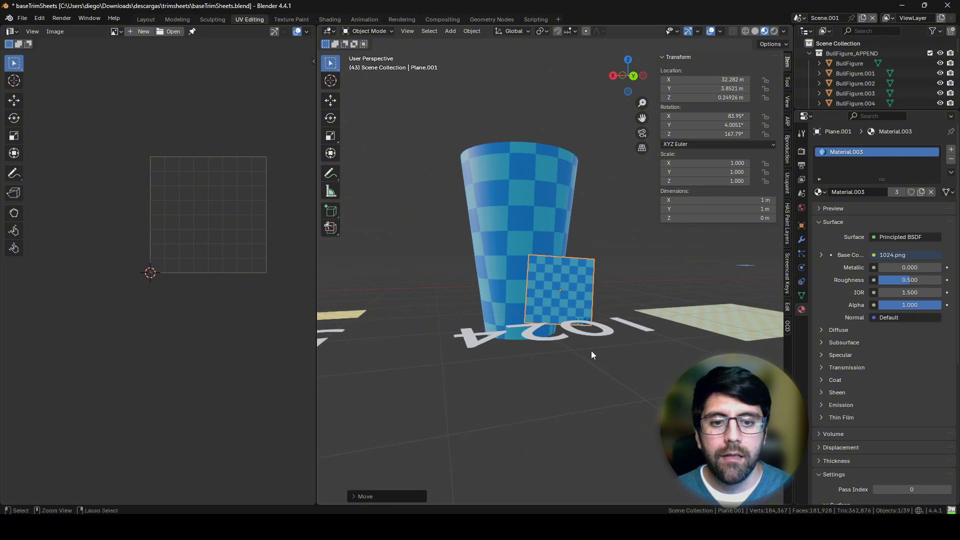
pyautogui.keyDown('ctrl'); pyautogui.moveTo(592, 350); pyautogui.dragTo(580, 276, button='middle'); pyautogui.keyUp('ctrl')
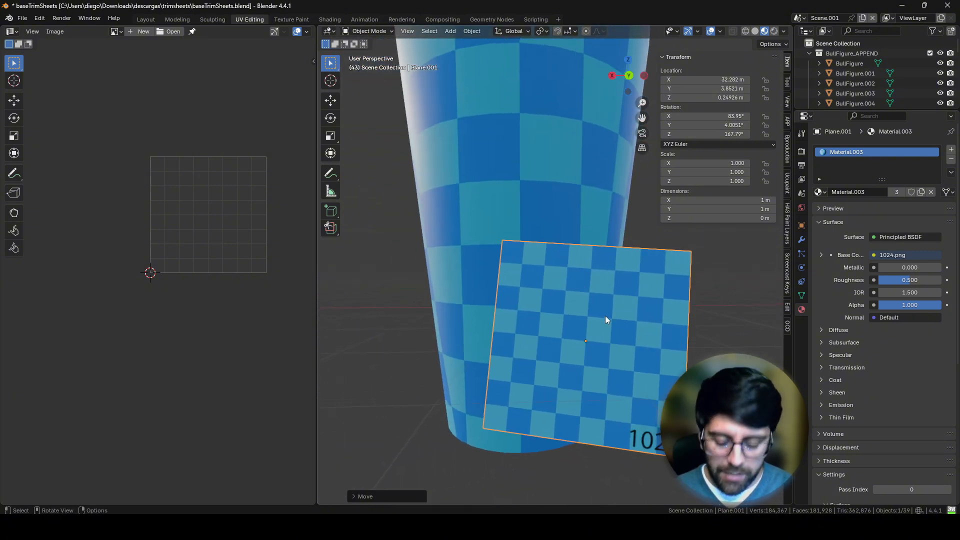
pyautogui.press('r')
pyautogui.press('r')
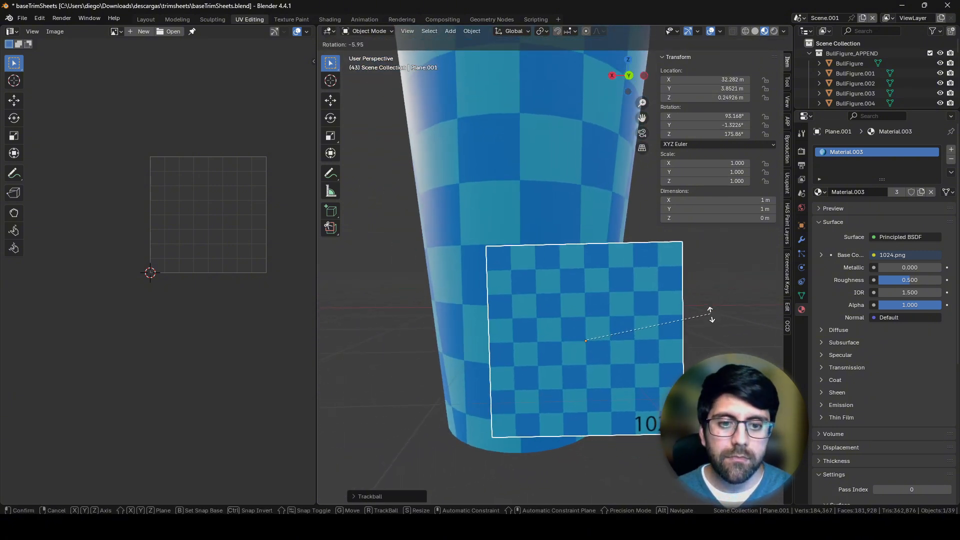
pyautogui.click(711, 316)
# Step: Scale up all of the cup's UVs in Edit Mode to bring its checkers closer to the 1024 plane's size
pyautogui.click(560, 230)
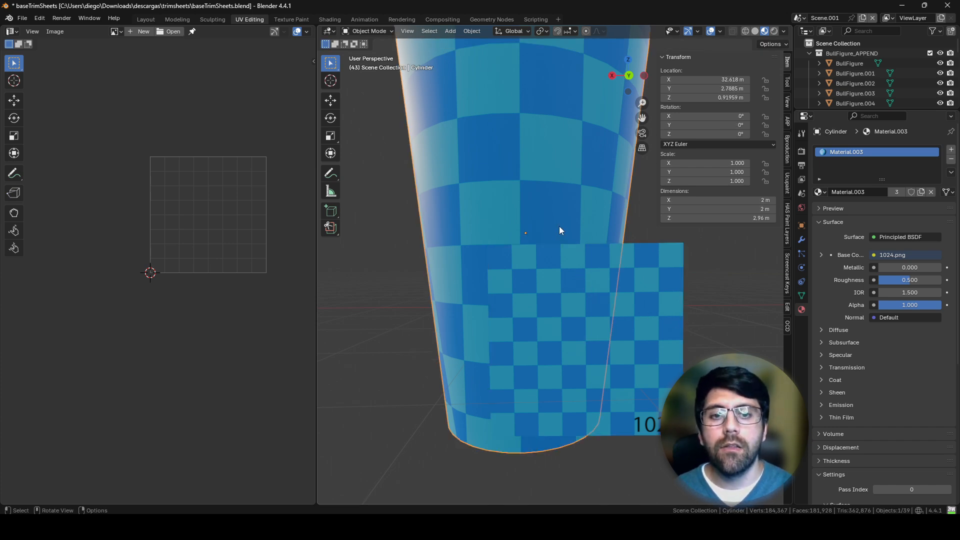
pyautogui.scroll(-5, 526, 215)
pyautogui.press('Tab')
pyautogui.moveTo(508, 223); pyautogui.dragTo(597, 306, button='middle')
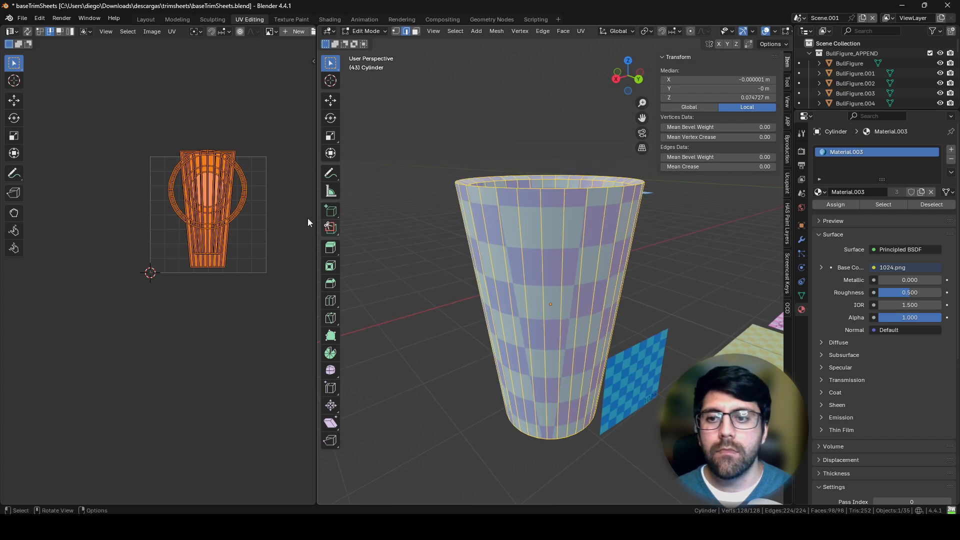
pyautogui.scroll(3, 243, 215)
pyautogui.moveTo(275, 152); pyautogui.dragTo(215, 244, button='middle')
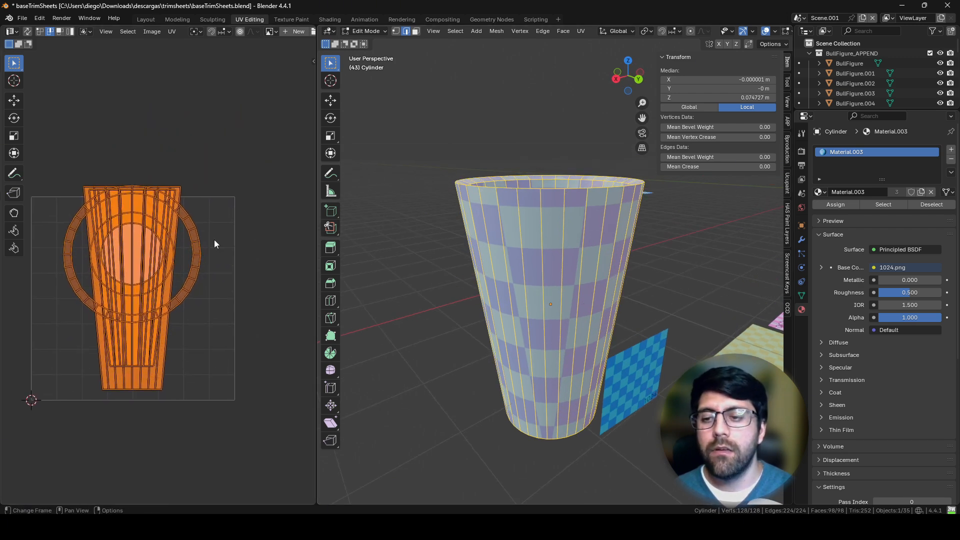
pyautogui.press('s')
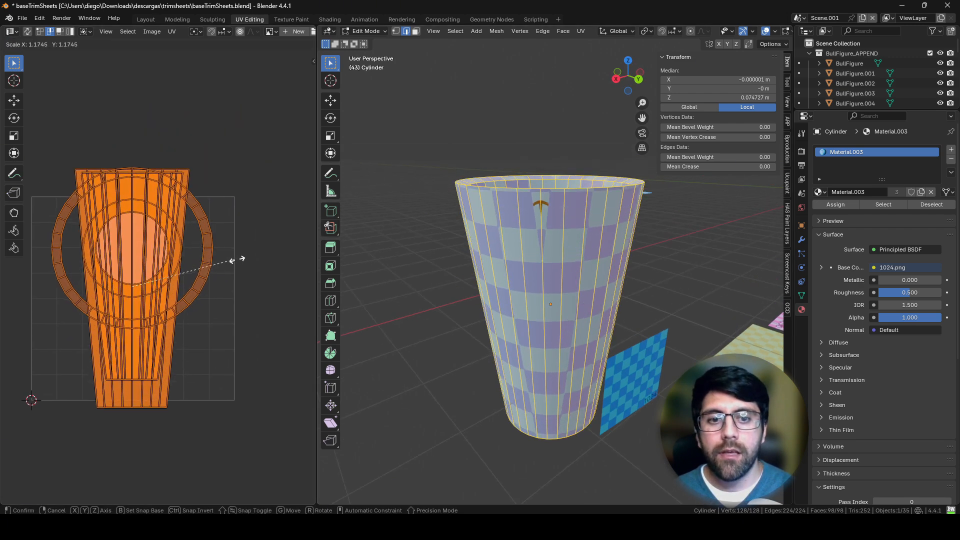
pyautogui.click(170, 269)
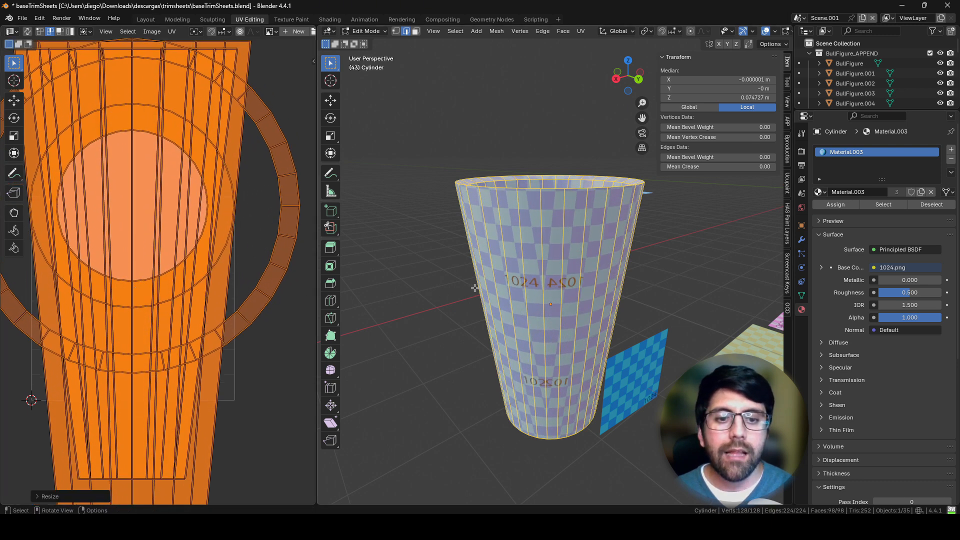
# Step: Return to Object Mode, move the 1024 plane closer to the cup's wall, and compare their checker sizes up close
pyautogui.press('Tab')
pyautogui.click(640, 351)
pyautogui.press('g')
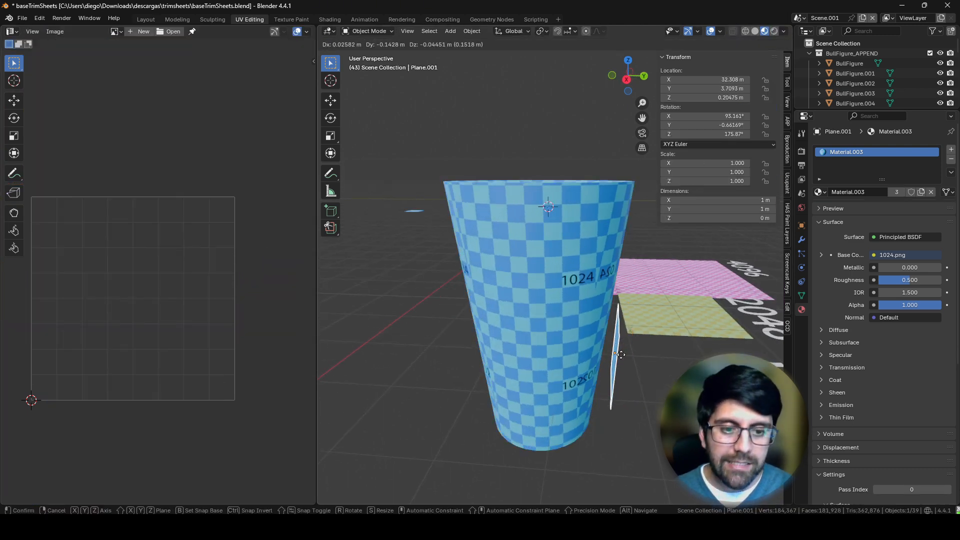
pyautogui.click(616, 356)
pyautogui.moveTo(616, 355); pyautogui.dragTo(494, 326, button='middle')
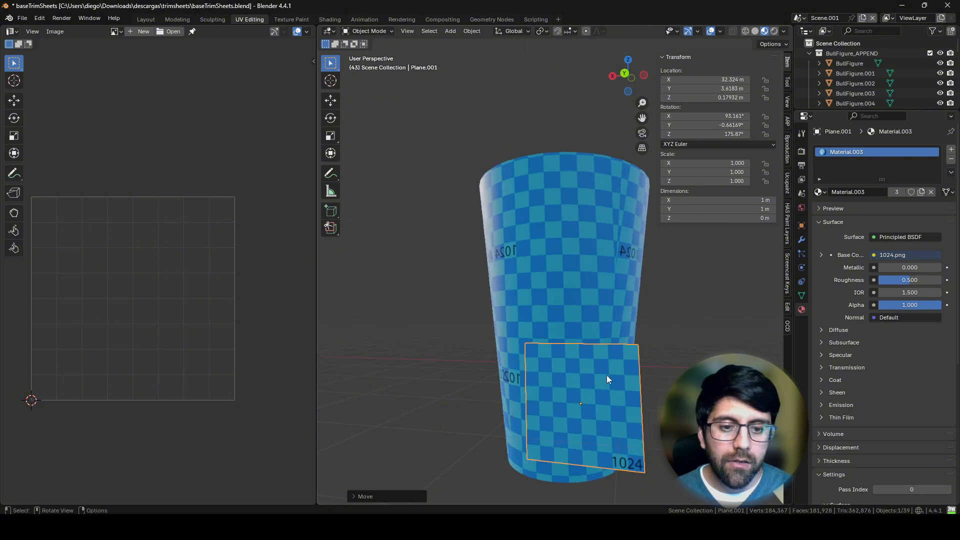
pyautogui.press('KP_Decimal')
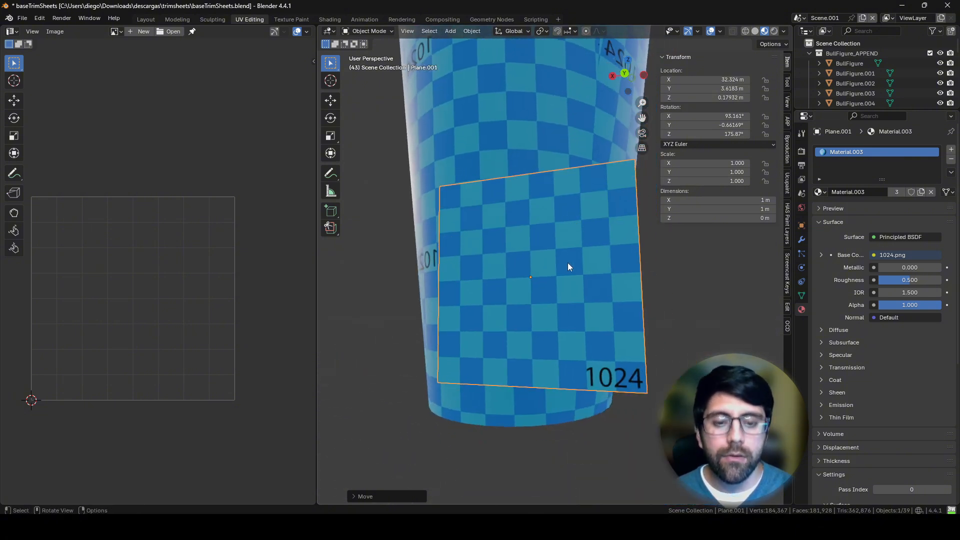
pyautogui.scroll(5, 557, 280)
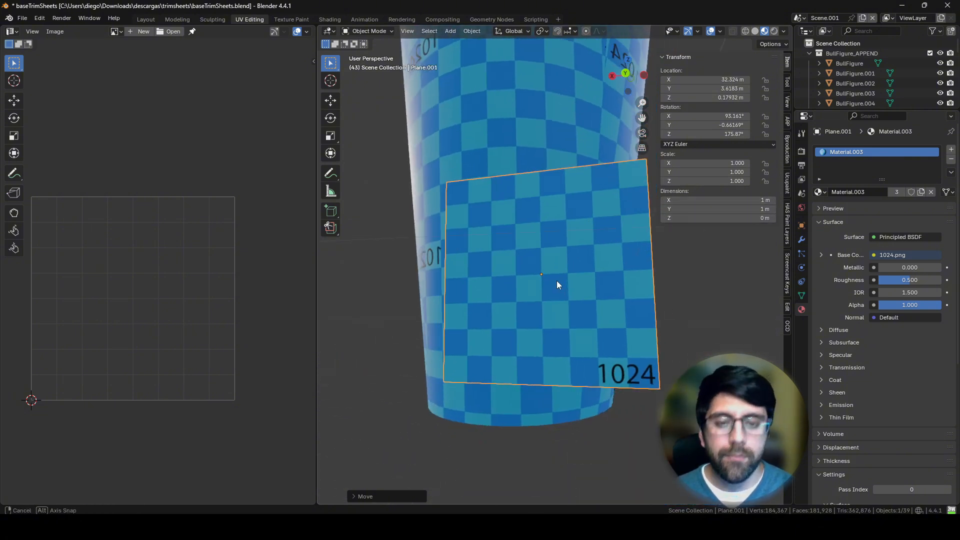
pyautogui.moveTo(572, 257); pyautogui.dragTo(575, 257, button='middle')
# Step: Enlarge the cup's UVs further in Edit Mode by a factor of about 1.26 and return to Object Mode
pyautogui.click(523, 137)
pyautogui.keyDown('shift'); pyautogui.moveTo(552, 173); pyautogui.dragTo(608, 258, button='middle'); pyautogui.keyUp('shift')
pyautogui.press('Tab')
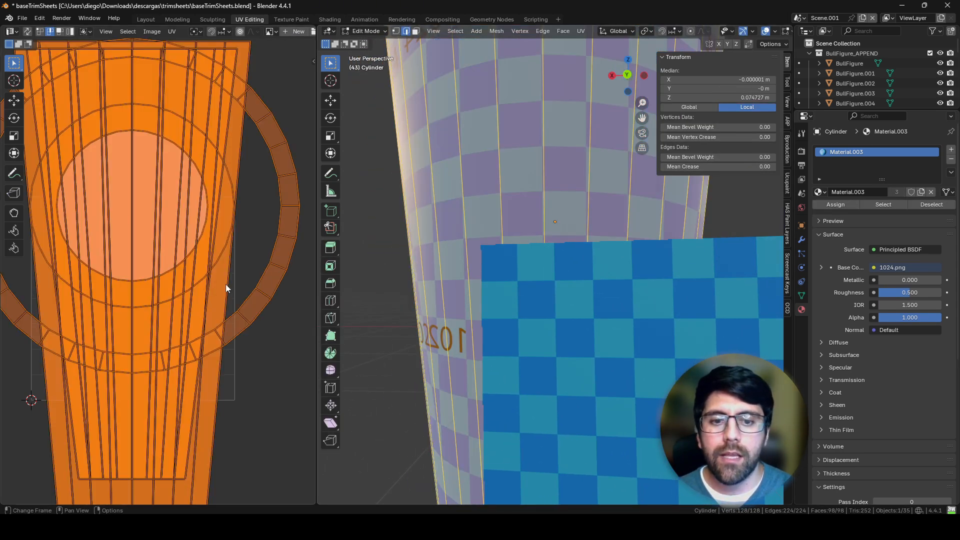
pyautogui.press('s')
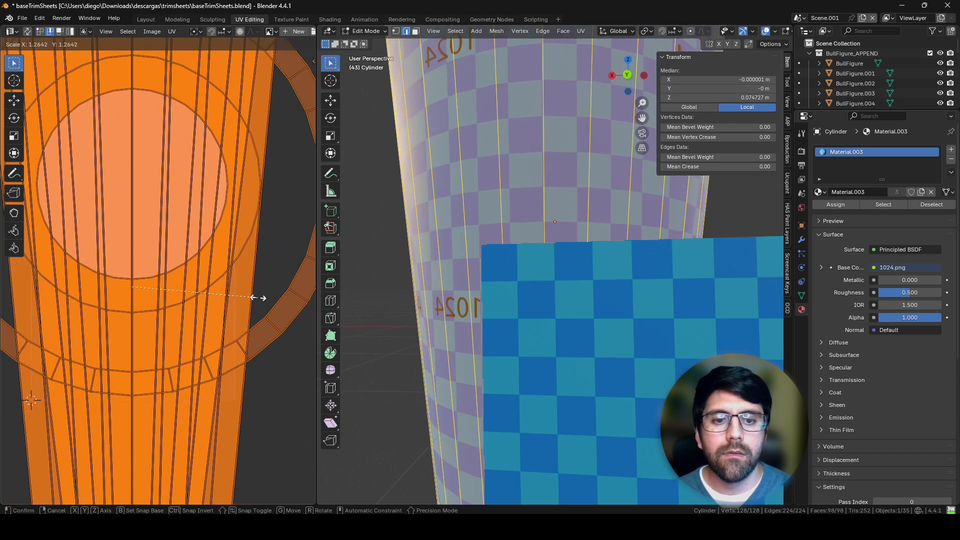
pyautogui.click(254, 296)
pyautogui.press('Tab')
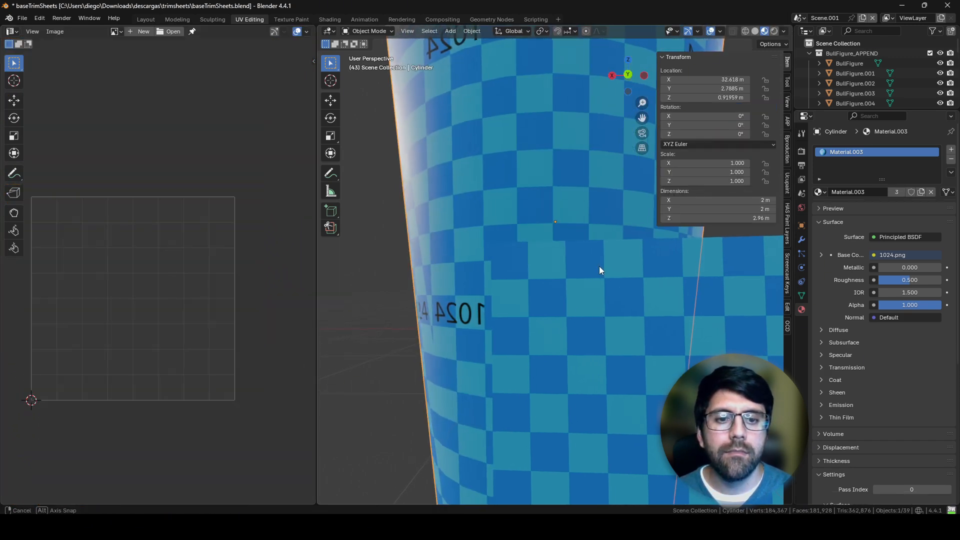
# Step: Raise the 1024 plane about 0.27 m along the cup's wall to compare the checkers
pyautogui.moveTo(599, 266); pyautogui.dragTo(584, 293, button='middle')
pyautogui.click(585, 300)
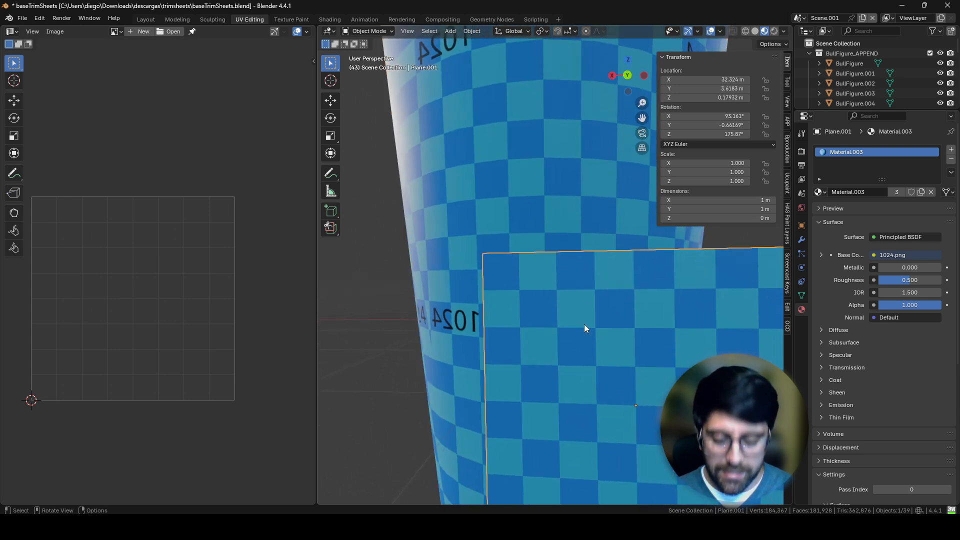
pyautogui.press('g')
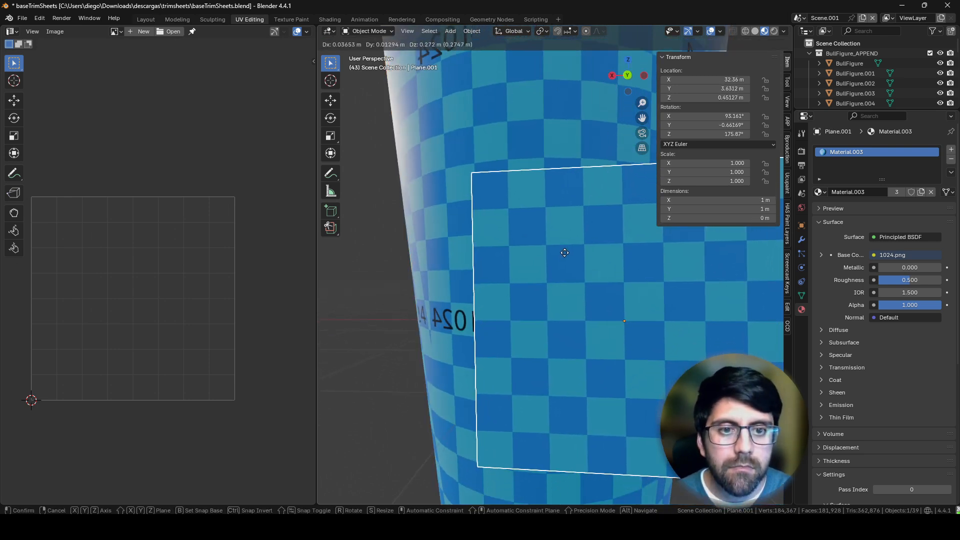
pyautogui.click(564, 251)
# Step: Select the cup and enter Edit Mode
pyautogui.click(553, 145)
pyautogui.press('Tab')
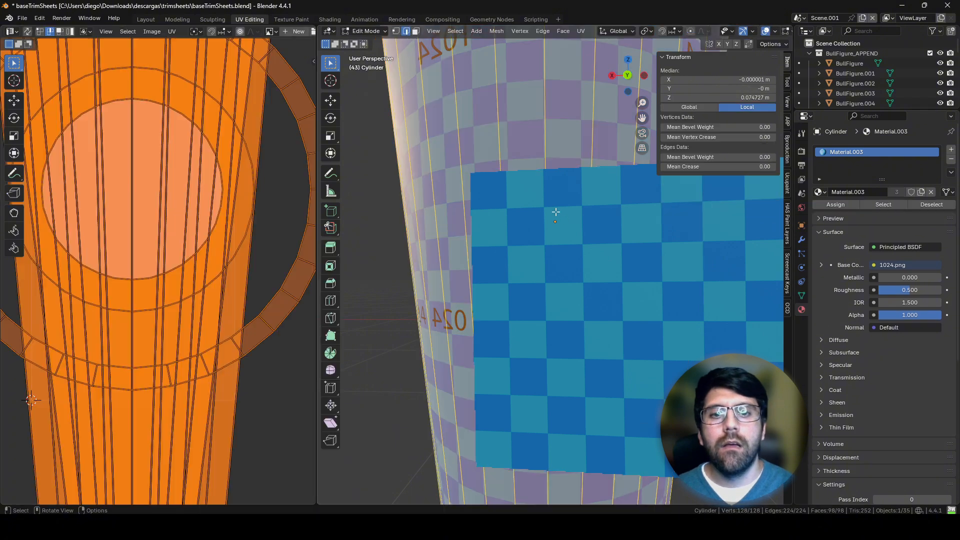
pyautogui.press('s')
pyautogui.click(714, 287)
pyautogui.hotkey('ctrl', 'z')
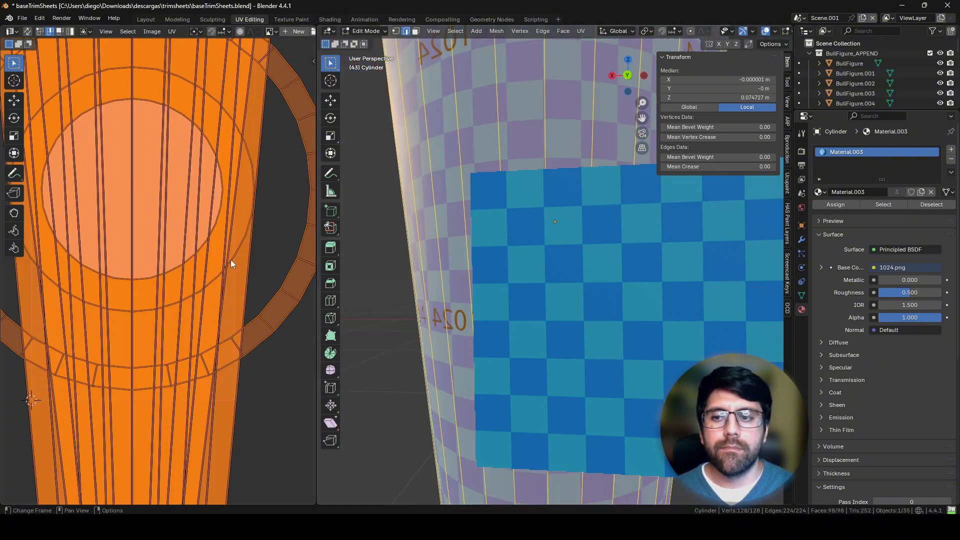
# Step: Shrink all of the cup's UVs slightly, to about 0.97 of their size, and return to Object Mode
pyautogui.press('s')
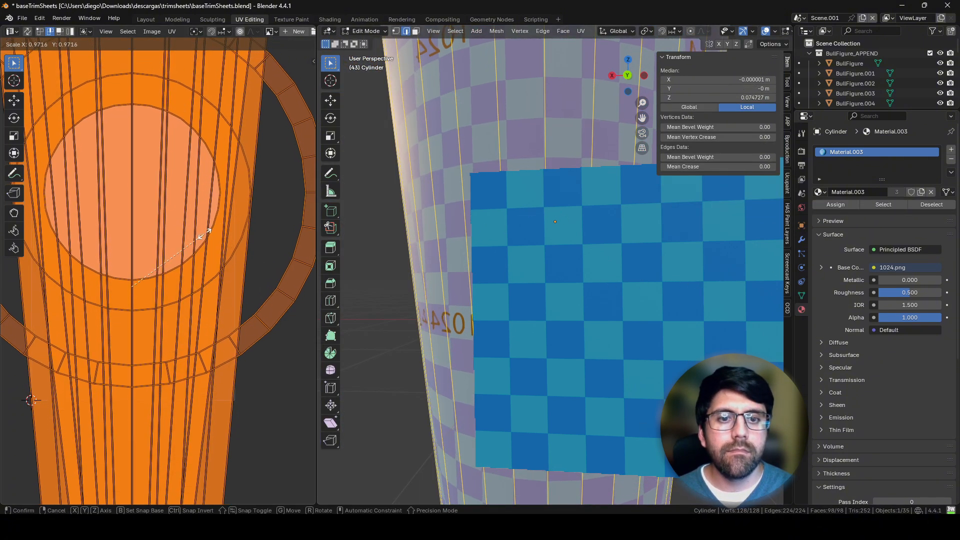
pyautogui.click(192, 231)
pyautogui.press('Tab')
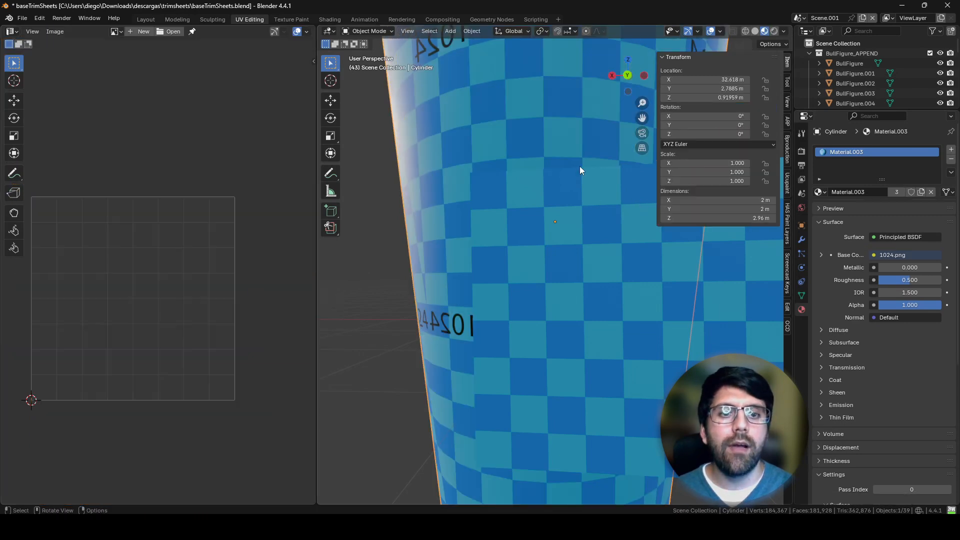
# Step: Inspect the cup from several angles and compare its checker size with the 1024 plane
pyautogui.scroll(-5, 560, 215)
pyautogui.moveTo(537, 264)
pyautogui.mouseDown(button='middle')
pyautogui.moveTo(608, 267)
pyautogui.moveTo(574, 266)
pyautogui.moveTo(544, 281)
pyautogui.mouseUp(button='middle')
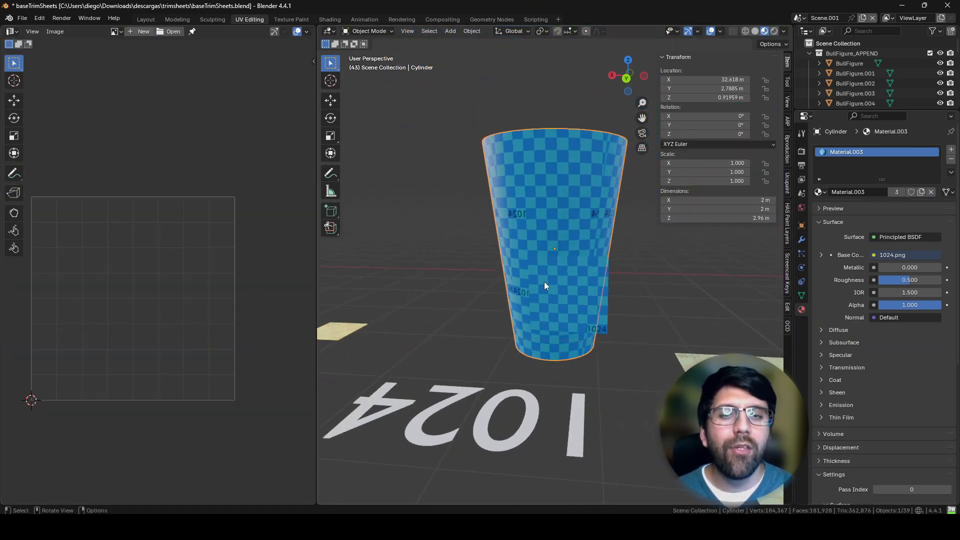
pyautogui.scroll(3, 573, 241)
pyautogui.moveTo(573, 241)
pyautogui.mouseDown(button='middle')
pyautogui.moveTo(585, 278)
pyautogui.moveTo(609, 247)
pyautogui.moveTo(515, 255)
pyautogui.moveTo(529, 261)
pyautogui.mouseUp(button='middle')
pyautogui.scroll(-2, 517, 247)
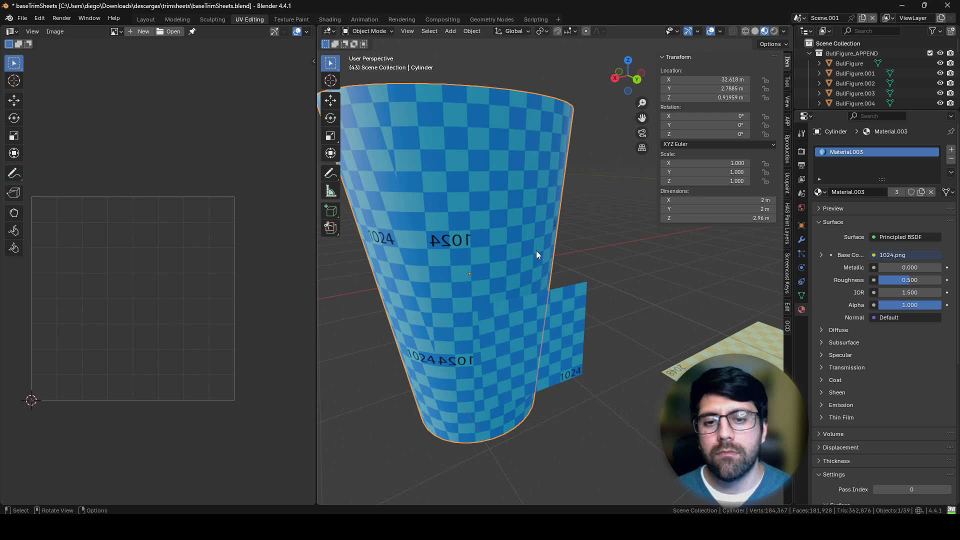
pyautogui.moveTo(536, 250); pyautogui.dragTo(480, 279, button='middle')
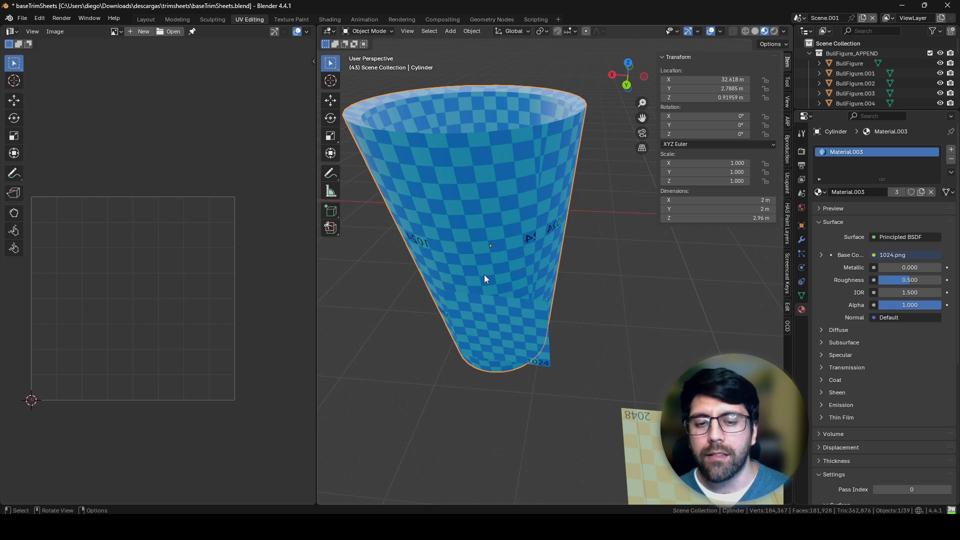
# Step: Move the 1024 plane sideways so it sits centred against the cup's lower wall
pyautogui.moveTo(484, 274); pyautogui.dragTo(520, 306, button='middle')
pyautogui.click(520, 306)
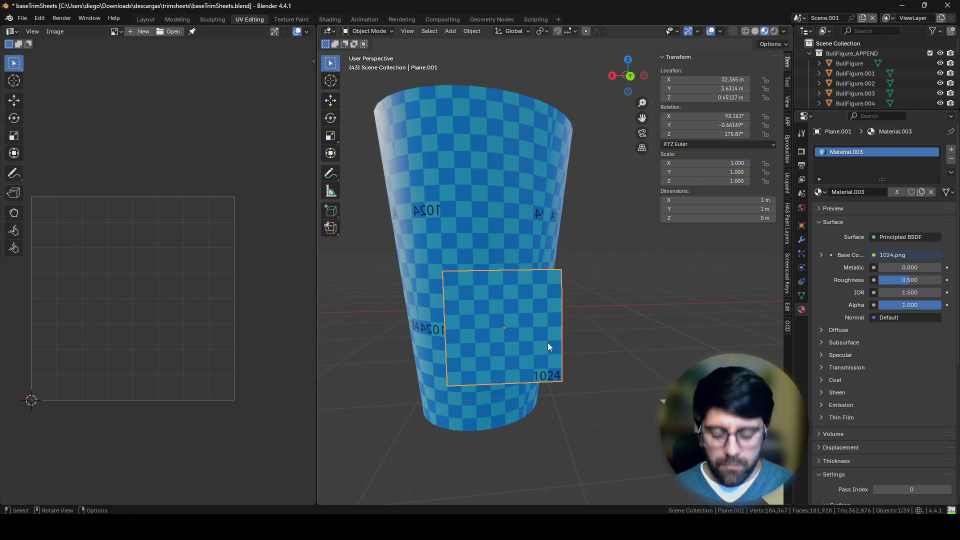
pyautogui.press('g')
pyautogui.click(515, 338)
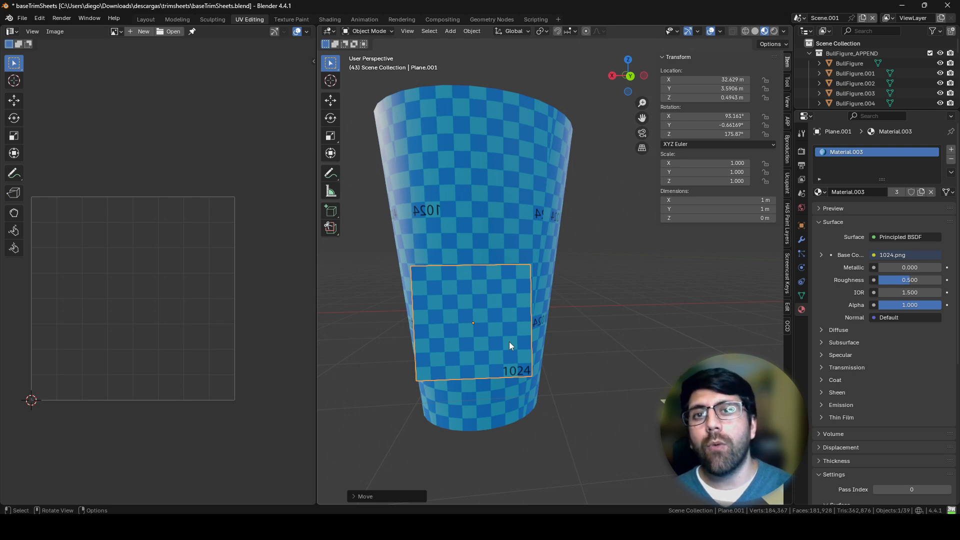
# Step: Select the 512, 2048 and 4096 reference planes one after another to examine their dimensions and checker textures
pyautogui.moveTo(509, 341); pyautogui.dragTo(740, 360, button='middle')
pyautogui.keyDown('shift'); pyautogui.moveTo(706, 331); pyautogui.dragTo(425, 346, button='middle'); pyautogui.keyUp('shift')
pyautogui.keyDown('shift'); pyautogui.moveTo(608, 332); pyautogui.dragTo(538, 341, button='middle'); pyautogui.keyUp('shift')
pyautogui.click(587, 212)
pyautogui.moveTo(620, 267); pyautogui.dragTo(634, 289, button='middle')
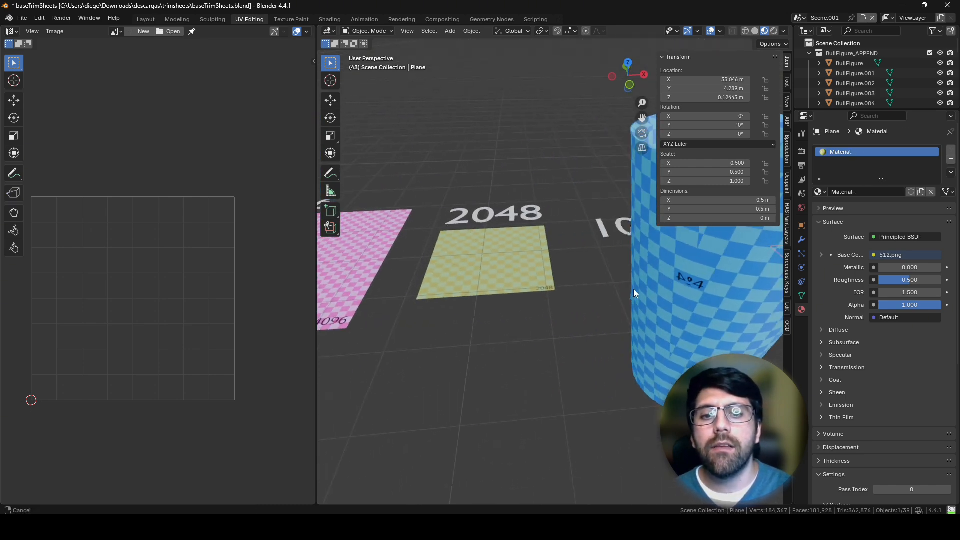
pyautogui.click(521, 264)
pyautogui.keyDown('shift'); pyautogui.moveTo(486, 289); pyautogui.dragTo(514, 309, button='middle'); pyautogui.keyUp('shift')
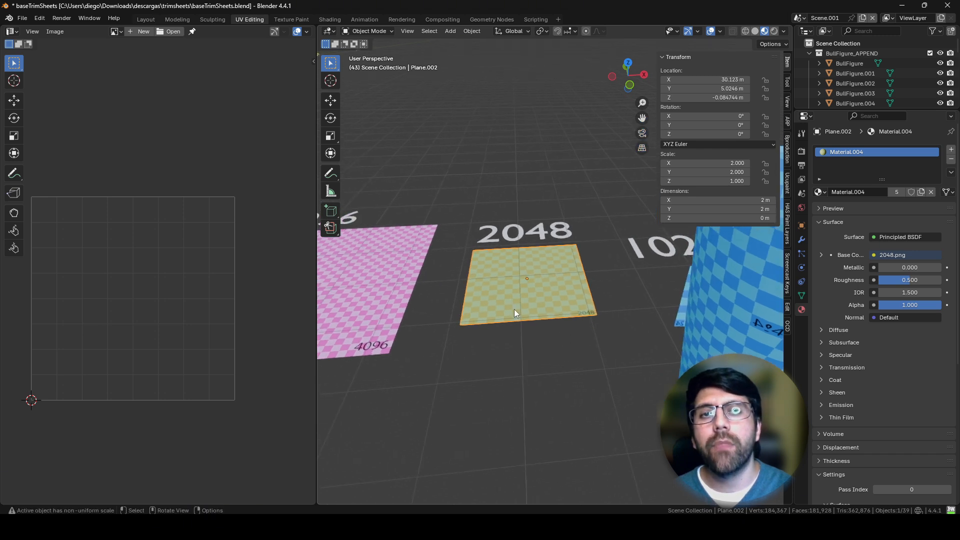
pyautogui.keyDown('shift'); pyautogui.moveTo(444, 310); pyautogui.dragTo(618, 306, button='middle'); pyautogui.keyUp('shift')
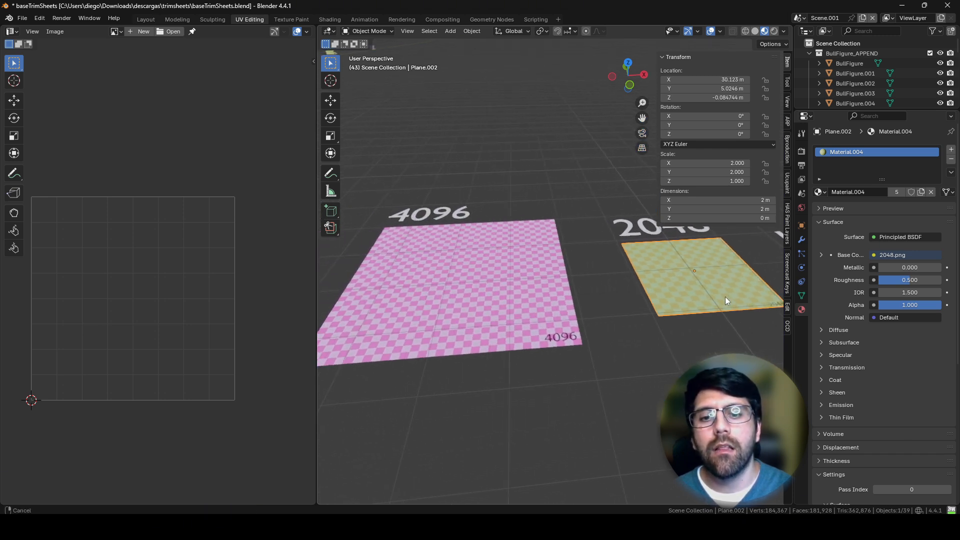
pyautogui.click(568, 317)
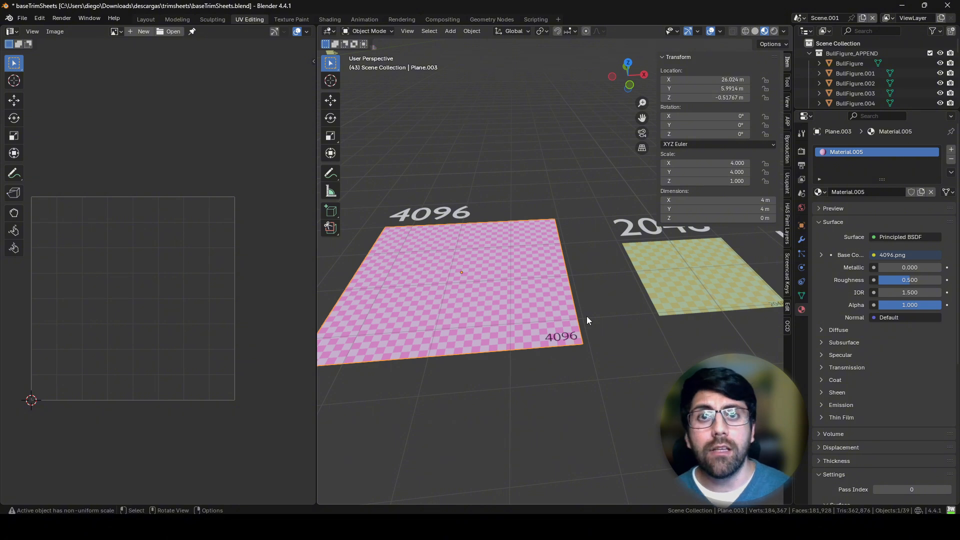
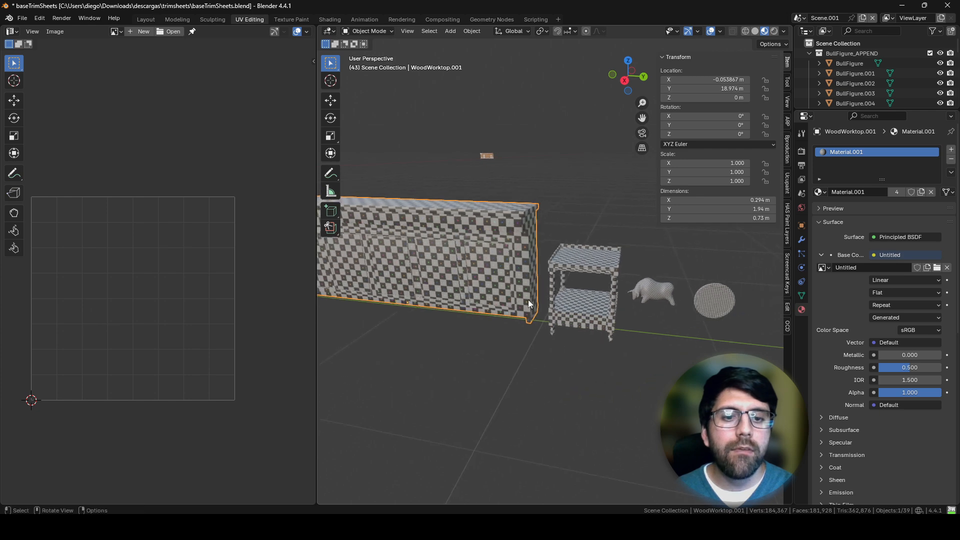
# Step: Move the round checkered kitchen board from beside the bull figure to stand upright on the end of the worktop
pyautogui.scroll(5, 580, 253)
pyautogui.keyDown('shift'); pyautogui.moveTo(603, 276); pyautogui.dragTo(438, 257, button='middle'); pyautogui.keyUp('shift')
pyautogui.click(593, 286)
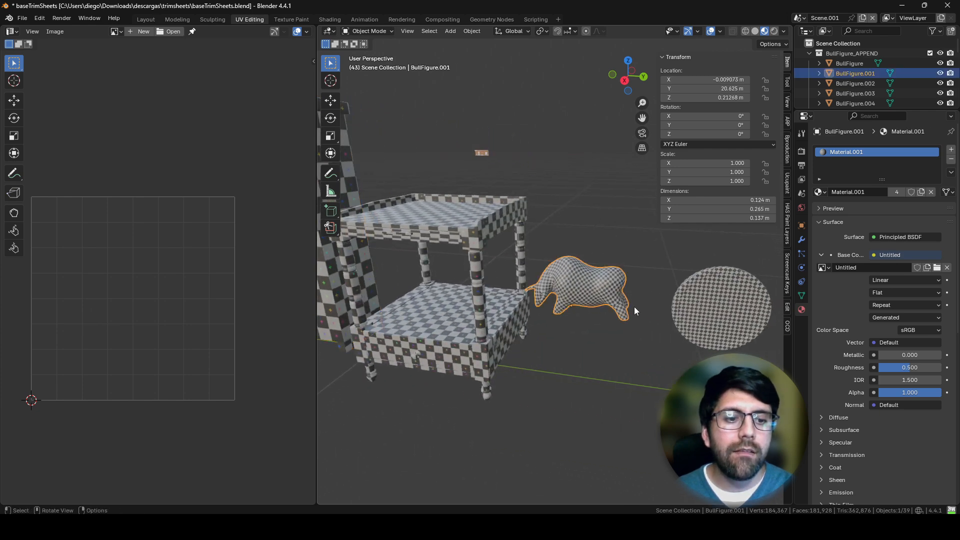
pyautogui.click(700, 320)
pyautogui.scroll(-3, 662, 338)
pyautogui.press('g')
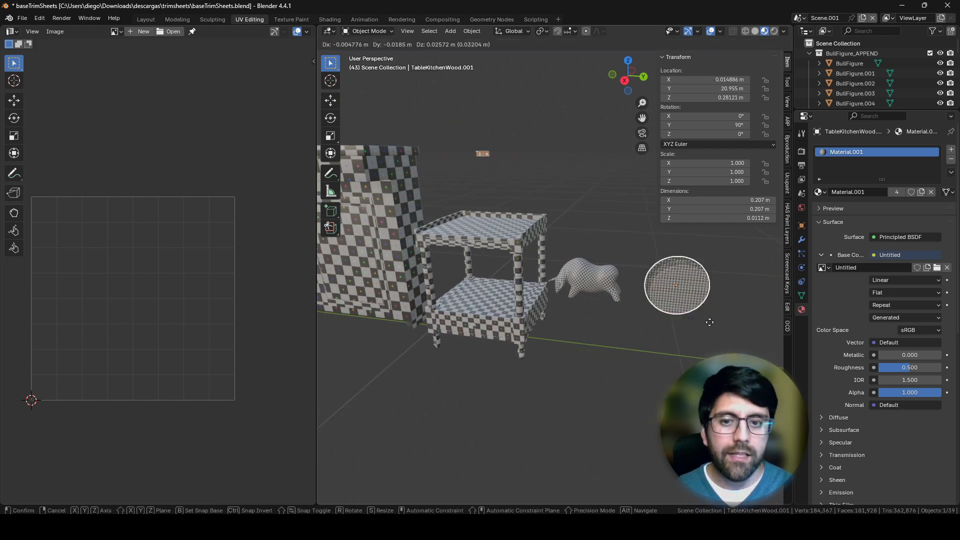
pyautogui.click(419, 158)
pyautogui.keyDown('shift'); pyautogui.moveTo(425, 189); pyautogui.dragTo(605, 245, button='middle'); pyautogui.keyUp('shift')
pyautogui.scroll(2, 605, 244)
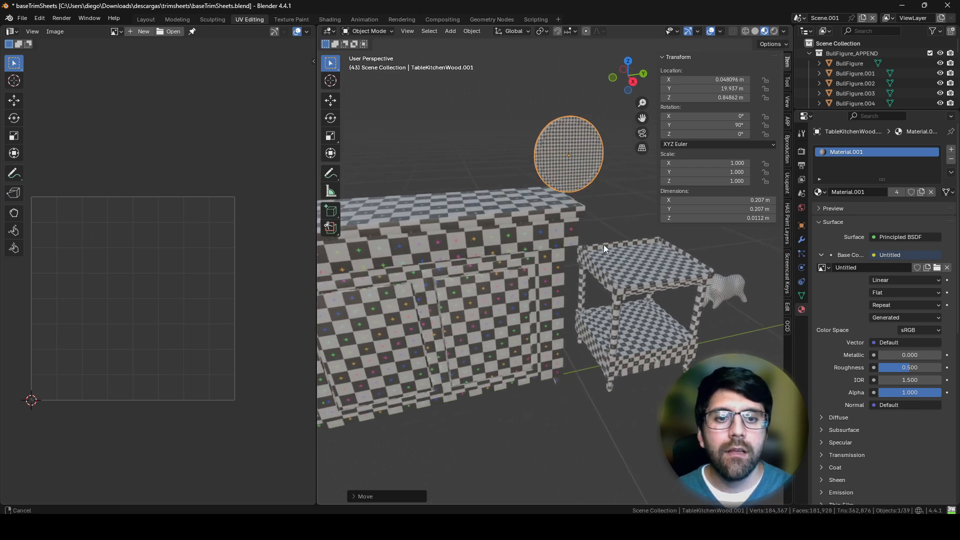
pyautogui.press('g')
pyautogui.click(517, 242)
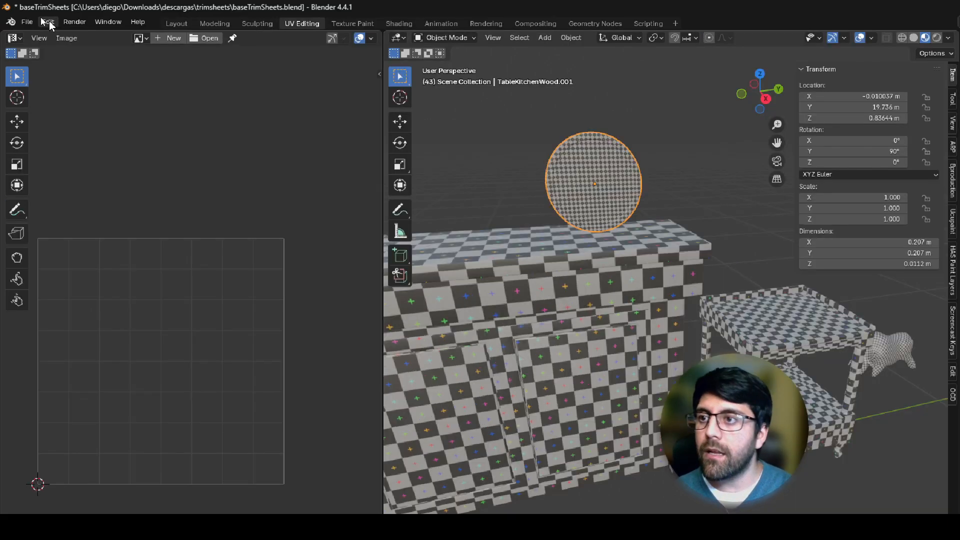
# Step: Search the available extensions for "univ" and install the UniV add-on
pyautogui.click(40, 19)
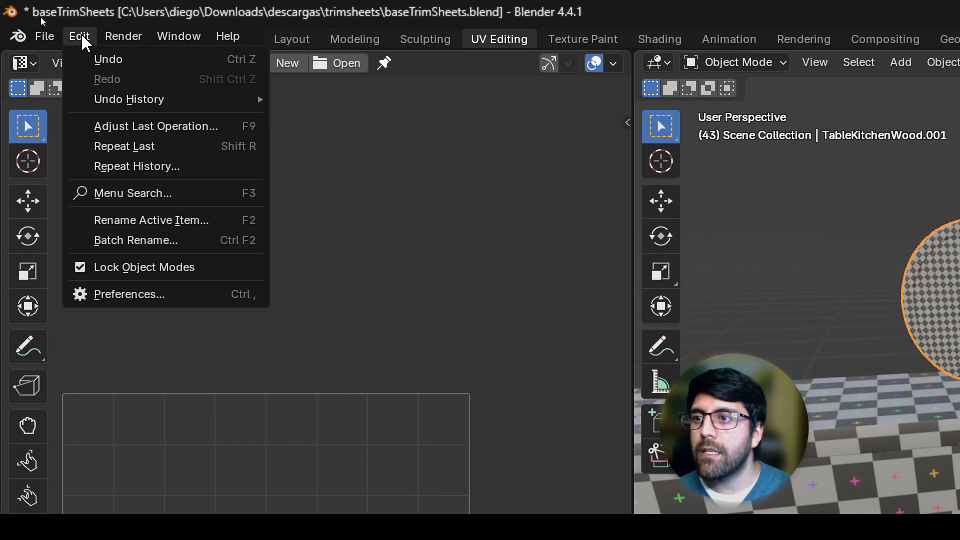
pyautogui.click(146, 297)
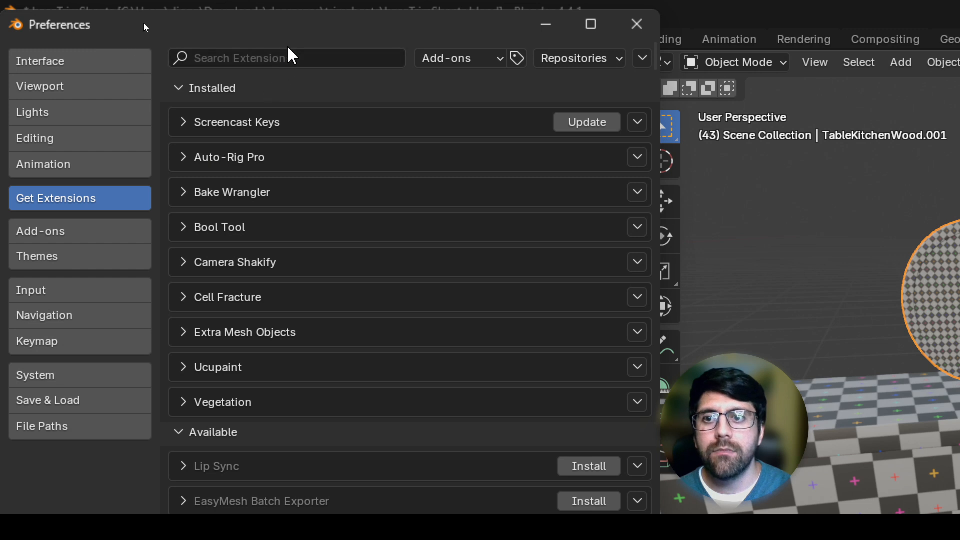
pyautogui.click(288, 61)
pyautogui.write('univ')
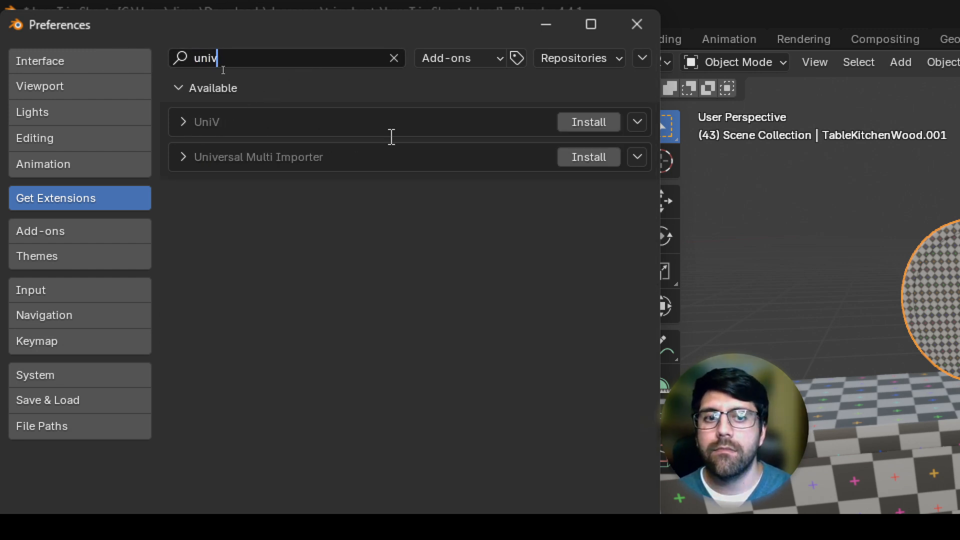
pyautogui.press('Return')
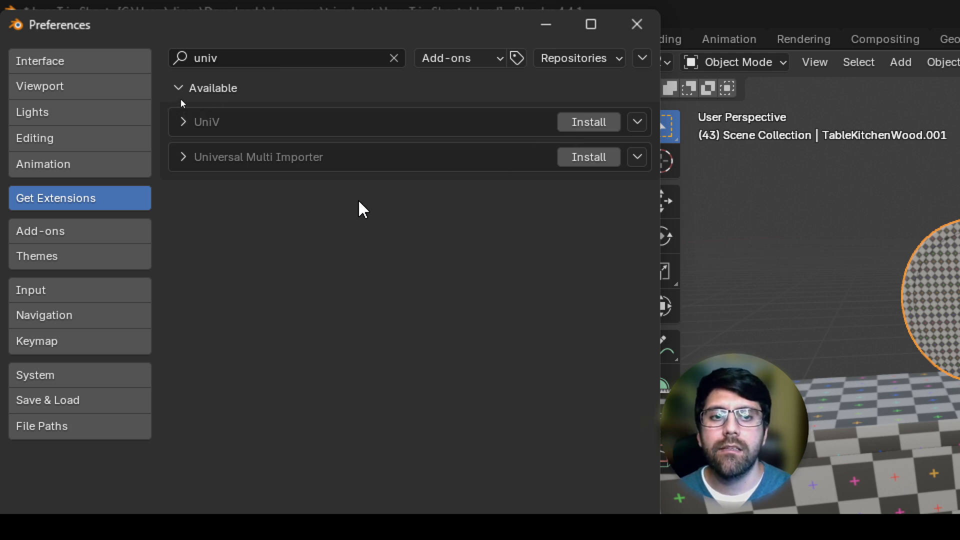
pyautogui.click(598, 123)
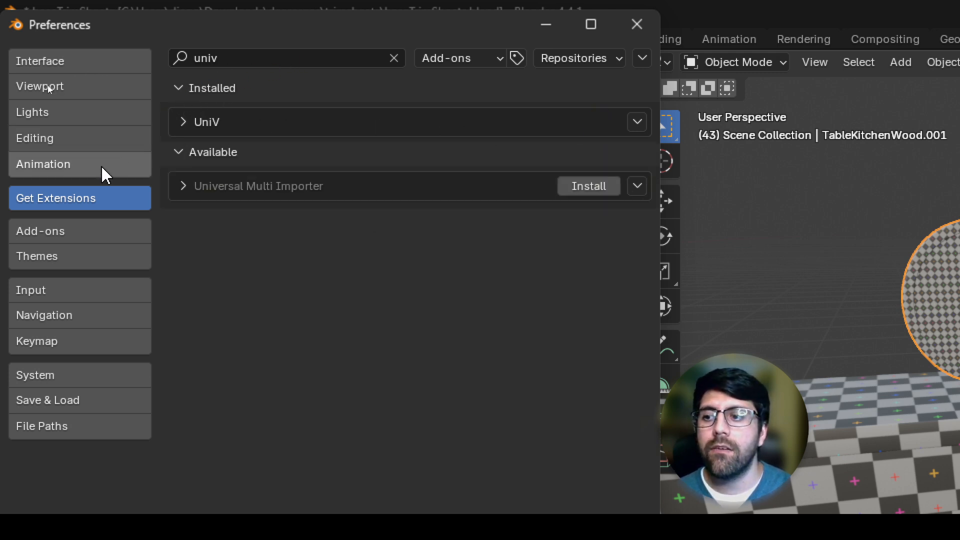
# Step: Show the Add-ons section and the preferences options menu, and close the Preferences window
pyautogui.click(59, 231)
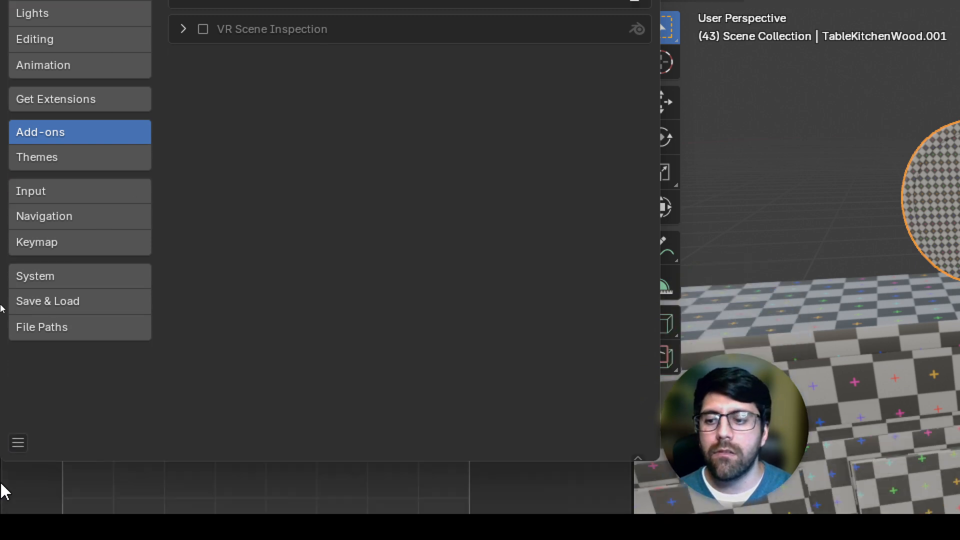
pyautogui.click(18, 443)
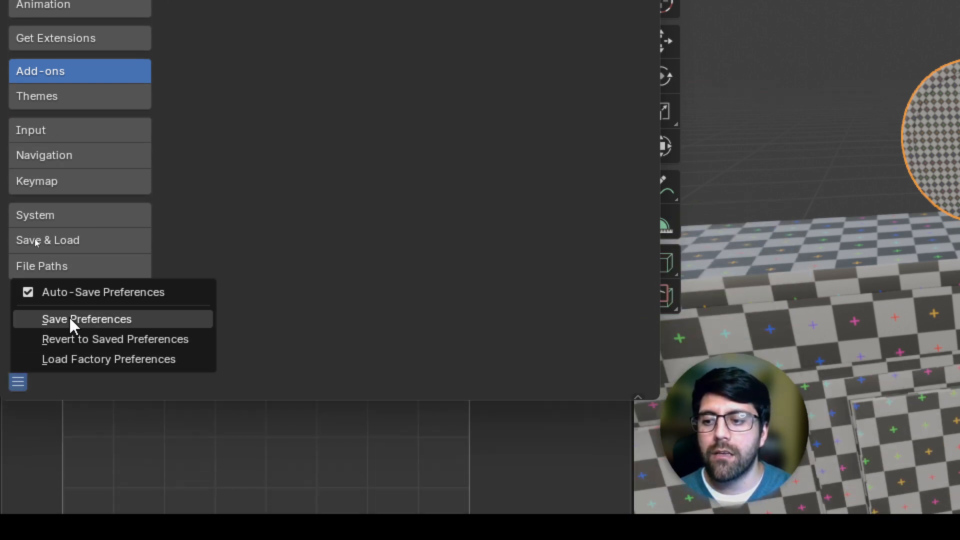
pyautogui.click(73, 320)
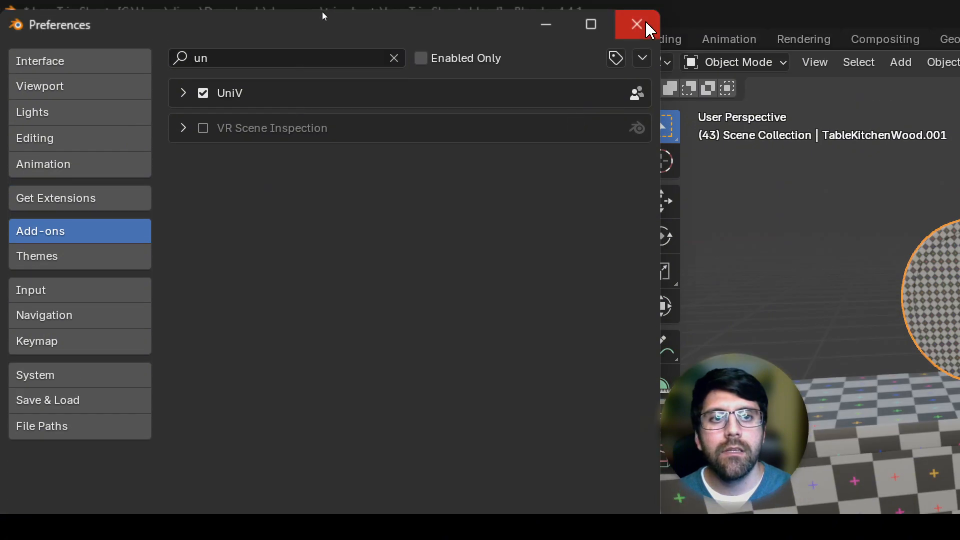
pyautogui.click(646, 26)
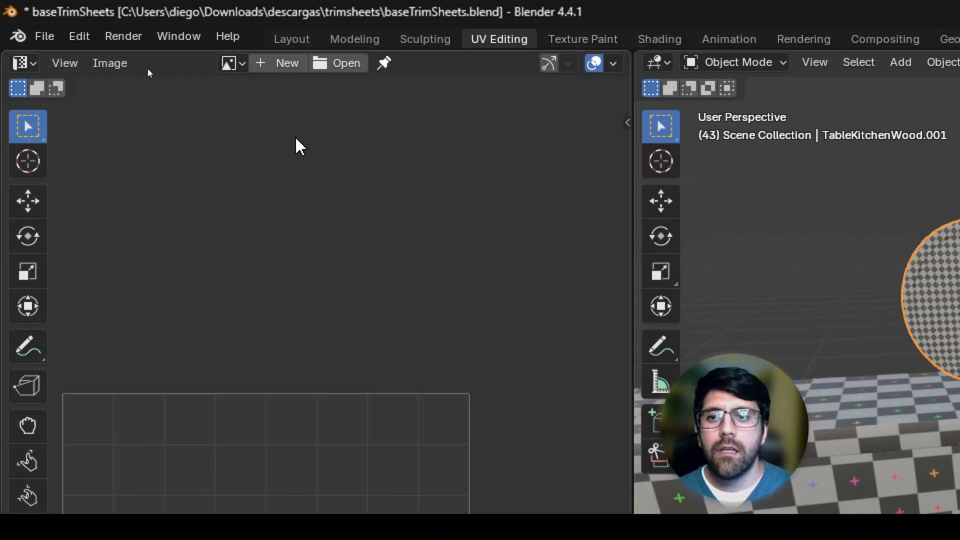
# Step: Keep the area as a UV Editor, display its UniV sidebar tools and widen the editor area
pyautogui.click(22, 64)
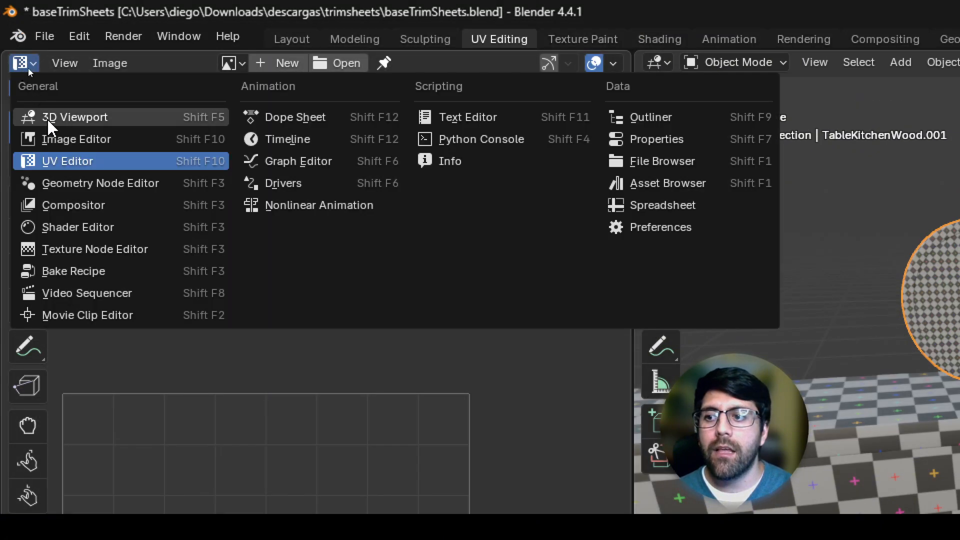
pyautogui.click(70, 161)
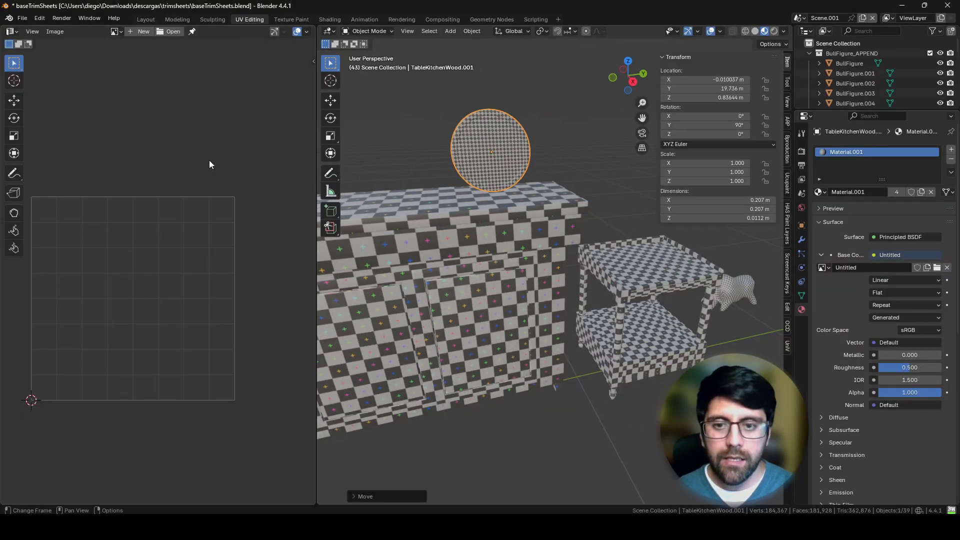
pyautogui.press('n')
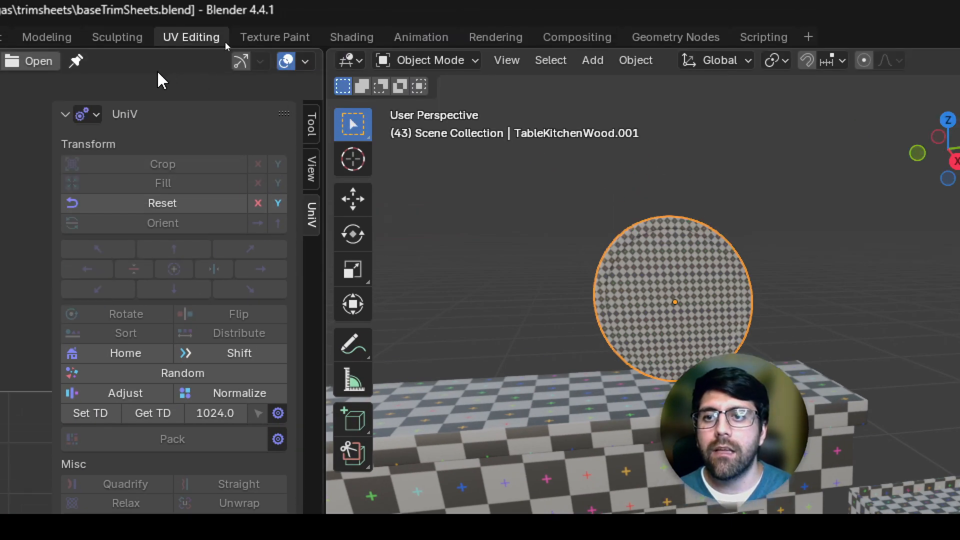
pyautogui.press('n')
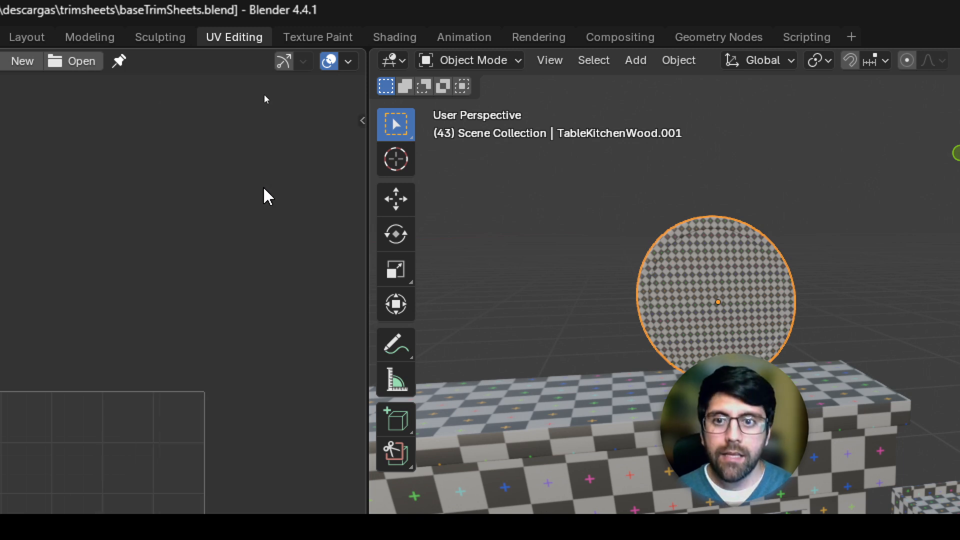
pyautogui.click(360, 124)
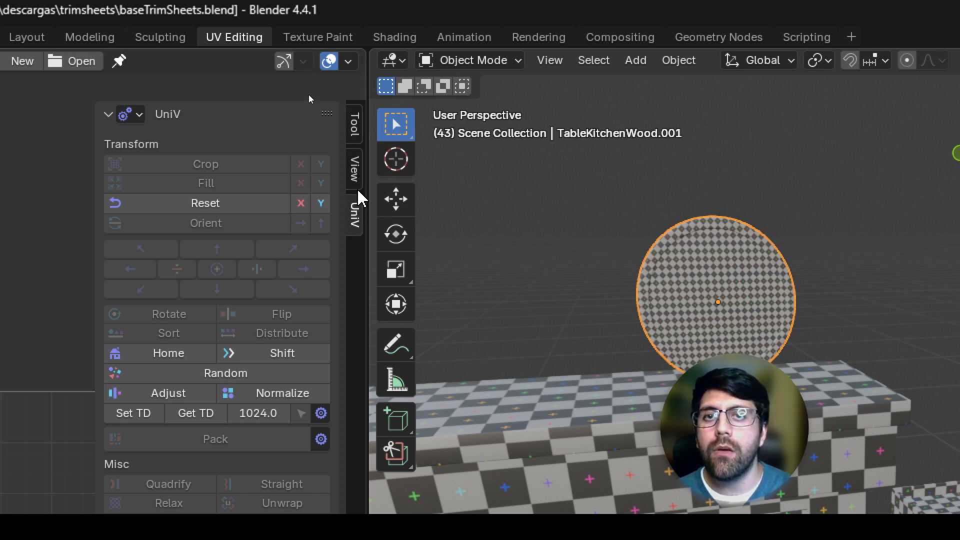
pyautogui.moveTo(370, 197); pyautogui.dragTo(628, 150)
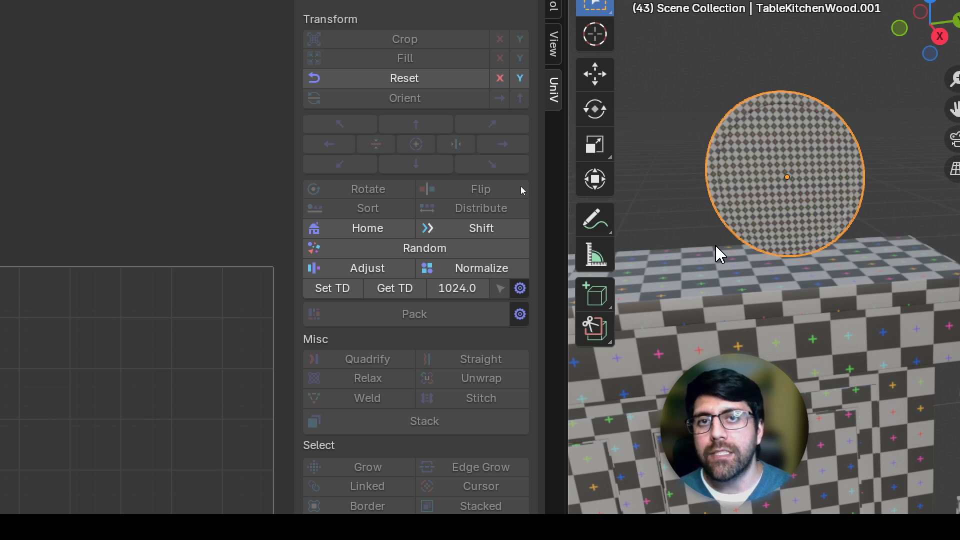
# Step: Examine the size options in UniV's Texel Density Presets Manager and close it
pyautogui.click(521, 289)
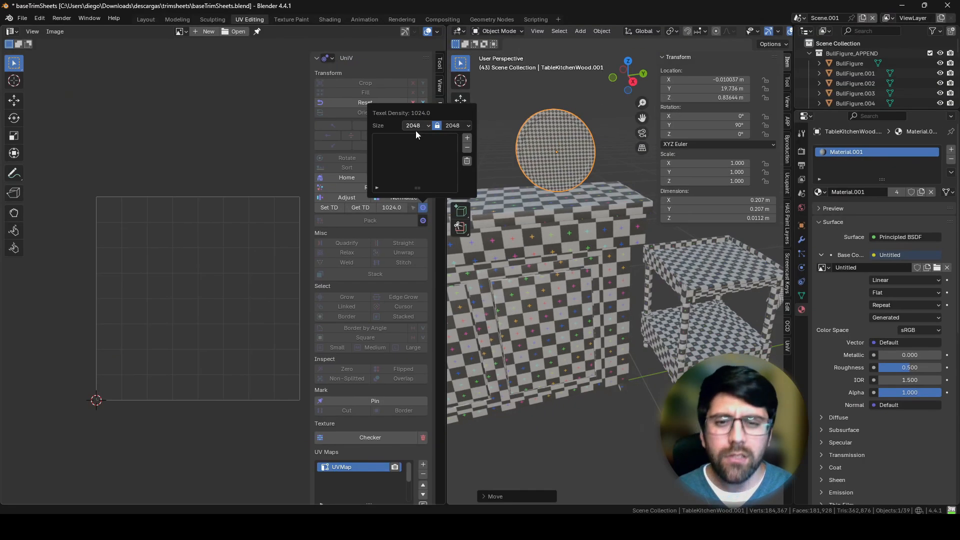
pyautogui.click(560, 182)
pyautogui.moveTo(560, 182)
pyautogui.mouseDown(button='middle')
pyautogui.moveTo(542, 172)
pyautogui.moveTo(555, 199)
pyautogui.moveTo(562, 173)
pyautogui.mouseUp(button='middle')
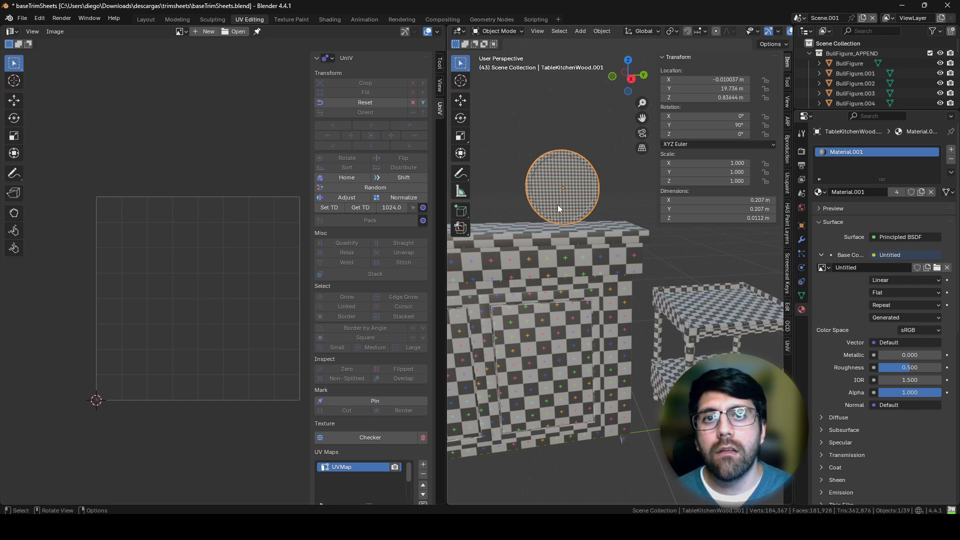
# Step: Enter Edit Mode on the round board, select its whole mesh and switch to face selection
pyautogui.press('Tab')
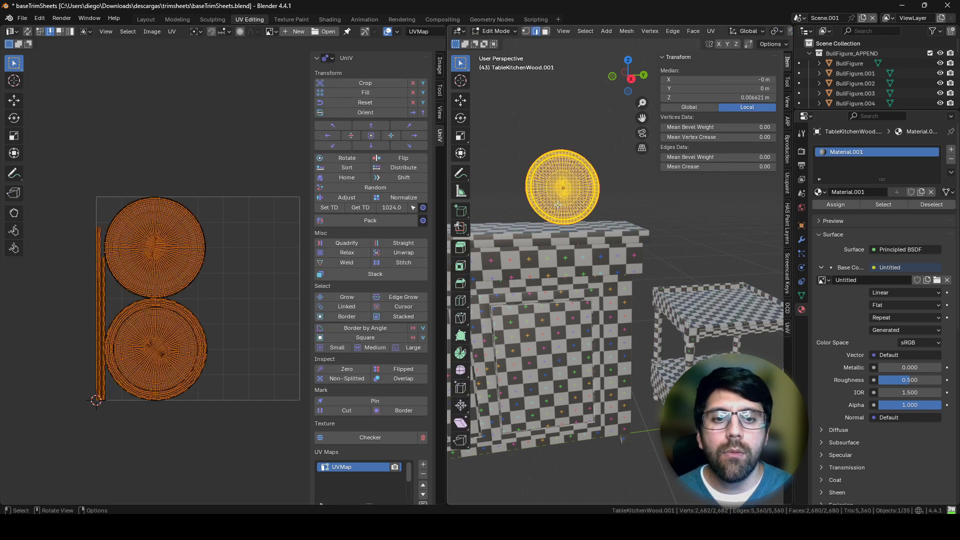
pyautogui.moveTo(567, 189); pyautogui.dragTo(620, 261, button='middle')
pyautogui.scroll(3, 634, 250)
pyautogui.scroll(3, 620, 260)
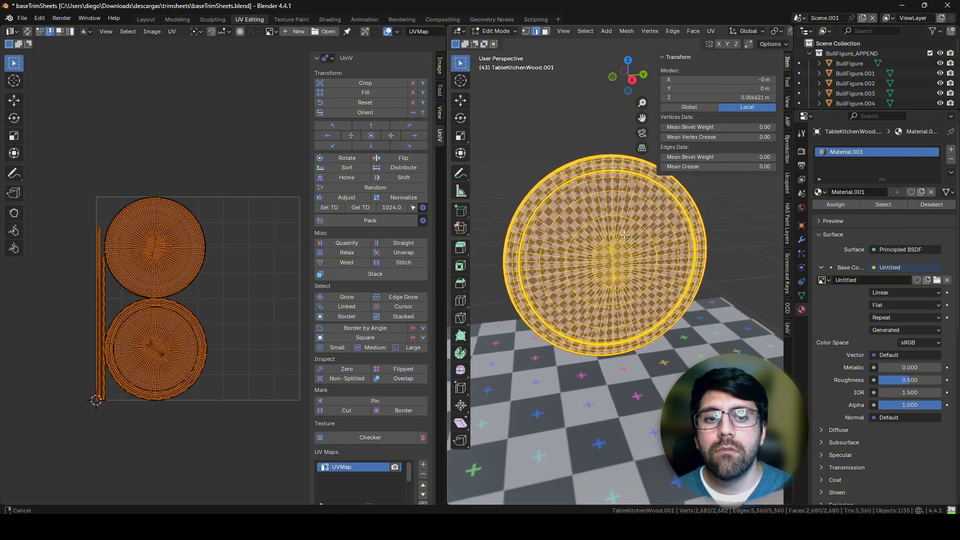
pyautogui.click(563, 136)
pyautogui.press('a')
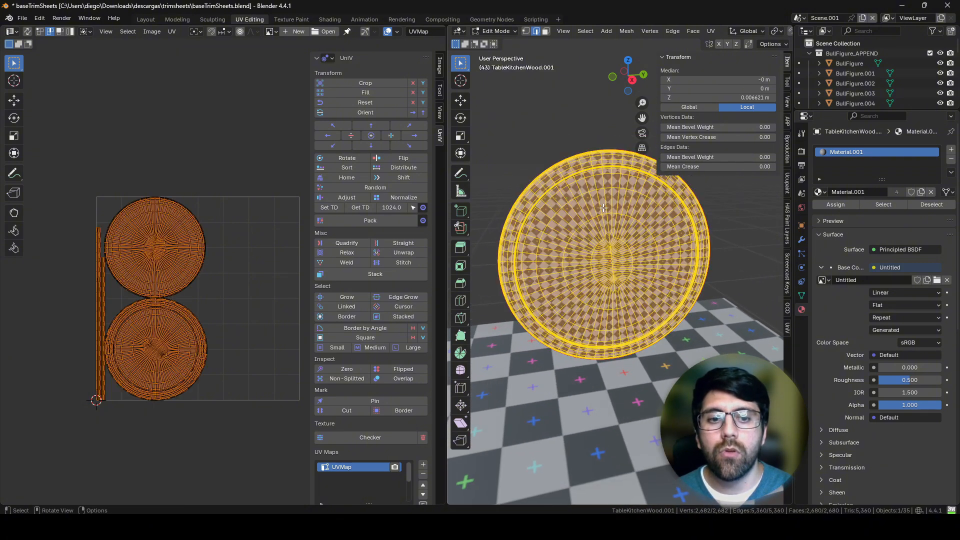
pyautogui.moveTo(570, 242); pyautogui.dragTo(603, 222, button='middle')
pyautogui.press('3')
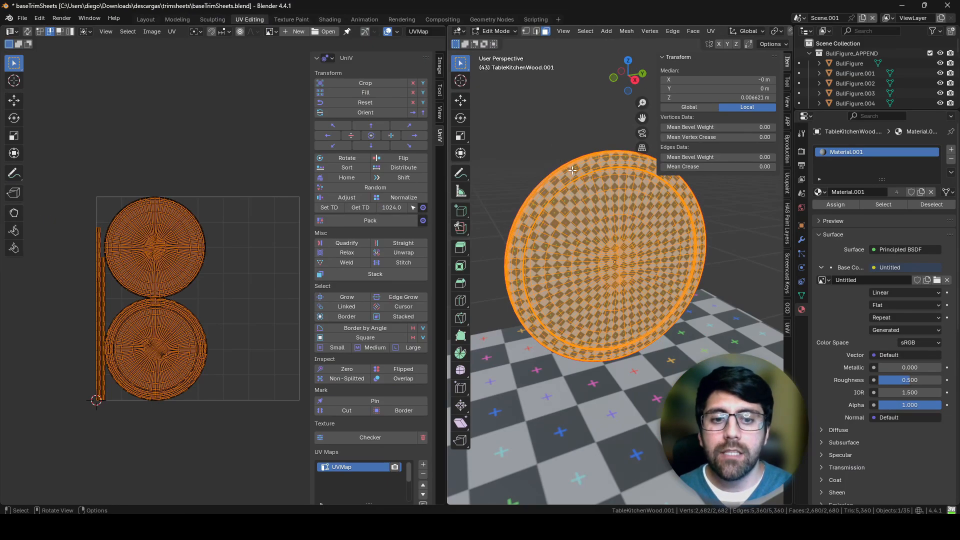
pyautogui.moveTo(582, 216); pyautogui.dragTo(569, 224, button='middle')
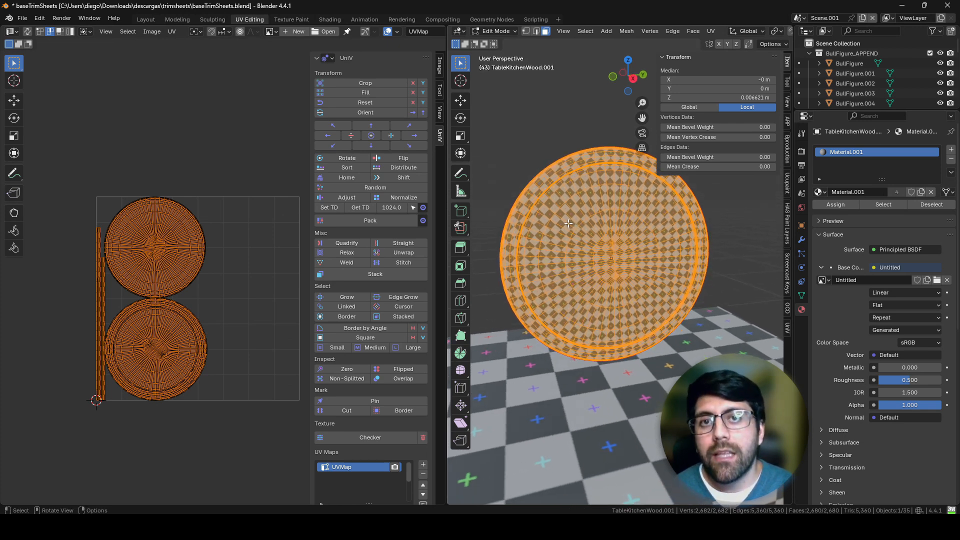
# Step: Get the texel density of all the board's UVs and compare it with the px/m reference table image
pyautogui.click(211, 266)
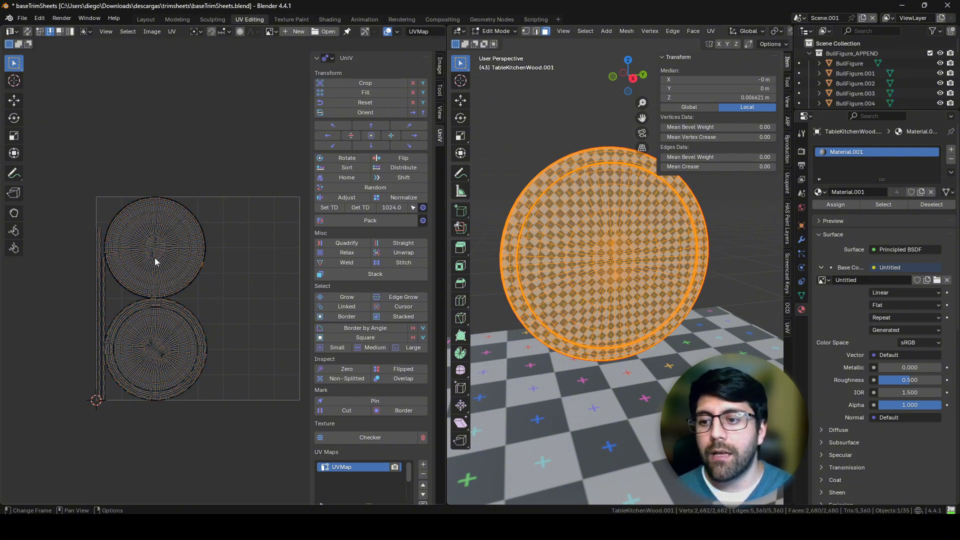
pyautogui.press('a')
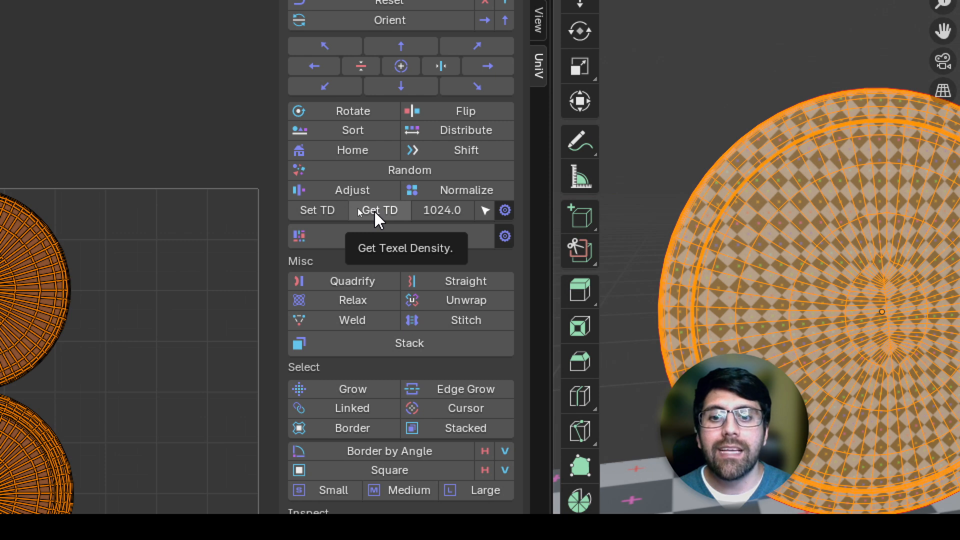
pyautogui.click(375, 214)
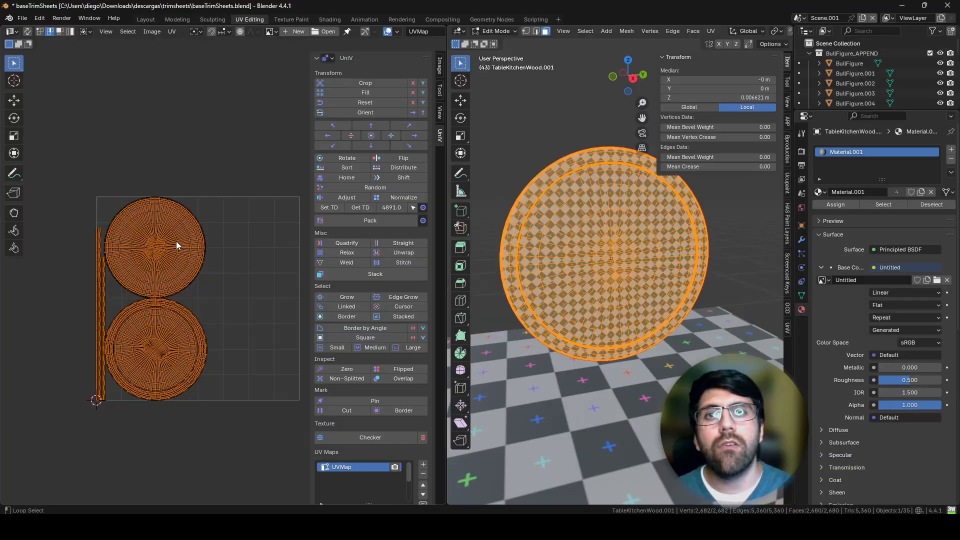
pyautogui.hotkey('alt', 'Tab')
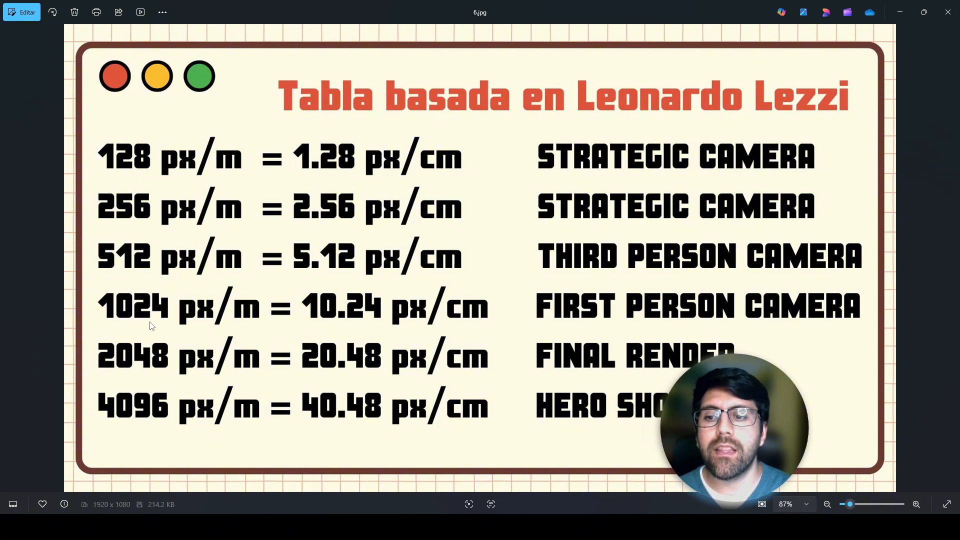
pyautogui.hotkey('alt', 'Tab')
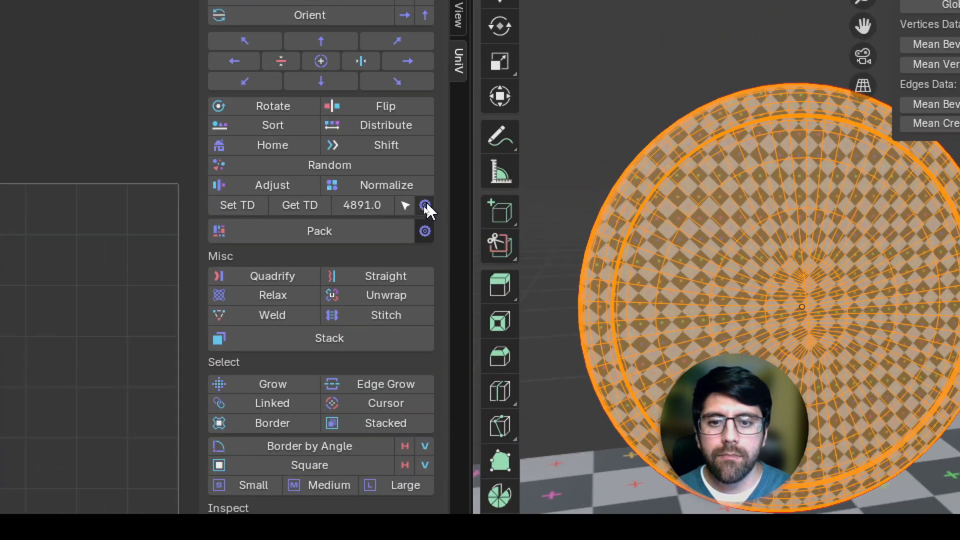
# Step: Check the texture size options for texel density and keep the size at 2048
pyautogui.click(425, 205)
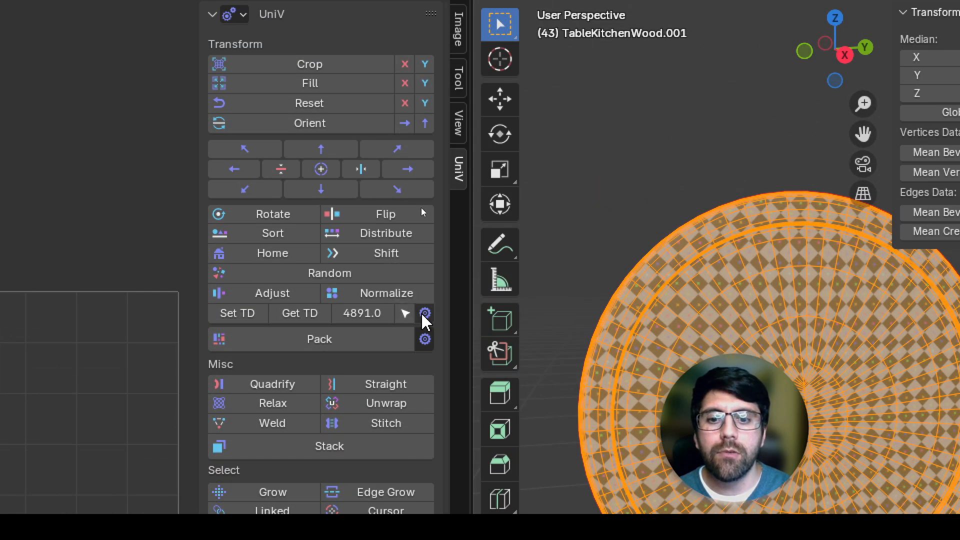
pyautogui.click(425, 315)
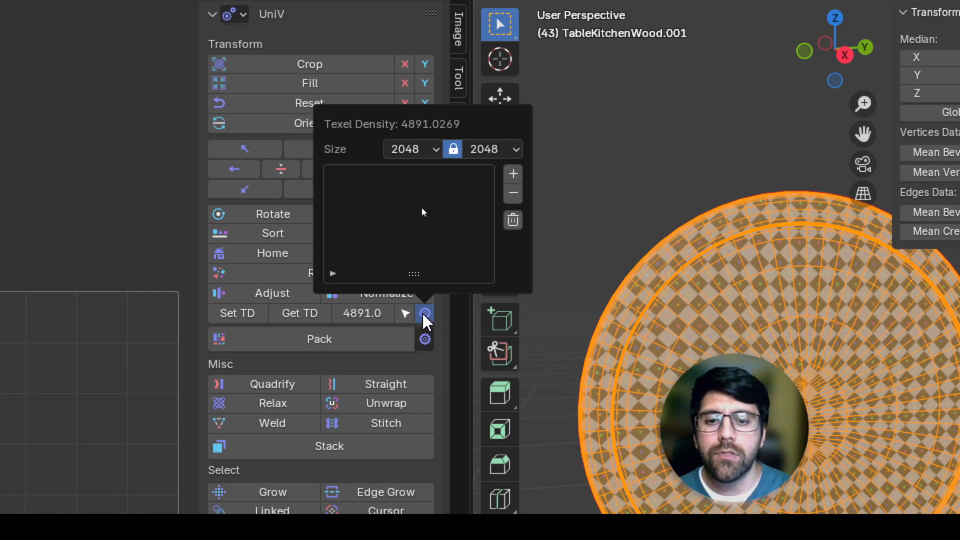
pyautogui.click(434, 152)
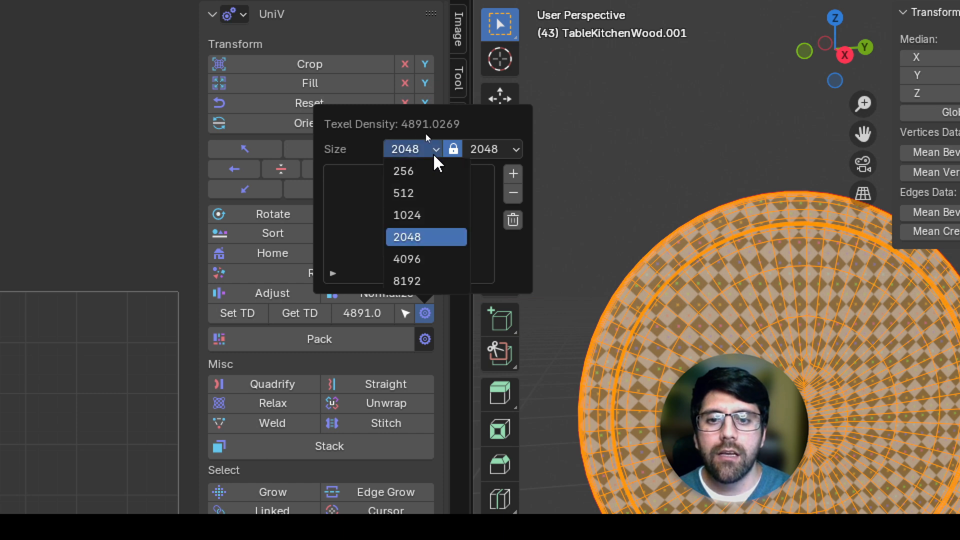
pyautogui.click(426, 242)
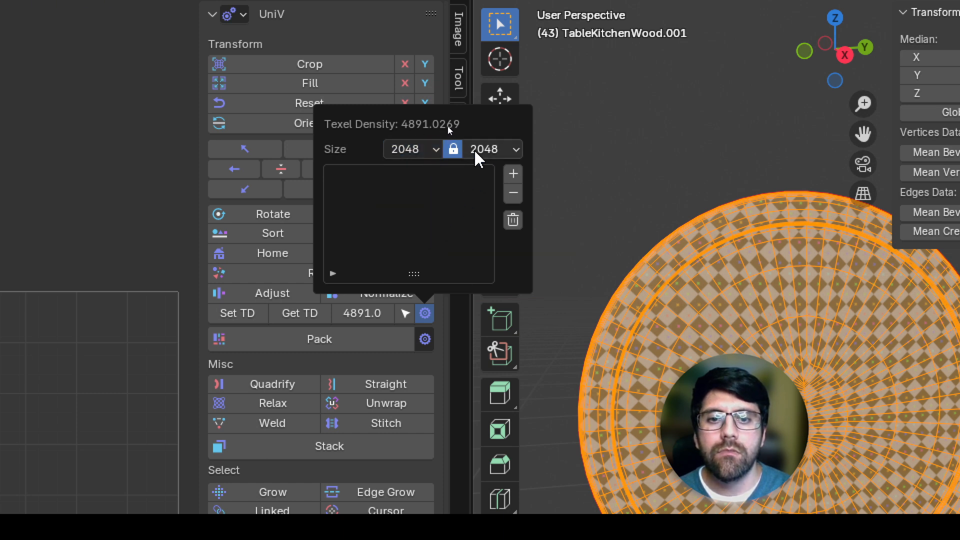
# Step: Set the target texel density to 1024 and apply it to all of the round board's UV islands
pyautogui.click(362, 313)
pyautogui.write('1024')
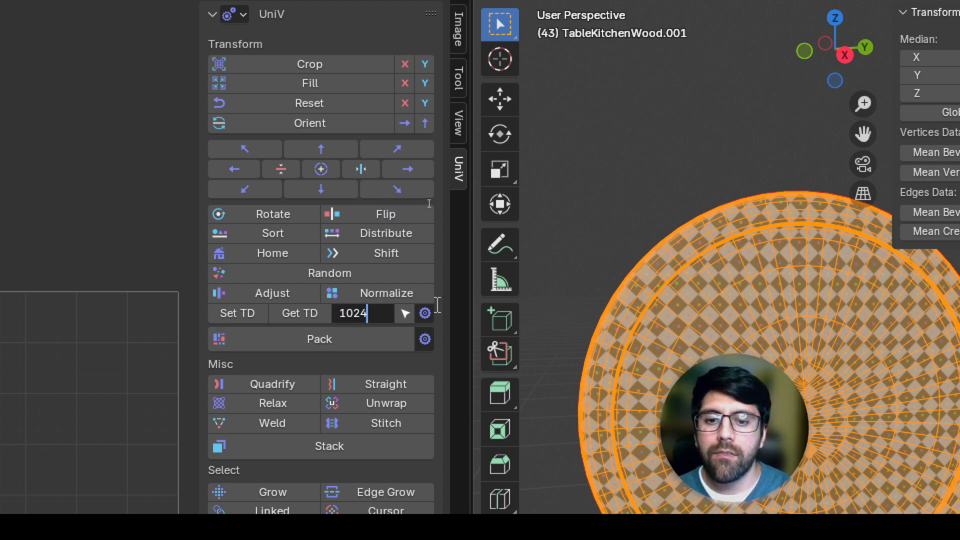
pyautogui.press('Return')
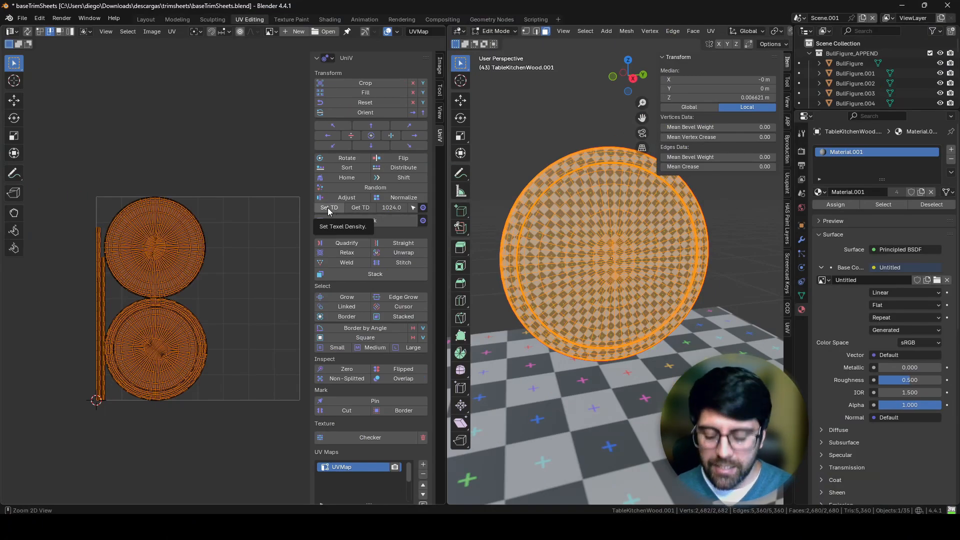
pyautogui.click(329, 208)
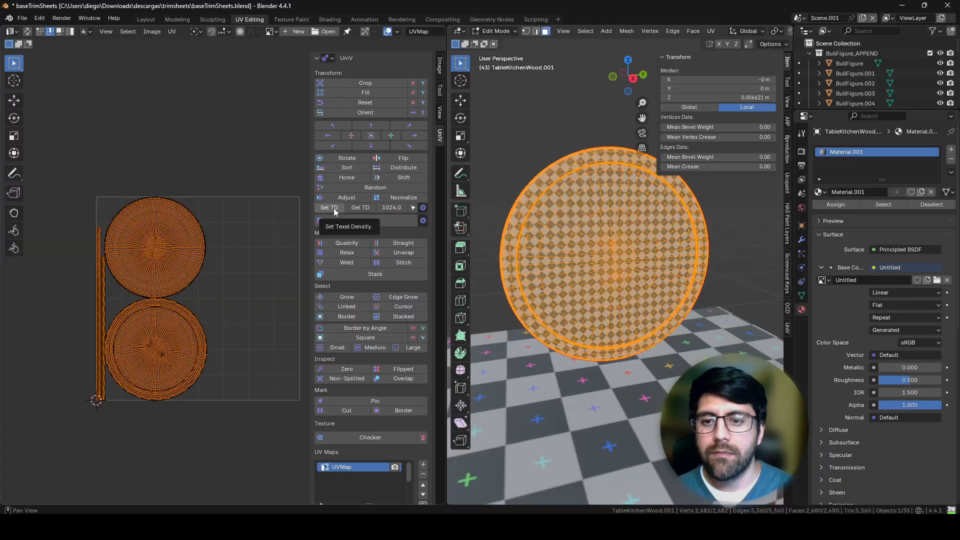
pyautogui.click(332, 209)
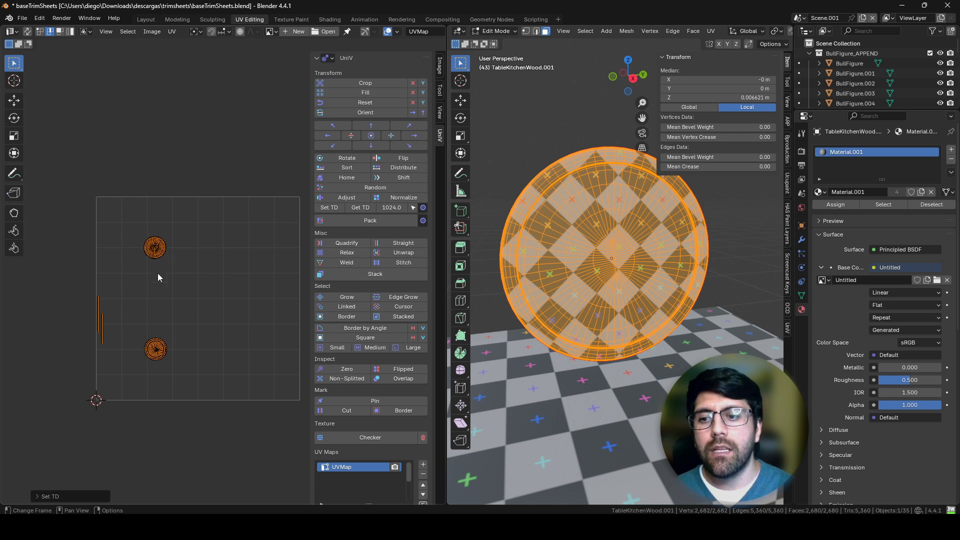
# Step: Pack the round board's resized UV islands together within the UV tile
pyautogui.moveTo(157, 273); pyautogui.dragTo(198, 301, button='middle')
pyautogui.scroll(2, 224, 227)
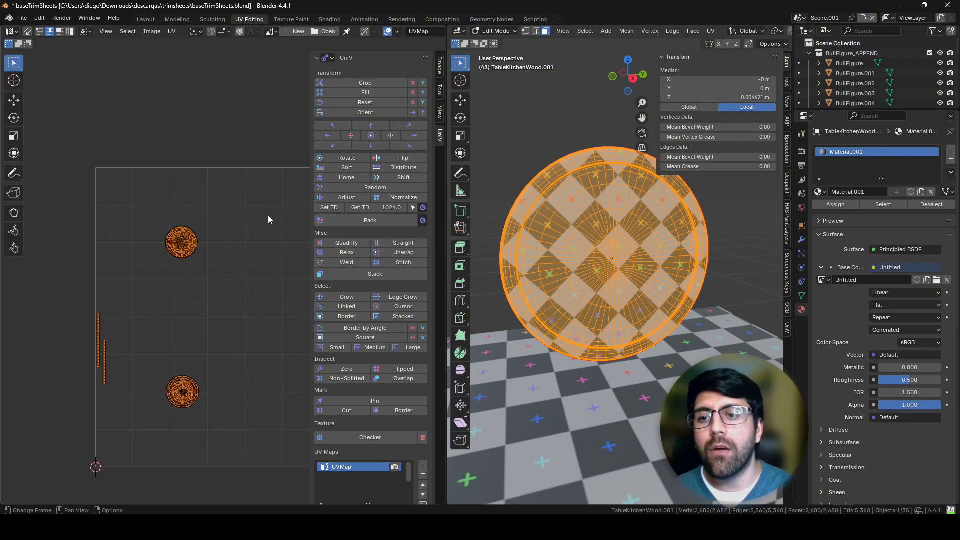
pyautogui.moveTo(268, 219); pyautogui.dragTo(204, 195, button='middle')
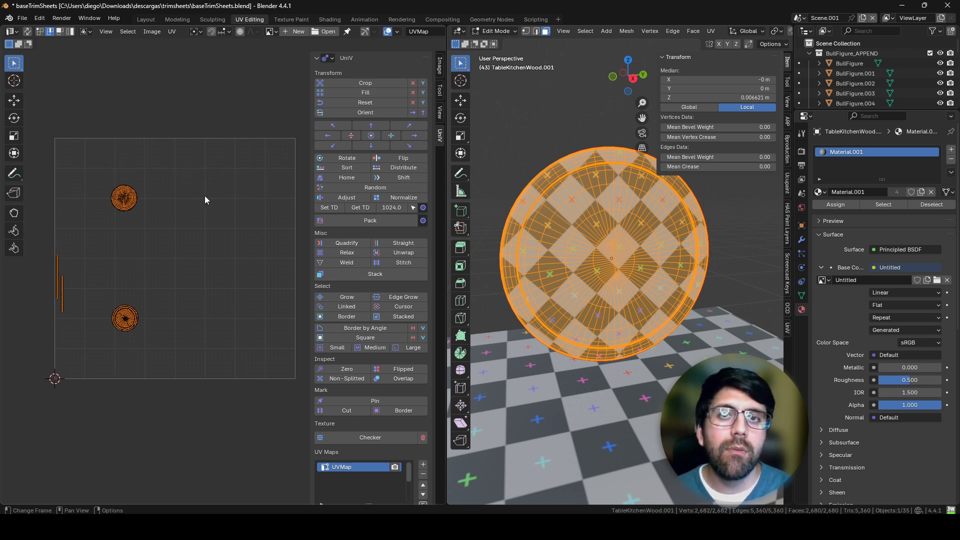
pyautogui.click(369, 221)
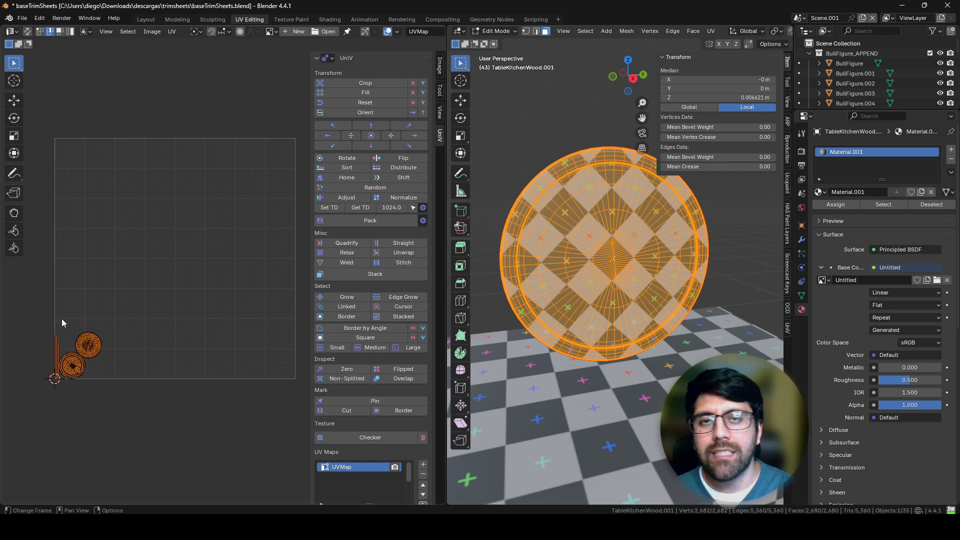
# Step: Move the packed islands freely around the UV tile, leaving them near its upper-right corner
pyautogui.press('g')
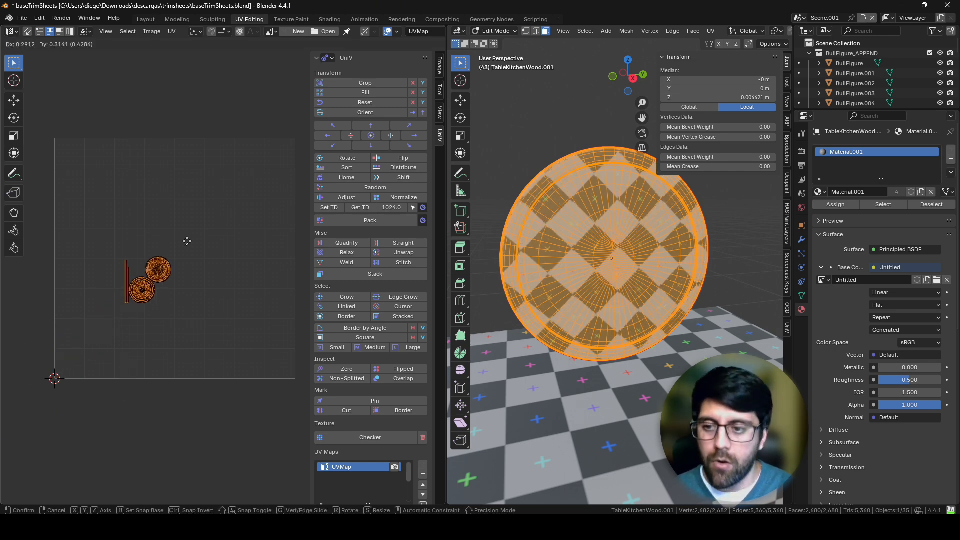
pyautogui.click(206, 212)
pyautogui.press('g')
pyautogui.click(124, 129)
pyautogui.press('g')
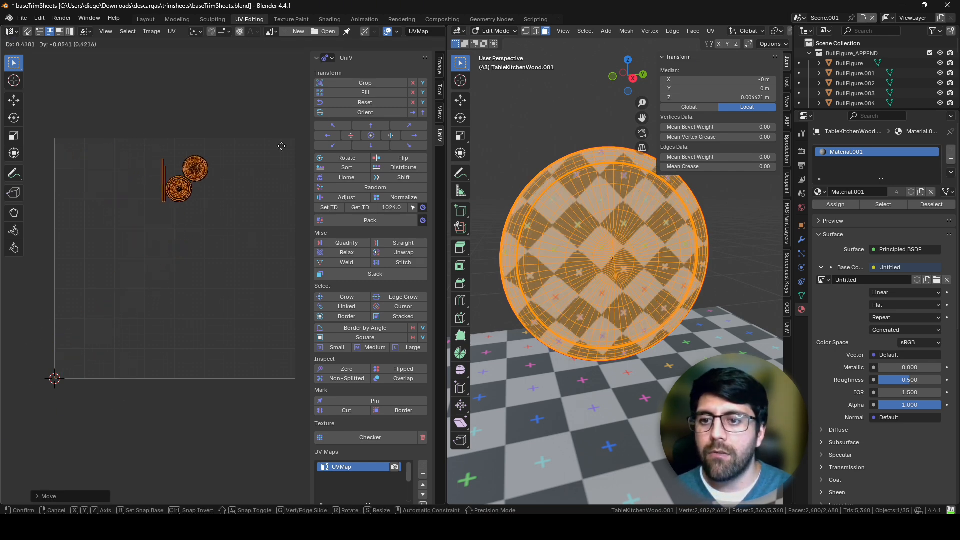
pyautogui.click(358, 140)
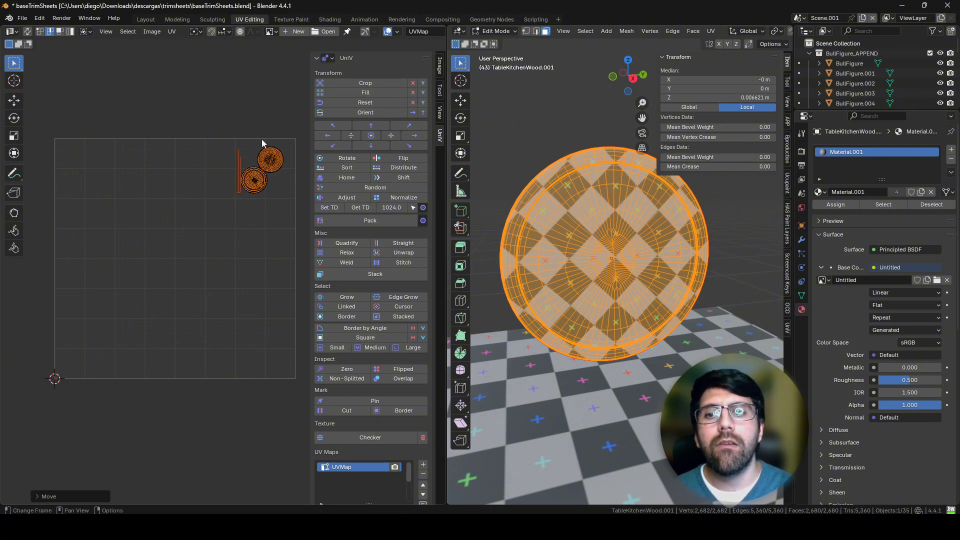
# Step: Enable Scale in the Pack options, then pack the board's islands after reapplying the 1024 texel density
pyautogui.moveTo(265, 200); pyautogui.dragTo(218, 214, button='middle')
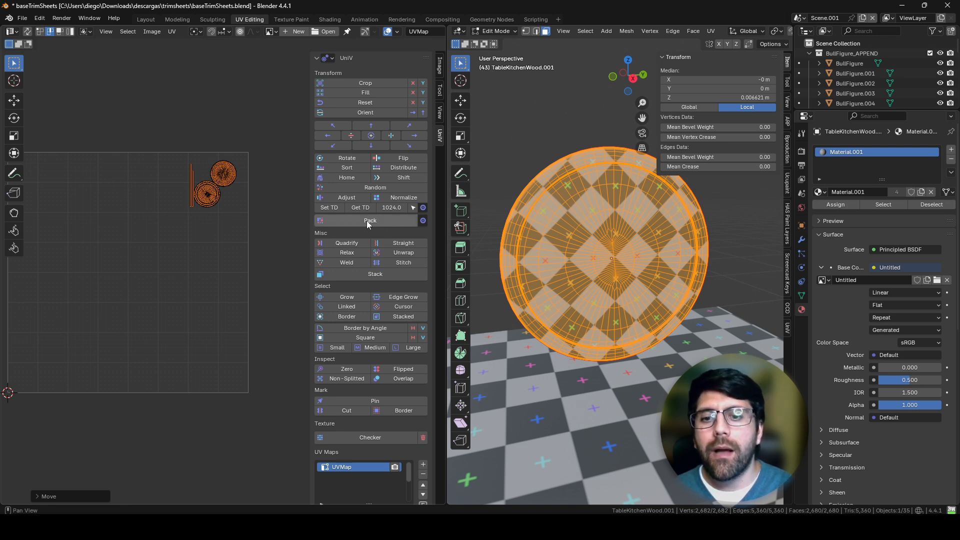
pyautogui.click(422, 224)
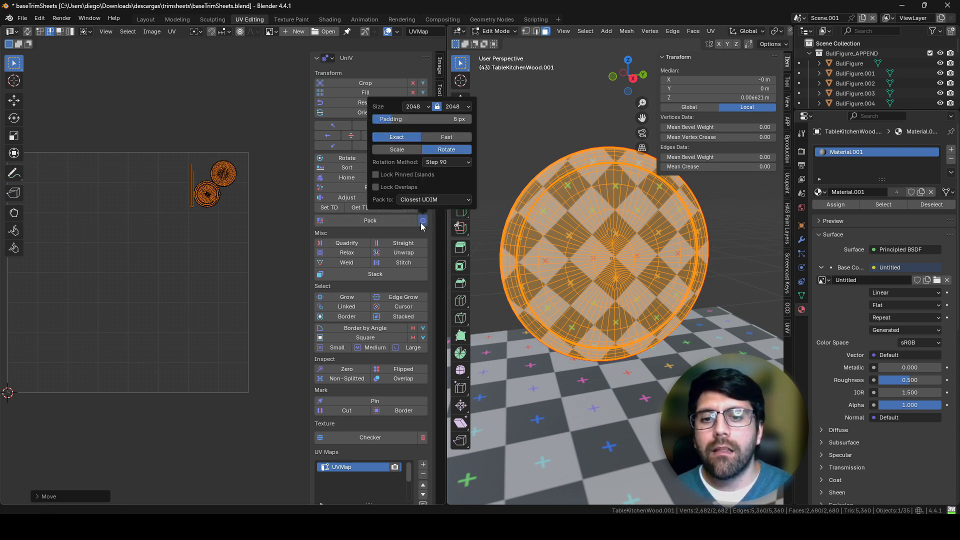
pyautogui.click(401, 151)
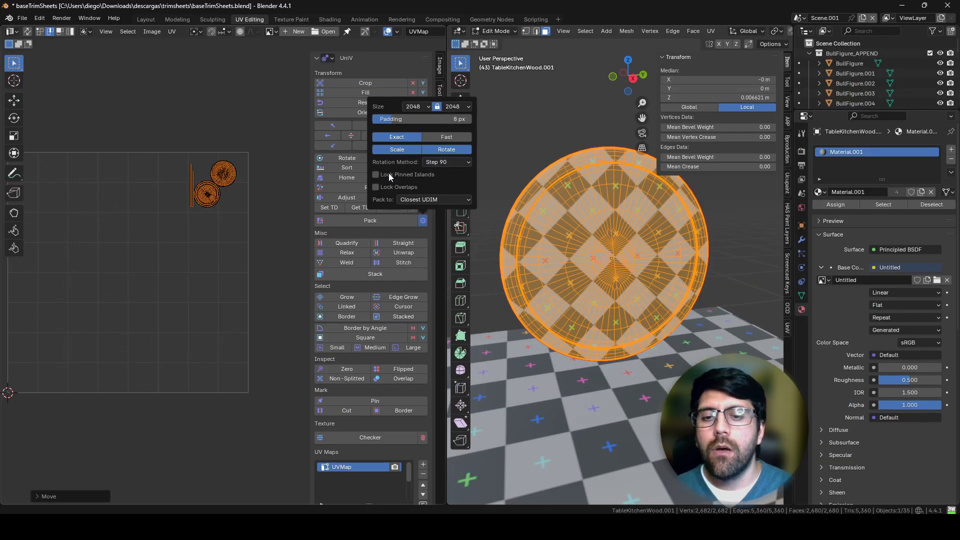
pyautogui.click(331, 208)
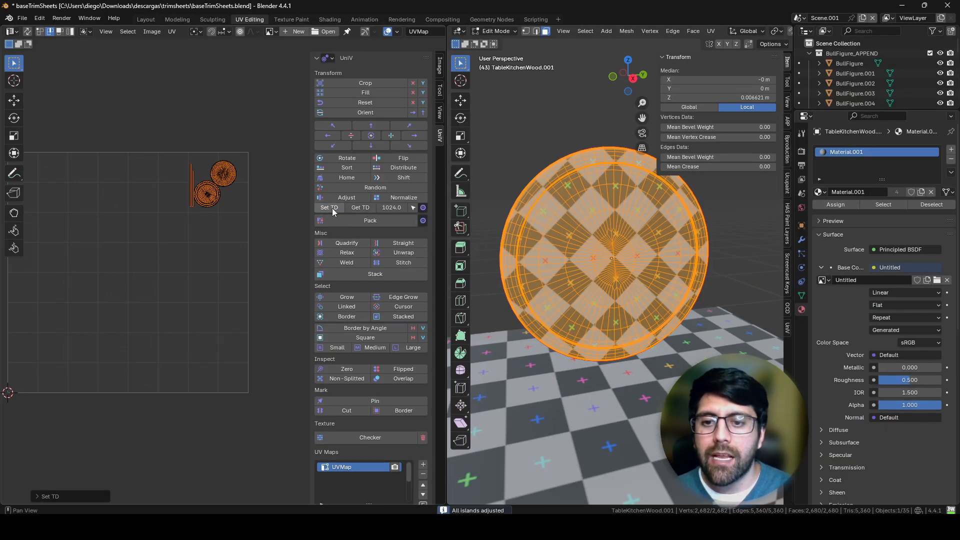
pyautogui.click(377, 226)
pyautogui.scroll(-2, 241, 241)
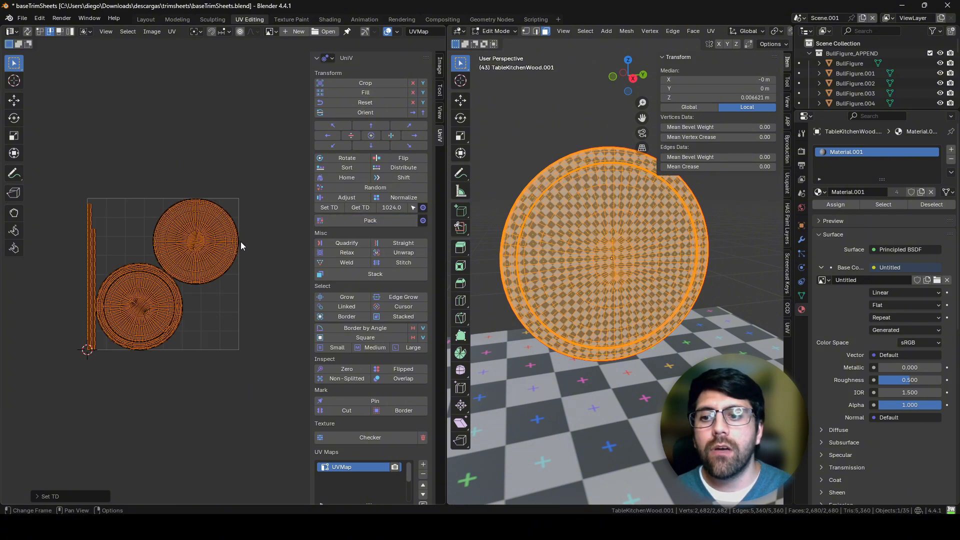
pyautogui.moveTo(235, 275); pyautogui.dragTo(260, 250, button='middle')
pyautogui.scroll(2, 262, 254)
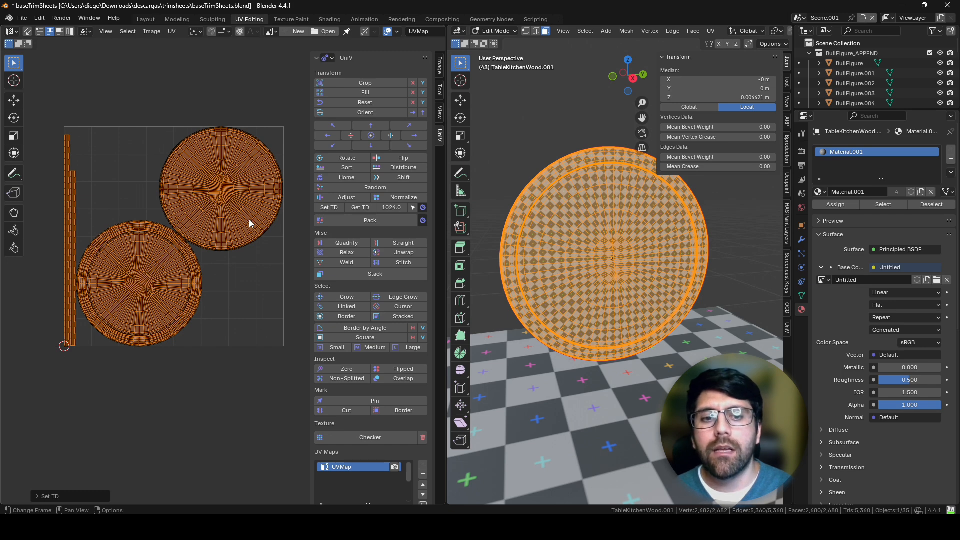
pyautogui.scroll(3, 577, 202)
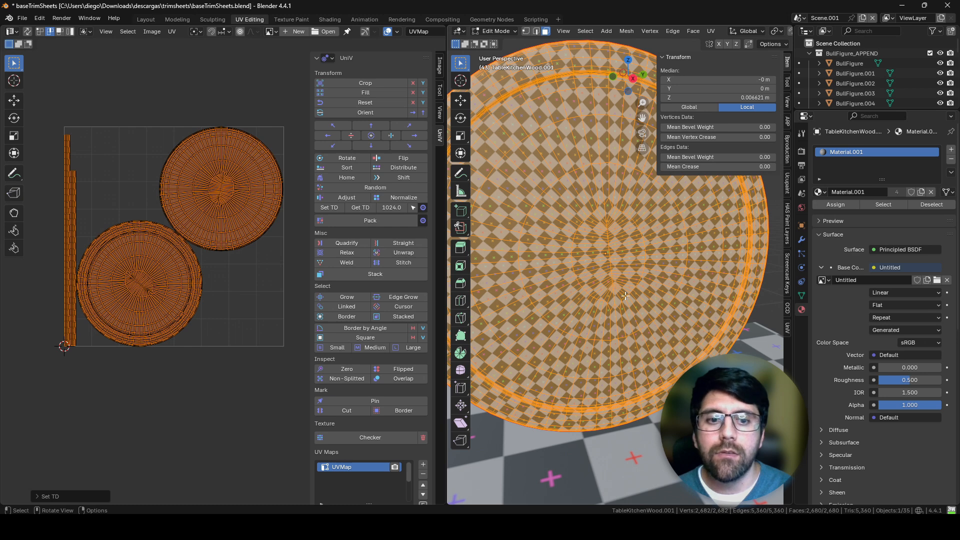
pyautogui.scroll(-3, 625, 295)
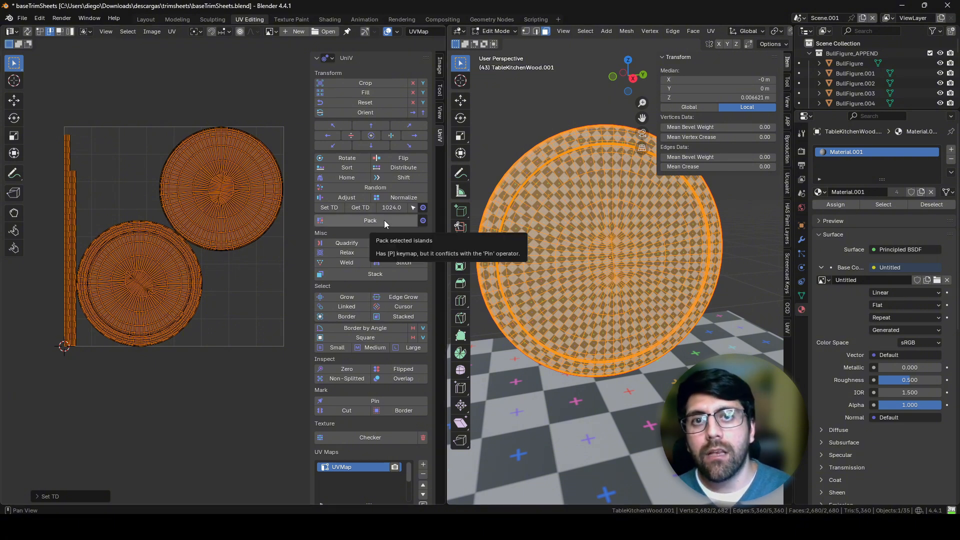
# Step: Disable Scale in the Pack options, reapply the 1024 texel density and repack the board's islands
pyautogui.click(424, 222)
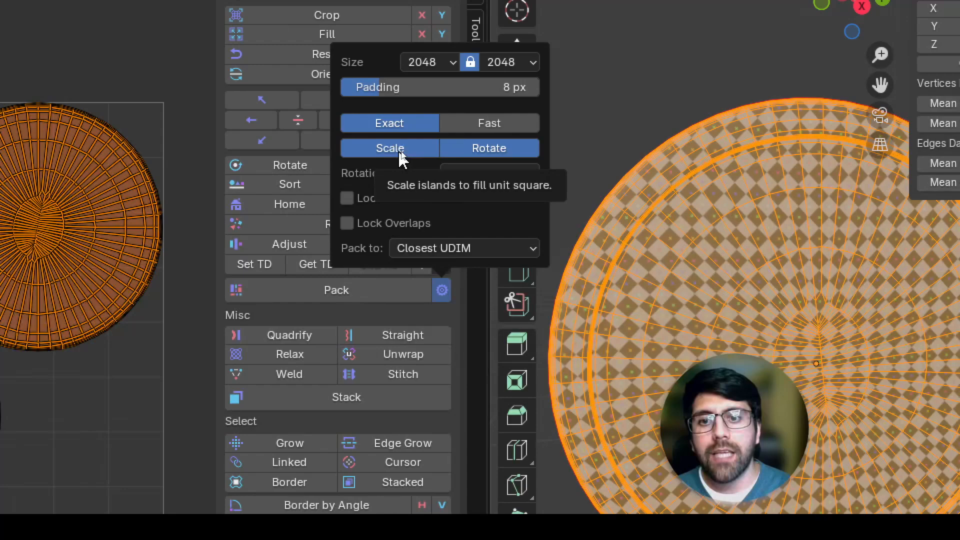
pyautogui.click(404, 151)
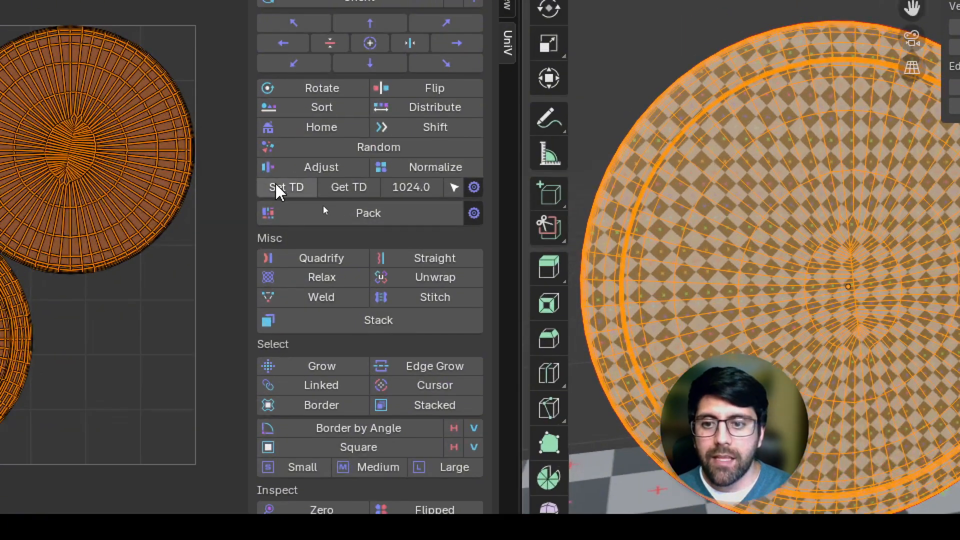
pyautogui.click(276, 190)
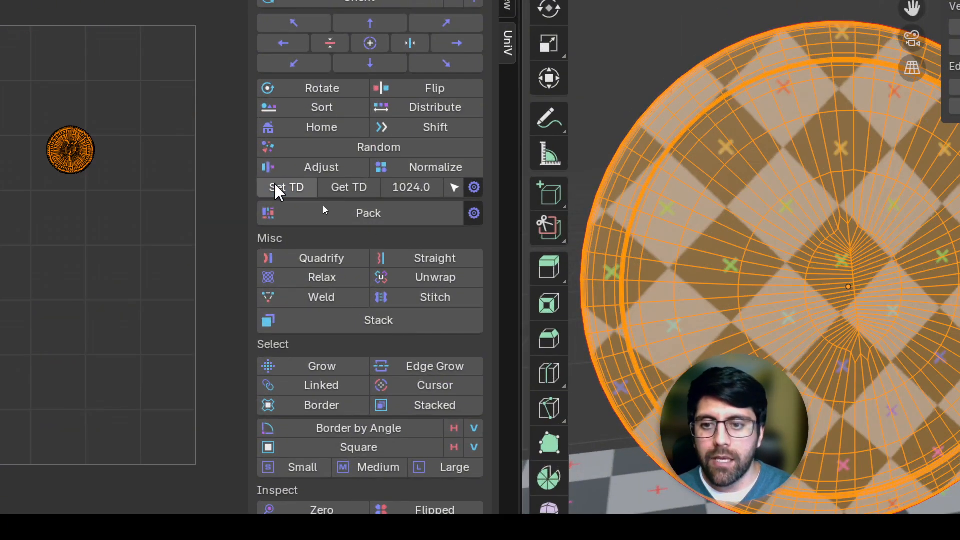
pyautogui.click(349, 217)
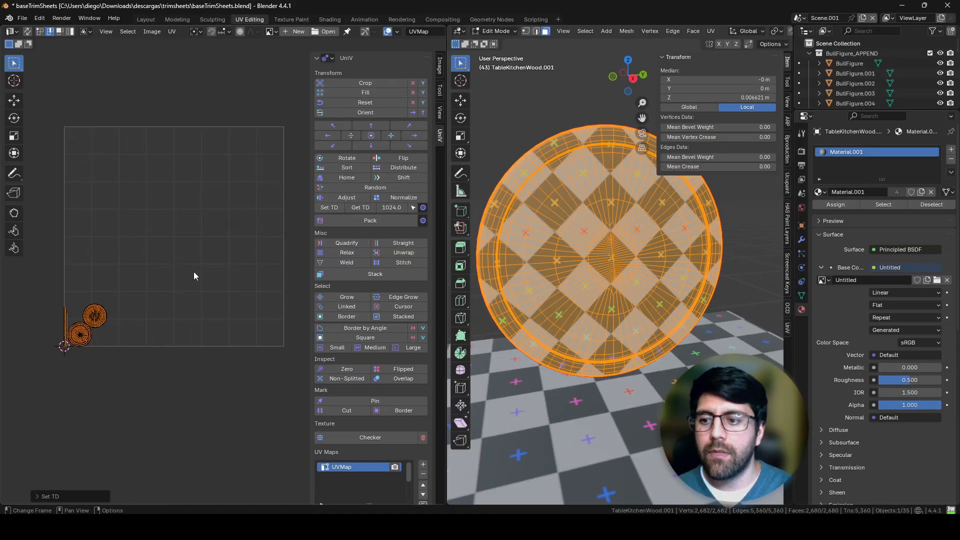
pyautogui.moveTo(179, 275); pyautogui.dragTo(245, 237, button='middle')
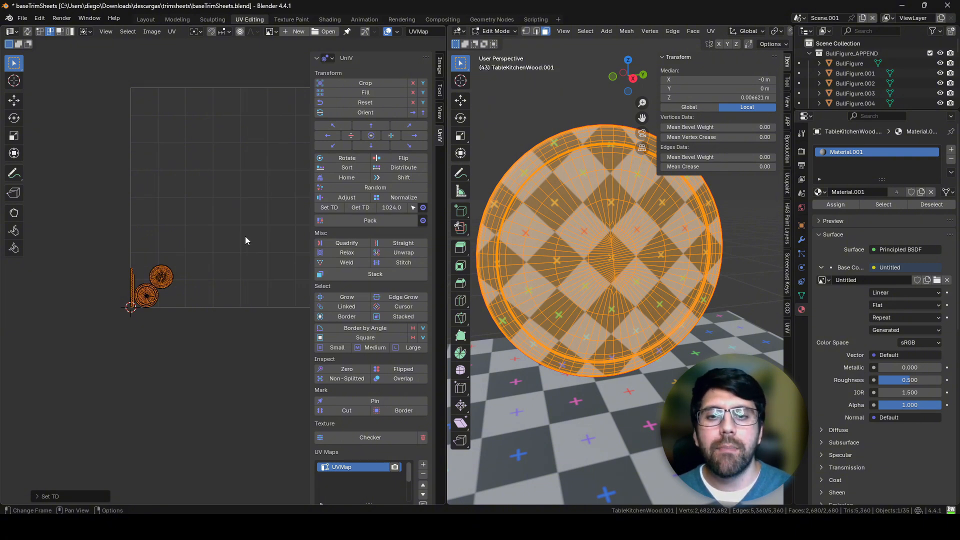
# Step: Return to Object Mode and select the round board above the worktop
pyautogui.press('Tab')
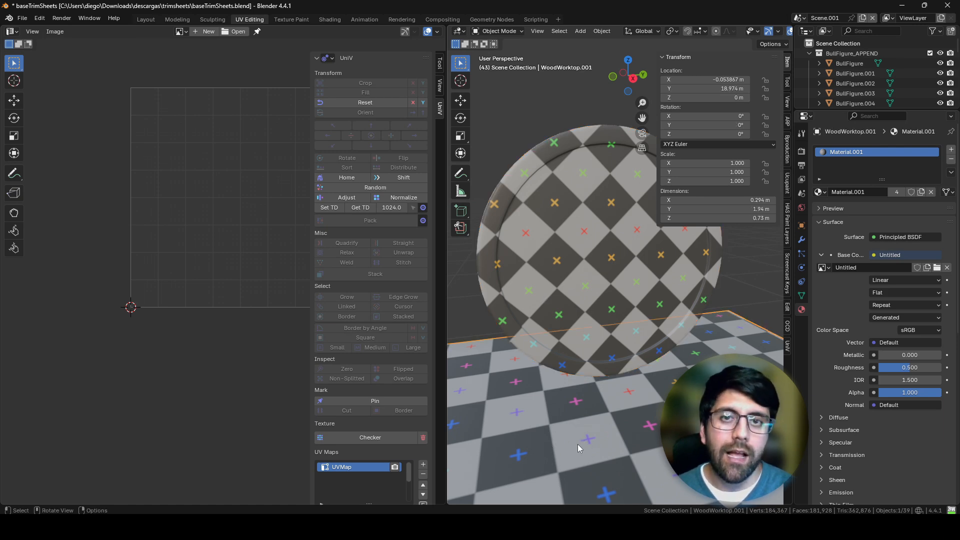
pyautogui.scroll(-3, 579, 325)
pyautogui.scroll(-2, 578, 324)
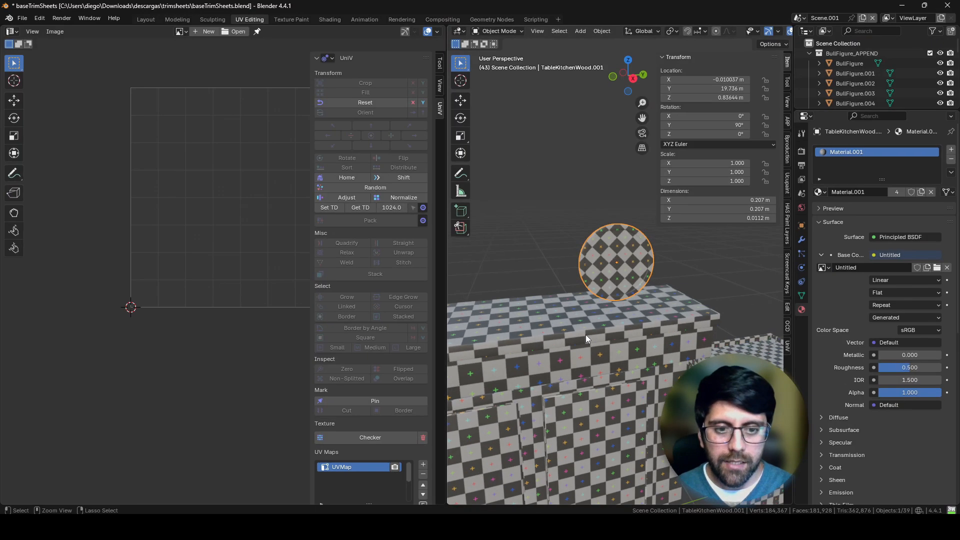
pyautogui.press('r')
pyautogui.press('r')
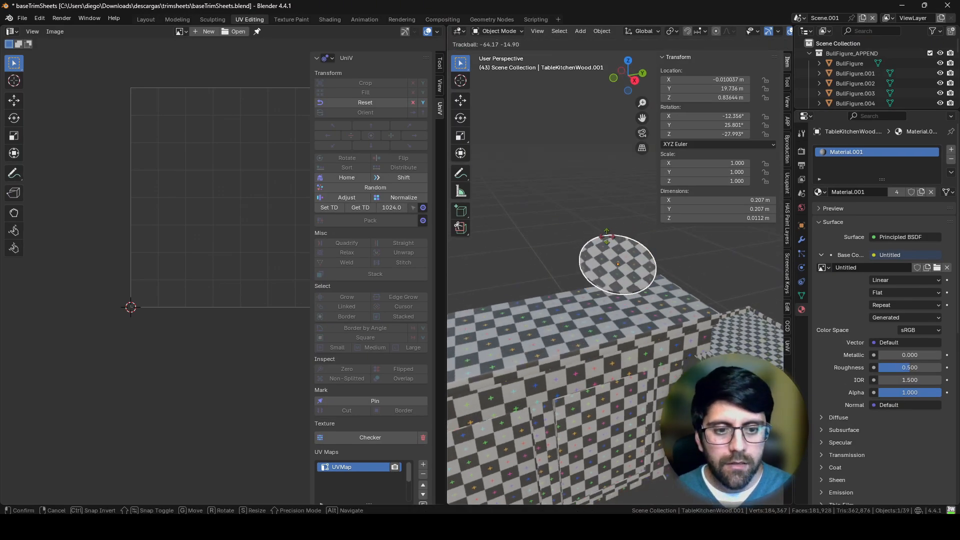
pyautogui.click(604, 224)
# Step: Rotate the round board 90° along the Y axis so that it lies flat
pyautogui.press('r')
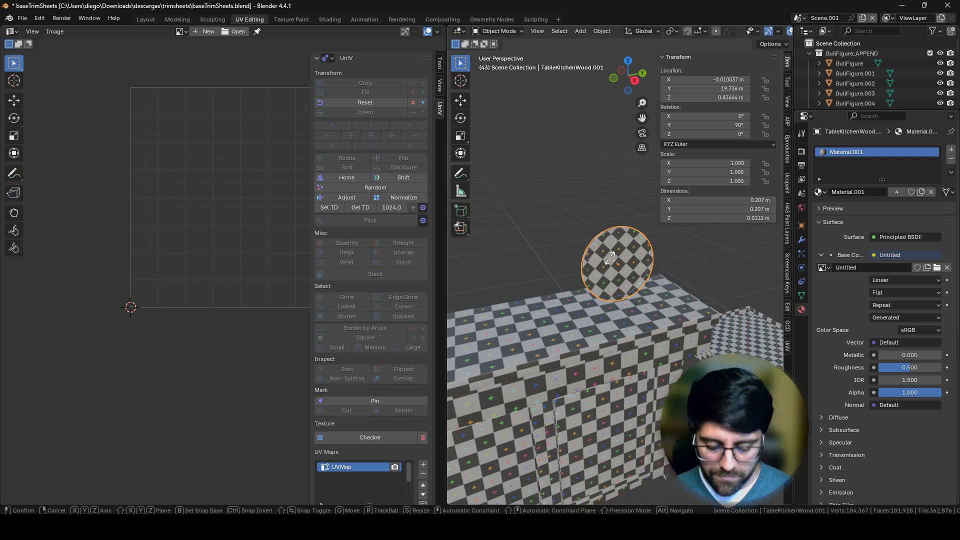
pyautogui.press('x')
pyautogui.press('9')
pyautogui.press('0')
pyautogui.press('y')
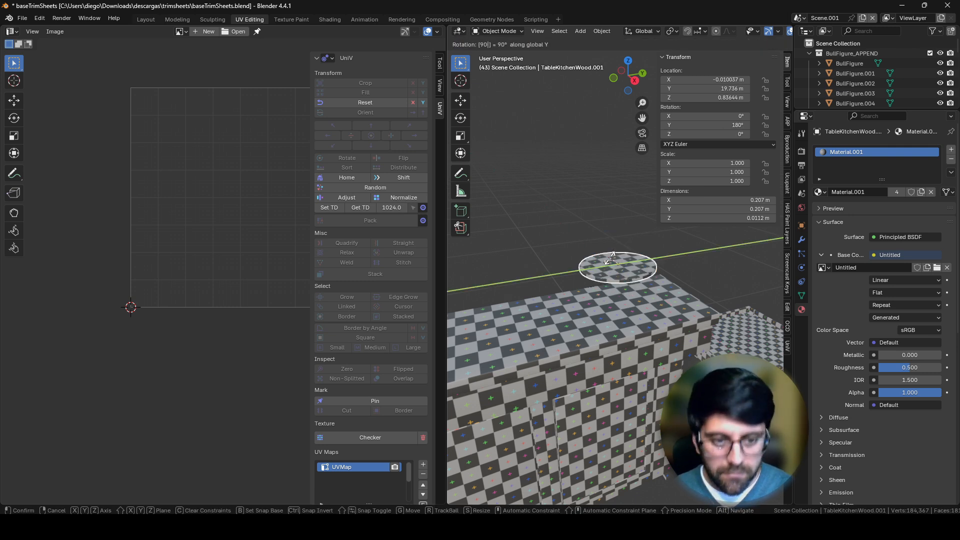
pyautogui.press('Return')
# Step: Move the board about 0.1 m, mostly downward, to rest on the worktop
pyautogui.press('g')
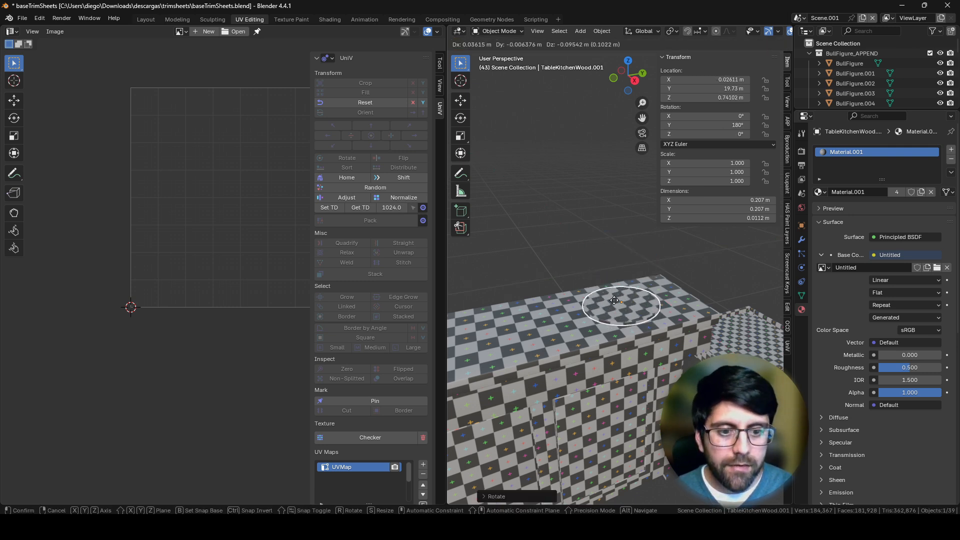
pyautogui.click(631, 308)
pyautogui.moveTo(631, 308); pyautogui.dragTo(666, 244, button='middle')
# Step: Compare the checker pattern on the board with the worktop's, selecting the wooden worktop cabinet
pyautogui.keyDown('shift'); pyautogui.moveTo(612, 269); pyautogui.dragTo(569, 272, button='middle'); pyautogui.keyUp('shift')
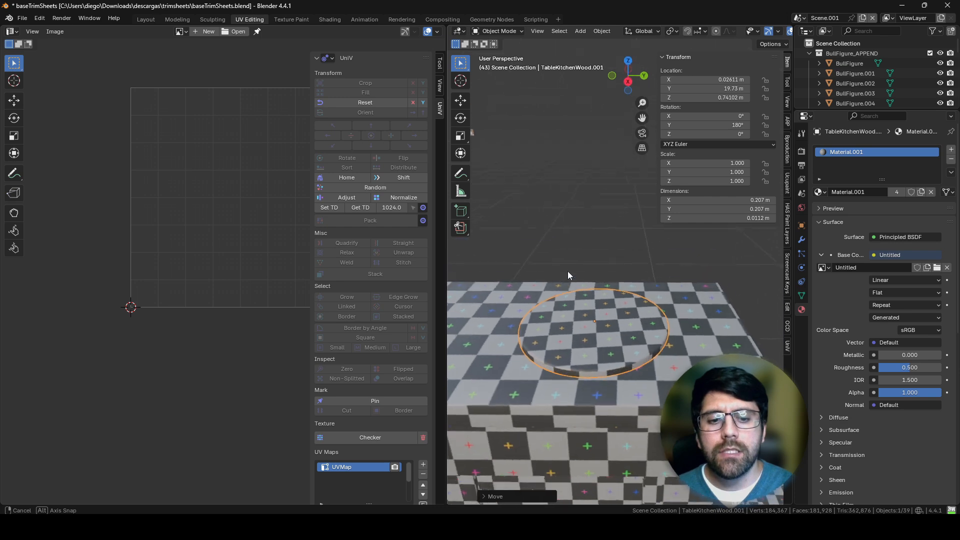
pyautogui.click(559, 381)
pyautogui.keyDown('shift'); pyautogui.moveTo(561, 375); pyautogui.dragTo(532, 346, button='middle'); pyautogui.keyUp('shift')
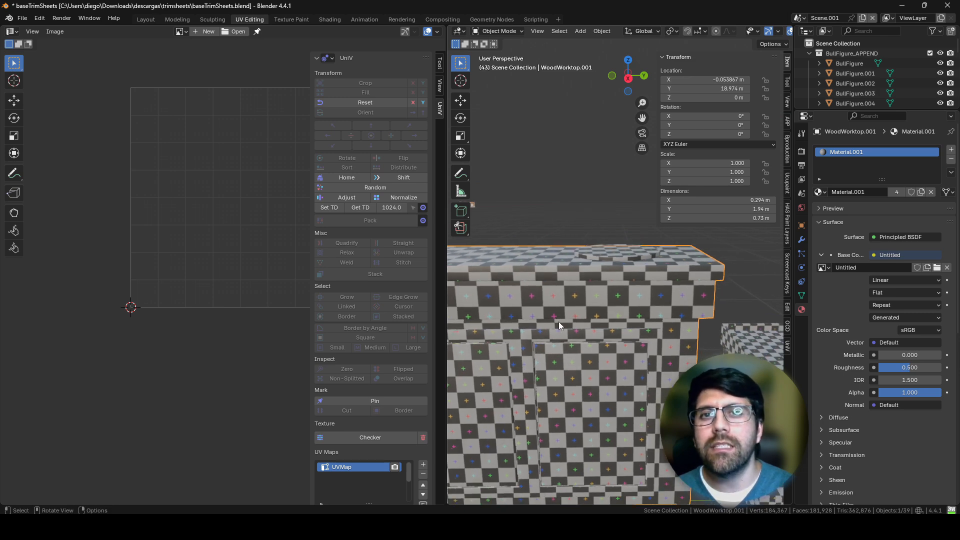
# Step: Put the wooden worktop cabinet in Edit Mode and get the texel density of its UVs
pyautogui.press('Tab')
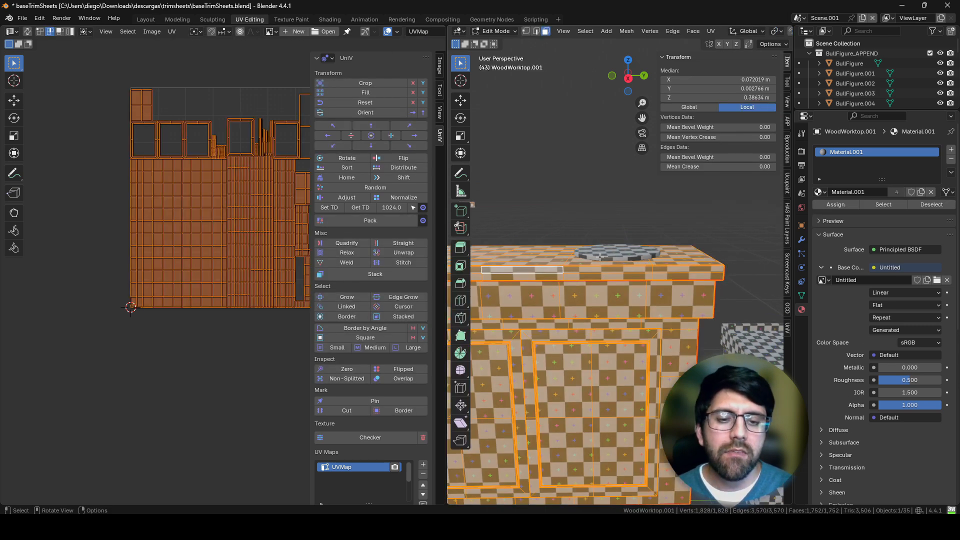
pyautogui.moveTo(586, 222); pyautogui.dragTo(621, 275, button='middle')
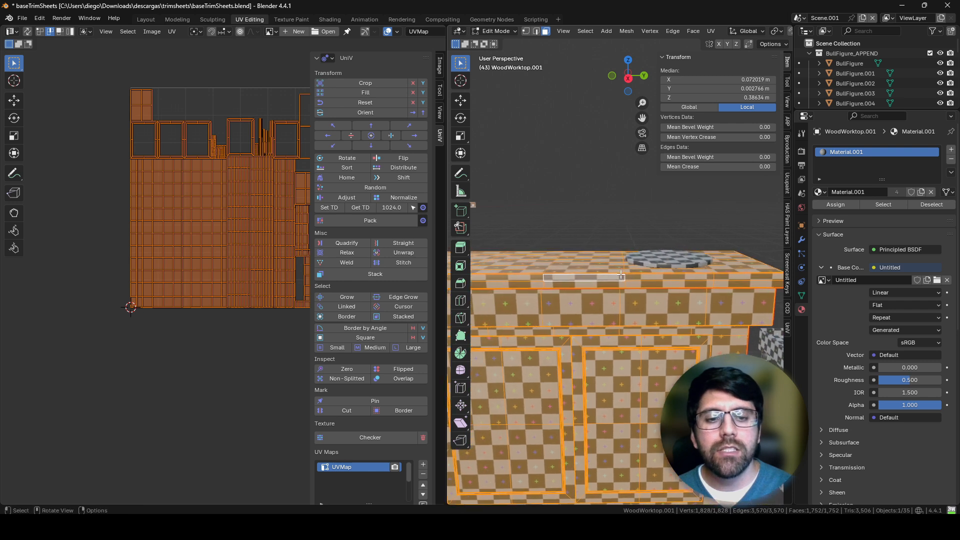
pyautogui.moveTo(237, 188); pyautogui.dragTo(226, 222, button='middle')
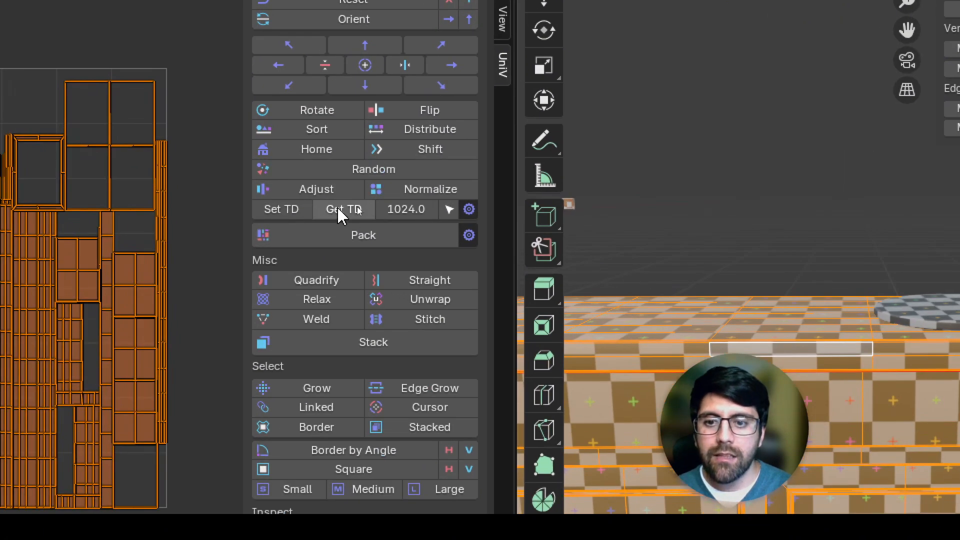
pyautogui.click(358, 211)
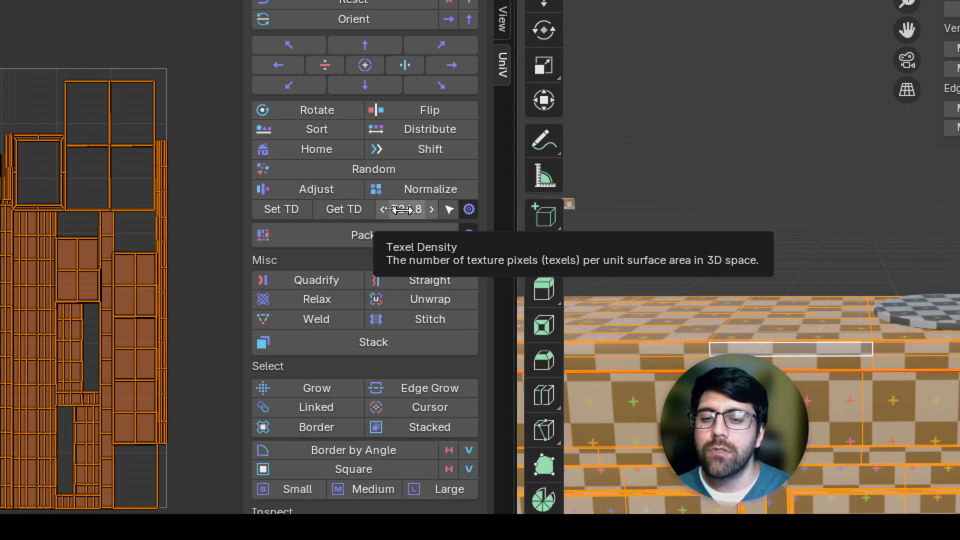
pyautogui.click(468, 212)
pyautogui.scroll(1, 465, 215)
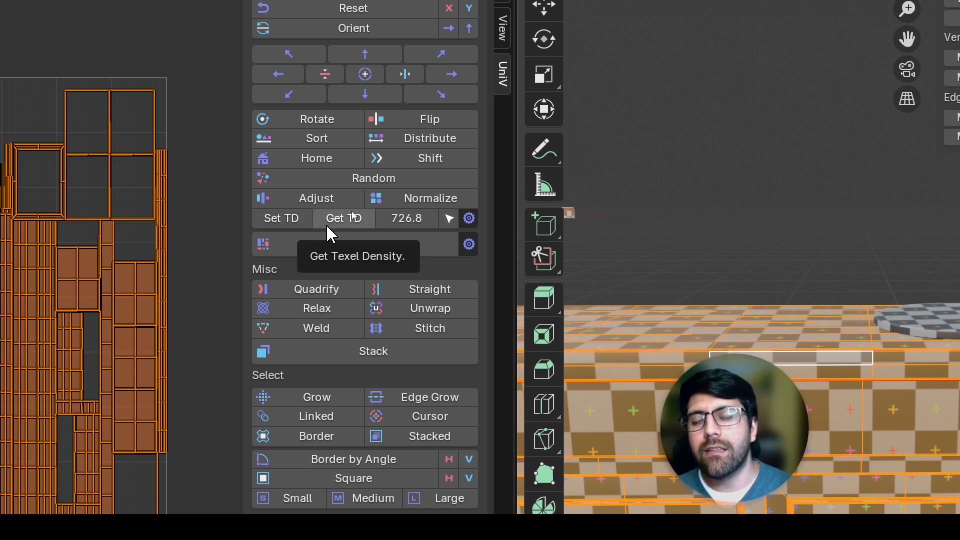
# Step: Set the texel density value to 1024 and apply it to all of the cabinet's UV islands
pyautogui.click(405, 221)
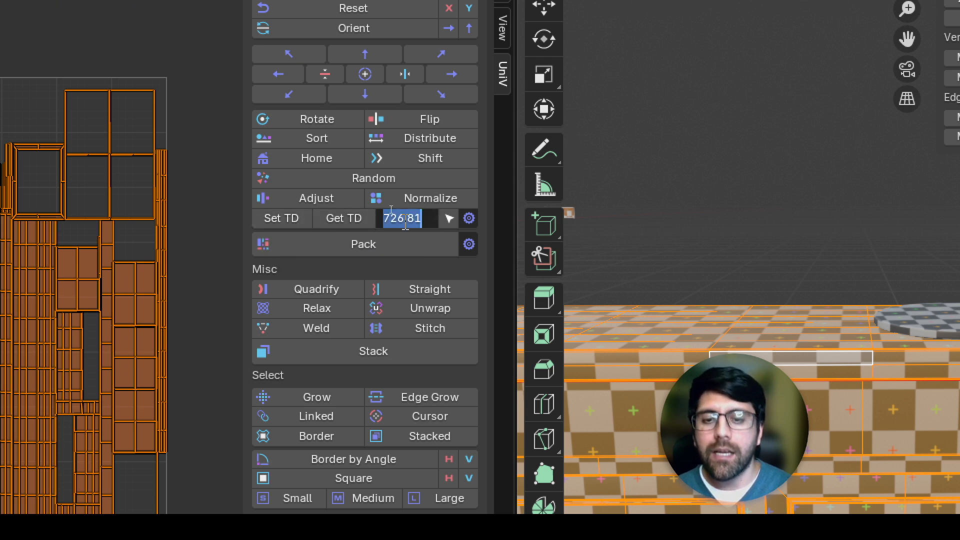
pyautogui.write('102')
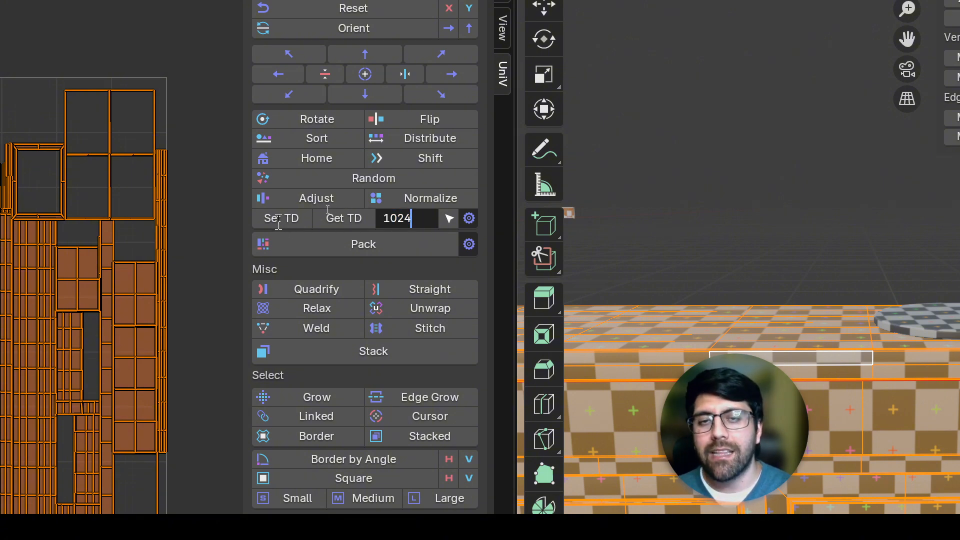
pyautogui.write('4')
pyautogui.press('Return')
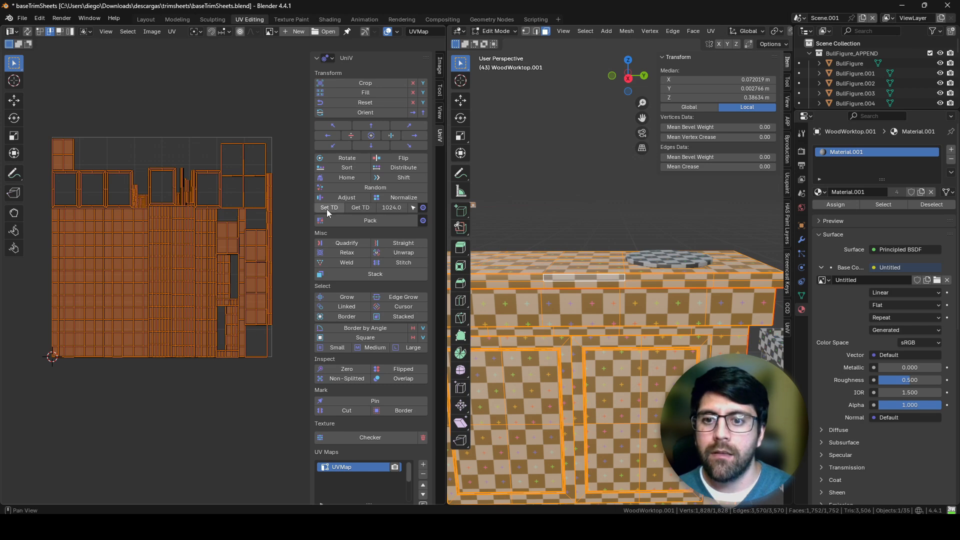
pyautogui.click(279, 224)
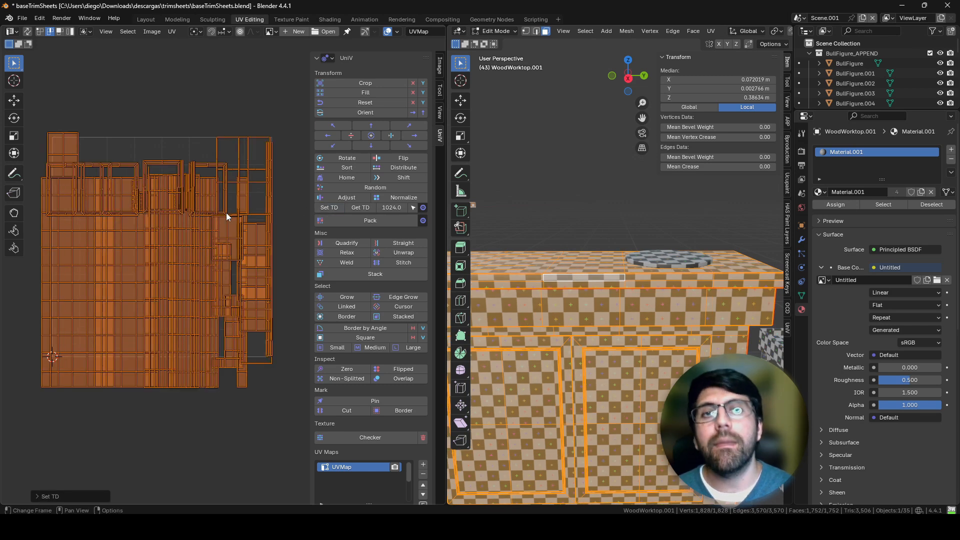
pyautogui.moveTo(180, 207); pyautogui.dragTo(198, 238, button='middle')
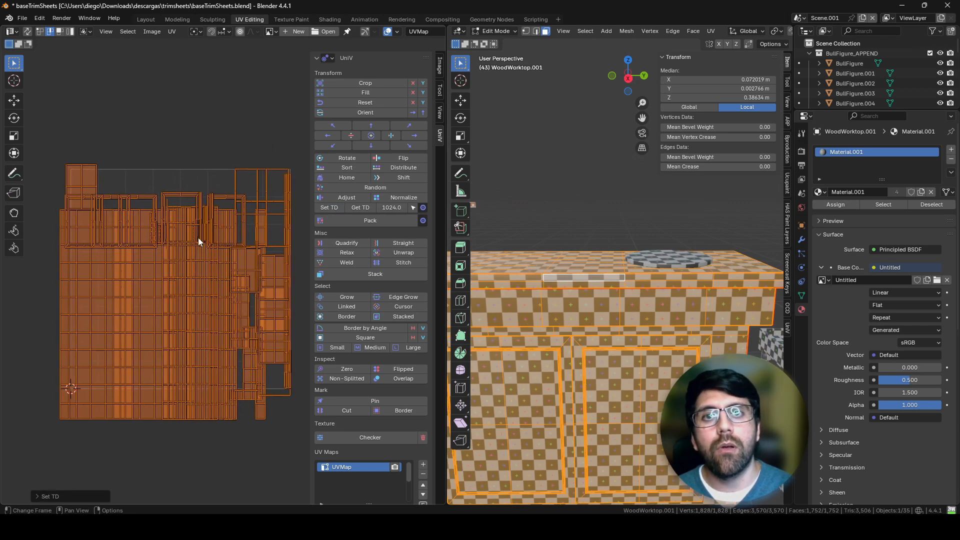
pyautogui.moveTo(121, 329); pyautogui.dragTo(78, 327, button='middle')
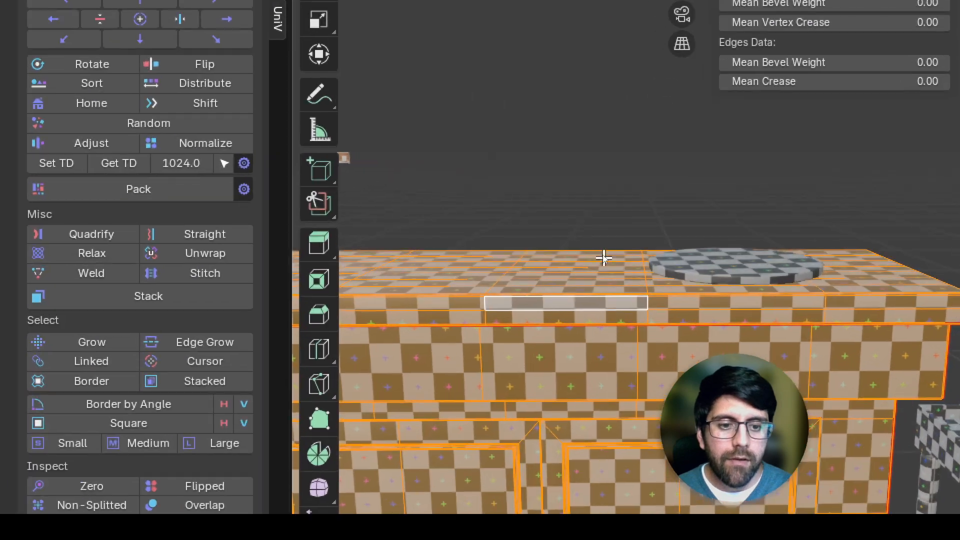
# Step: Return to Object Mode with a maximized 3D view and rotate the round board about 6° to align its checker pattern with the worktop's
pyautogui.press('Tab')
pyautogui.moveTo(661, 353); pyautogui.dragTo(545, 453, button='middle')
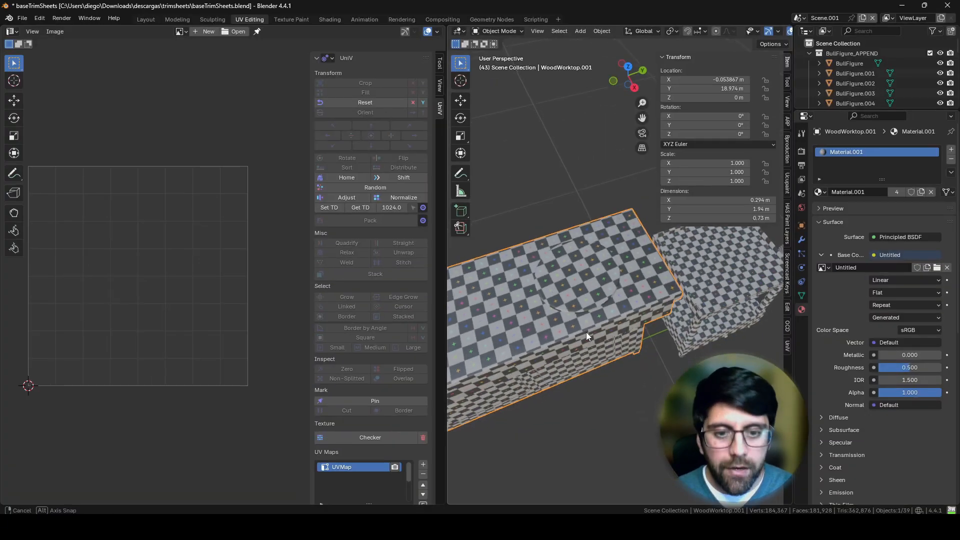
pyautogui.moveTo(570, 412); pyautogui.dragTo(527, 430, button='middle')
pyautogui.hotkey('ctrl', 'space')
pyautogui.scroll(2, 529, 235)
pyautogui.keyDown('shift'); pyautogui.moveTo(434, 254); pyautogui.dragTo(500, 275, button='middle'); pyautogui.keyUp('shift')
pyautogui.click(491, 267)
pyautogui.press('r')
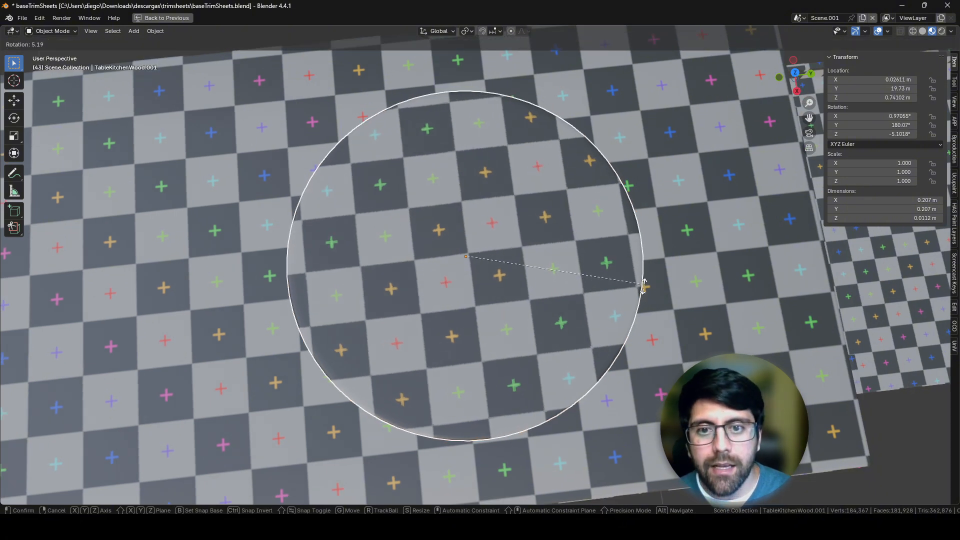
pyautogui.click(642, 286)
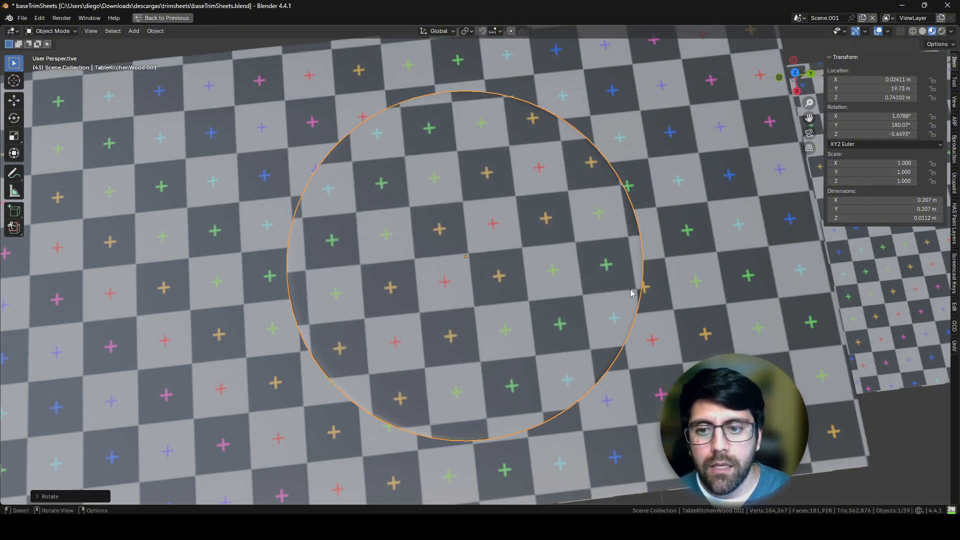
# Step: Move the round board about 0.02 m so its checker squares line up with those of the worktop
pyautogui.press('g')
pyautogui.click(614, 315)
pyautogui.keyDown('shift'); pyautogui.moveTo(614, 314); pyautogui.dragTo(559, 249, button='middle'); pyautogui.keyUp('shift')
pyautogui.scroll(-7, 559, 249)
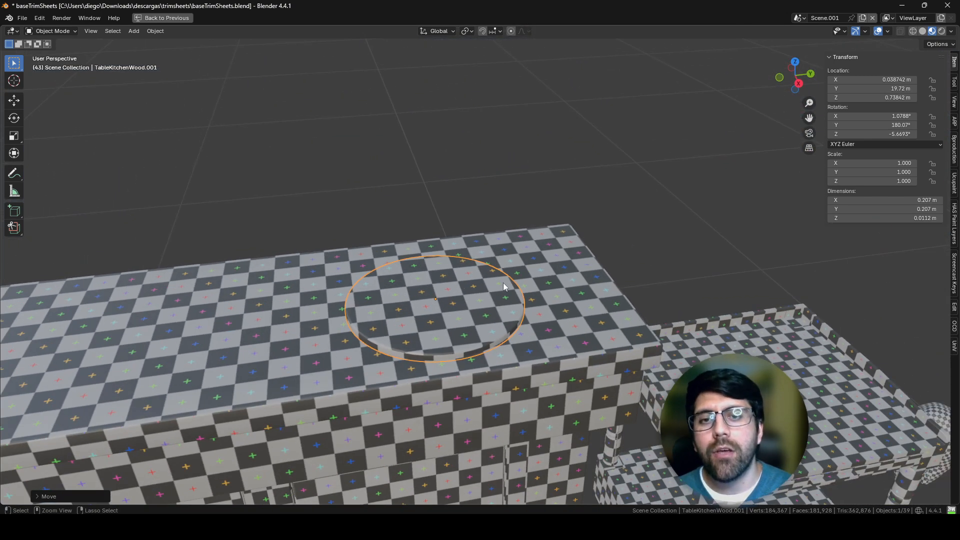
pyautogui.scroll(-3, 629, 371)
# Step: Restore the UV editing layout, apply a texel density of 1024 to the bull figure's UVs, pack them, and return to Object Mode
pyautogui.click(672, 298)
pyautogui.hotkey('ctrl', 'space')
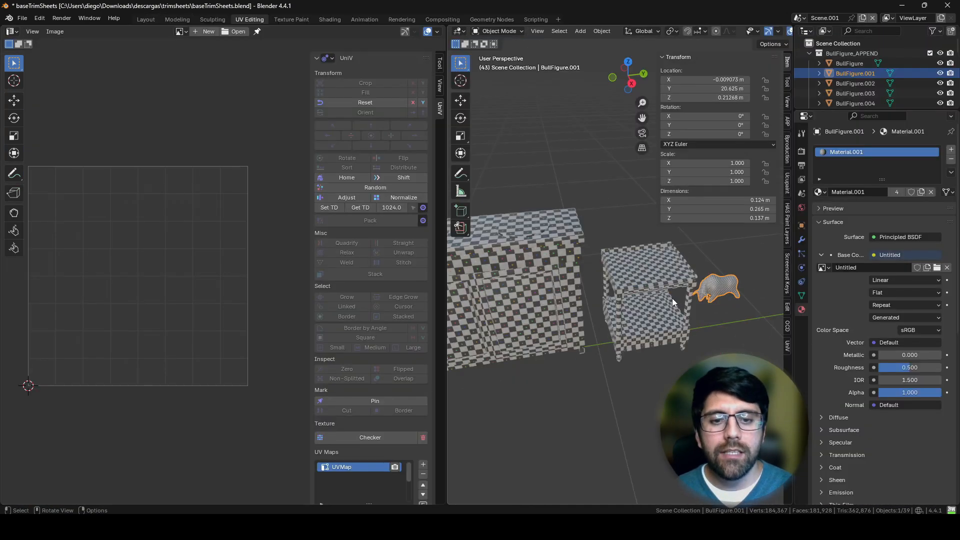
pyautogui.press('a')
pyautogui.click(722, 287)
pyautogui.press('Tab')
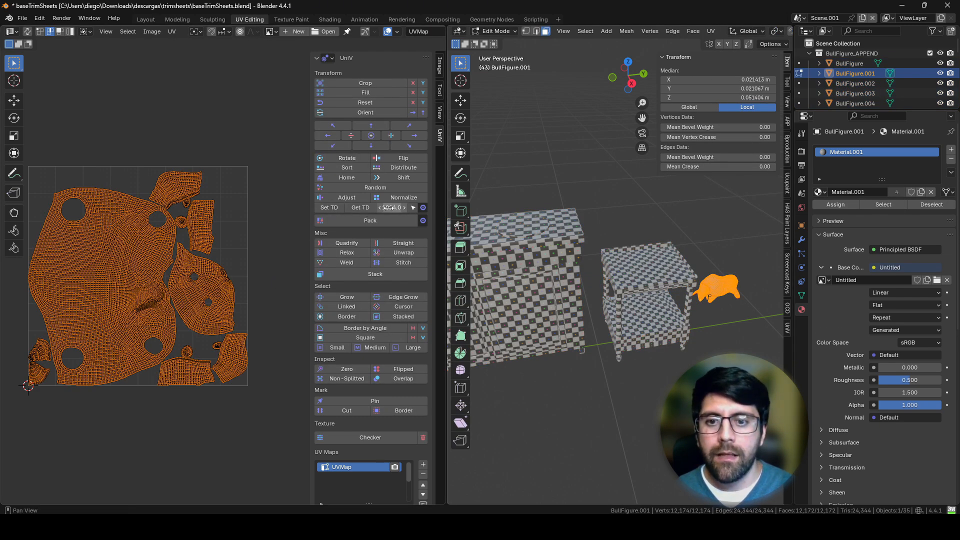
pyautogui.click(327, 207)
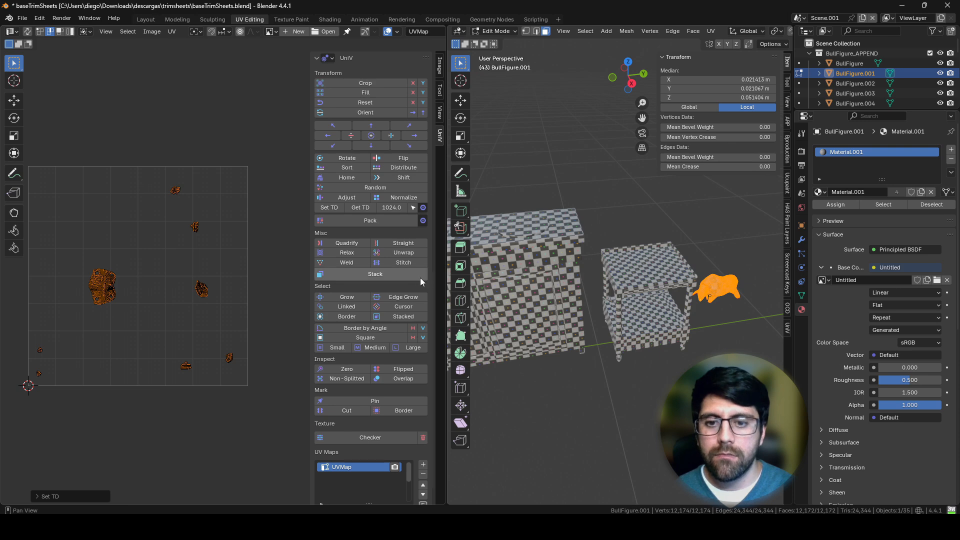
pyautogui.click(355, 221)
pyautogui.press('Tab')
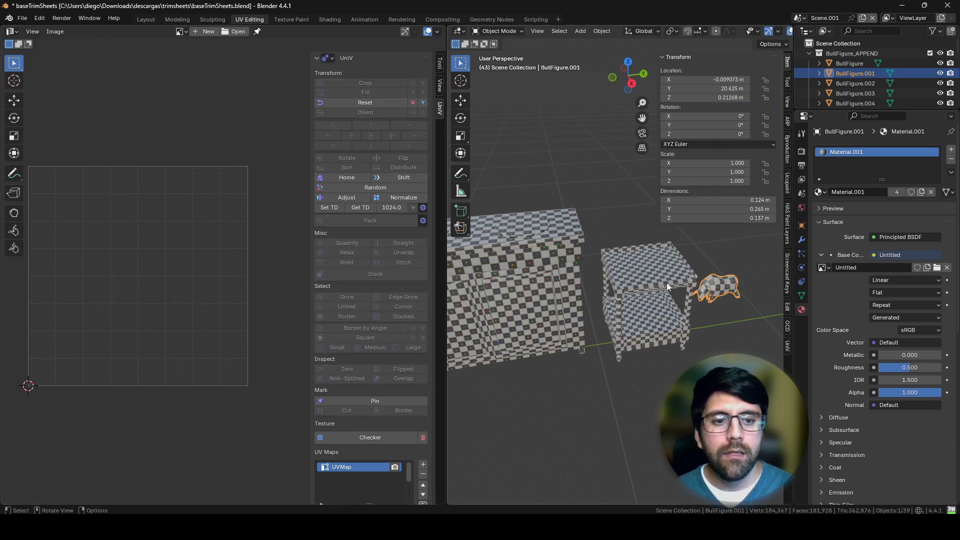
# Step: Apply a texel density of 1024 to the two-shelf bedside table's UVs in Edit Mode and pack them
pyautogui.click(667, 283)
pyautogui.press('Tab')
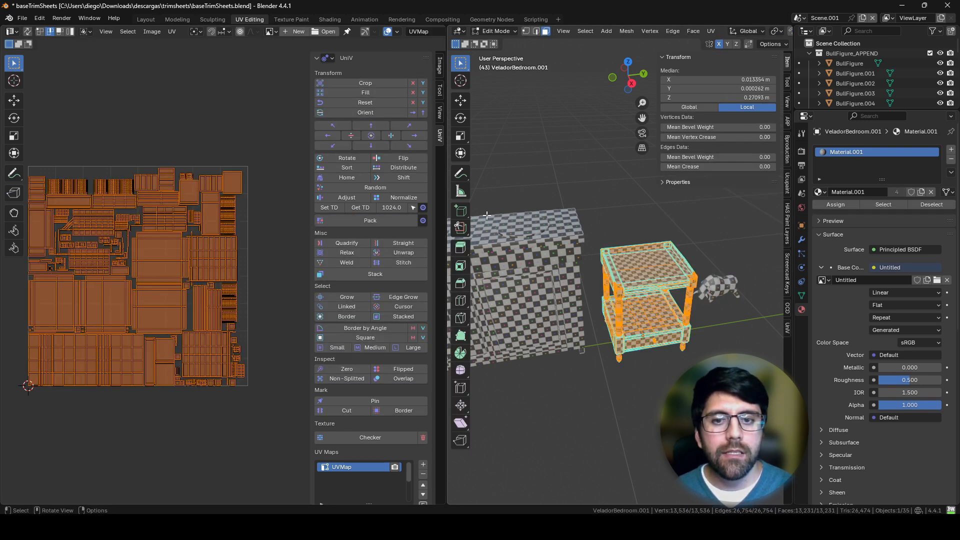
pyautogui.click(323, 208)
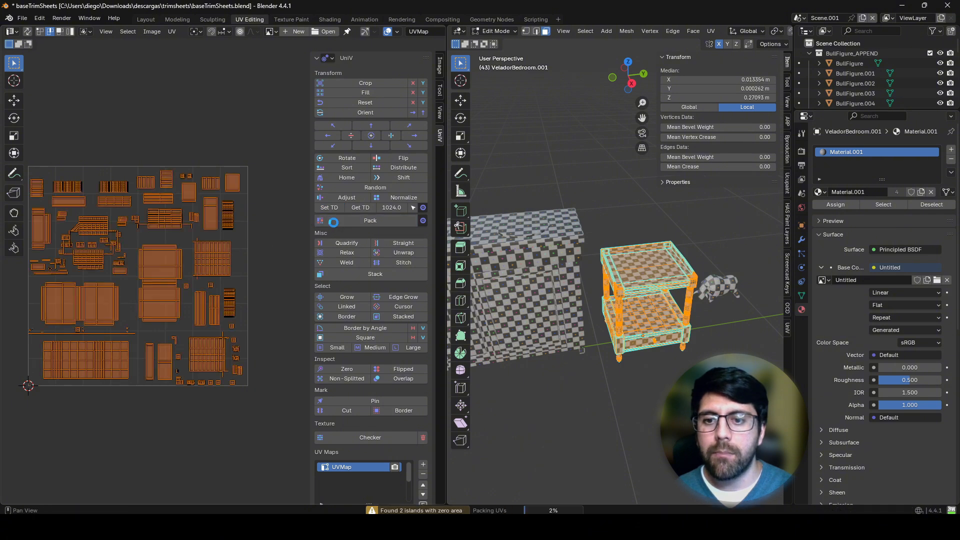
pyautogui.hotkey('ctrl', 'p')
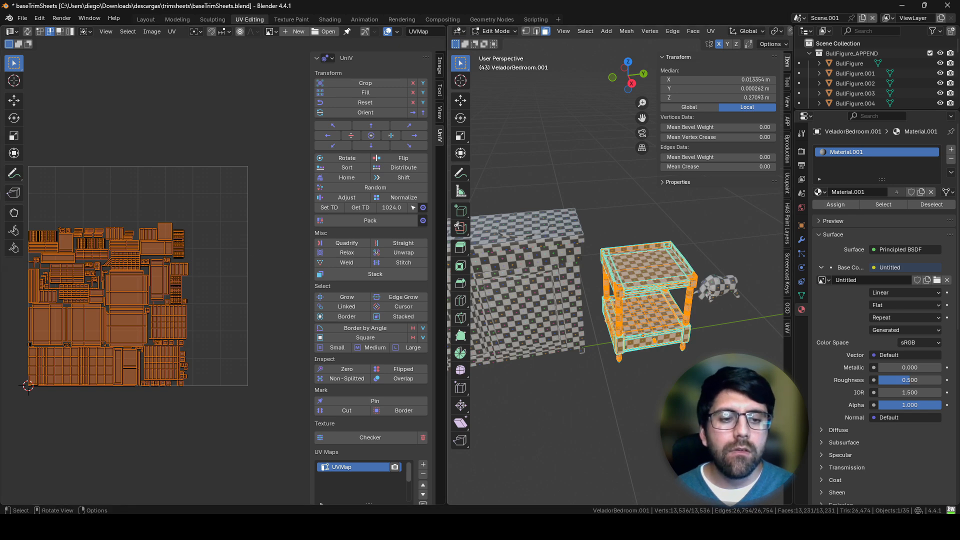
# Step: Switch Edit Mode to the bull figure and examine how much of the UV tile its packed islands occupy, ending in Object Mode
pyautogui.hotkey('alt', 'q')
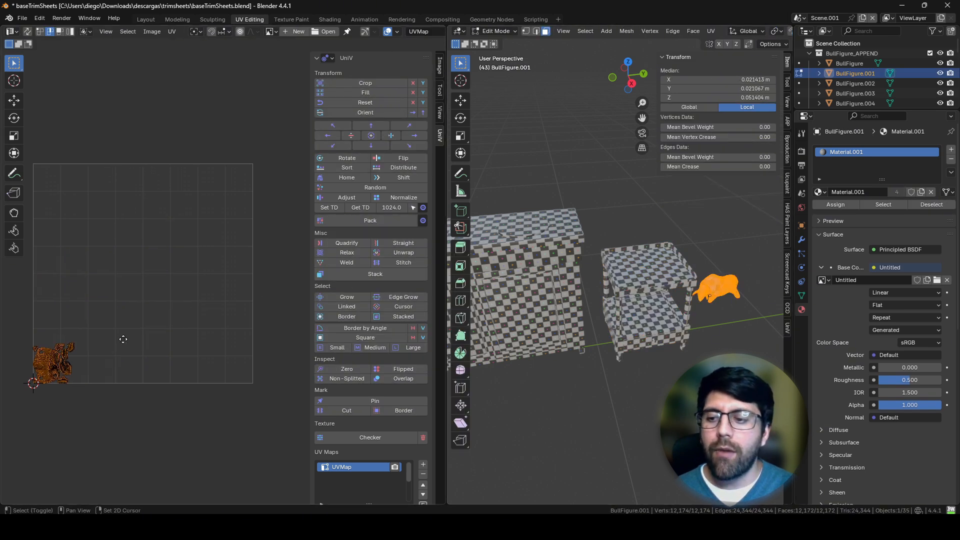
pyautogui.moveTo(123, 339); pyautogui.dragTo(210, 294, button='middle')
pyautogui.scroll(5, 191, 304)
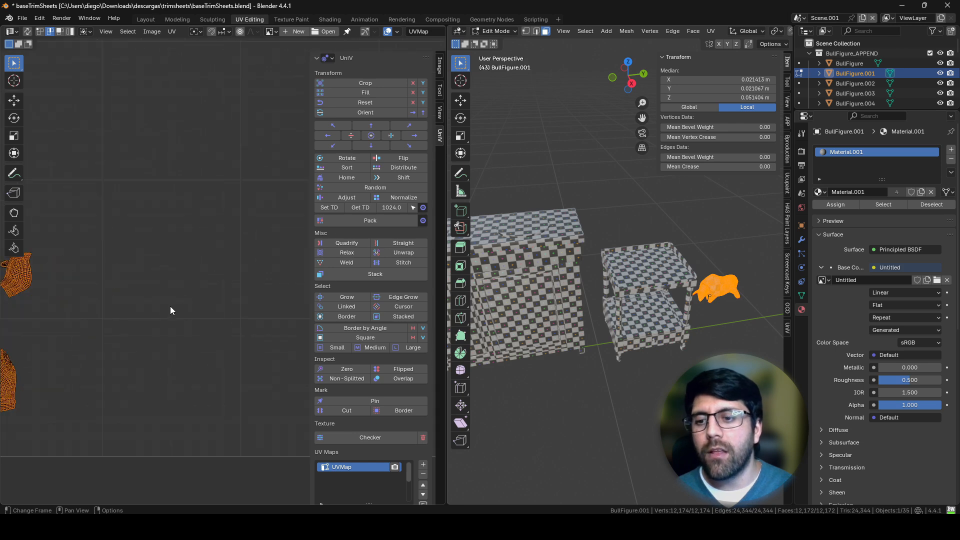
pyautogui.moveTo(116, 302); pyautogui.dragTo(248, 248, button='middle')
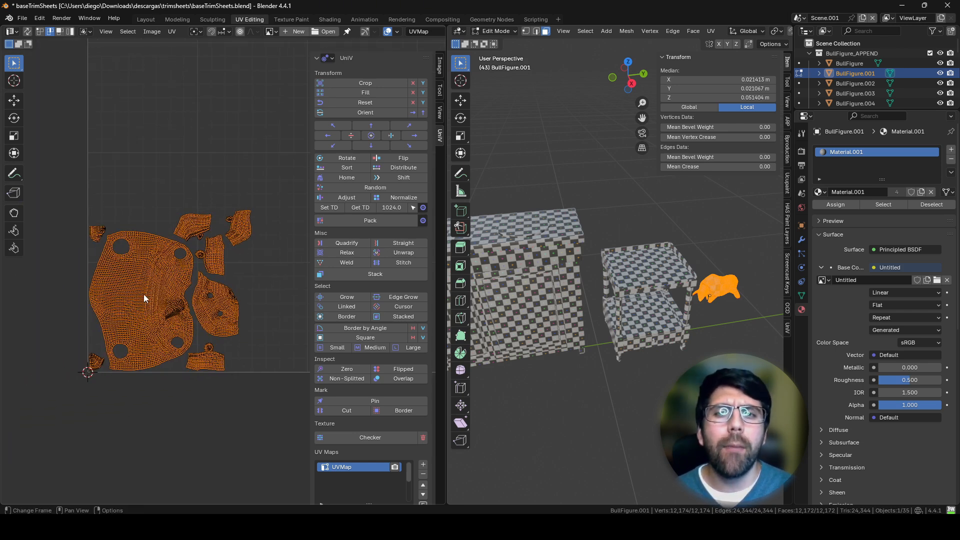
pyautogui.scroll(-5, 143, 294)
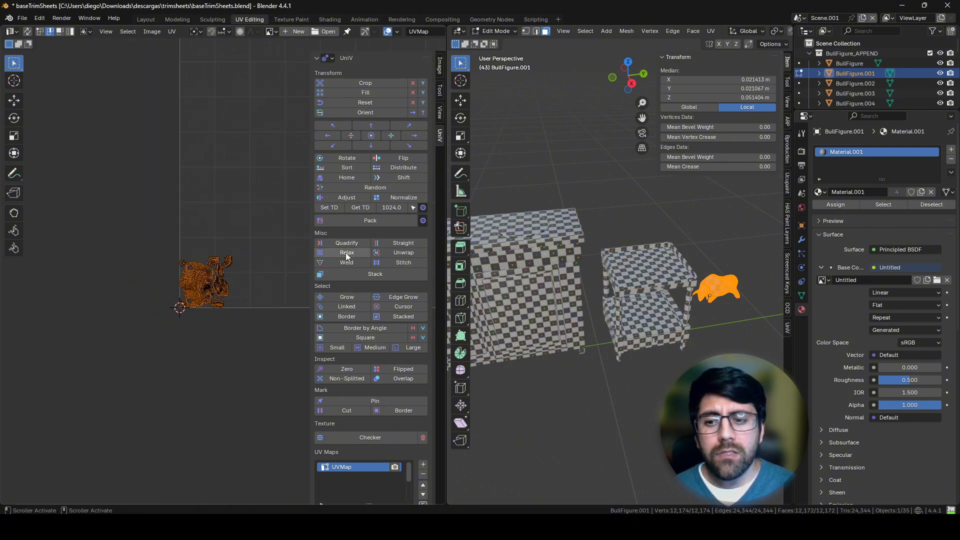
pyautogui.moveTo(235, 207); pyautogui.dragTo(147, 237, button='middle')
pyautogui.scroll(-1, 173, 230)
pyautogui.moveTo(197, 215); pyautogui.dragTo(209, 231, button='middle')
pyautogui.scroll(-1, 208, 231)
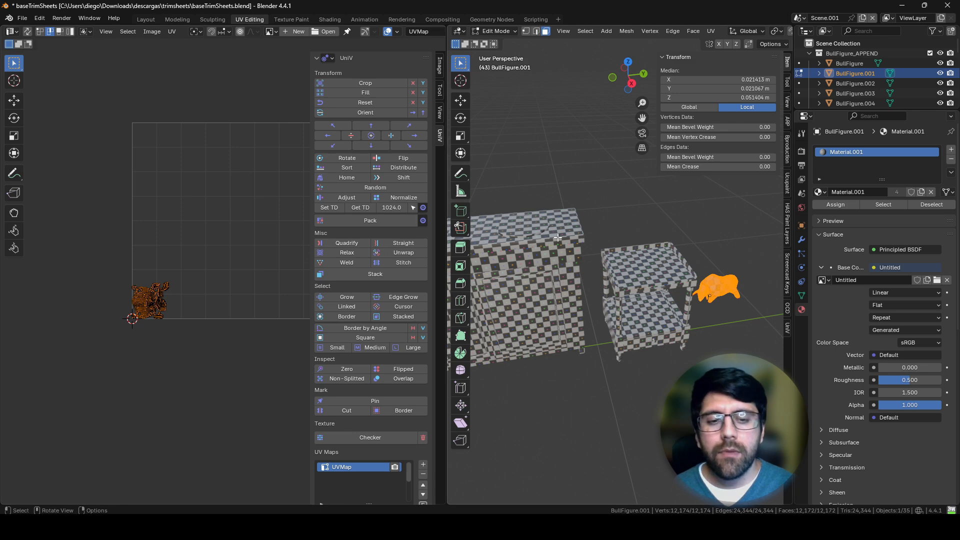
pyautogui.press('Tab')
pyautogui.press('Tab')
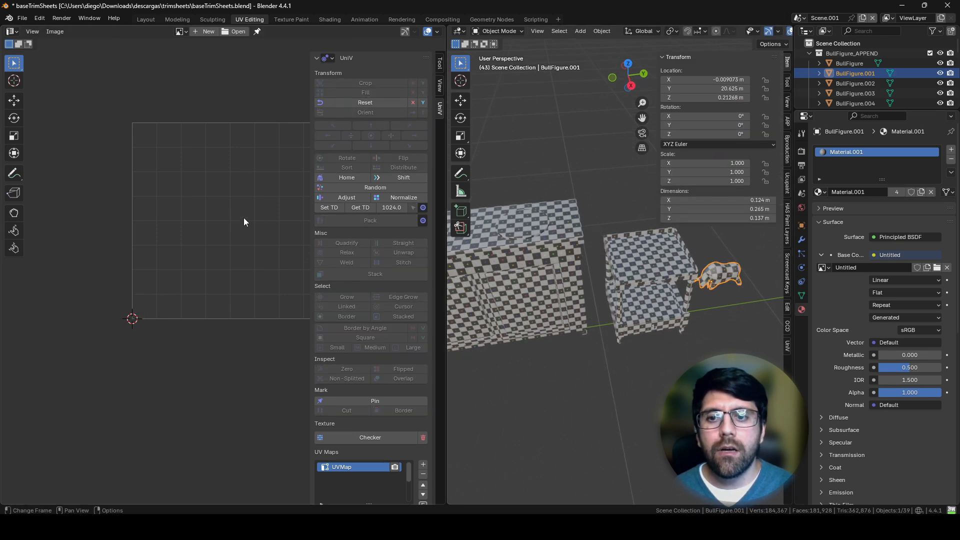
pyautogui.scroll(1, 226, 172)
pyautogui.moveTo(152, 262); pyautogui.dragTo(192, 235, button='middle')
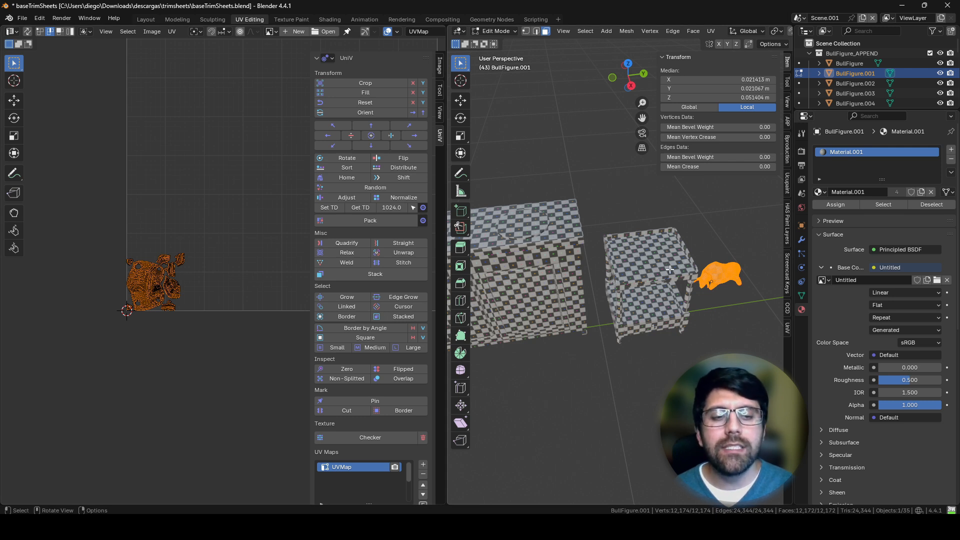
pyautogui.press('Tab')
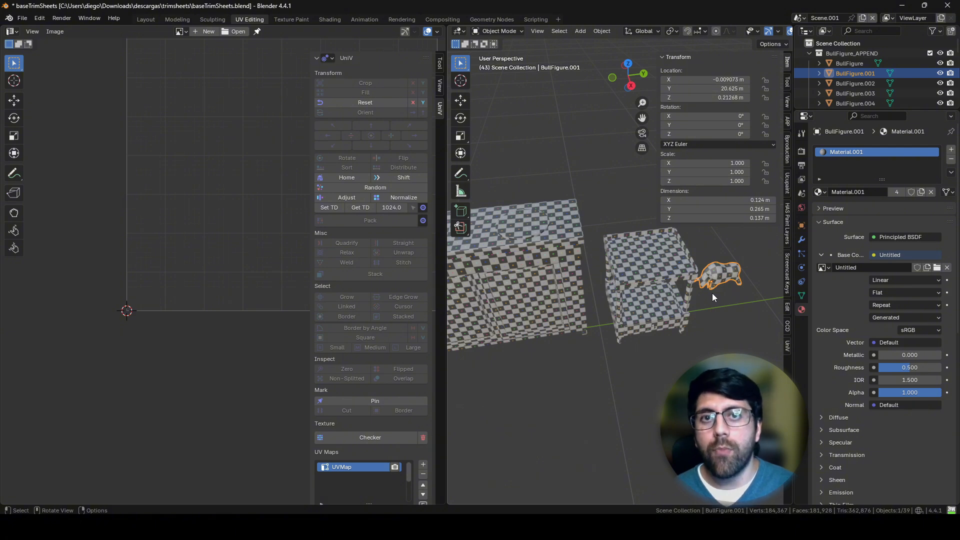
# Step: Add a 2 m mesh plane to the scene and view it from above
pyautogui.moveTo(692, 297); pyautogui.dragTo(601, 313, button='middle')
pyautogui.hotkey('shift', 'a')
pyautogui.moveTo(584, 310)
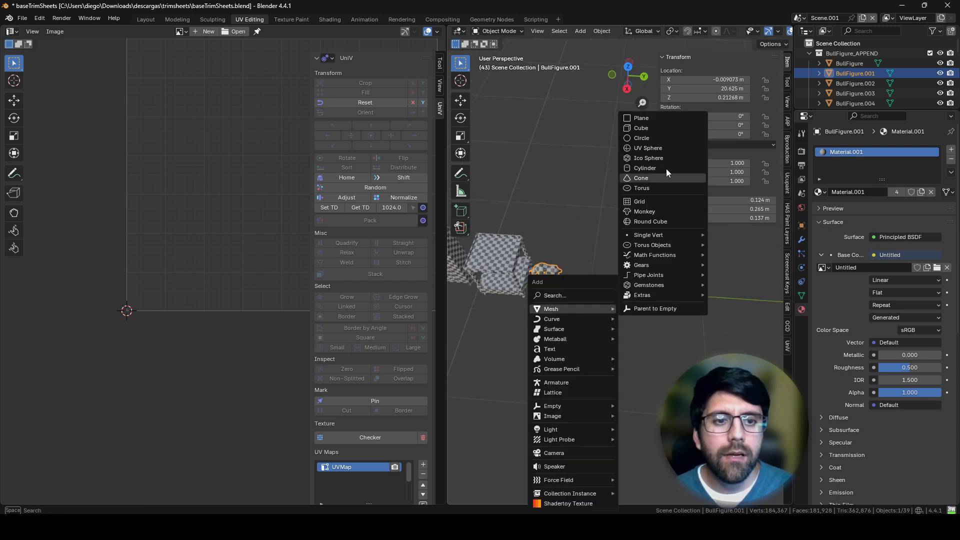
pyautogui.click(650, 120)
pyautogui.moveTo(617, 265); pyautogui.dragTo(623, 293, button='middle')
pyautogui.scroll(-5, 623, 295)
# Step: Move the plane next to the bull figure, to about X 0.13 m, Y 21.76 m, Z 0.02 m
pyautogui.press('g')
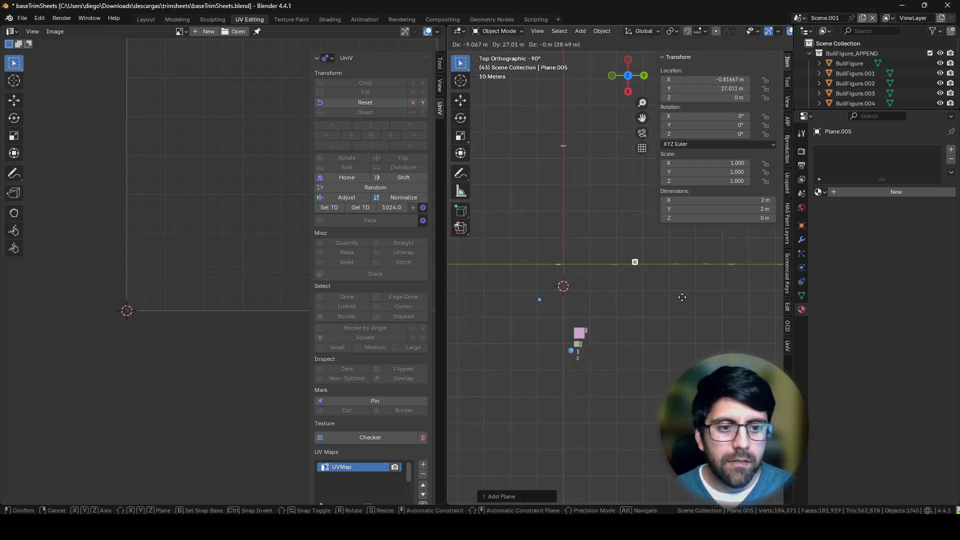
pyautogui.click(679, 296)
pyautogui.scroll(6, 689, 287)
pyautogui.press('g')
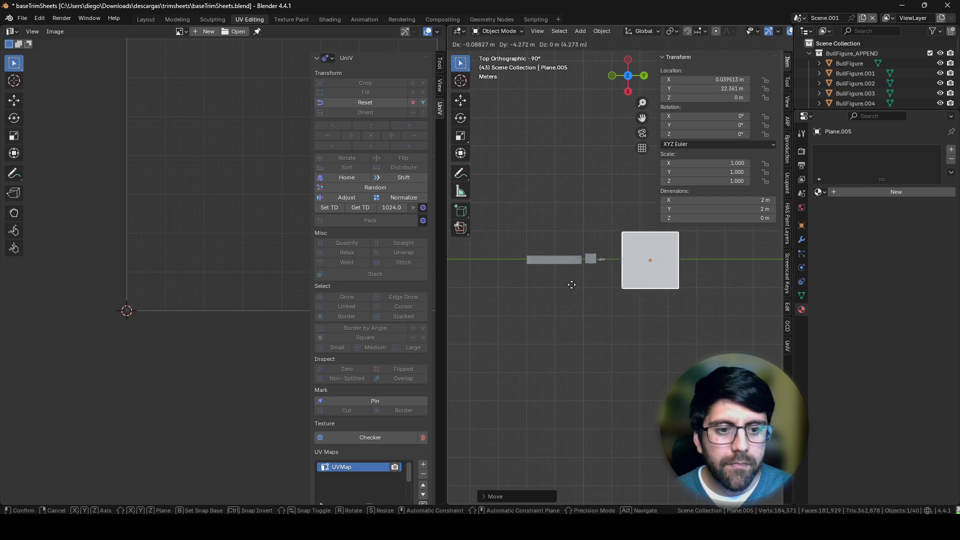
pyautogui.keyDown('alt'); pyautogui.moveTo(572, 285); pyautogui.dragTo(701, 321, button='middle'); pyautogui.keyUp('alt')
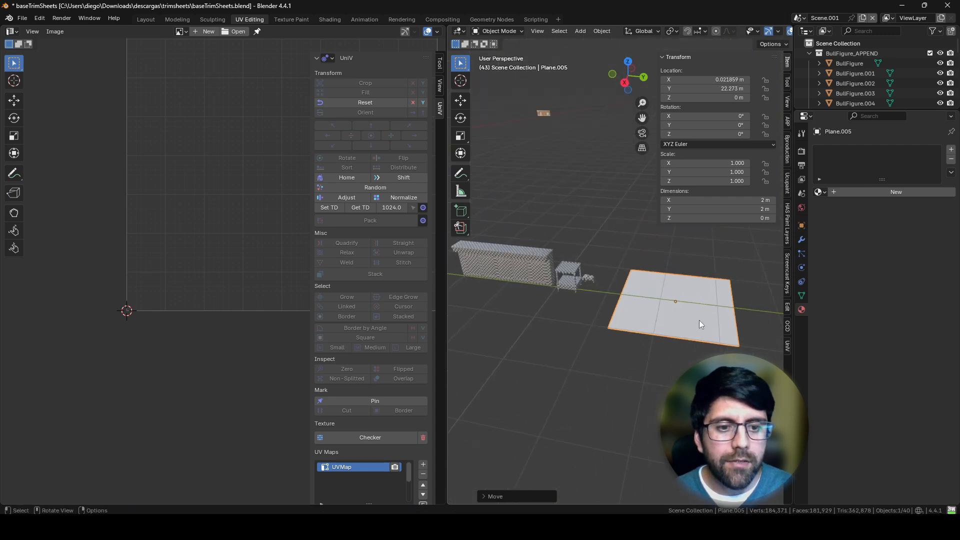
pyautogui.click(671, 332)
pyautogui.scroll(3, 675, 310)
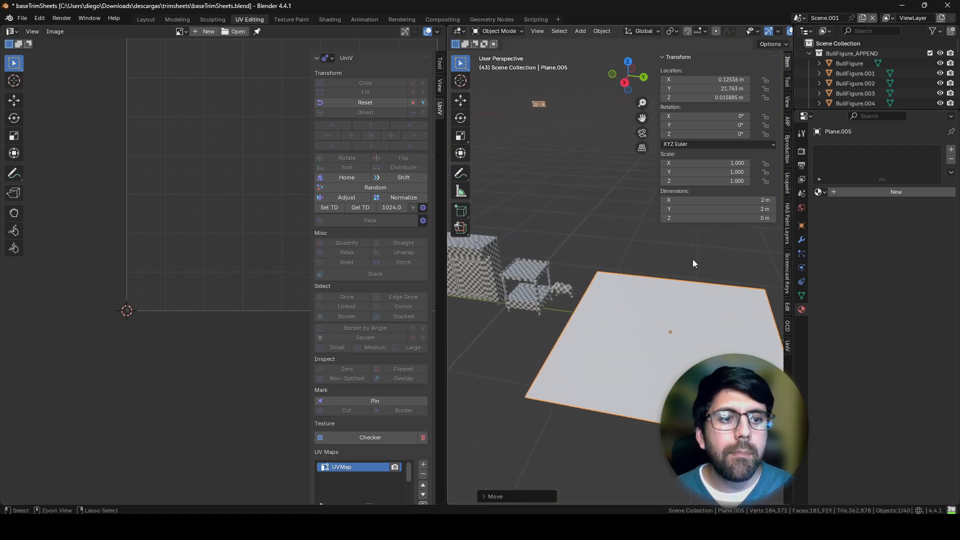
# Step: Set the plane's X and Y dimensions to 1 m
pyautogui.moveTo(767, 201); pyautogui.dragTo(767, 210)
pyautogui.write('1')
pyautogui.press('Return')
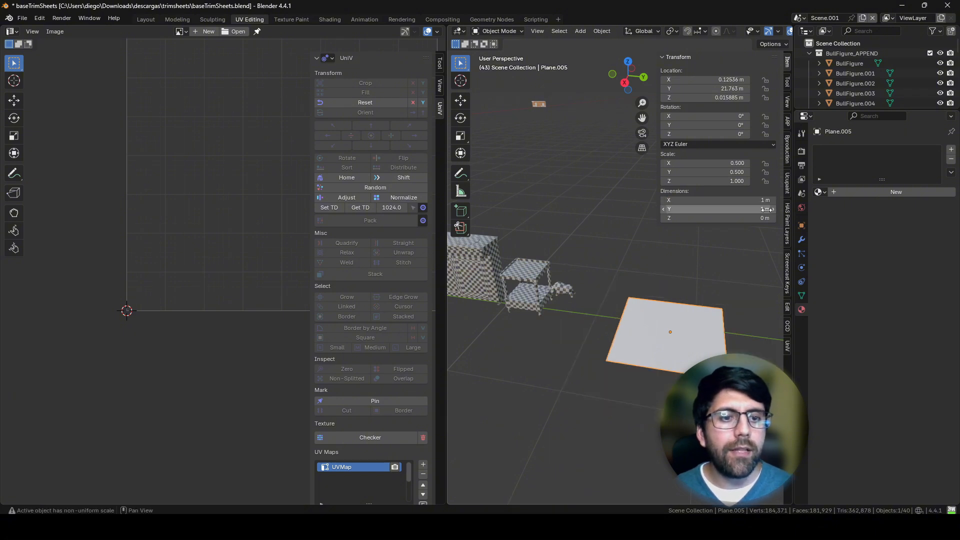
pyautogui.moveTo(659, 278); pyautogui.dragTo(584, 254, button='middle')
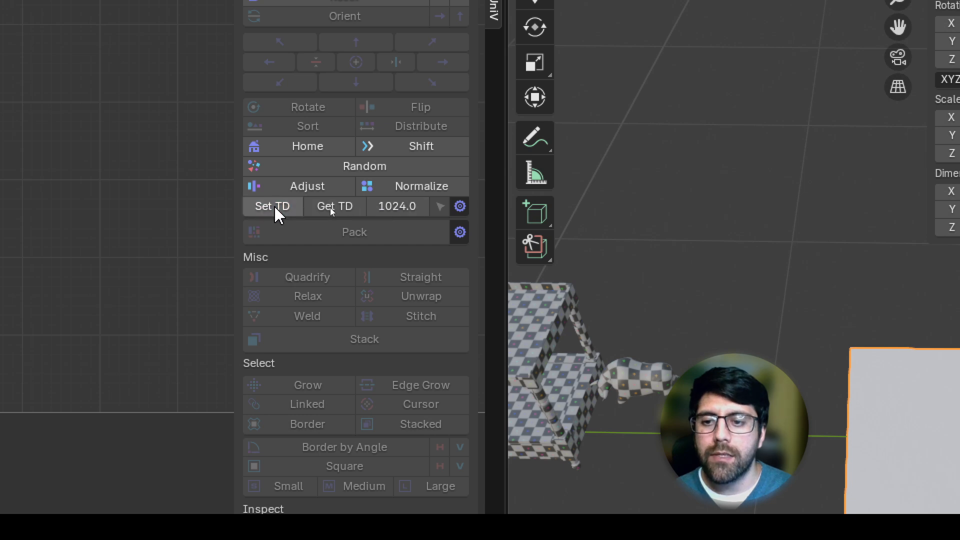
# Step: Apply a texel density of 1024 to the plane's UVs in Edit Mode and return to Object Mode
pyautogui.press('Tab')
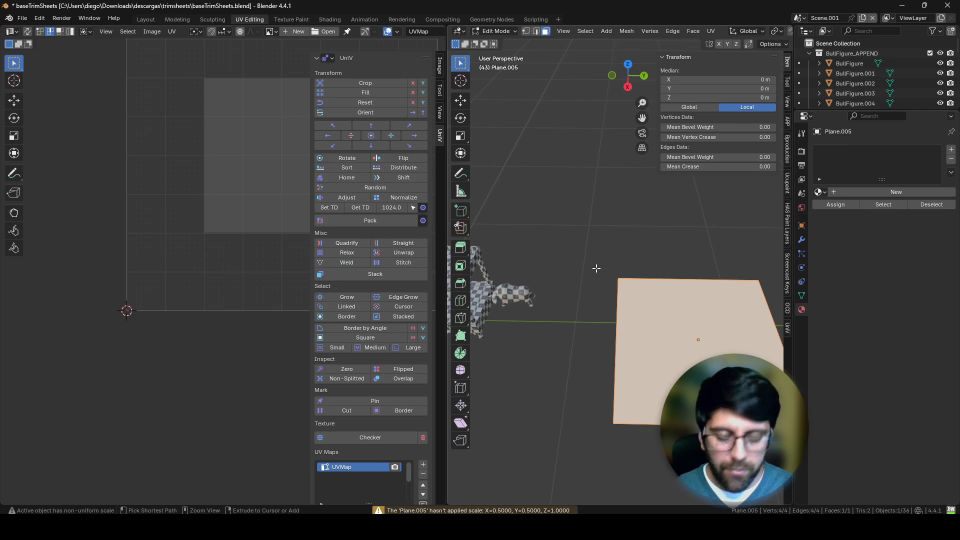
pyautogui.click(258, 209)
pyautogui.moveTo(215, 205); pyautogui.dragTo(105, 252, button='middle')
pyautogui.click(325, 208)
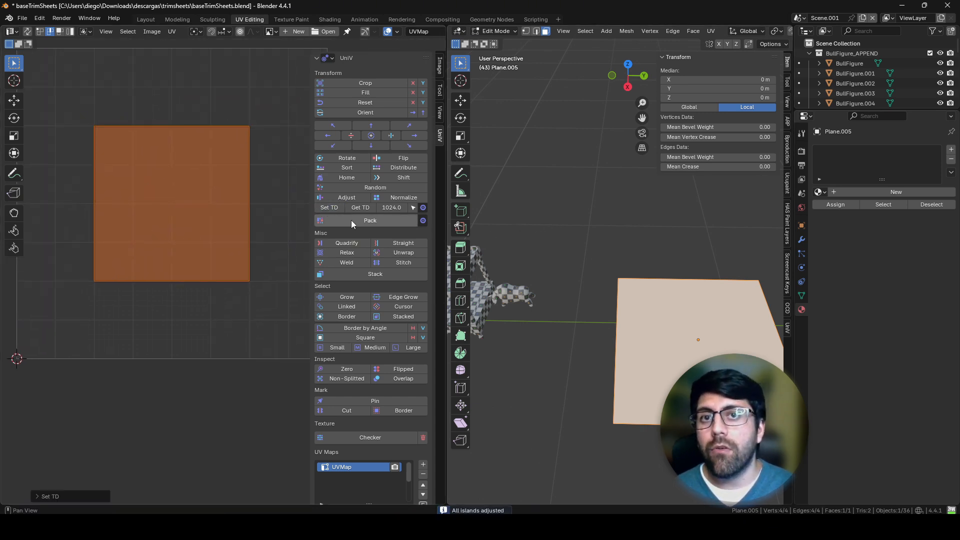
pyautogui.press('Tab')
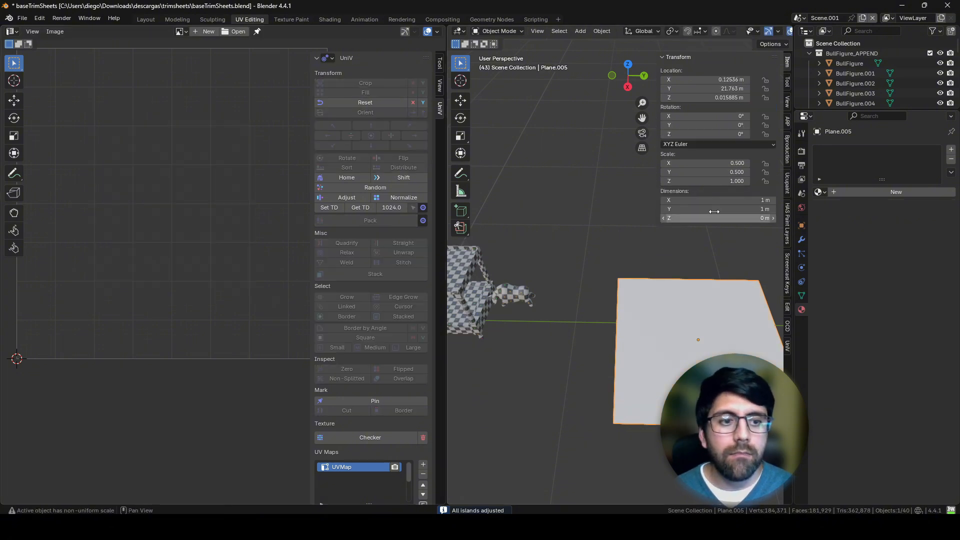
# Step: Unwrap the plane with Unwrap Angle Based in Edit Mode and apply a texel density of 1024 to its UVs
pyautogui.press('Tab')
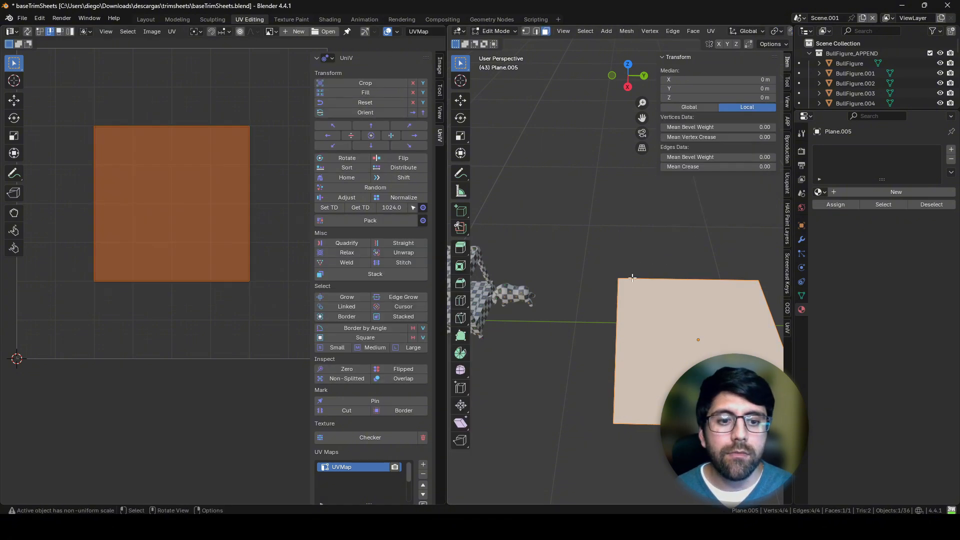
pyautogui.press('u')
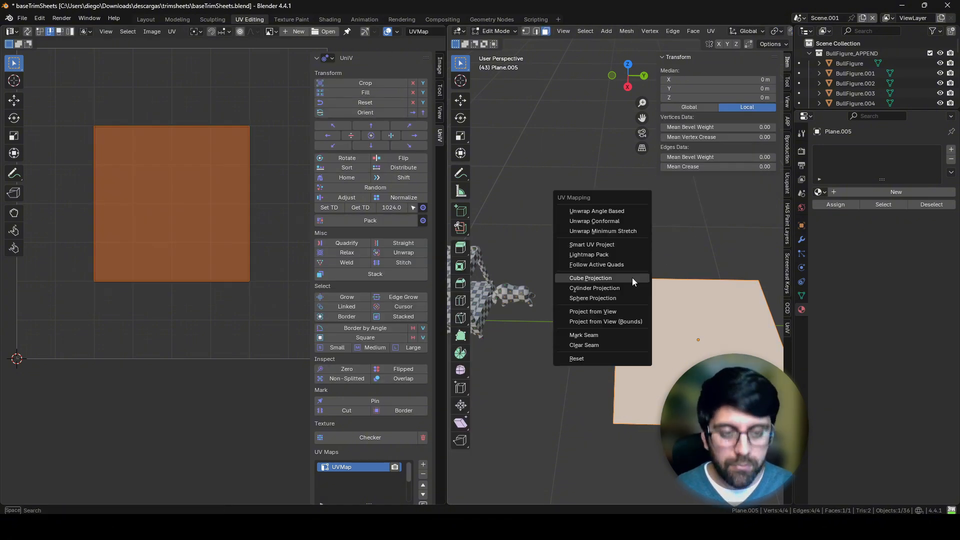
pyautogui.click(612, 212)
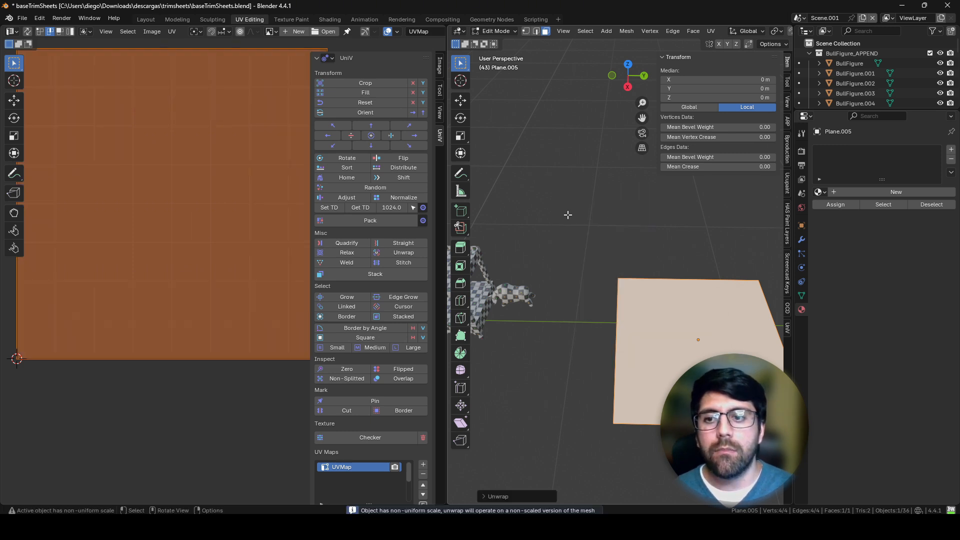
pyautogui.click(334, 209)
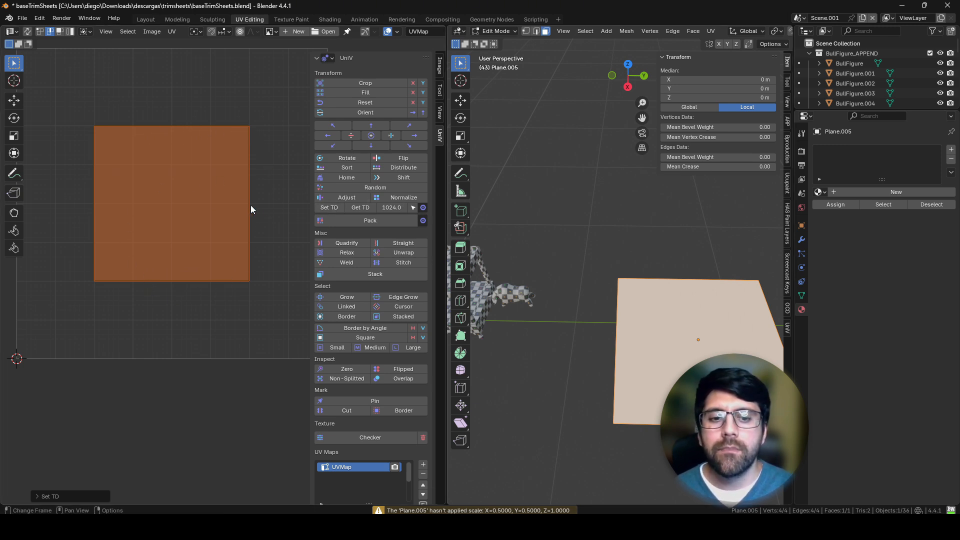
# Step: Switch Edit Mode from the plane to the bull figure and compare its UV islands' size with the plane's UV square
pyautogui.keyDown('shift'); pyautogui.moveTo(551, 267); pyautogui.dragTo(584, 263, button='middle'); pyautogui.keyUp('shift')
pyautogui.press('Tab')
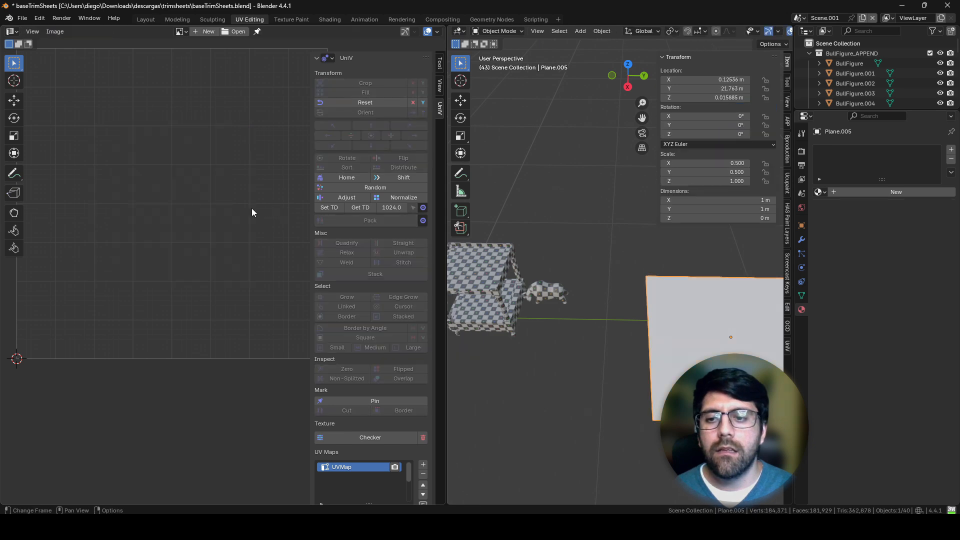
pyautogui.press('Tab')
pyautogui.click(542, 289)
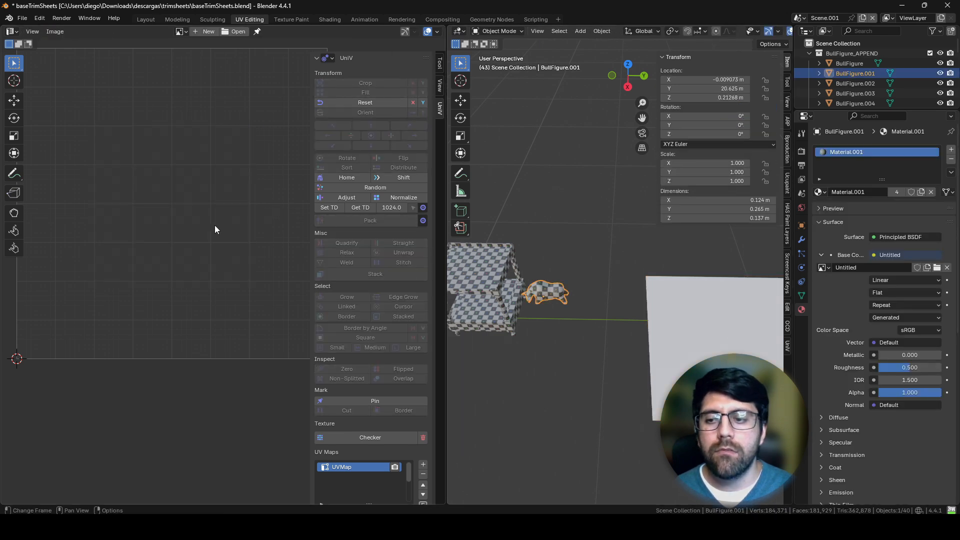
pyautogui.press('Tab')
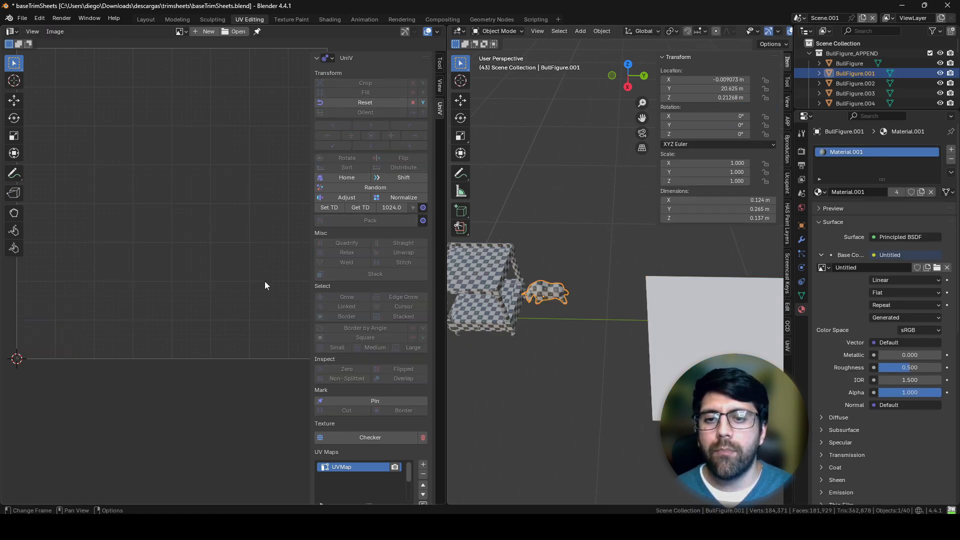
pyautogui.press('Tab')
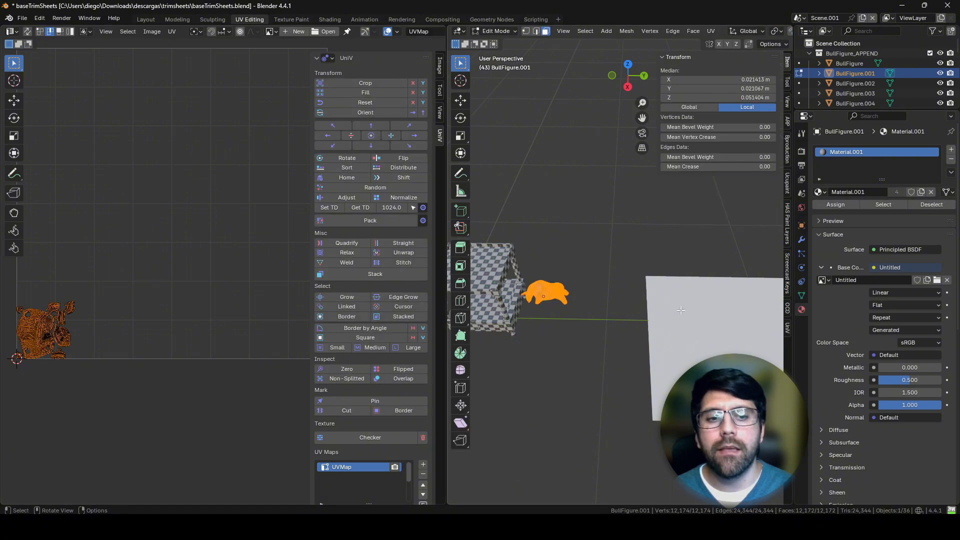
# Step: Show the bull figure up close in Edit Mode with its entire mesh selected and its UV islands in view
pyautogui.click(689, 314)
pyautogui.press('Tab')
pyautogui.keyDown('shift'); pyautogui.moveTo(556, 322); pyautogui.dragTo(628, 314, button='middle'); pyautogui.keyUp('shift')
pyautogui.scroll(2, 576, 326)
pyautogui.press('Tab')
pyautogui.press('a')
pyautogui.moveTo(150, 306); pyautogui.dragTo(253, 187, button='middle')
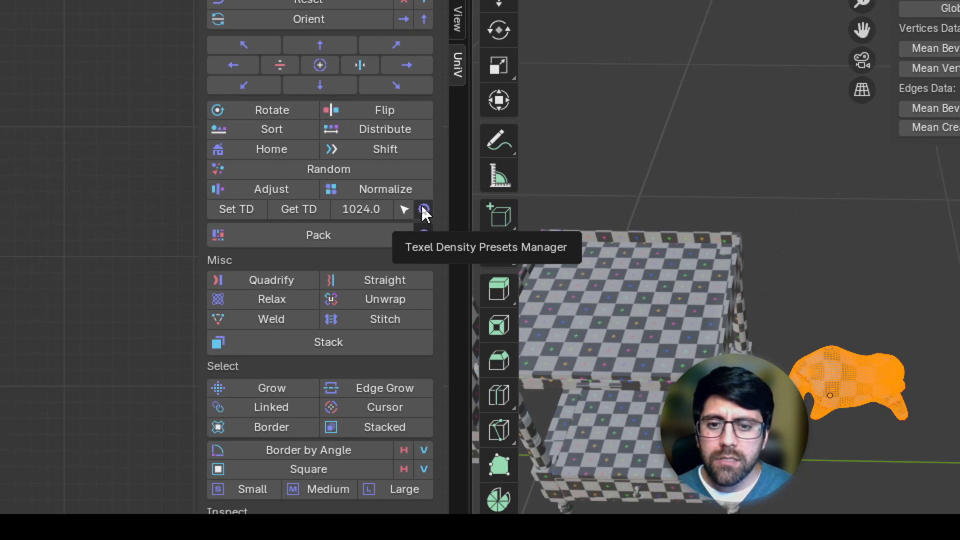
# Step: Set the texel density texture size to 512 and apply a density of 1024 to the bull figure's UVs
pyautogui.click(423, 208)
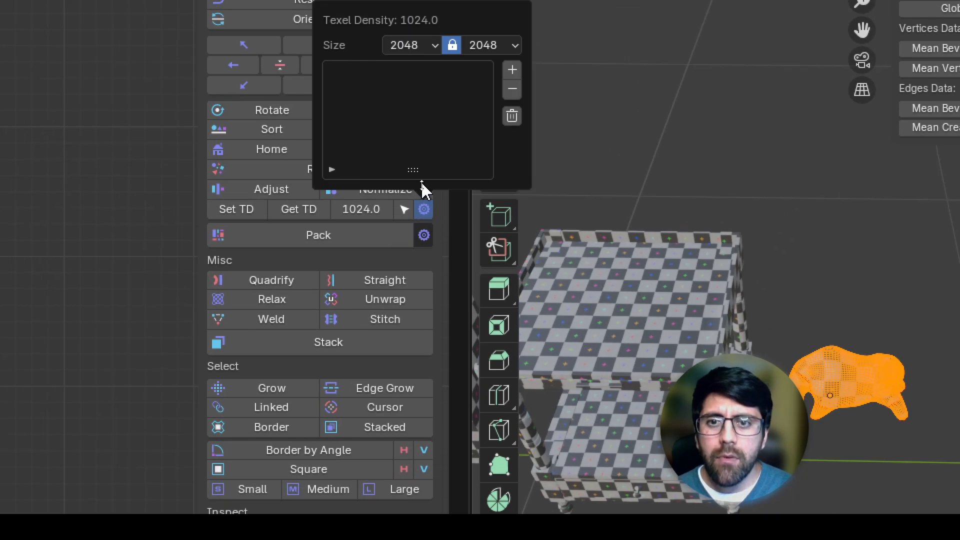
pyautogui.click(424, 304)
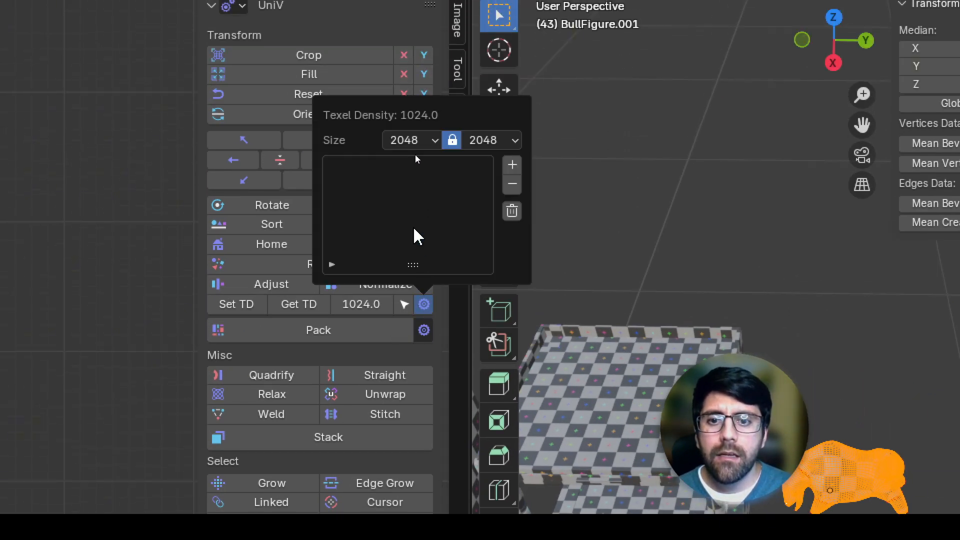
pyautogui.click(408, 141)
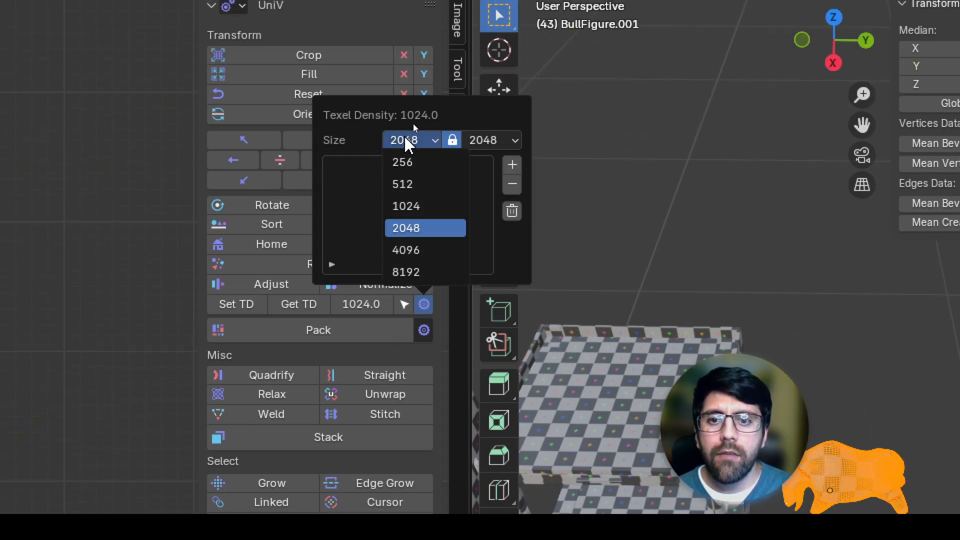
pyautogui.click(412, 184)
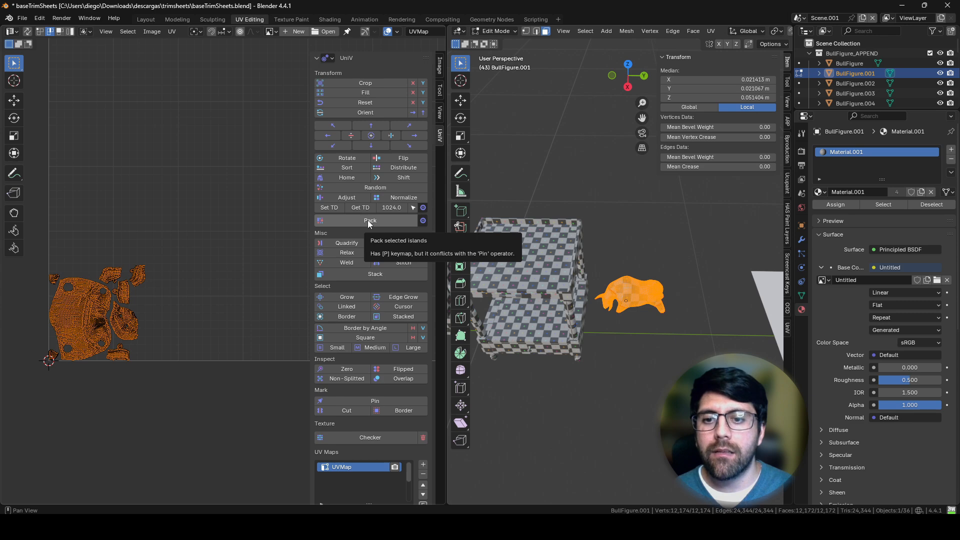
pyautogui.click(332, 208)
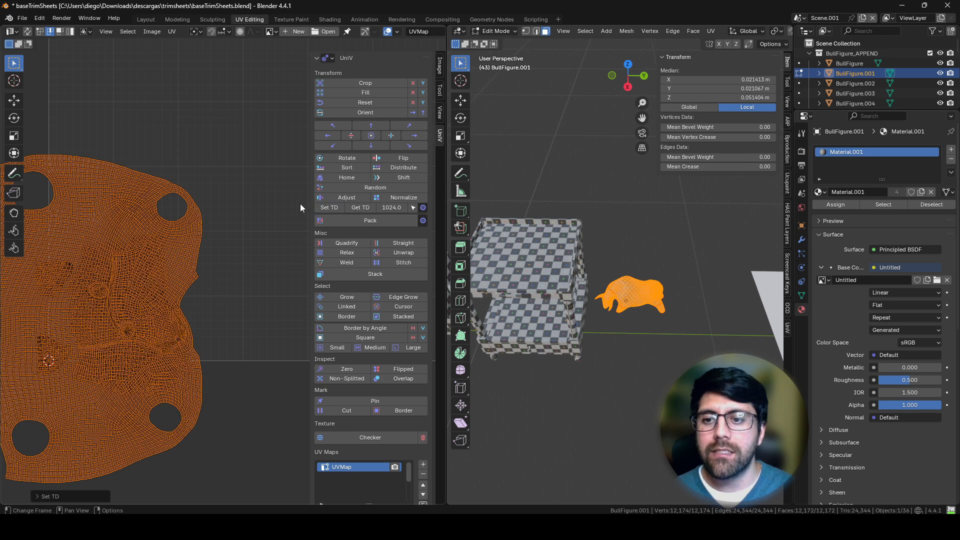
# Step: Move the bull figure's enlarged UV islands inside the UV tile and pack them
pyautogui.scroll(-3, 233, 206)
pyautogui.moveTo(233, 218); pyautogui.dragTo(179, 254, button='middle')
pyautogui.press('g')
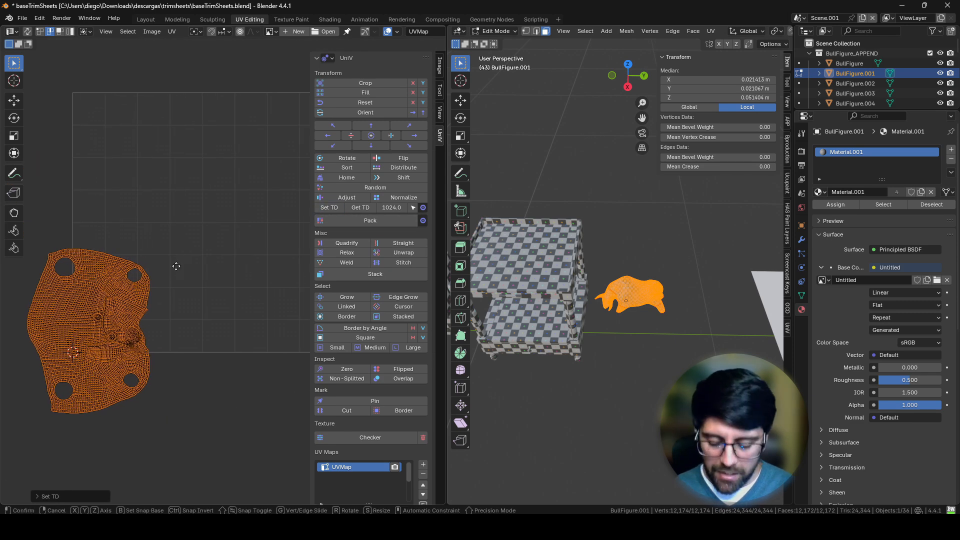
pyautogui.click(291, 170)
pyautogui.moveTo(251, 223); pyautogui.dragTo(203, 257, button='middle')
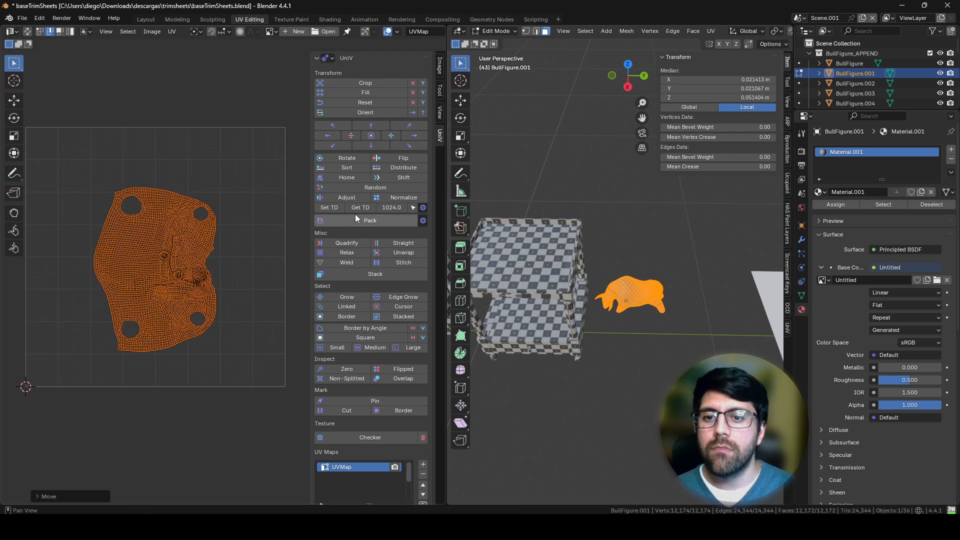
pyautogui.click(367, 220)
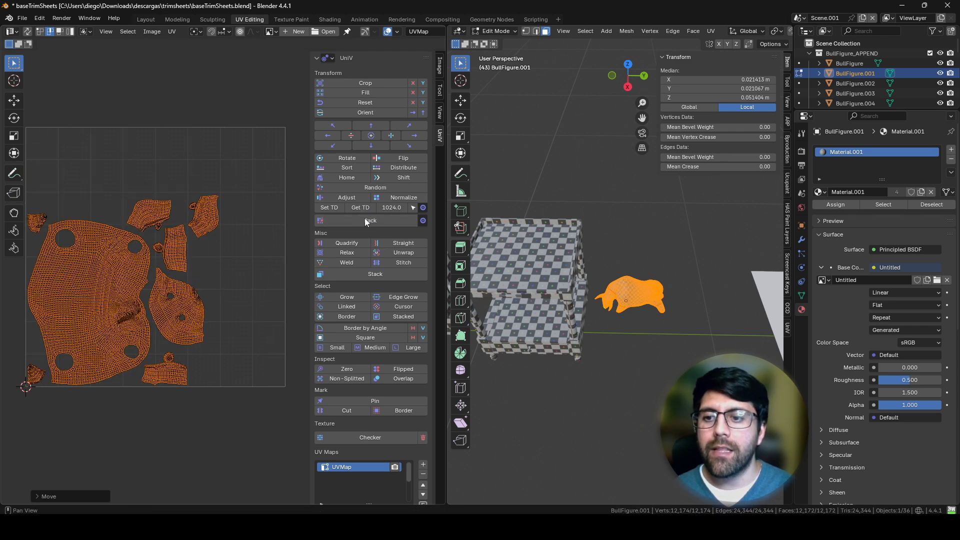
pyautogui.click(424, 220)
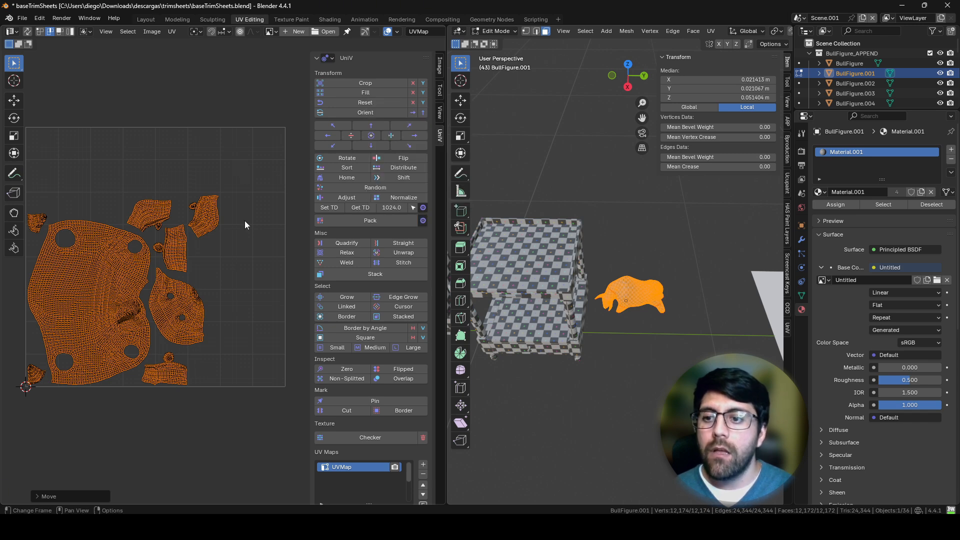
# Step: Return the bull figure to Object Mode and examine its checker pattern against the bedside table's in a maximized 3D viewport
pyautogui.moveTo(246, 221); pyautogui.dragTo(265, 220, button='middle')
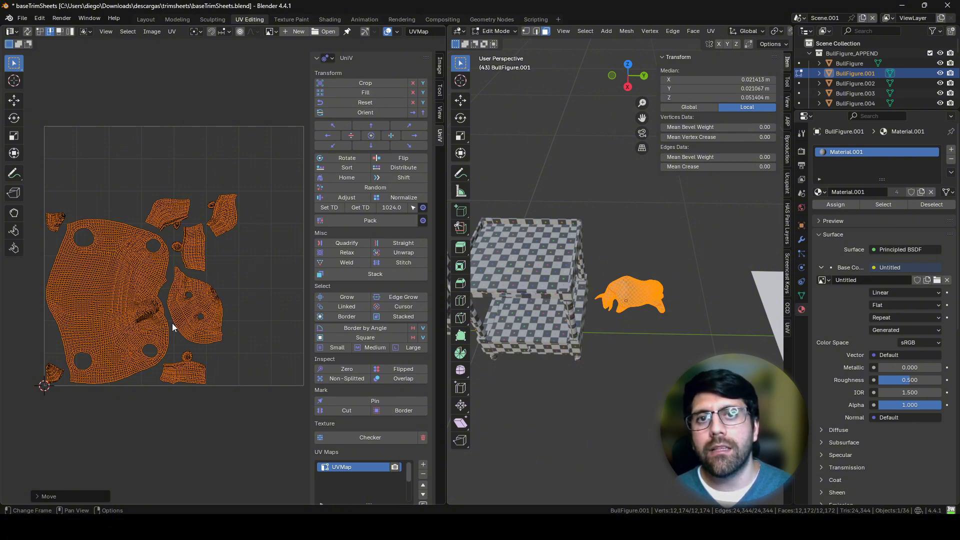
pyautogui.moveTo(595, 280); pyautogui.dragTo(593, 279, button='middle')
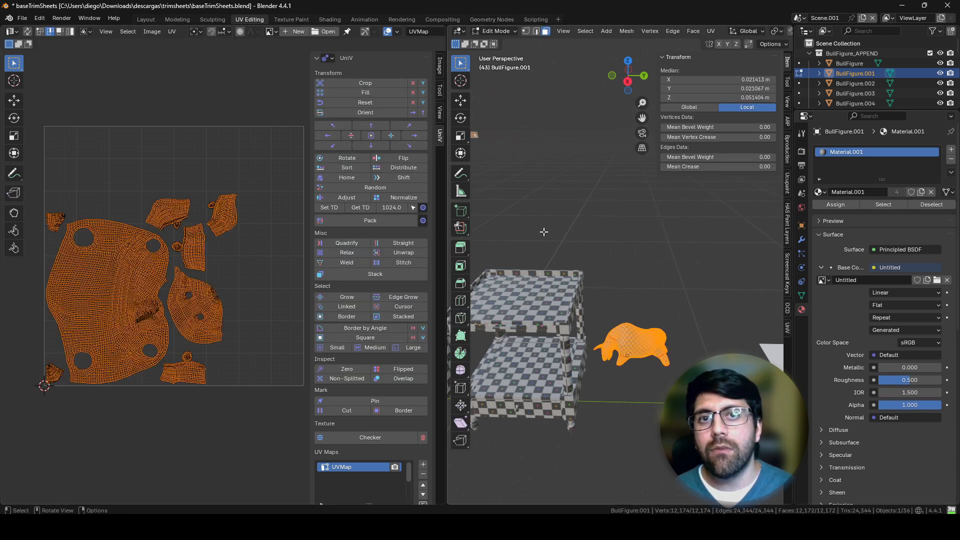
pyautogui.moveTo(544, 230)
pyautogui.mouseDown(button='middle')
pyautogui.moveTo(550, 354)
pyautogui.moveTo(549, 227)
pyautogui.mouseUp(button='middle')
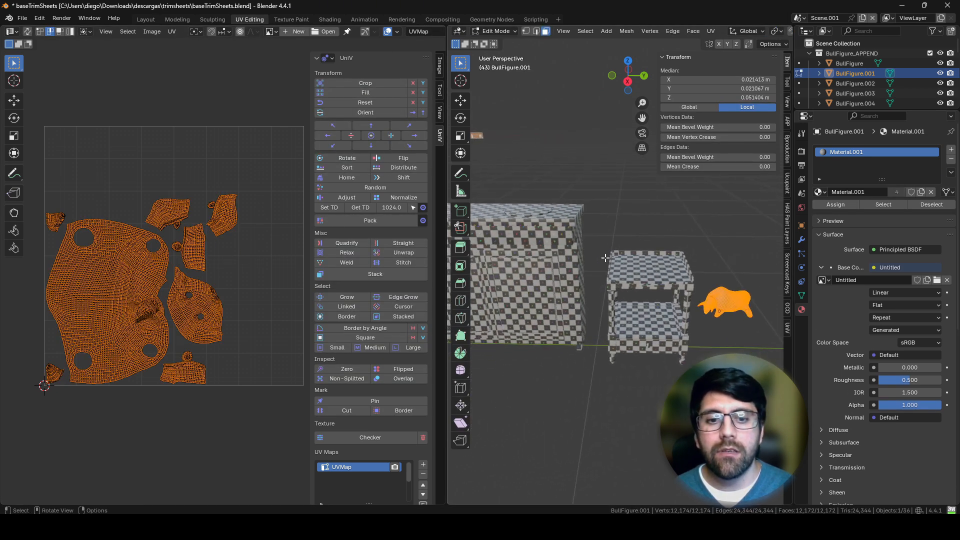
pyautogui.press('Tab')
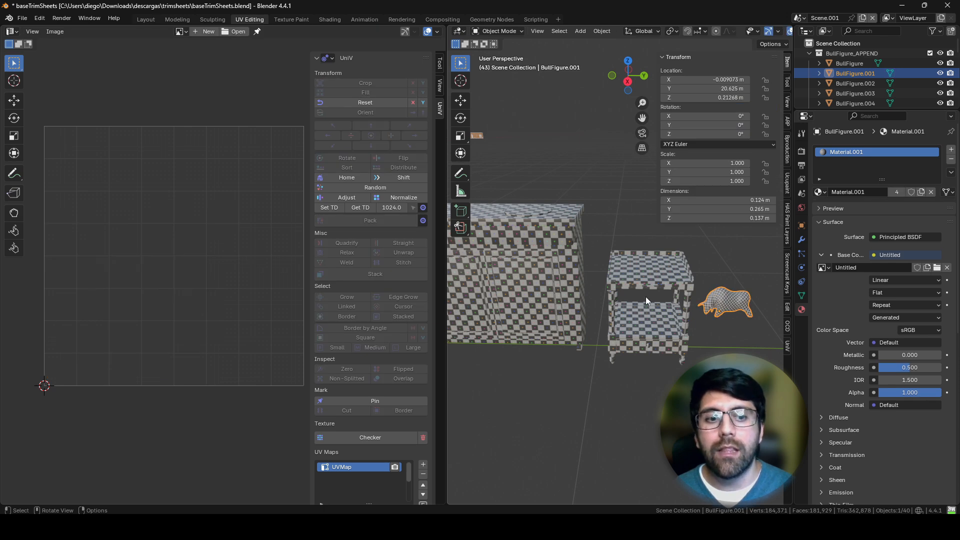
pyautogui.press('Tab')
pyautogui.moveTo(646, 296); pyautogui.dragTo(603, 308, button='middle')
pyautogui.press('Tab')
pyautogui.press('KP_Decimal')
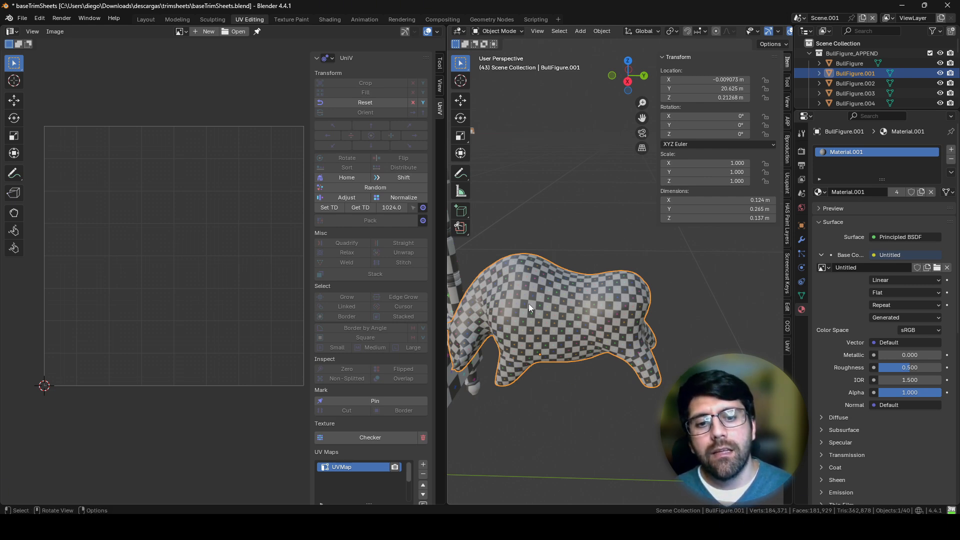
pyautogui.moveTo(622, 317)
pyautogui.mouseDown(button='middle')
pyautogui.moveTo(634, 314)
pyautogui.moveTo(615, 311)
pyautogui.mouseUp(button='middle')
pyautogui.hotkey('ctrl', 'space')
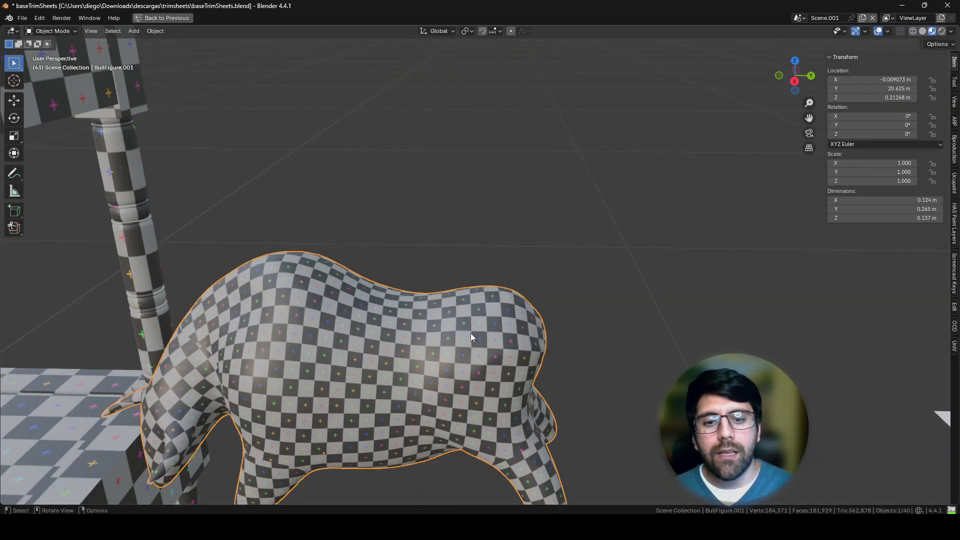
pyautogui.scroll(-7, 383, 312)
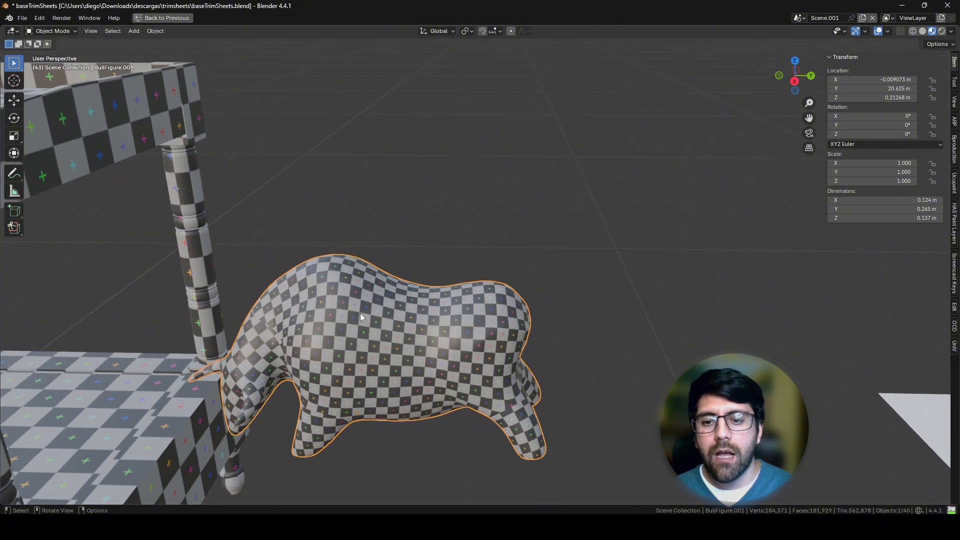
# Step: Move the bull figure from beside the bedside table onto the large cabinet's top
pyautogui.keyDown('shift'); pyautogui.moveTo(422, 307); pyautogui.dragTo(592, 326, button='middle'); pyautogui.keyUp('shift')
pyautogui.press('g')
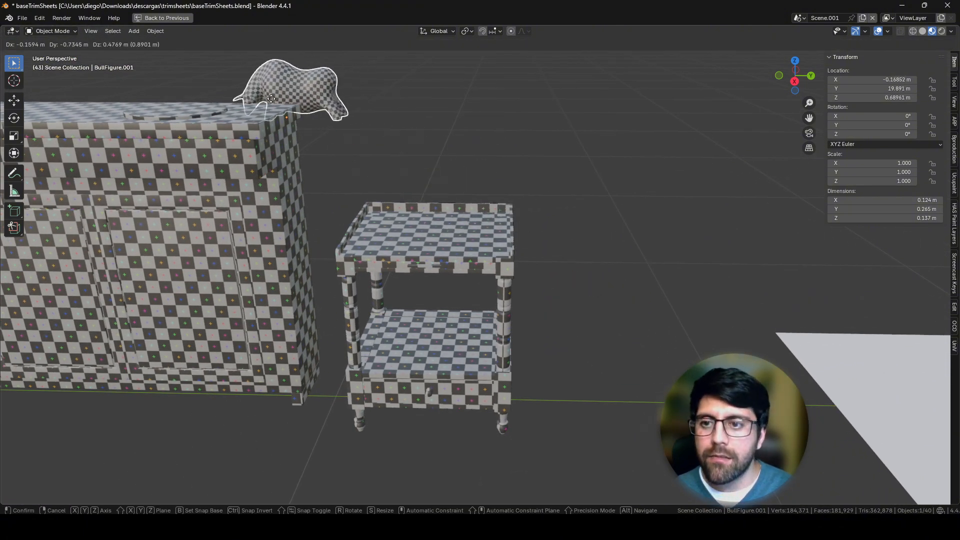
pyautogui.click(192, 116)
pyautogui.moveTo(192, 116); pyautogui.dragTo(450, 161, button='middle')
pyautogui.press('g')
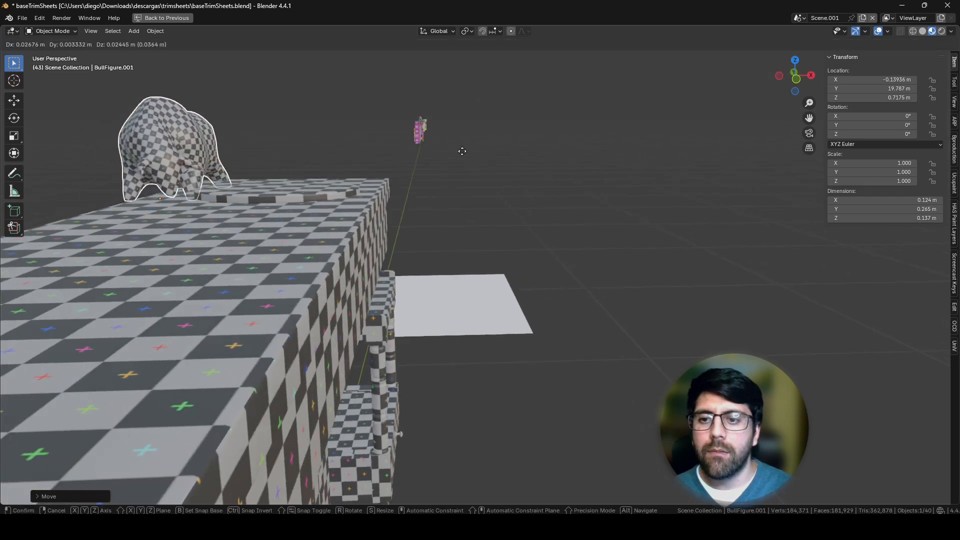
pyautogui.click(497, 138)
# Step: Reposition the bull figure on the cabinet's top at about X 0 m, Y 19.46 m, Z 0.72 m and restore the split editor layout
pyautogui.moveTo(497, 138); pyautogui.dragTo(285, 162, button='middle')
pyautogui.press('g')
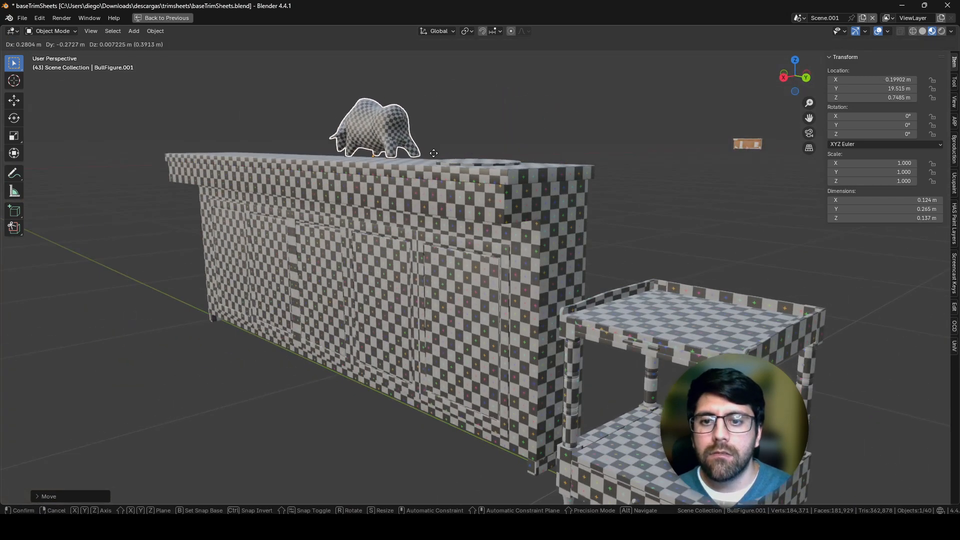
pyautogui.click(441, 158)
pyautogui.moveTo(442, 158); pyautogui.dragTo(293, 235, button='middle')
pyautogui.press('g')
pyautogui.click(387, 253)
pyautogui.press('g')
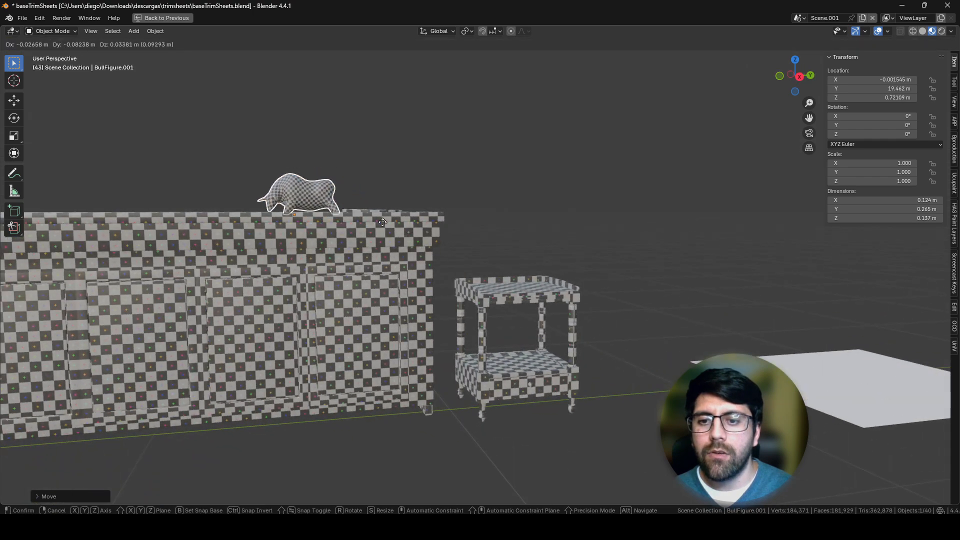
pyautogui.click(381, 223)
pyautogui.moveTo(382, 223); pyautogui.dragTo(491, 235, button='middle')
pyautogui.scroll(5, 511, 292)
pyautogui.hotkey('ctrl', 'space')
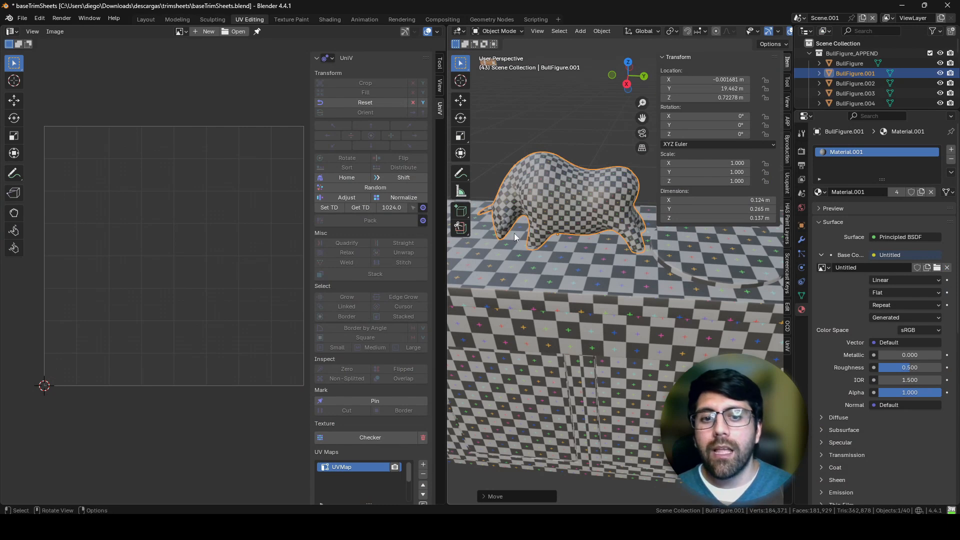
# Step: Reapply the 1024 texel density to all of the bull figure's UV islands and return to Object Mode
pyautogui.press('Tab')
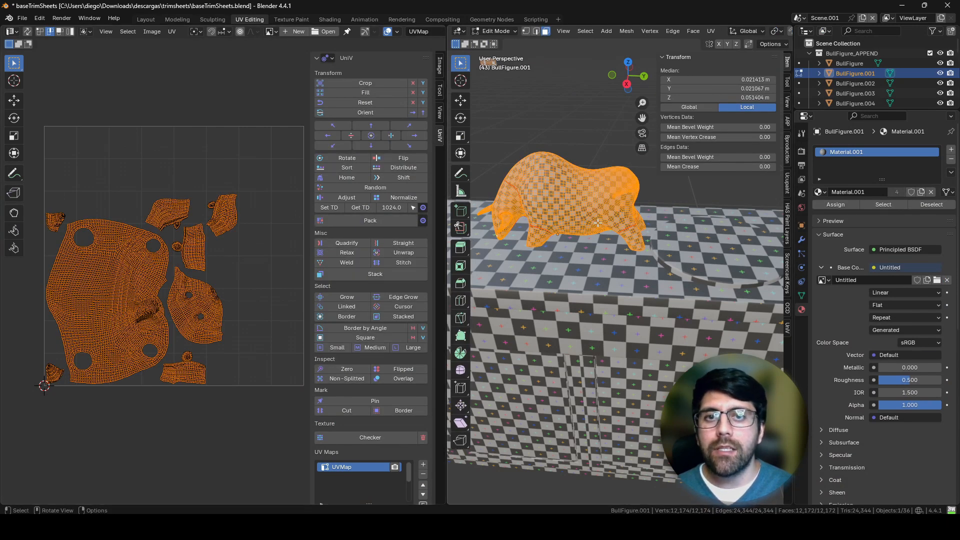
pyautogui.press('Tab')
pyautogui.press('Tab')
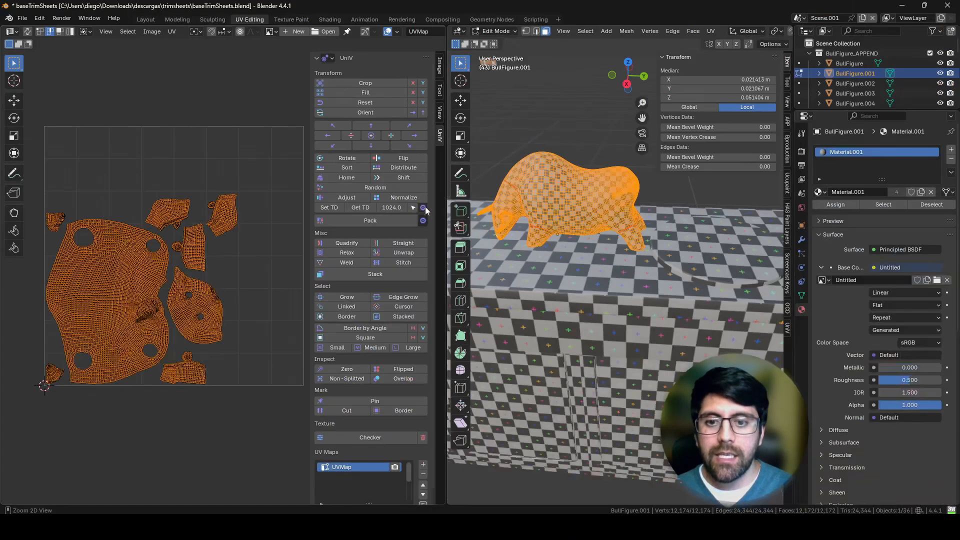
pyautogui.click(423, 207)
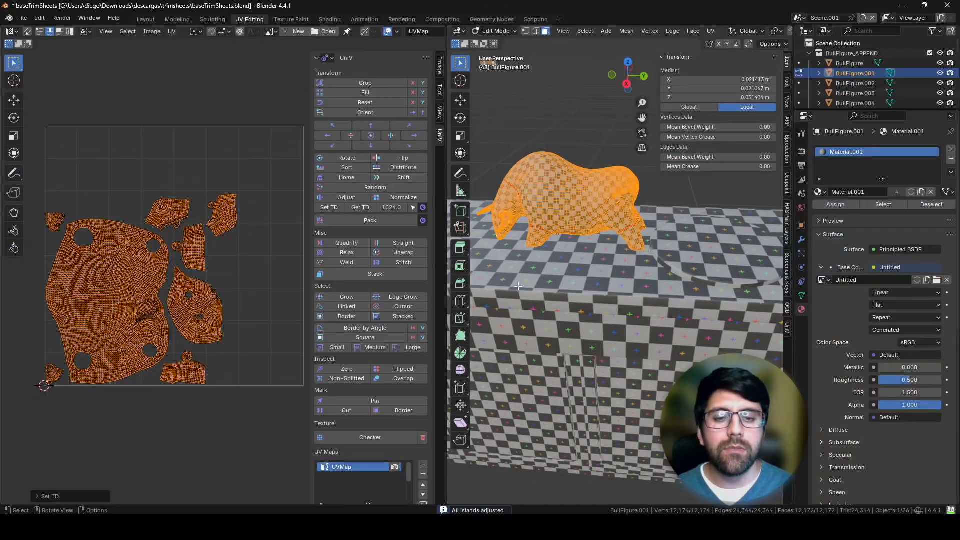
pyautogui.press('Tab')
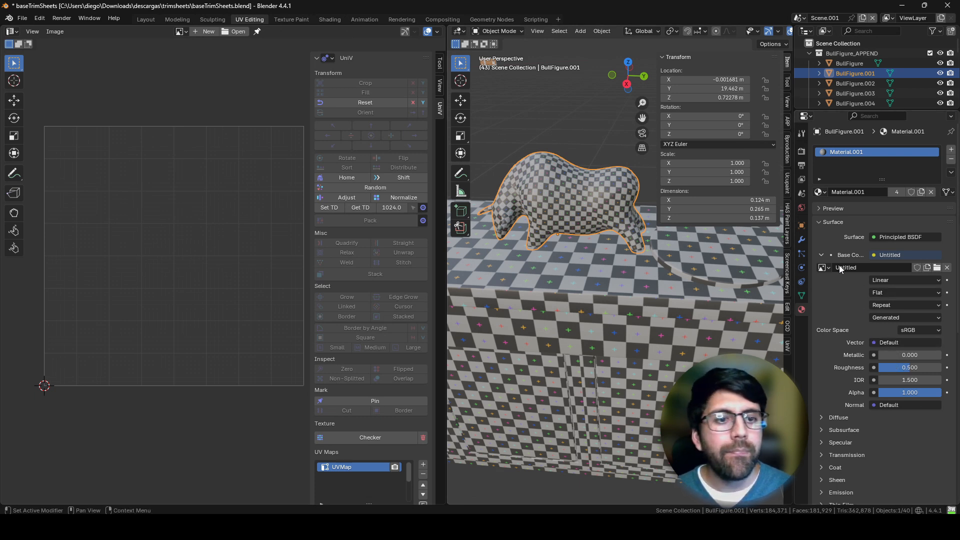
# Step: Replace the bull figure's material with a new one and feed its base color from an Image Texture
pyautogui.click(951, 159)
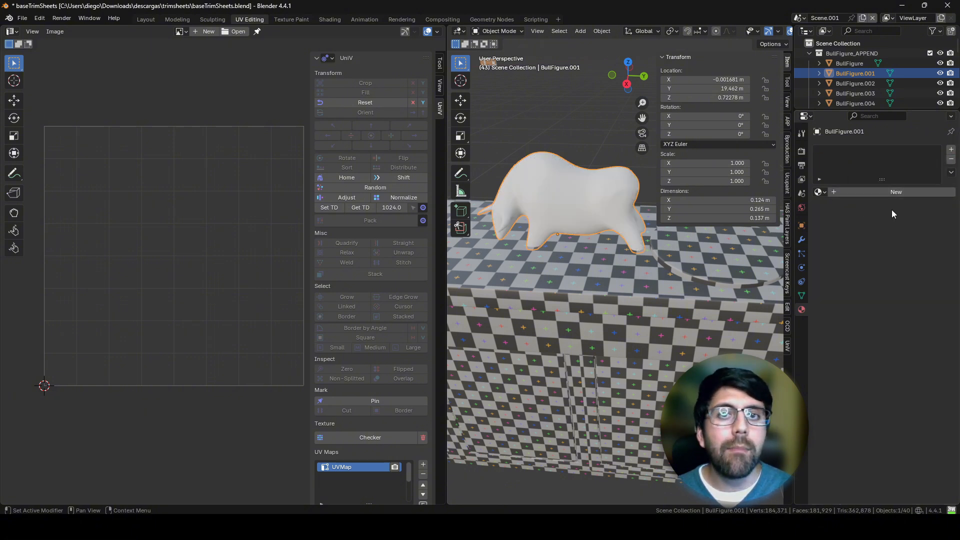
pyautogui.click(871, 193)
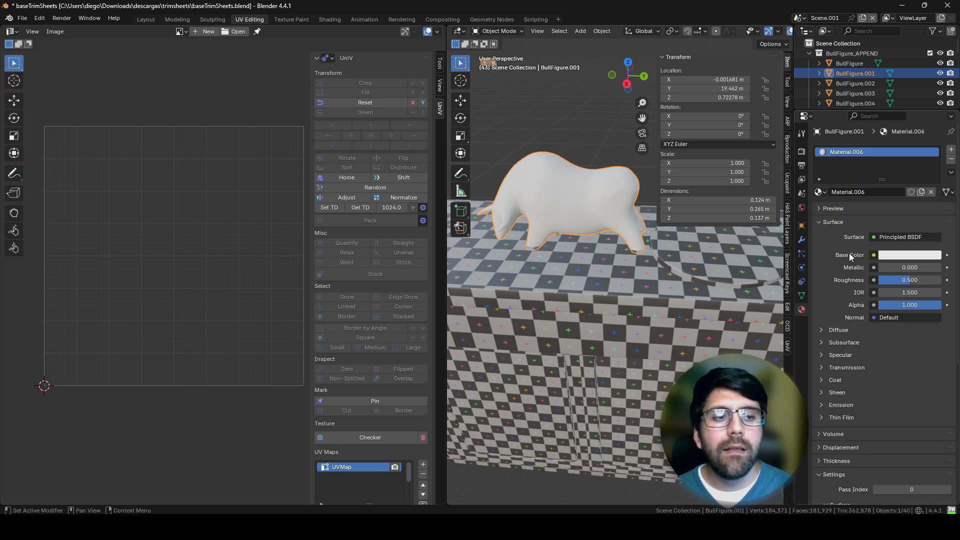
pyautogui.click(874, 256)
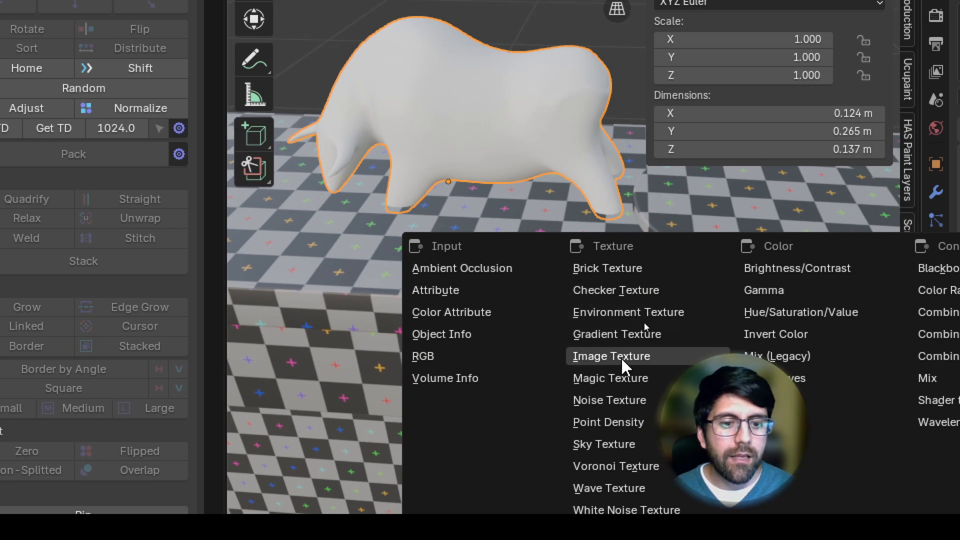
pyautogui.click(616, 356)
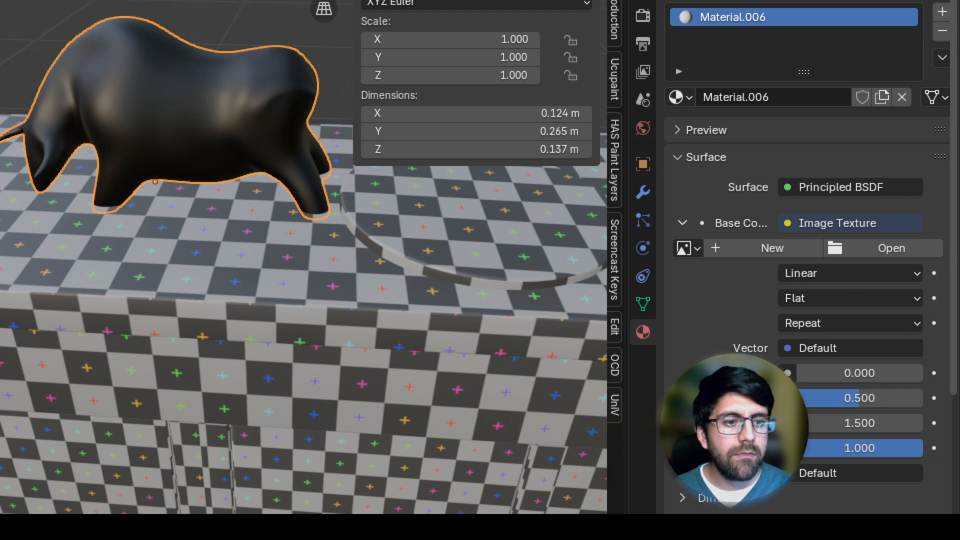
# Step: Start a new base color image named checkerSmall with width and height set to 512 px
pyautogui.click(773, 249)
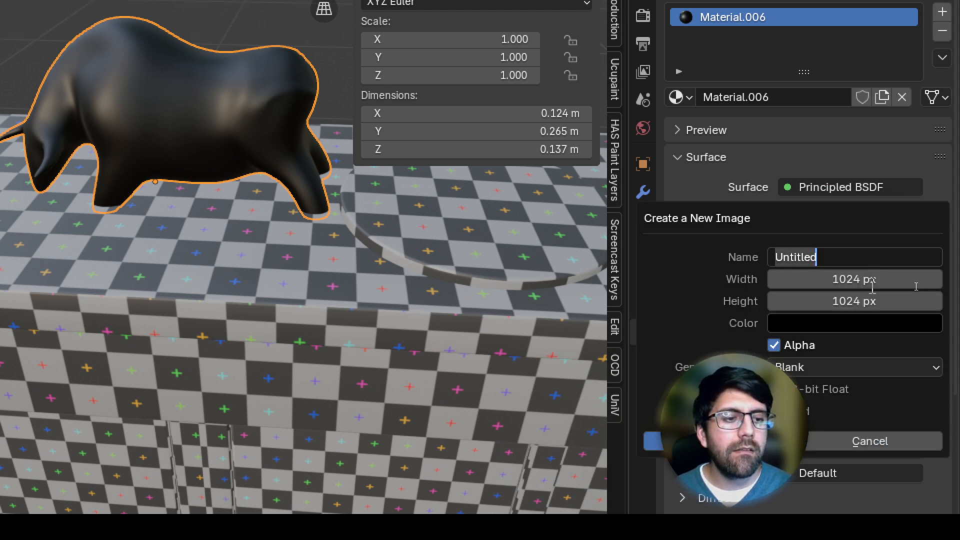
pyautogui.write('ch')
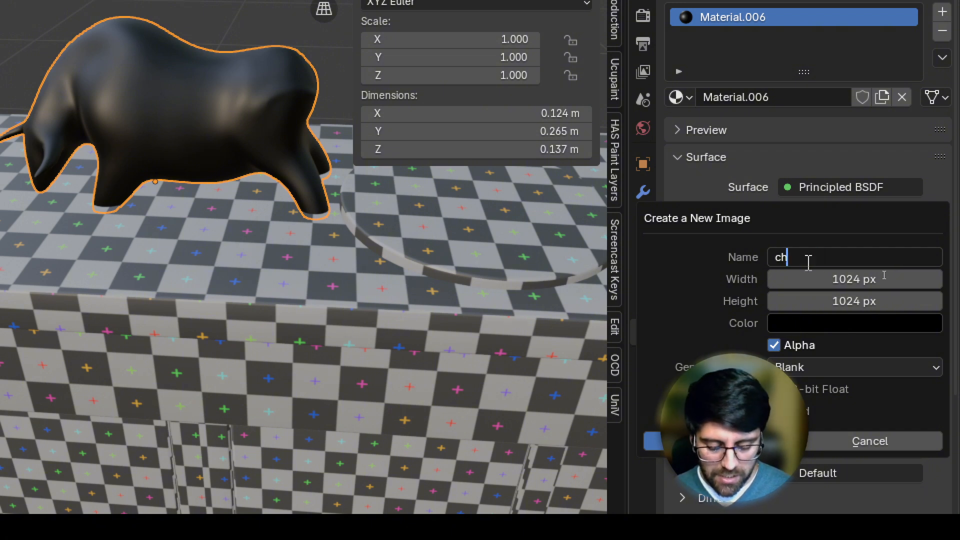
pyautogui.write('ecker')
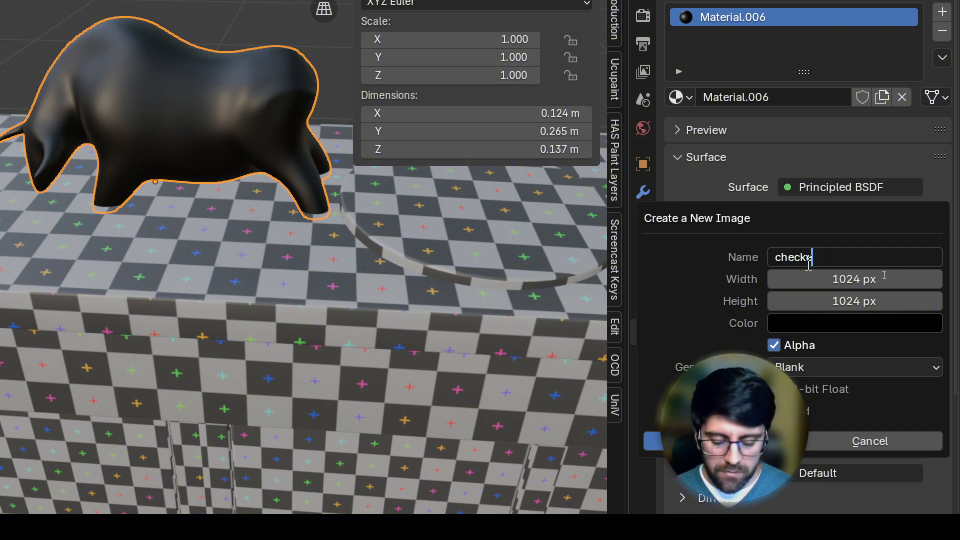
pyautogui.write('Small')
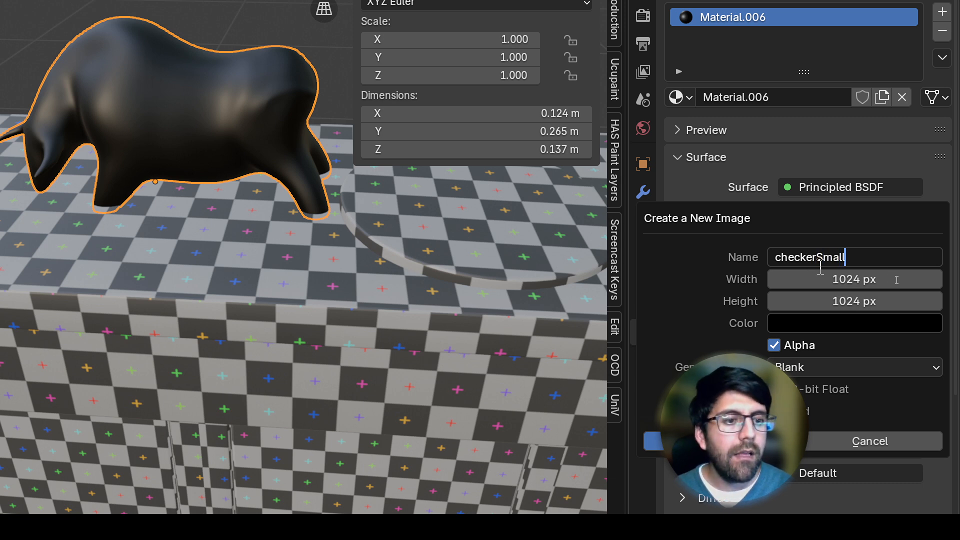
pyautogui.press('Return')
pyautogui.click(896, 280)
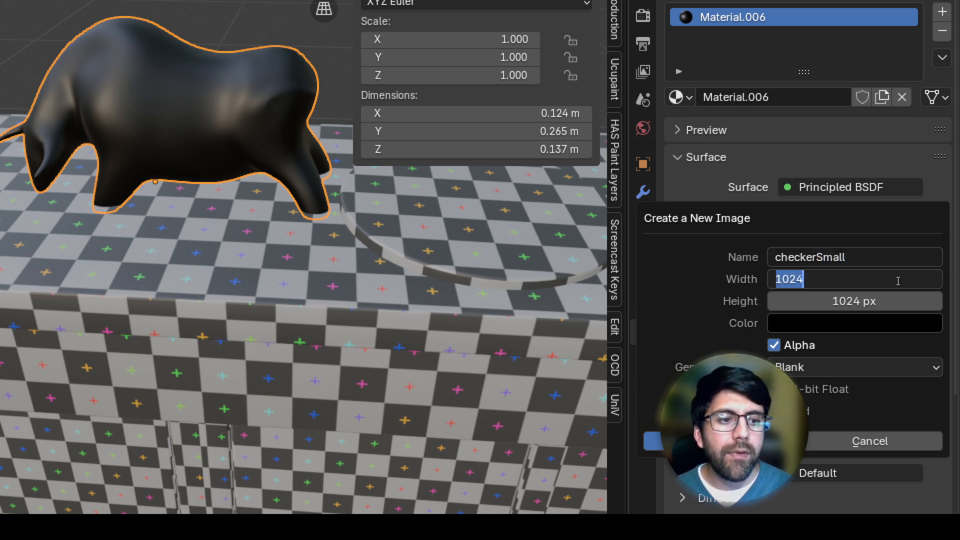
pyautogui.write('512')
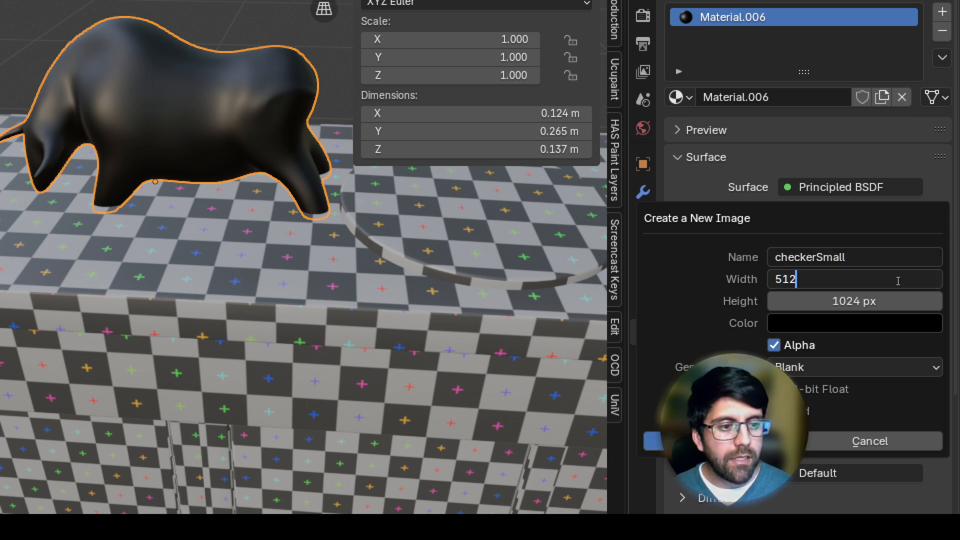
pyautogui.press('Tab')
pyautogui.write('512')
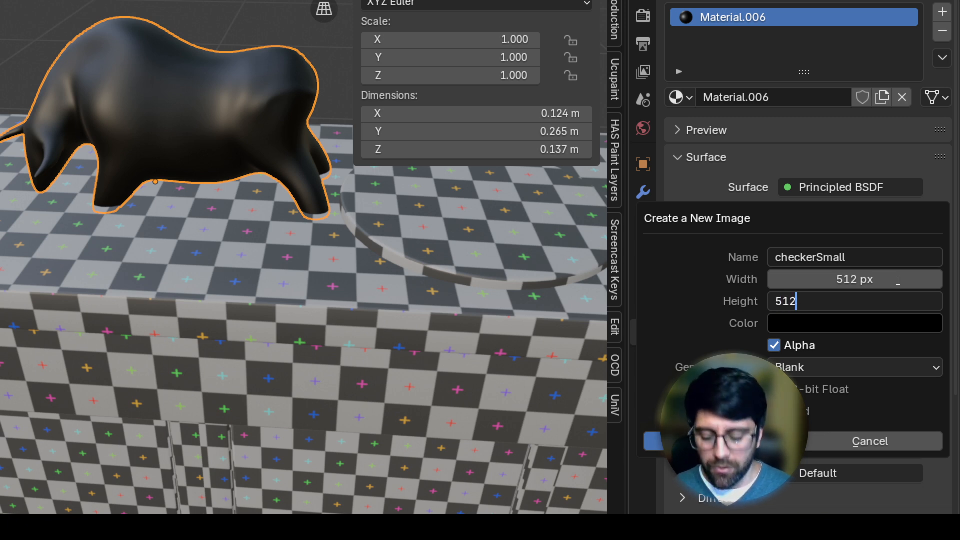
pyautogui.press('Return')
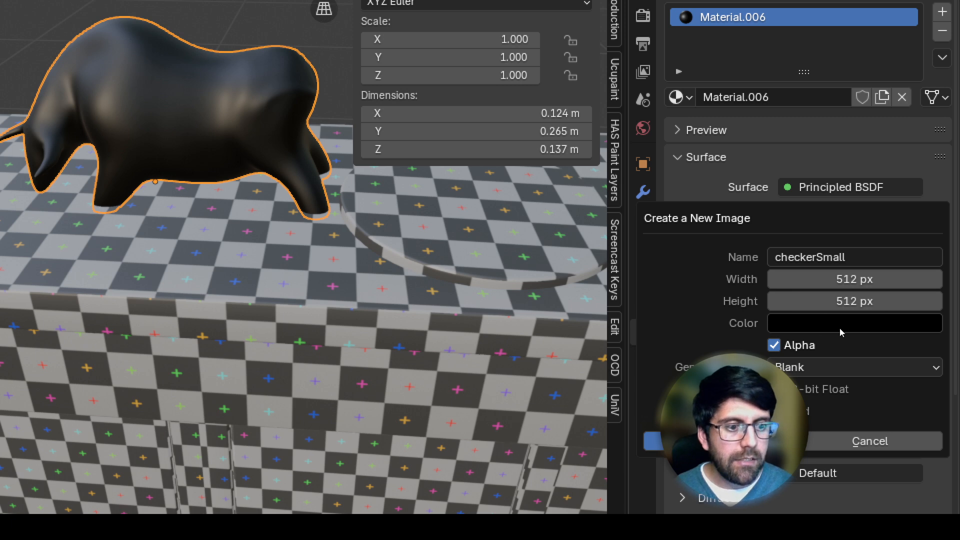
# Step: Set the checkerSmall image's generated type to UV Grid and create the image
pyautogui.click(870, 367)
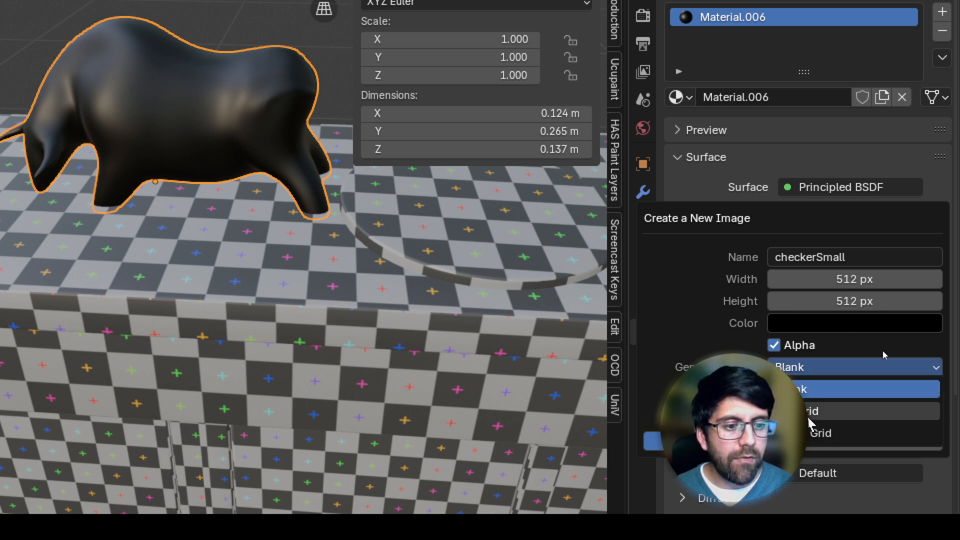
pyautogui.click(826, 411)
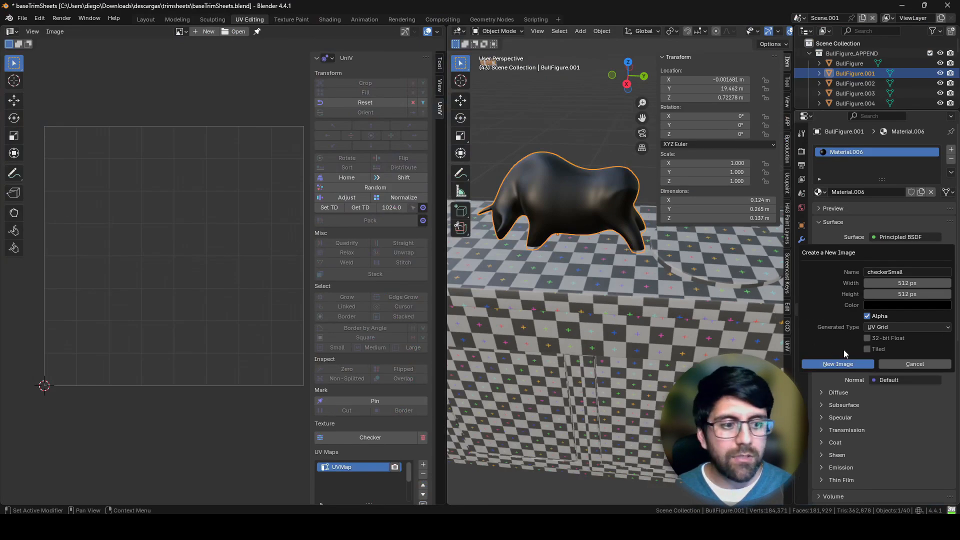
pyautogui.click(842, 363)
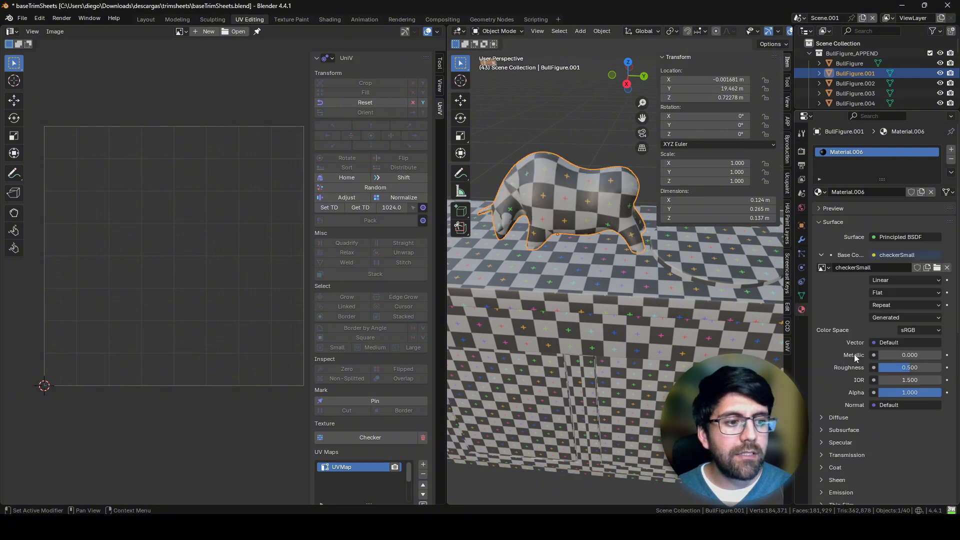
# Step: Examine the bull figure's new checker, pack its UV islands in Edit Mode and return to Object Mode
pyautogui.moveTo(629, 280)
pyautogui.mouseDown(button='middle')
pyautogui.moveTo(681, 295)
pyautogui.moveTo(670, 315)
pyautogui.moveTo(637, 296)
pyautogui.mouseUp(button='middle')
pyautogui.moveTo(575, 256); pyautogui.dragTo(558, 232, button='middle')
pyautogui.press('Tab')
pyautogui.press('Tab')
pyautogui.press('Tab')
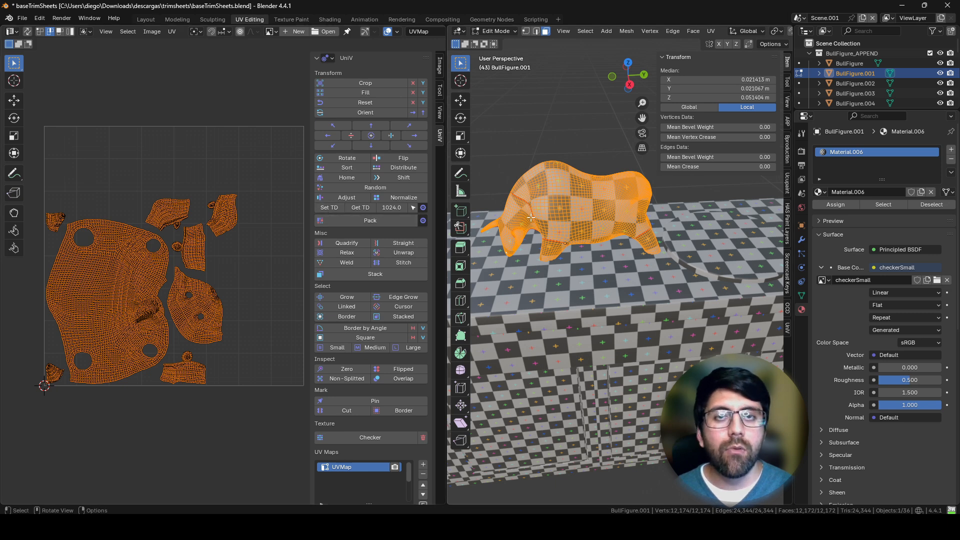
pyautogui.click(360, 219)
pyautogui.press('Tab')
# Step: Move the bull figure off the cabinet's top to its front face to compare the size of their checker squares
pyautogui.moveTo(631, 251); pyautogui.dragTo(606, 328, button='middle')
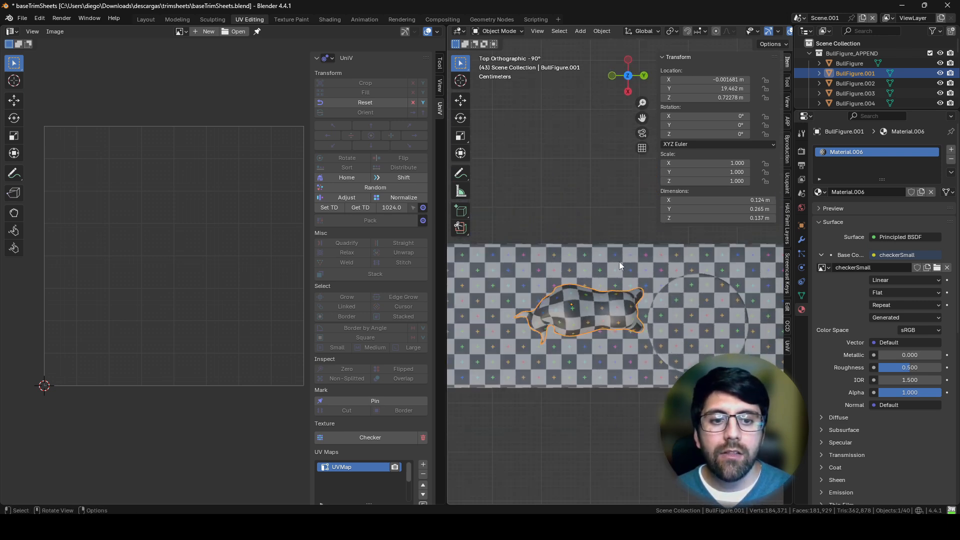
pyautogui.moveTo(614, 272); pyautogui.dragTo(670, 255, button='middle')
pyautogui.press('g')
pyautogui.click(749, 320)
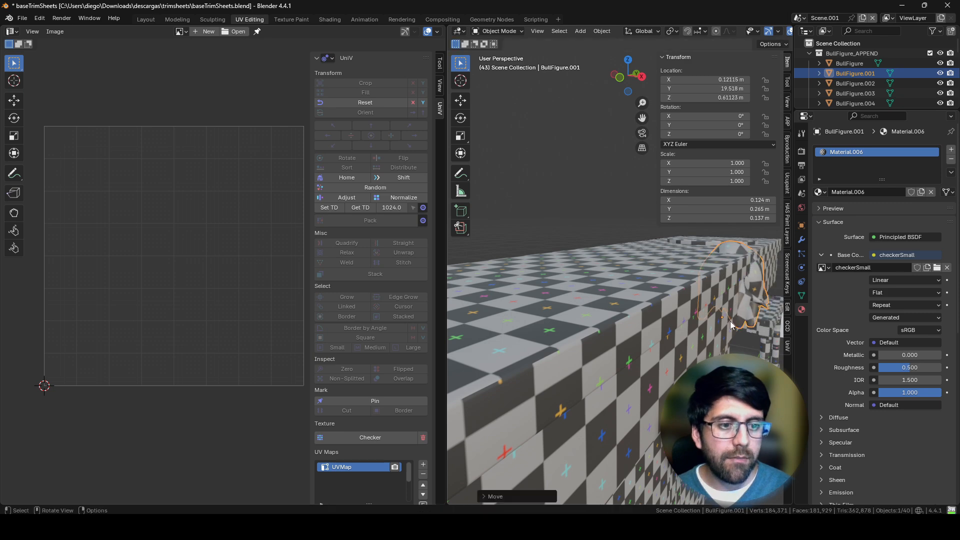
pyautogui.moveTo(738, 319); pyautogui.dragTo(648, 304, button='middle')
pyautogui.press('g')
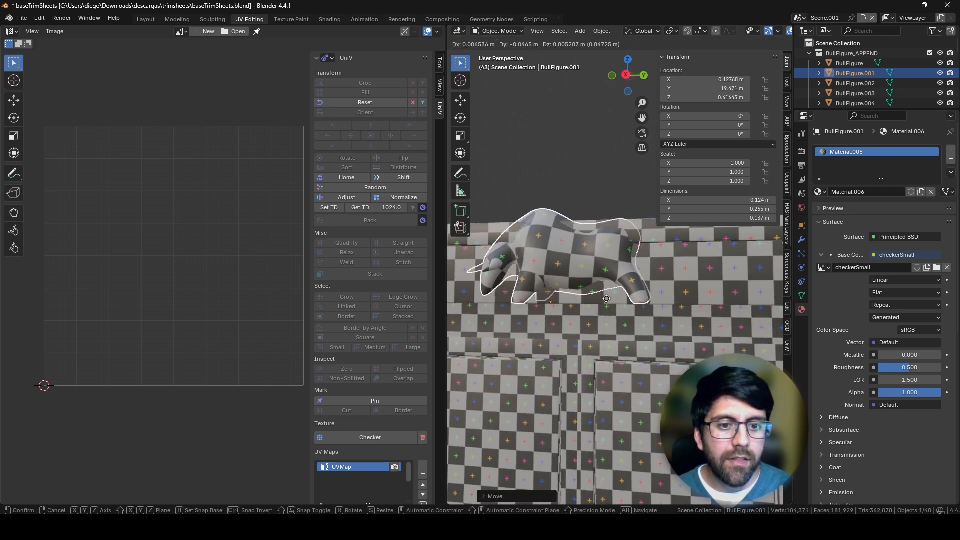
pyautogui.click(587, 283)
# Step: Move the bull figure back above the cabinet's top at about X 0.09 m, Y 19.43 m, Z 0.79 m
pyautogui.moveTo(581, 282); pyautogui.dragTo(599, 401, button='middle')
pyautogui.moveTo(635, 321); pyautogui.dragTo(593, 299, button='middle')
pyautogui.press('g')
pyautogui.click(592, 275)
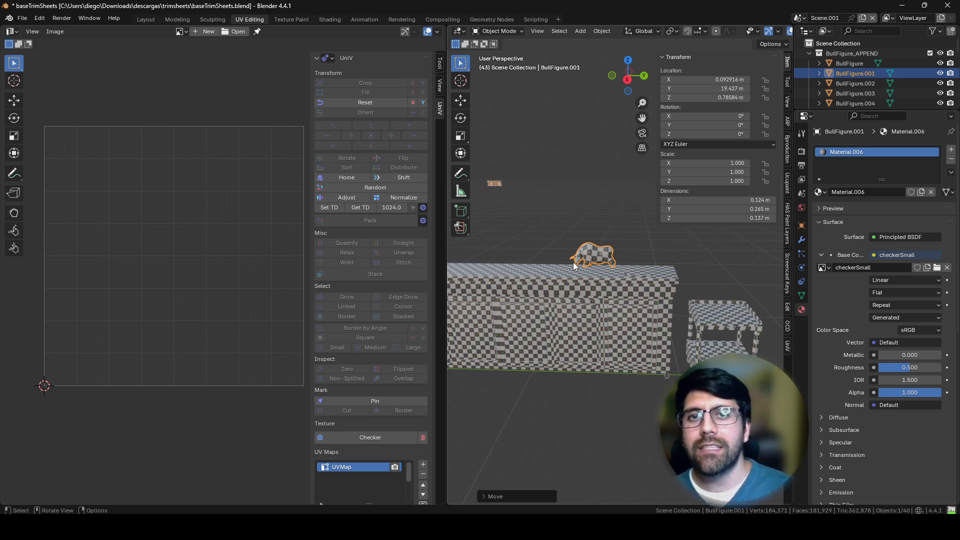
# Step: Open the bull figure in Edit Mode and review UniV's packing settings
pyautogui.press('Tab')
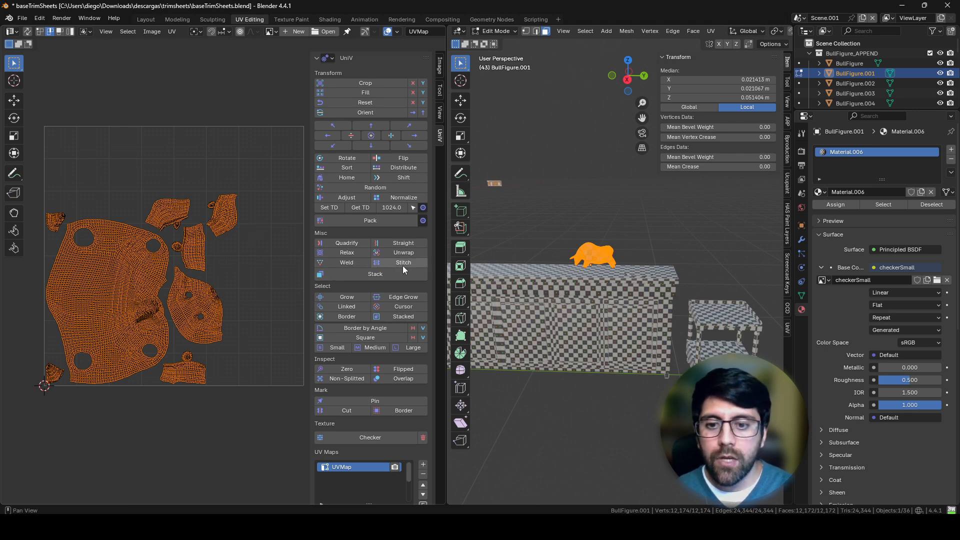
pyautogui.click(423, 221)
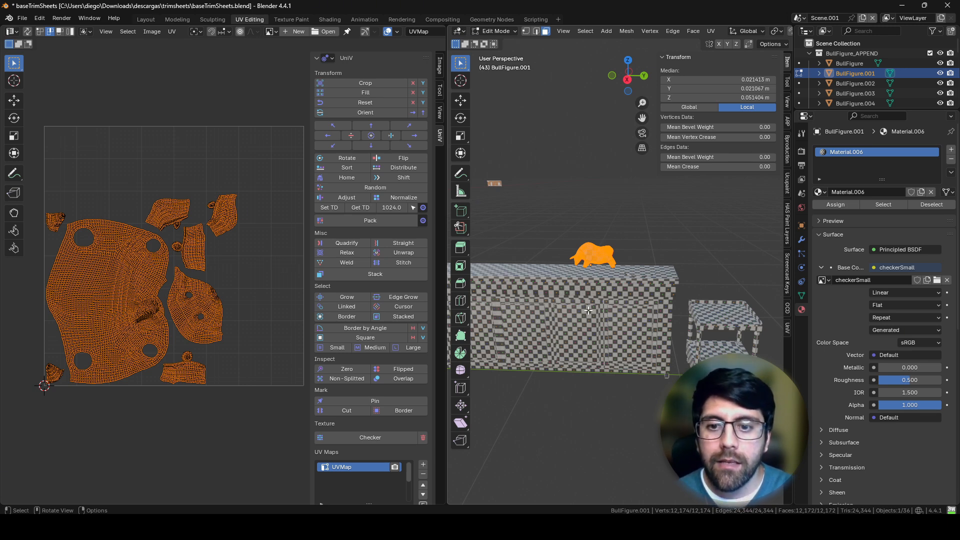
# Step: Switch to Maya's scene with the same props, examining the Blender scene with the 1024.png checker in between
pyautogui.hotkey('alt', 'Tab')
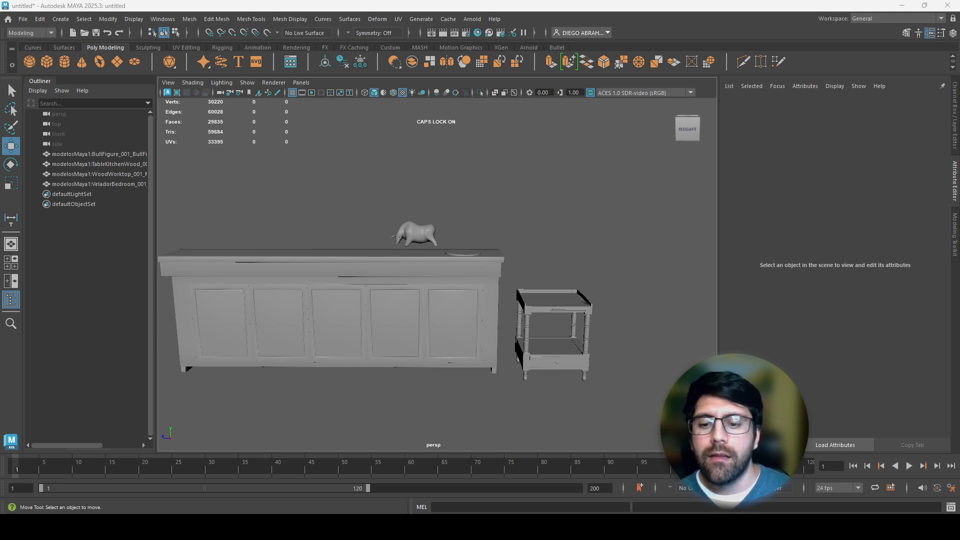
pyautogui.hotkey('alt', 'Tab')
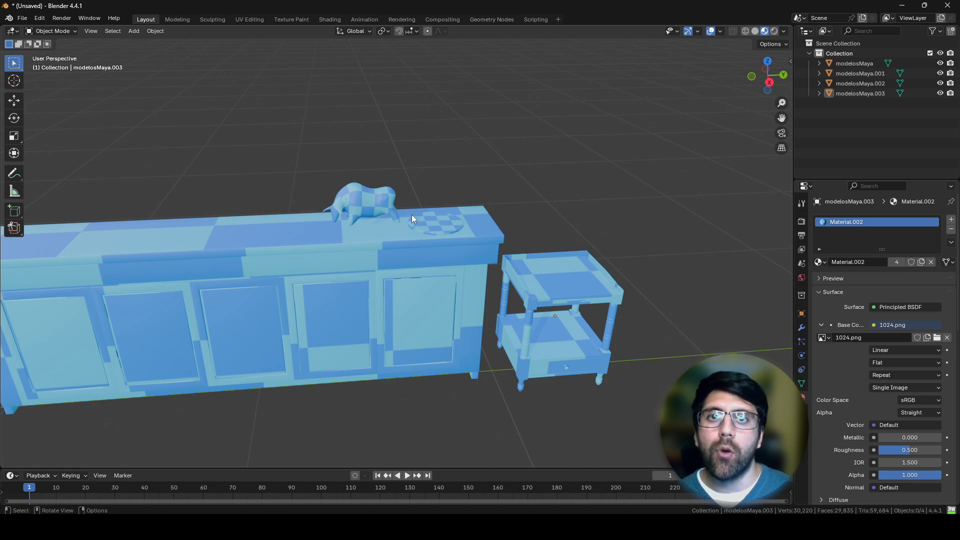
pyautogui.hotkey('alt', 'Tab')
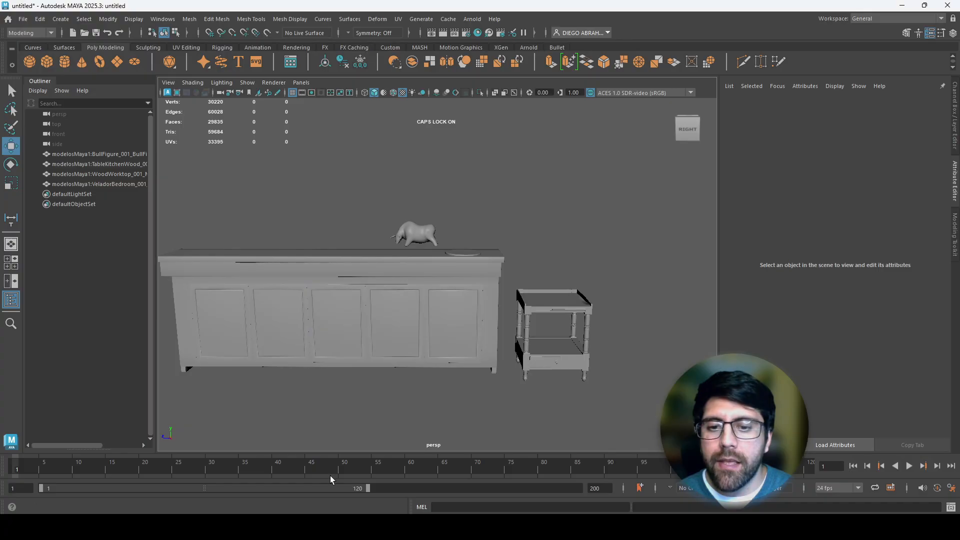
# Step: Select all four prop meshes and assign them a new Arnold aiStandardSurface material
pyautogui.moveTo(613, 206); pyautogui.dragTo(315, 414)
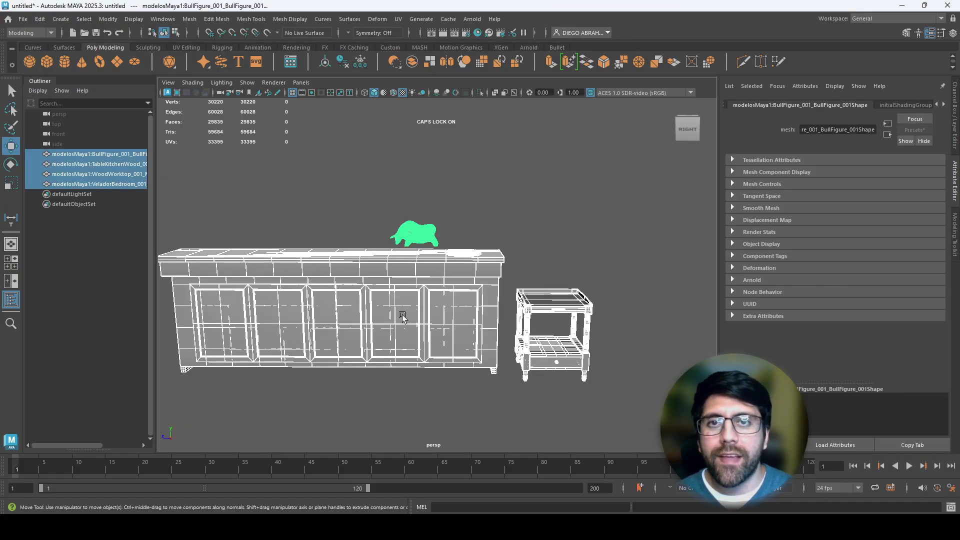
pyautogui.moveTo(392, 231); pyautogui.dragTo(393, 270, button='right')
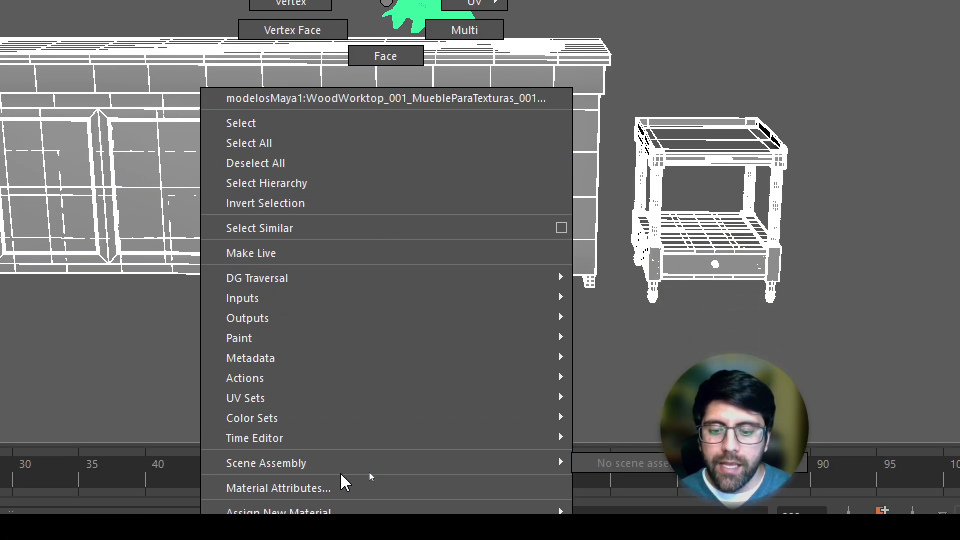
pyautogui.moveTo(340, 465)
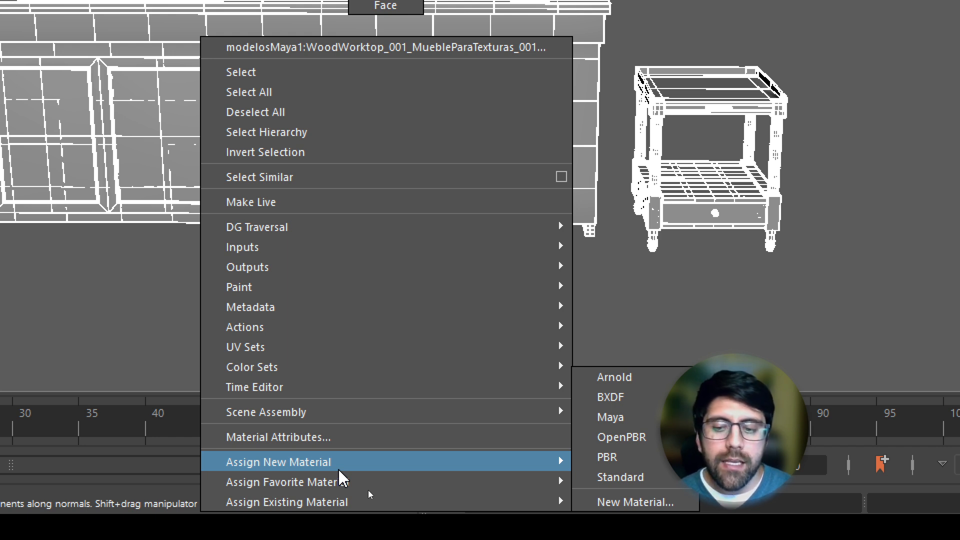
pyautogui.click(637, 473)
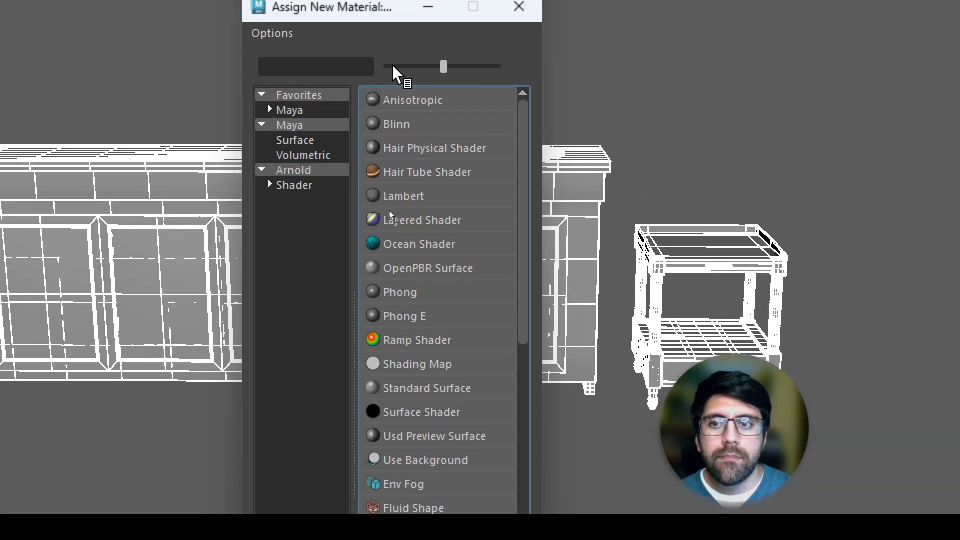
pyautogui.click(292, 172)
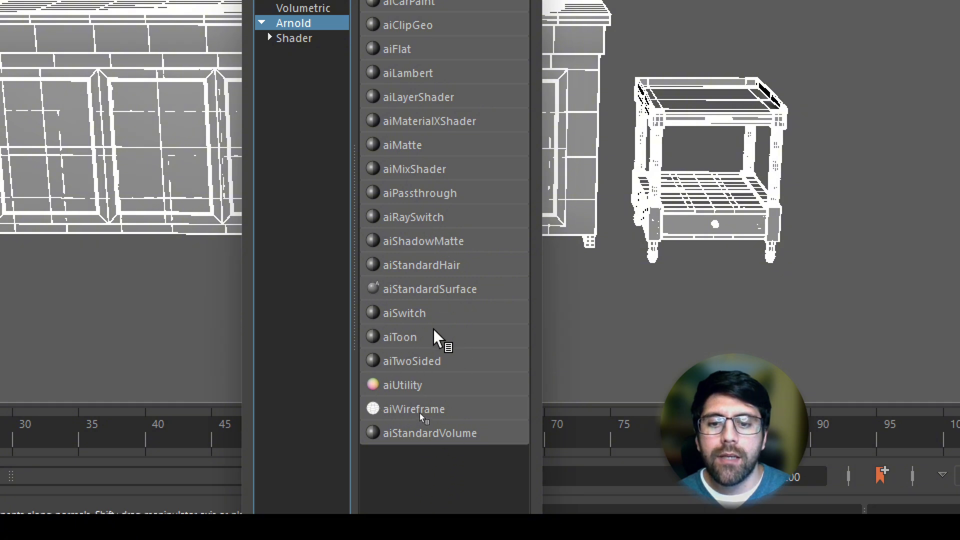
pyautogui.click(415, 289)
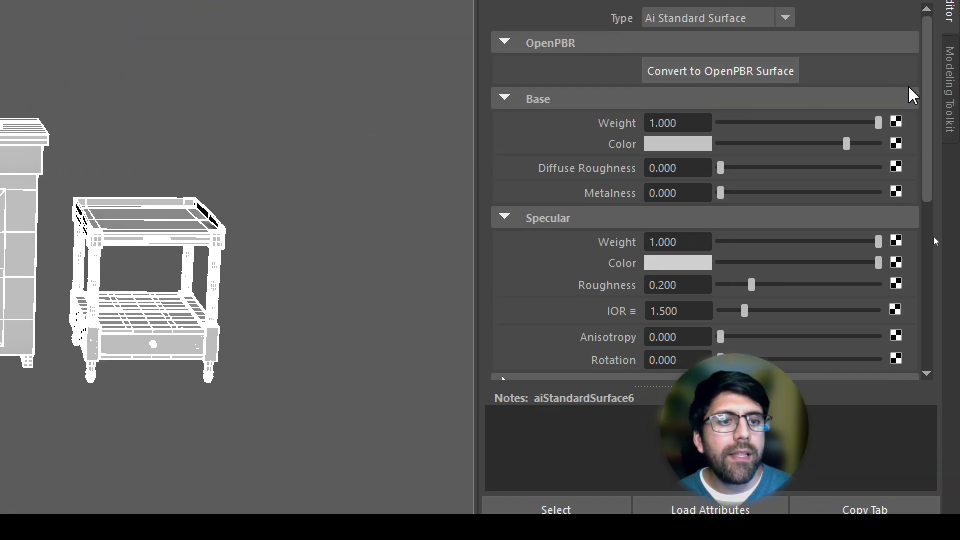
# Step: Connect a file texture to the material's base color and load 1024.png from the texeldensitybasedexamples folder
pyautogui.click(896, 143)
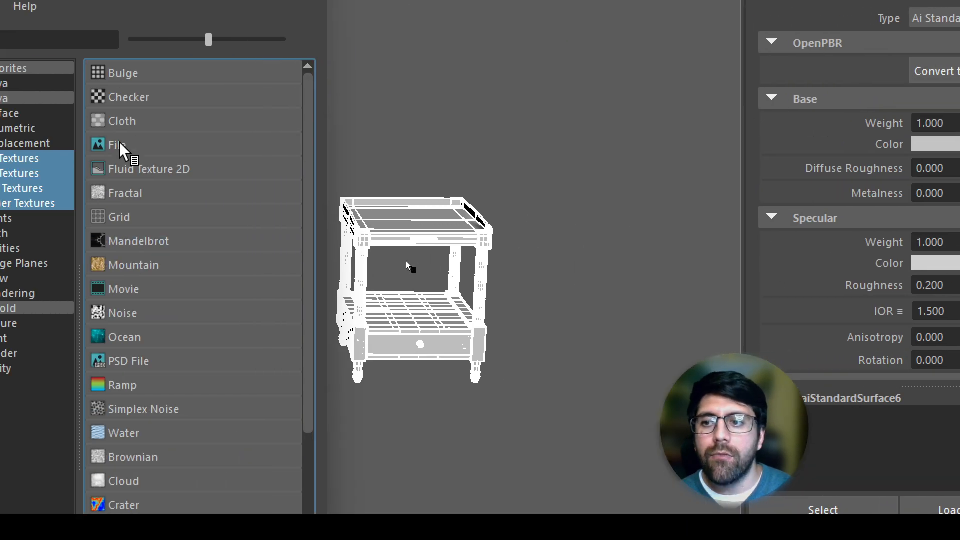
pyautogui.click(126, 148)
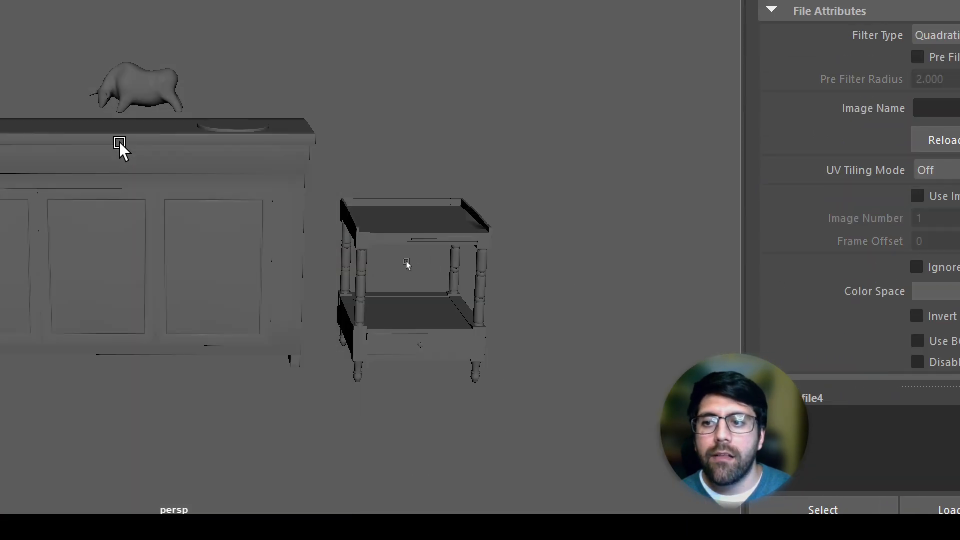
pyautogui.click(899, 115)
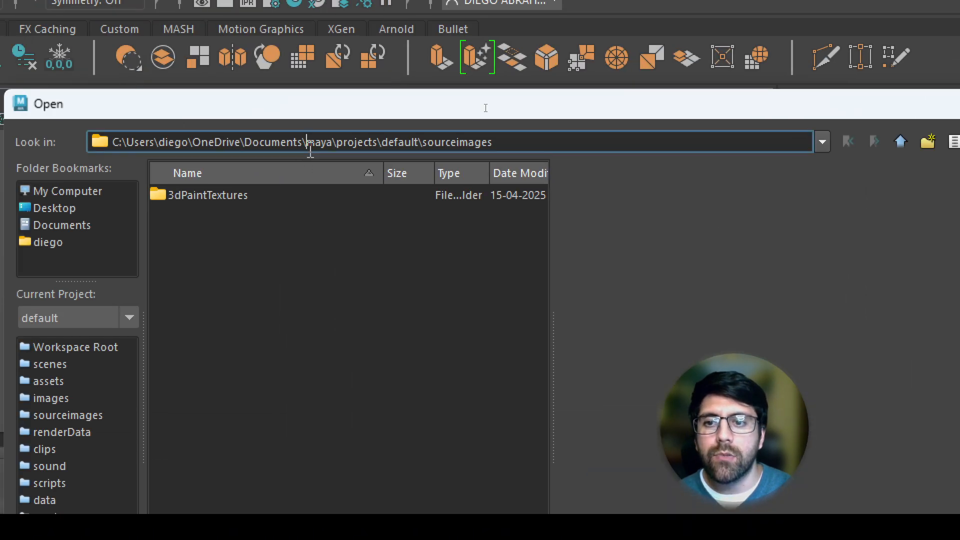
pyautogui.tripleClick(310, 146)
pyautogui.write('C:\\Users\\diego\\Downloads\\descargas\\texeldensitybasedexamples')
pyautogui.press('Return')
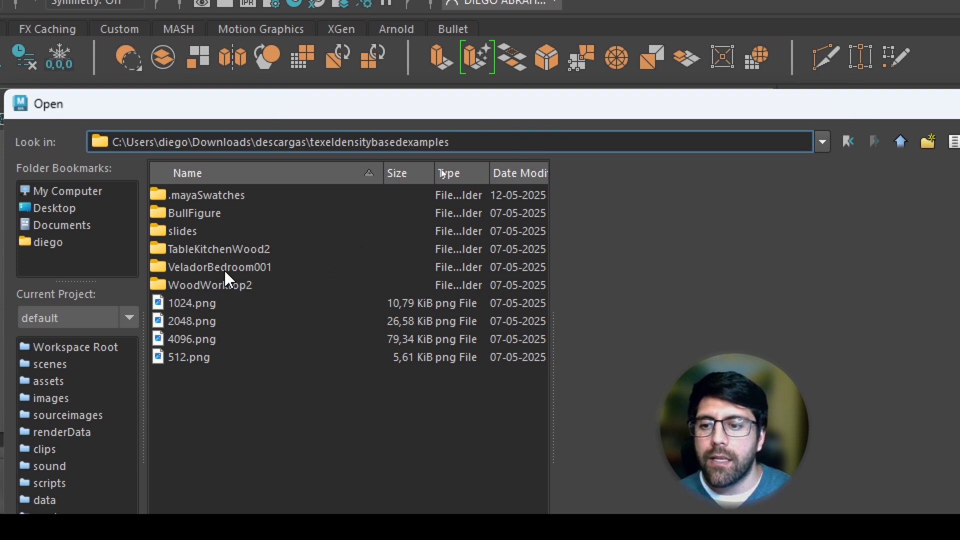
pyautogui.doubleClick(193, 304)
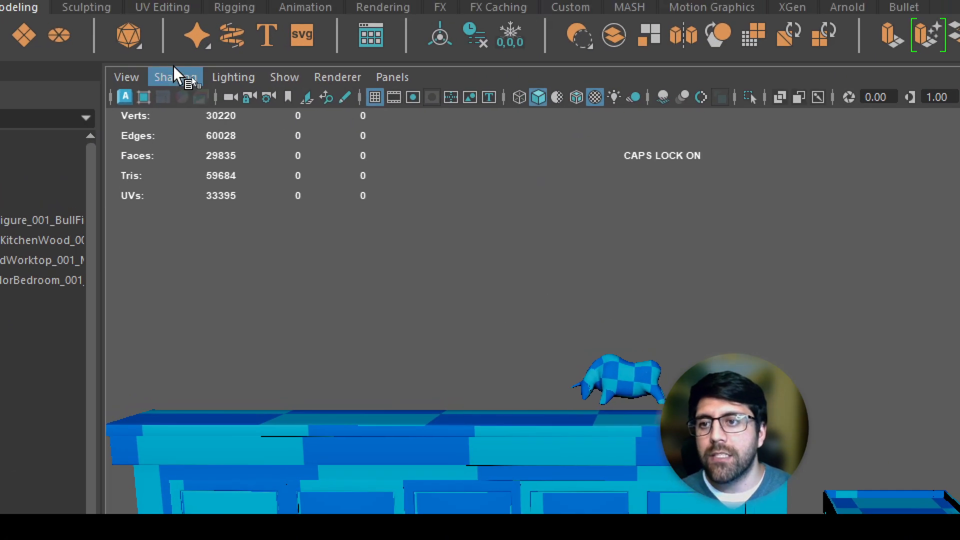
# Step: Check Maya's hardware texturing option and compare the checker pattern on the props with the Blender scene
pyautogui.click(175, 78)
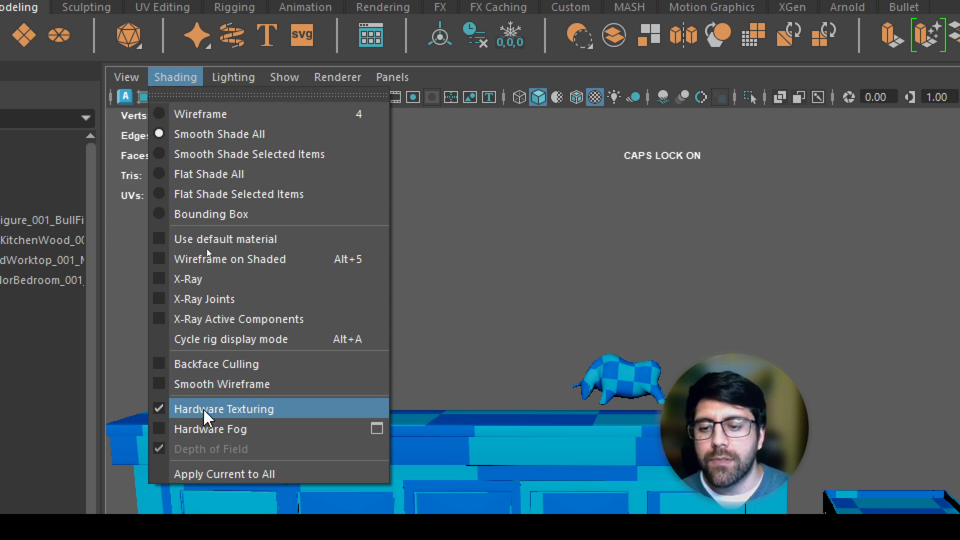
pyautogui.click(488, 227)
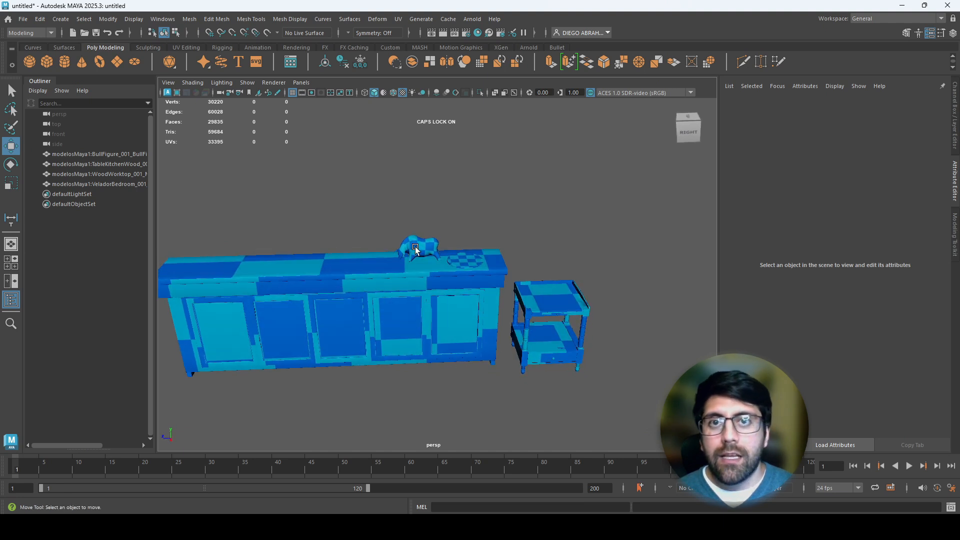
pyautogui.keyDown('alt'); pyautogui.moveTo(415, 248); pyautogui.dragTo(536, 293, button='right'); pyautogui.keyUp('alt')
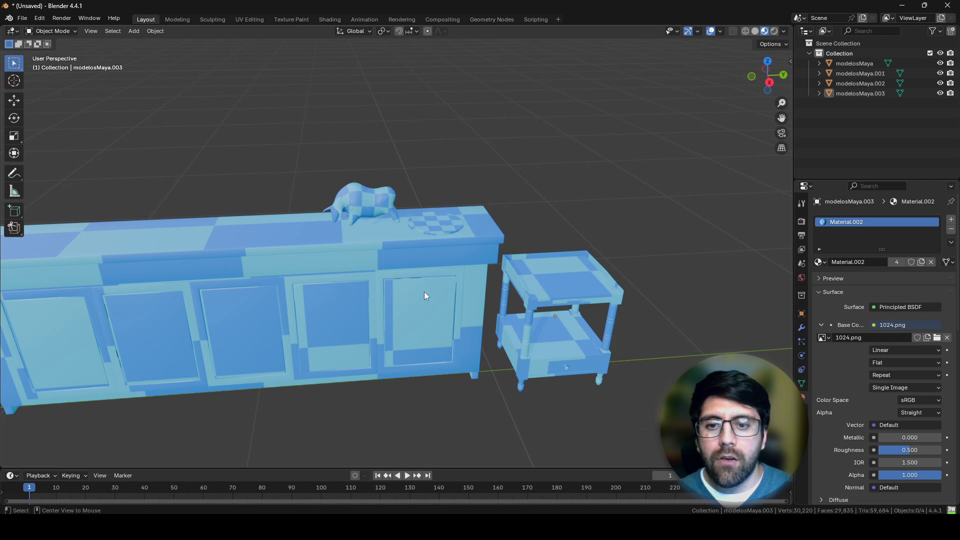
pyautogui.moveTo(455, 286)
pyautogui.mouseDown(button='middle')
pyautogui.moveTo(446, 302)
pyautogui.moveTo(463, 296)
pyautogui.mouseUp(button='middle')
pyautogui.scroll(5, 448, 300)
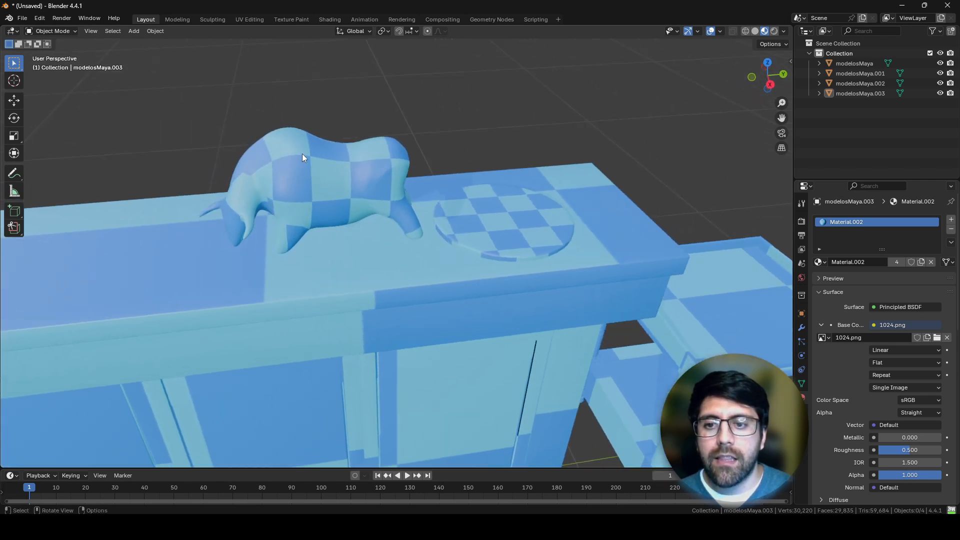
pyautogui.moveTo(550, 311)
pyautogui.mouseDown(button='middle')
pyautogui.moveTo(541, 291)
pyautogui.moveTo(550, 317)
pyautogui.mouseUp(button='middle')
pyautogui.scroll(-4, 542, 294)
pyautogui.hotkey('alt', 'Tab')
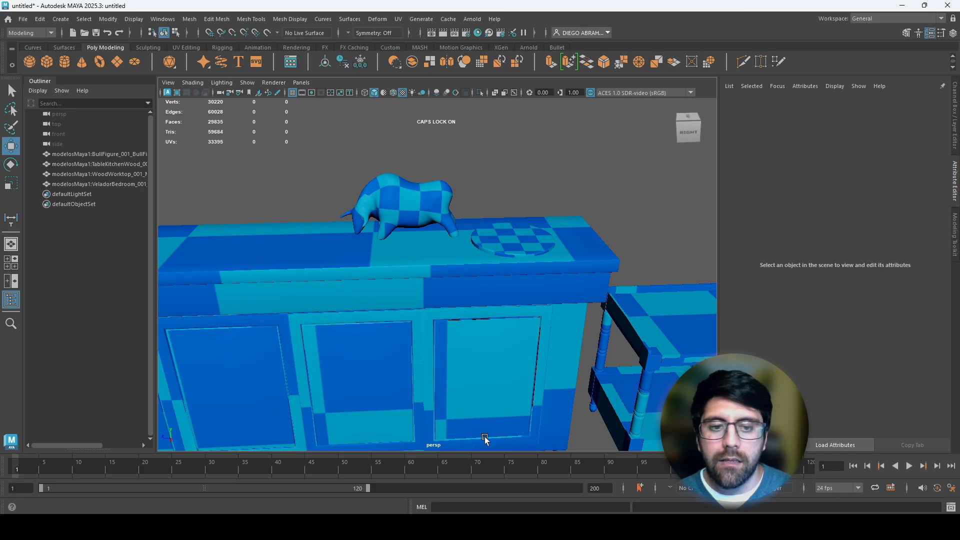
pyautogui.scroll(-2, 542, 369)
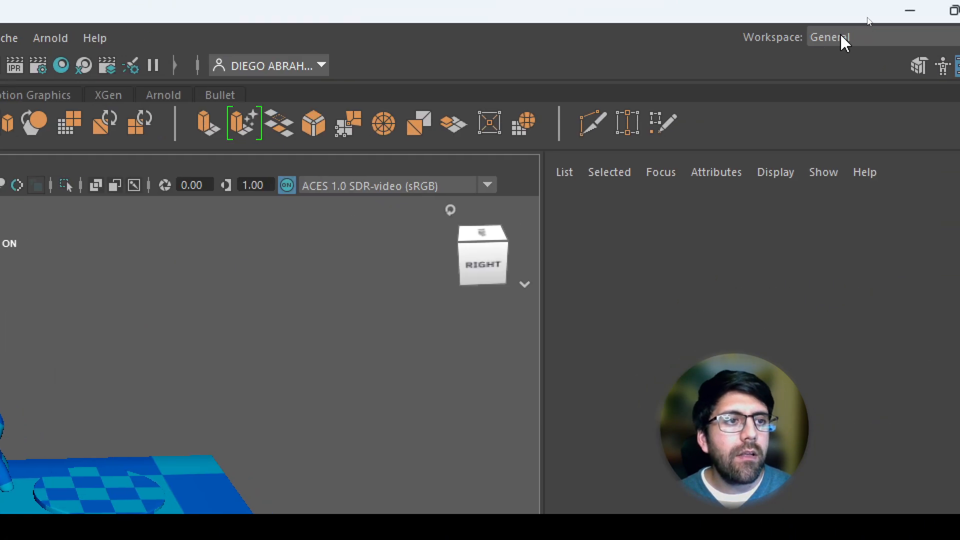
# Step: Switch Maya to the UV Editing workspace
pyautogui.click(868, 19)
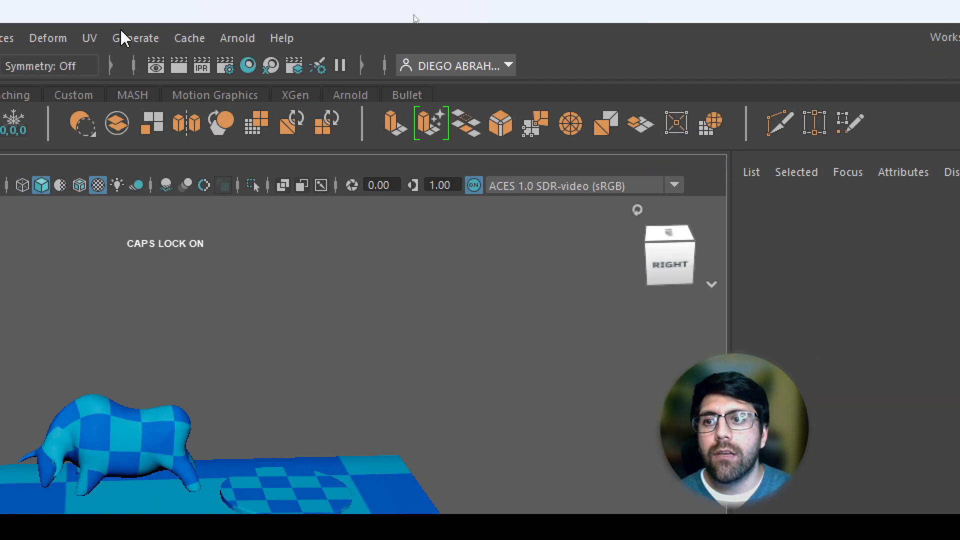
pyautogui.click(133, 37)
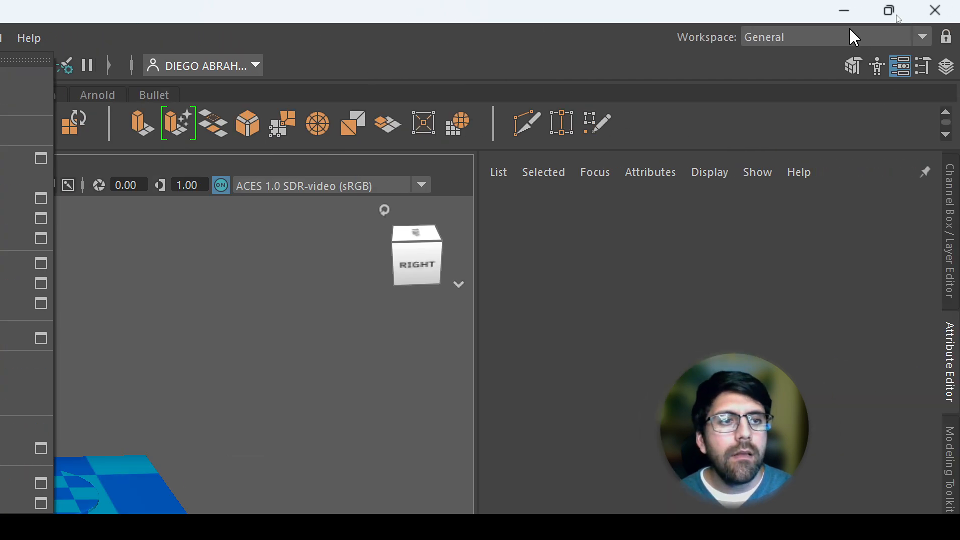
pyautogui.click(855, 37)
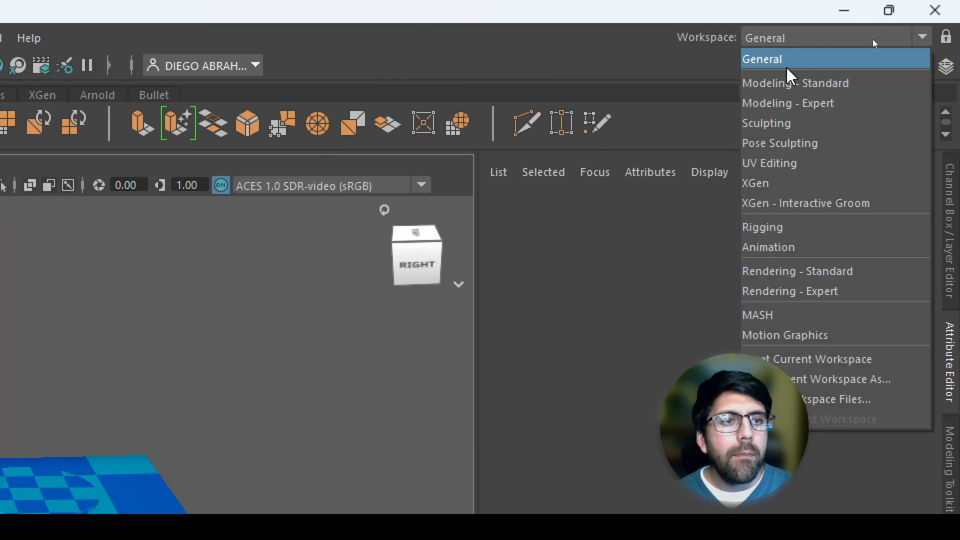
pyautogui.click(810, 179)
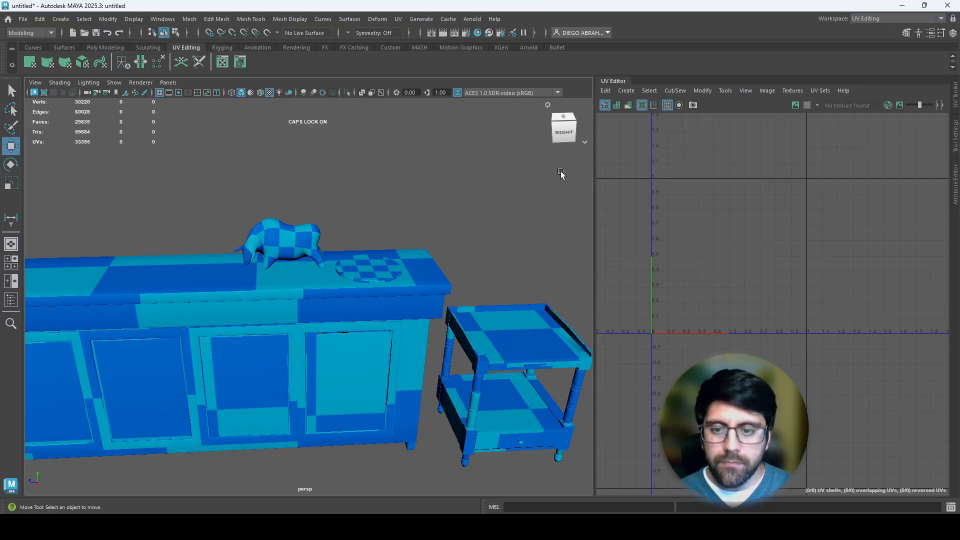
# Step: Select the bull figure and expand the UV Toolkit's Transform section down to the texel density settings
pyautogui.click(308, 255)
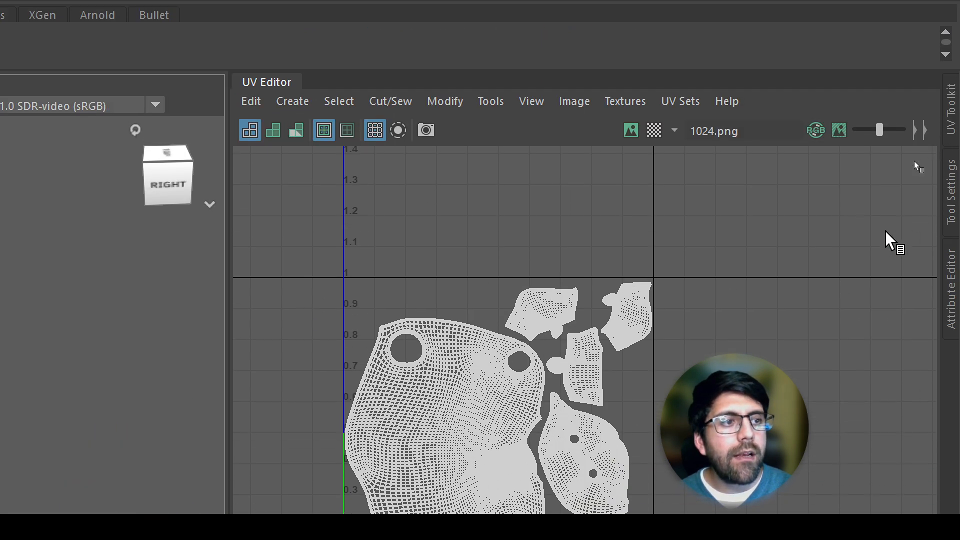
pyautogui.click(950, 121)
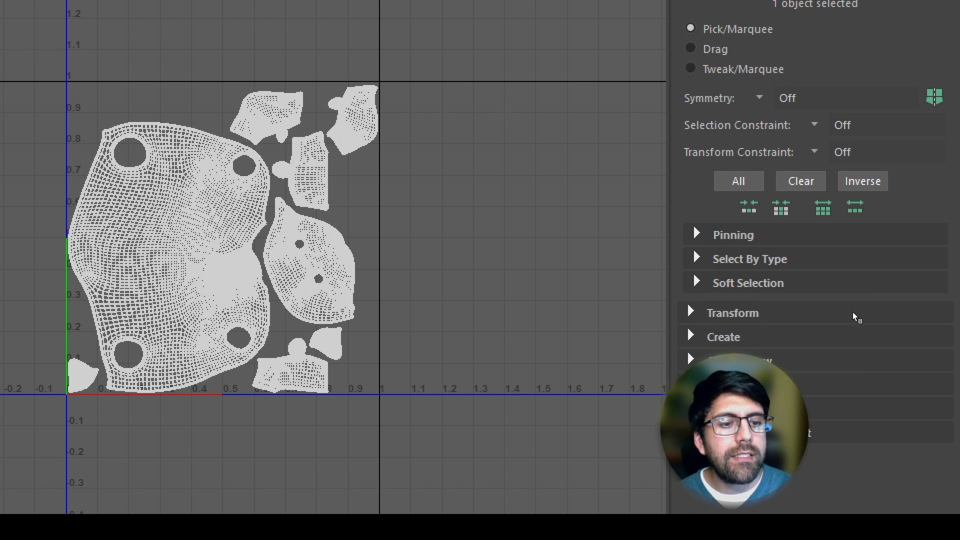
pyautogui.click(755, 373)
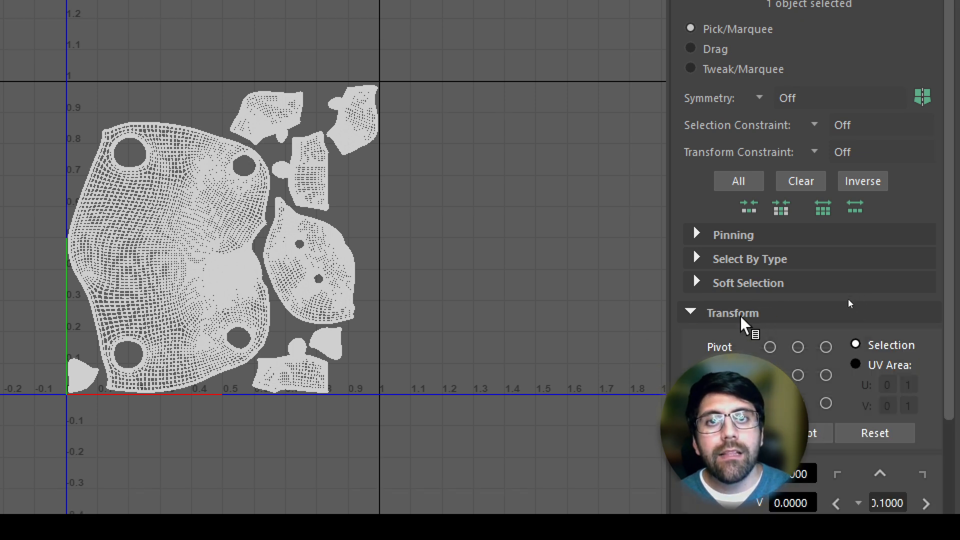
pyautogui.scroll(-5, 840, 326)
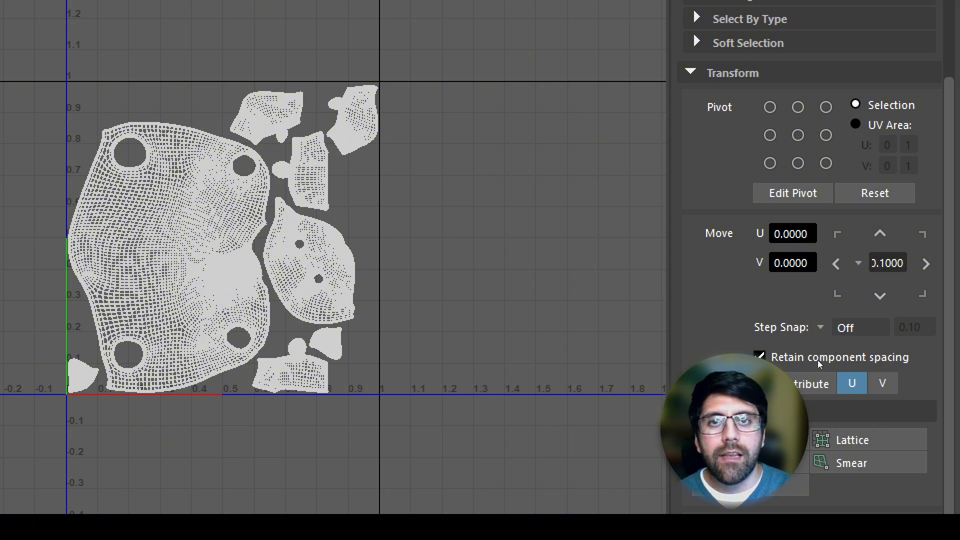
pyautogui.scroll(-5, 850, 370)
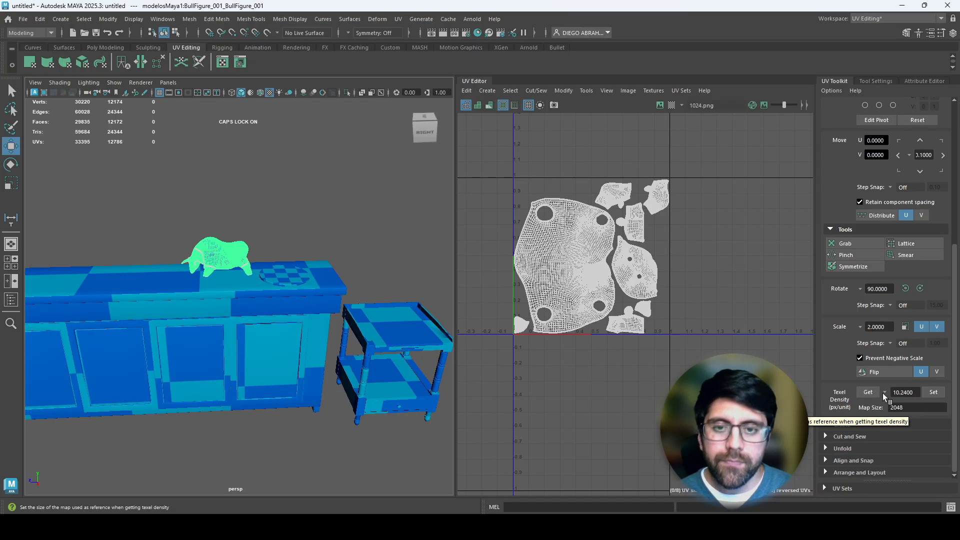
# Step: Select all of the bull's UV shells and get their texel density
pyautogui.rightClick(597, 266)
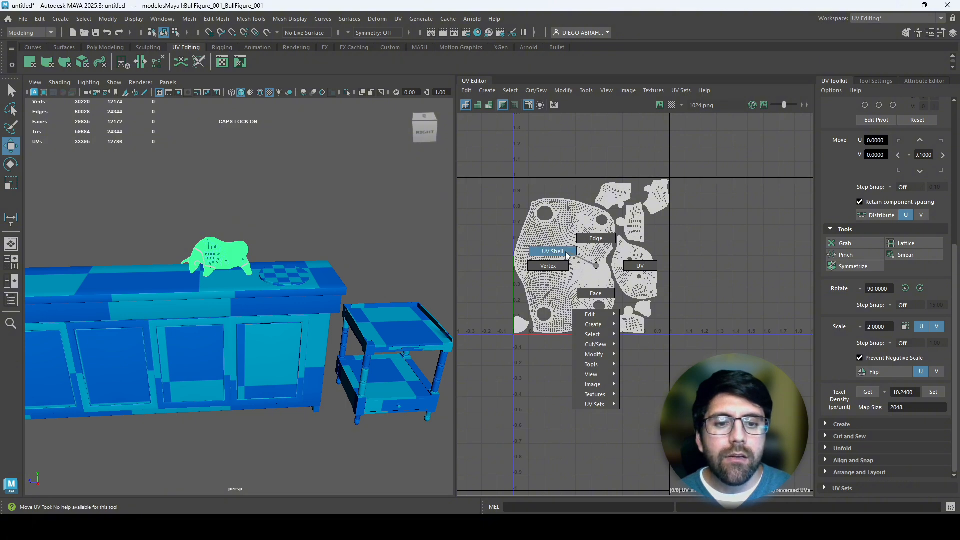
pyautogui.moveTo(567, 255); pyautogui.dragTo(568, 255, button='right')
pyautogui.moveTo(419, 60); pyautogui.dragTo(842, 518)
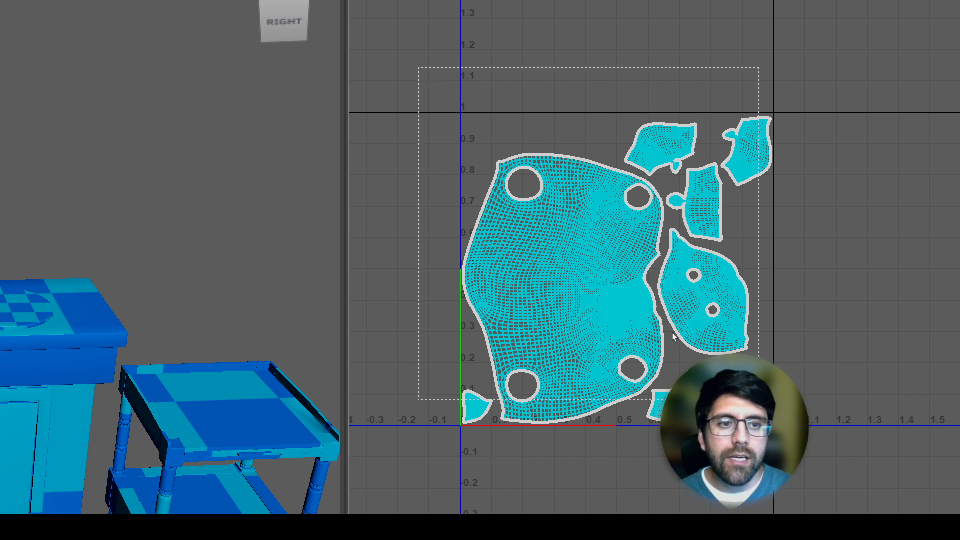
pyautogui.moveTo(840, 469); pyautogui.dragTo(841, 469)
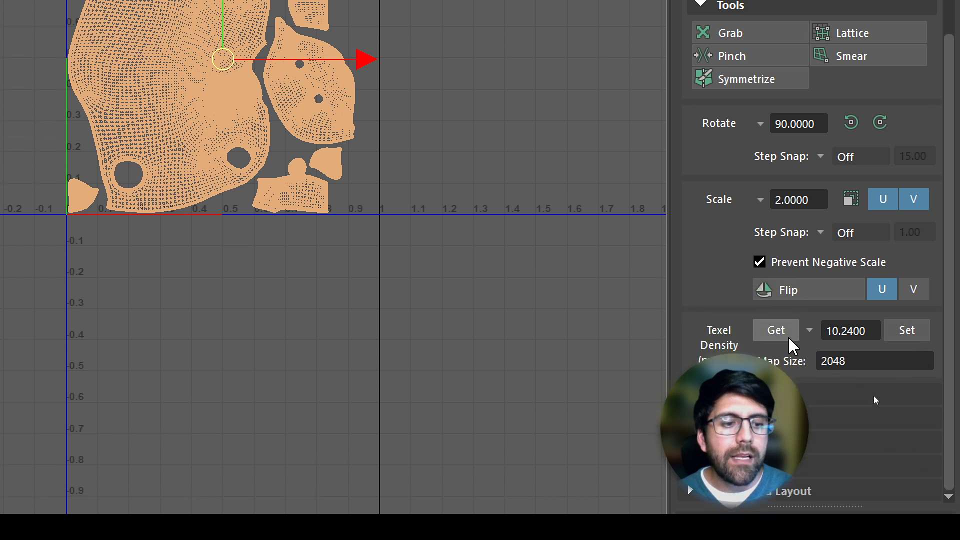
pyautogui.click(783, 341)
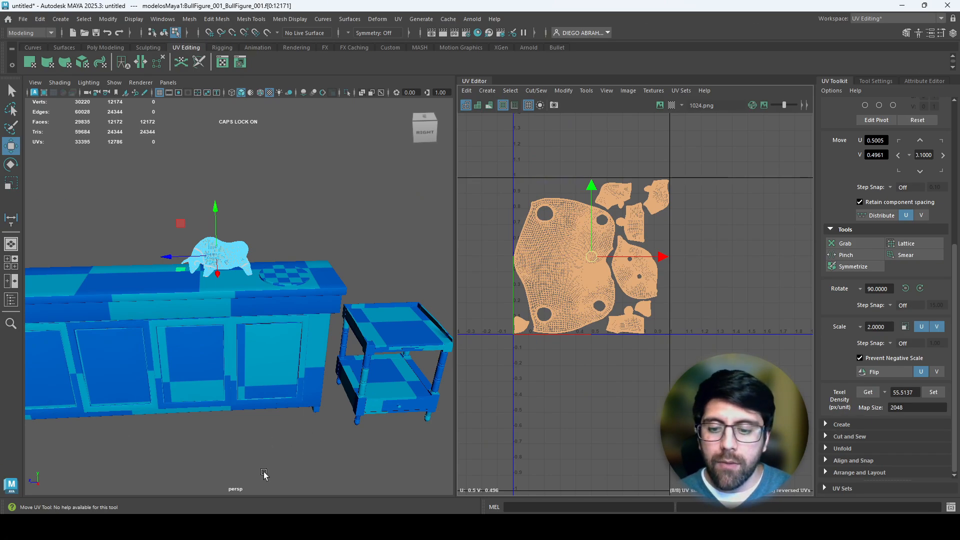
# Step: Consult the texel density table in 6.jpg and set UniV's texel density to 1024 in Blender's UV Editing workspace
pyautogui.click(361, 522)
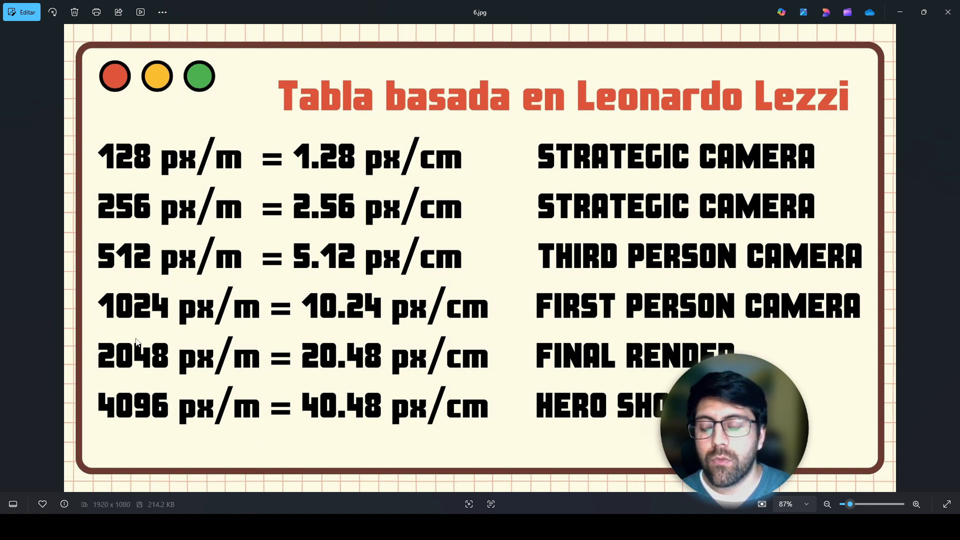
pyautogui.click(256, 526)
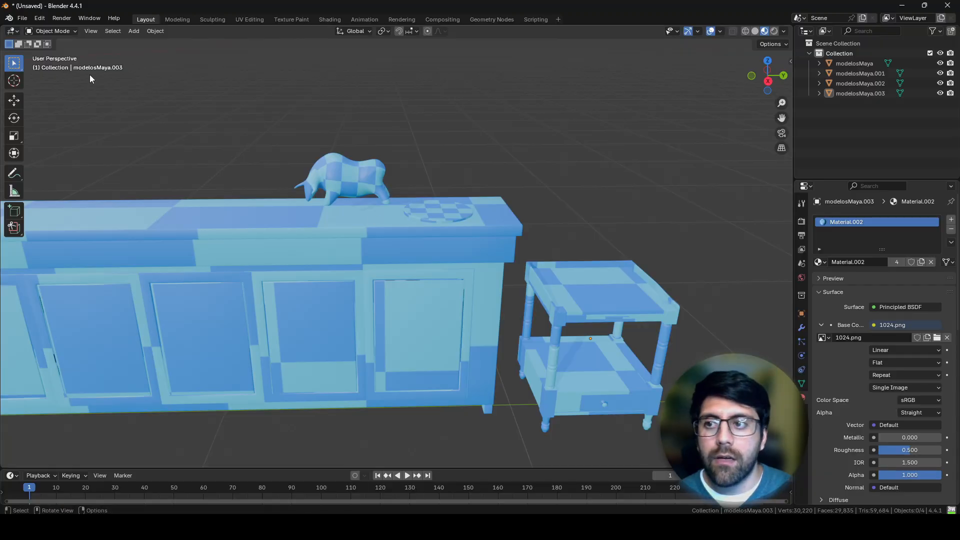
pyautogui.click(256, 21)
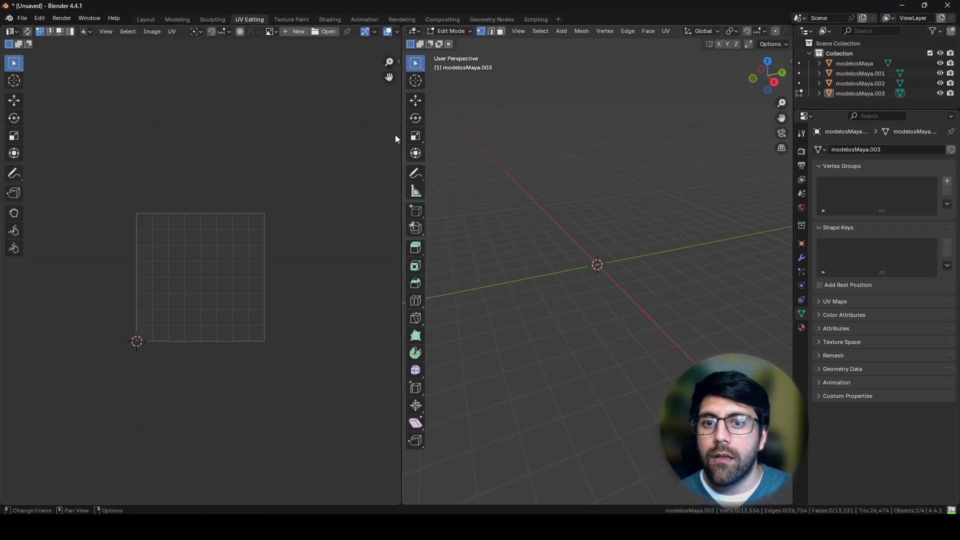
pyautogui.press('n')
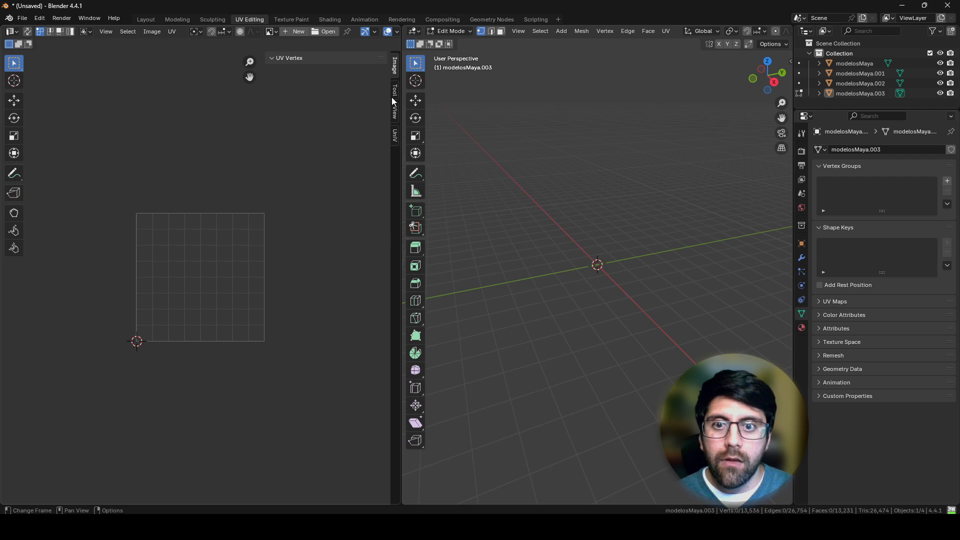
pyautogui.click(395, 135)
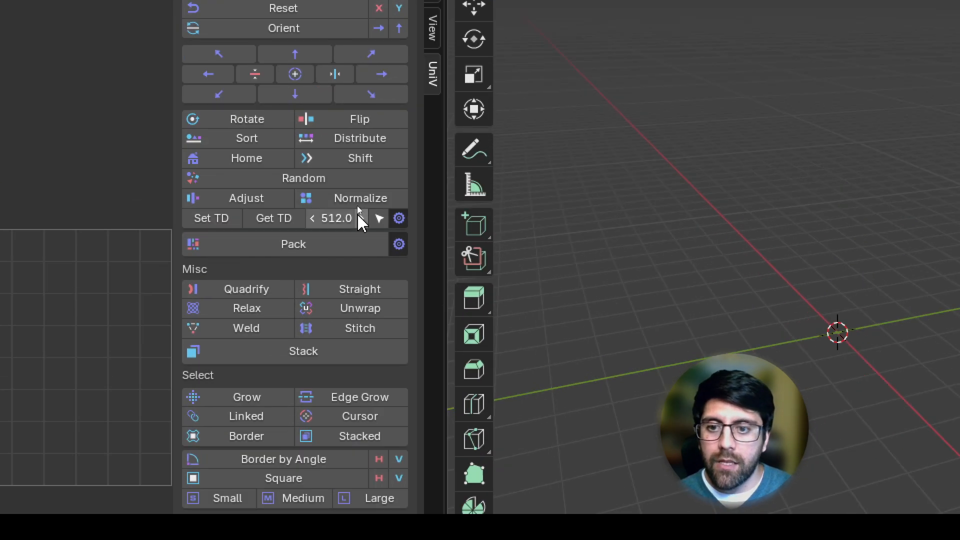
pyautogui.click(340, 219)
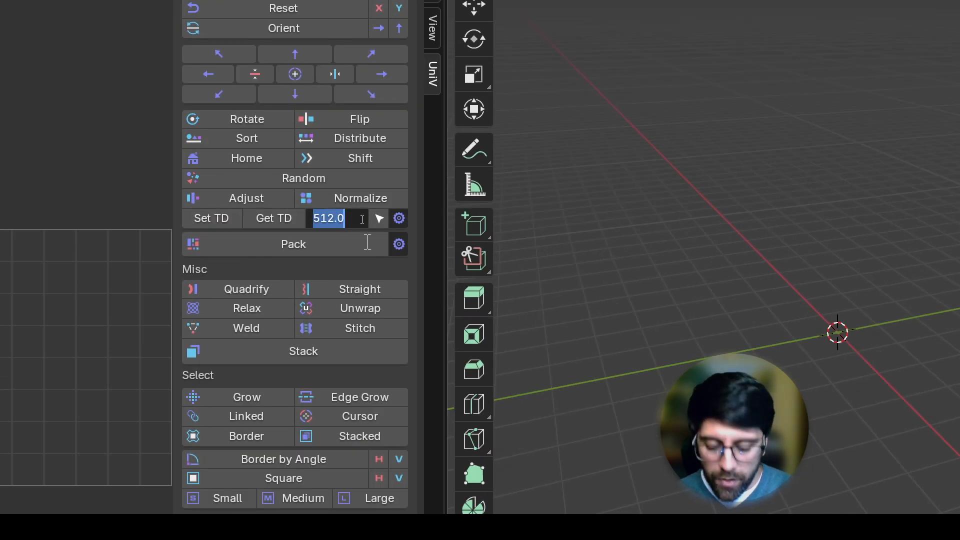
pyautogui.write('1024')
pyautogui.press('Return')
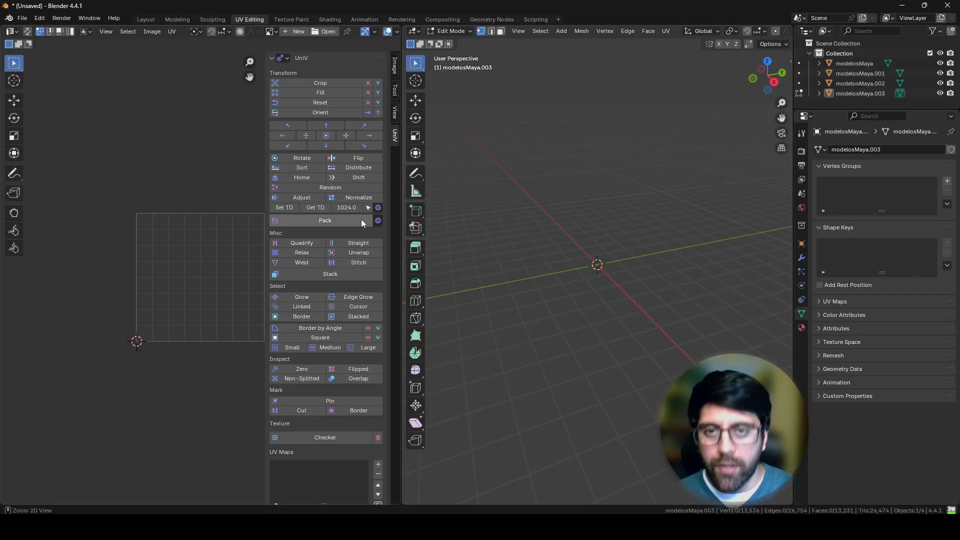
# Step: Return to Maya via the px/m to px/cm table, apply a texel density of 10.24 to the bull's UV shells, and deselect the bull
pyautogui.hotkey('alt', 'Tab')
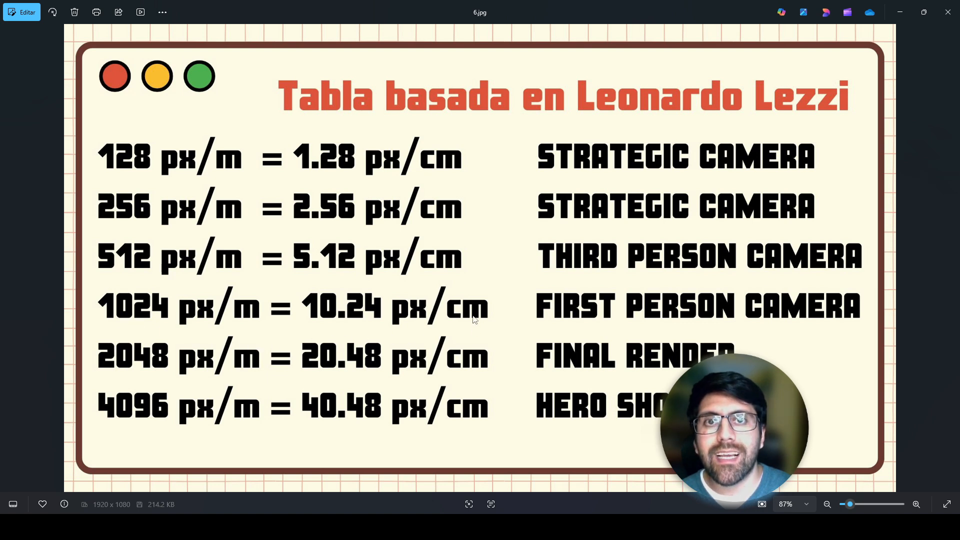
pyautogui.hotkey('alt', 'Tab')
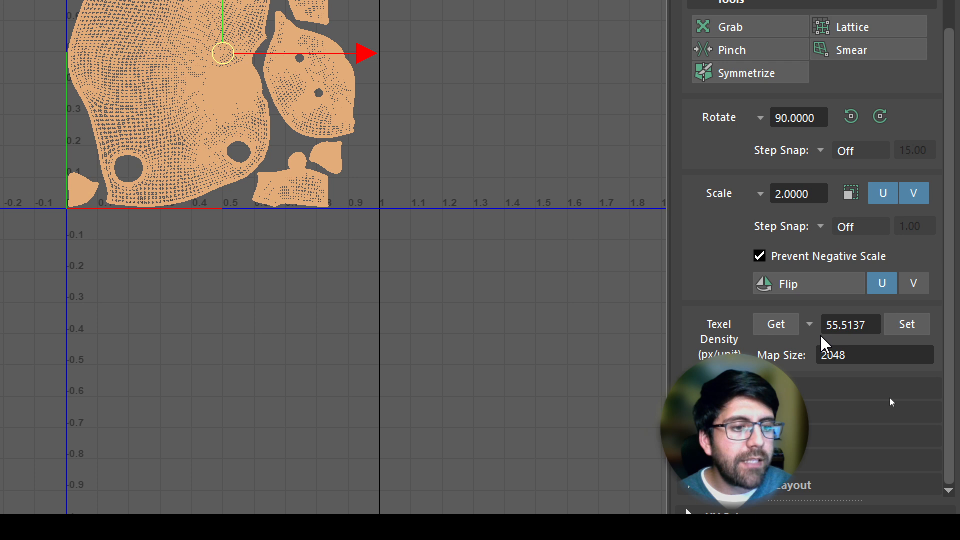
pyautogui.doubleClick(856, 333)
pyautogui.write('10.24')
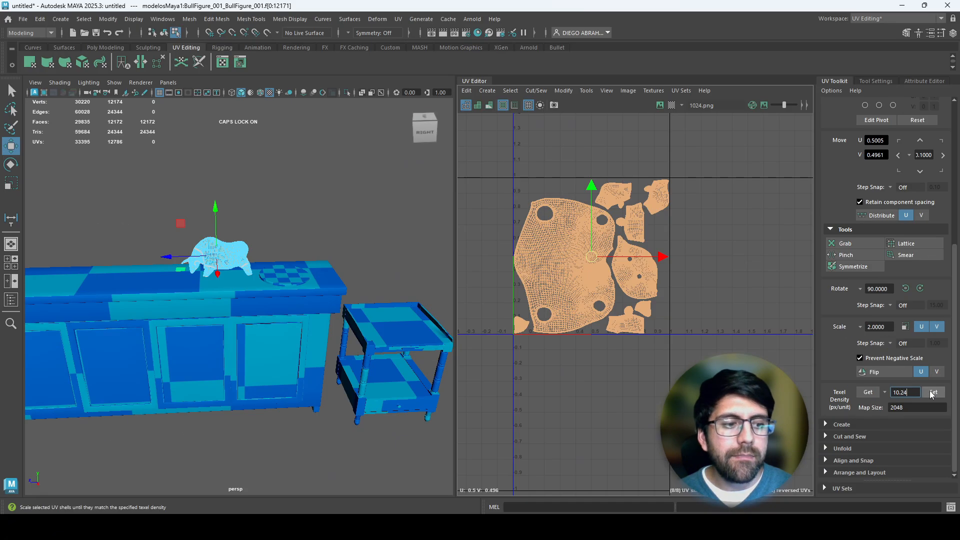
pyautogui.click(932, 394)
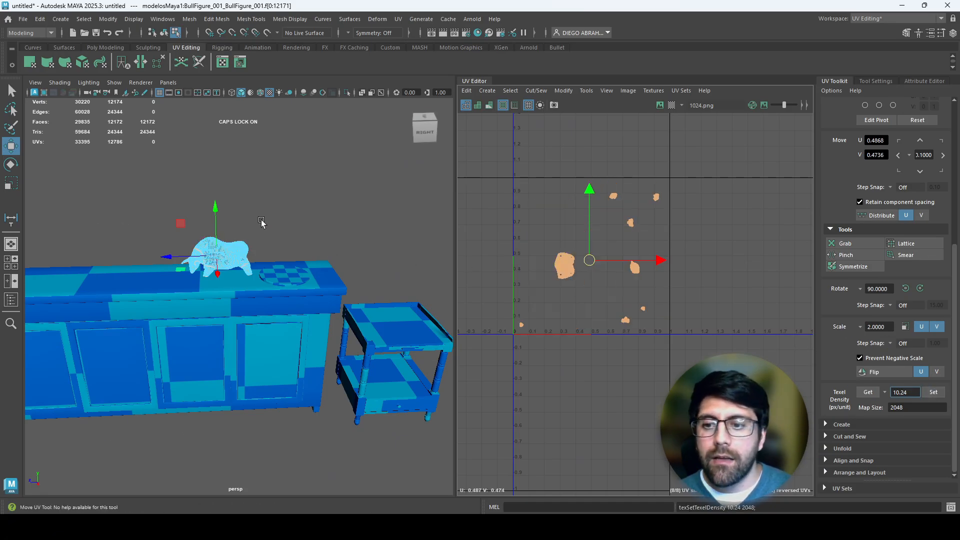
pyautogui.moveTo(263, 221); pyautogui.dragTo(291, 194, button='right')
pyautogui.click(279, 208)
pyautogui.moveTo(234, 257)
pyautogui.keyDown('alt'); pyautogui.mouseDown()
pyautogui.moveTo(272, 244)
pyautogui.moveTo(232, 271)
pyautogui.mouseUp(); pyautogui.keyUp('alt')
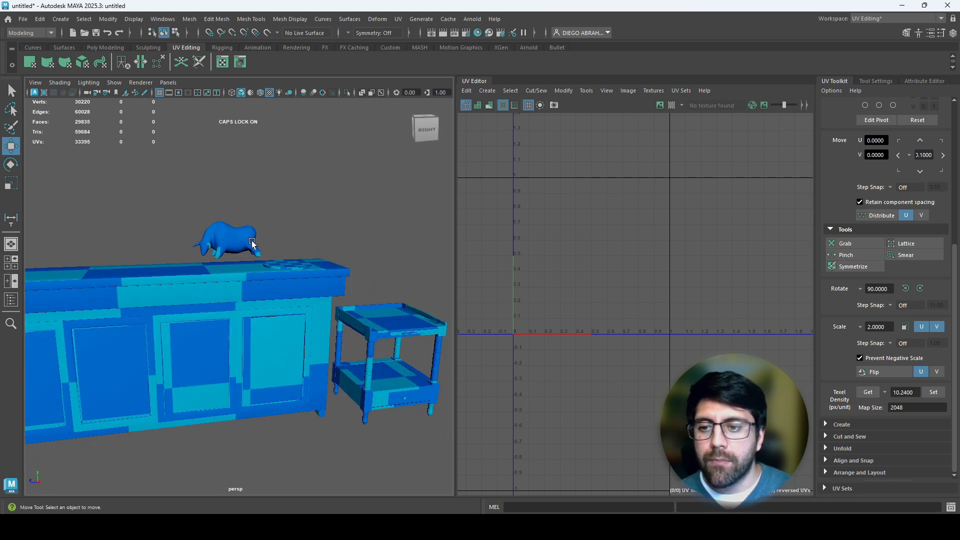
# Step: Apply a texel density of 10.24 at map size 2048 to all UV shells of the worktop cabinet
pyautogui.click(208, 293)
pyautogui.rightClick(214, 296)
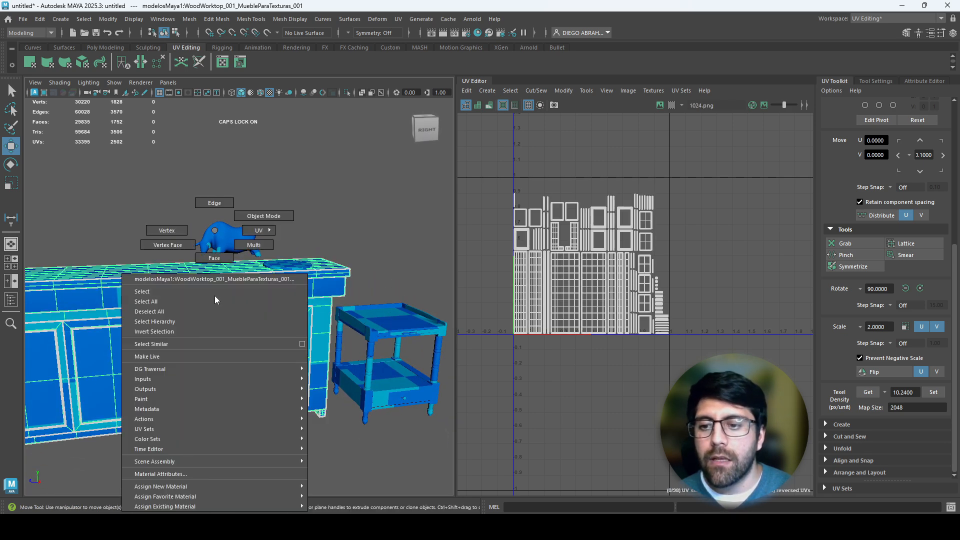
pyautogui.click(215, 296)
pyautogui.moveTo(521, 302); pyautogui.dragTo(488, 285, button='right')
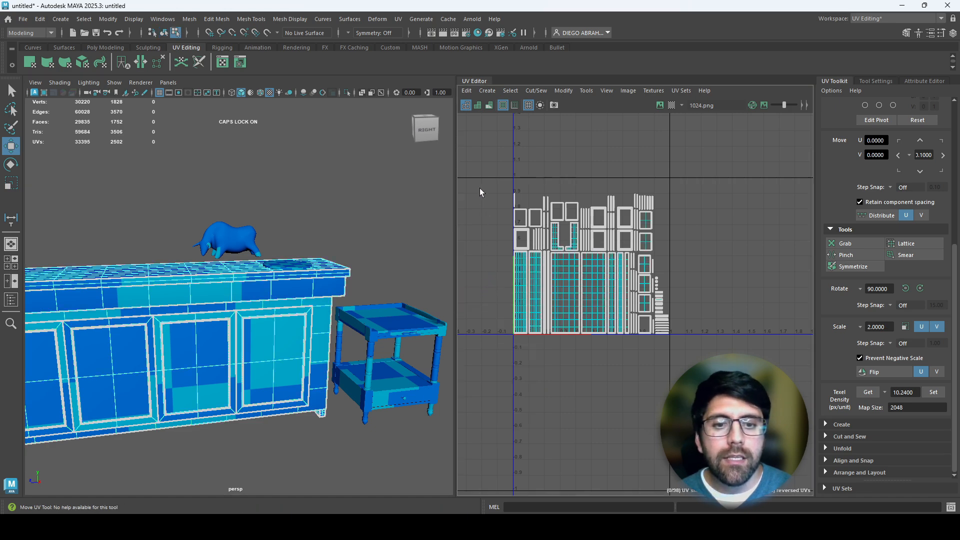
pyautogui.moveTo(480, 173); pyautogui.dragTo(685, 380)
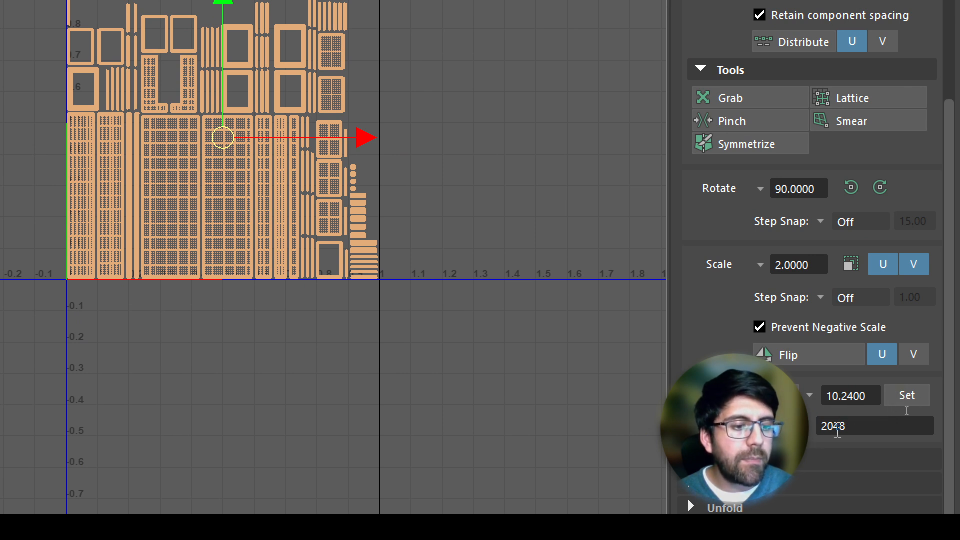
pyautogui.click(913, 395)
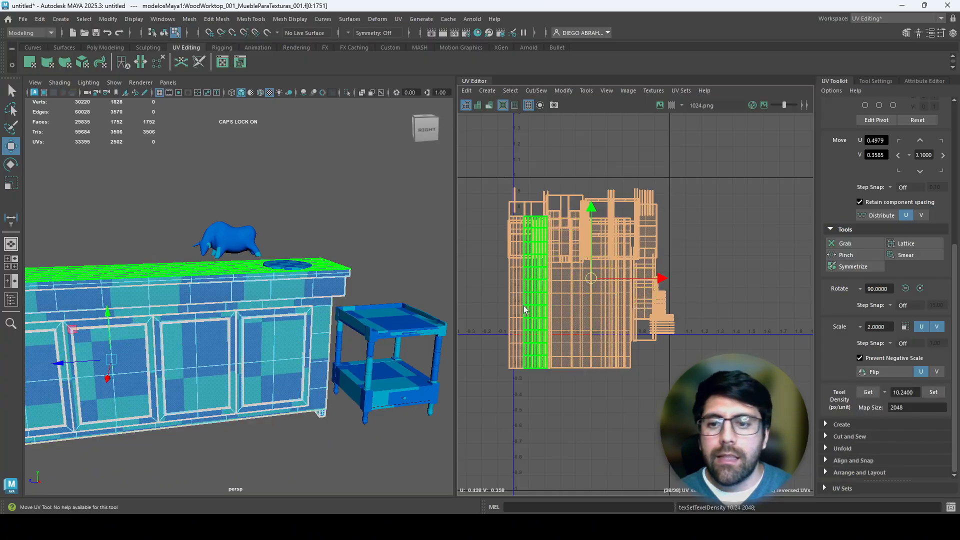
# Step: Select the cabinet and the bull together as objects and compare their checker patterns up close
pyautogui.click(312, 207)
pyautogui.keyDown('alt'); pyautogui.moveTo(312, 206); pyautogui.dragTo(256, 247); pyautogui.keyUp('alt')
pyautogui.moveTo(224, 231); pyautogui.dragTo(254, 206, button='right')
pyautogui.click(210, 226)
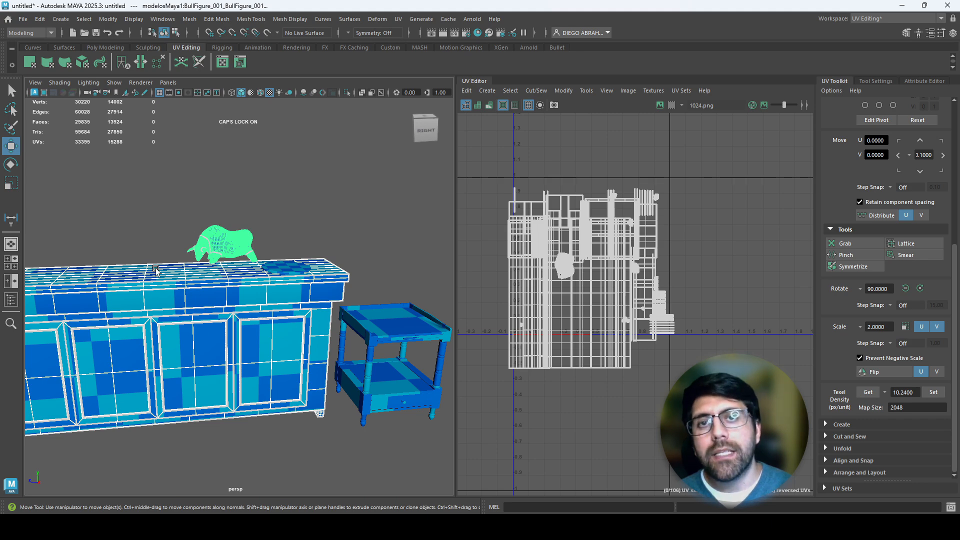
pyautogui.keyDown('alt'); pyautogui.moveTo(247, 271); pyautogui.dragTo(335, 306, button='right'); pyautogui.keyUp('alt')
pyautogui.keyDown('alt'); pyautogui.moveTo(334, 306); pyautogui.dragTo(342, 333); pyautogui.keyUp('alt')
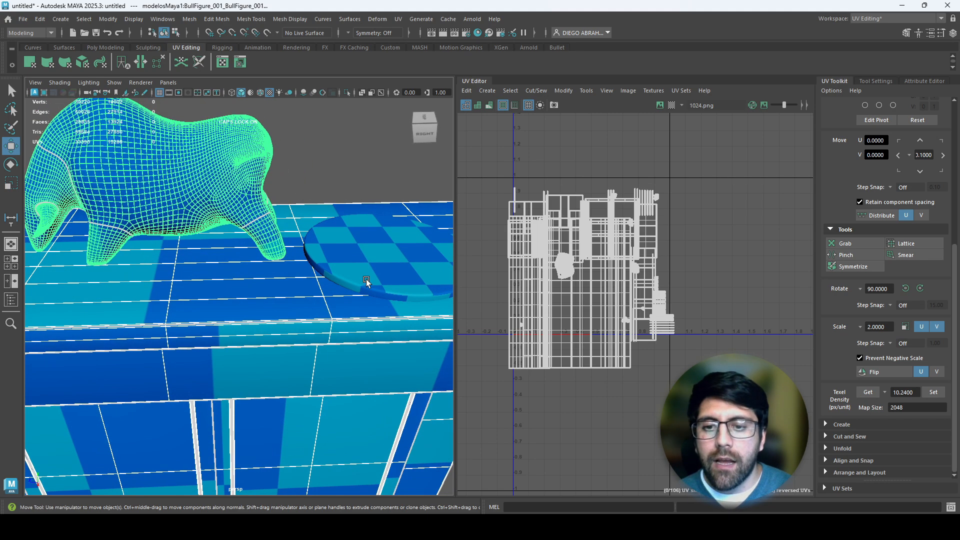
# Step: Select all UV shells of the round board on the worktop and apply a texel density of 10.24
pyautogui.click(361, 276)
pyautogui.keyDown('alt'); pyautogui.moveTo(391, 267); pyautogui.dragTo(273, 261, button='middle'); pyautogui.keyUp('alt')
pyautogui.moveTo(517, 257); pyautogui.dragTo(487, 244, button='right')
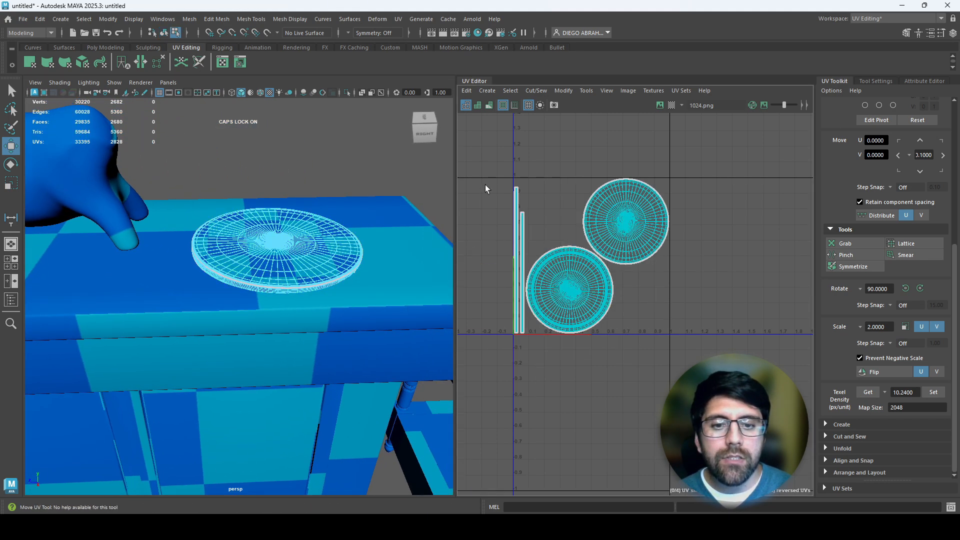
pyautogui.moveTo(486, 157); pyautogui.dragTo(693, 398)
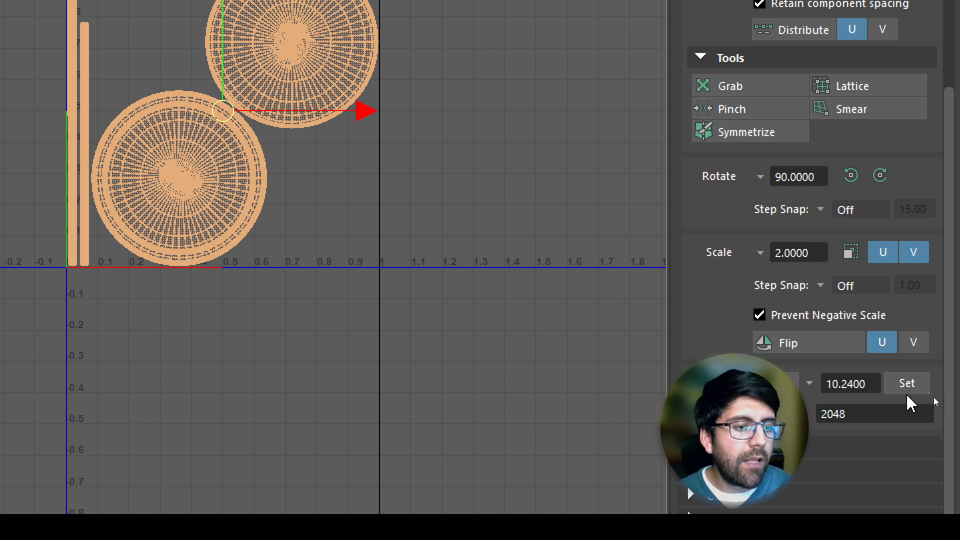
pyautogui.click(909, 388)
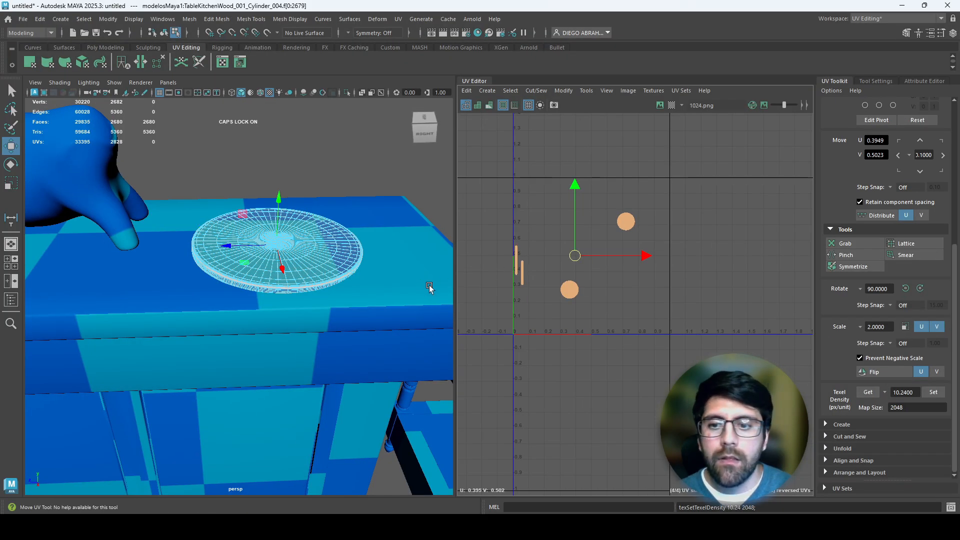
# Step: Return to object selection, apply a texel density of 10.24 to all of the side table's UV shells, and deselect it
pyautogui.keyDown('alt'); pyautogui.moveTo(377, 300); pyautogui.dragTo(328, 284, button='right'); pyautogui.keyUp('alt')
pyautogui.keyDown('alt'); pyautogui.moveTo(298, 258); pyautogui.dragTo(250, 227, button='middle'); pyautogui.keyUp('alt')
pyautogui.rightClick(348, 302)
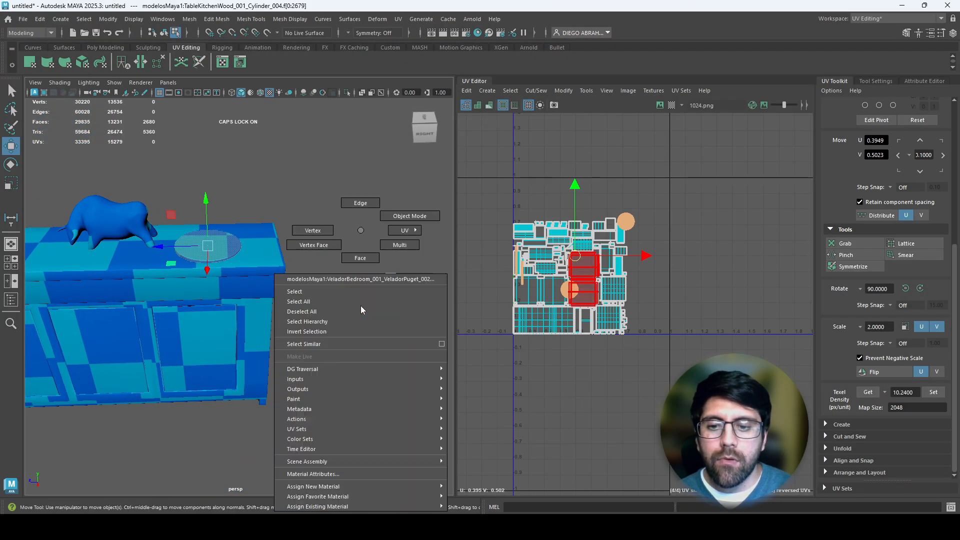
pyautogui.click(408, 215)
pyautogui.click(384, 310)
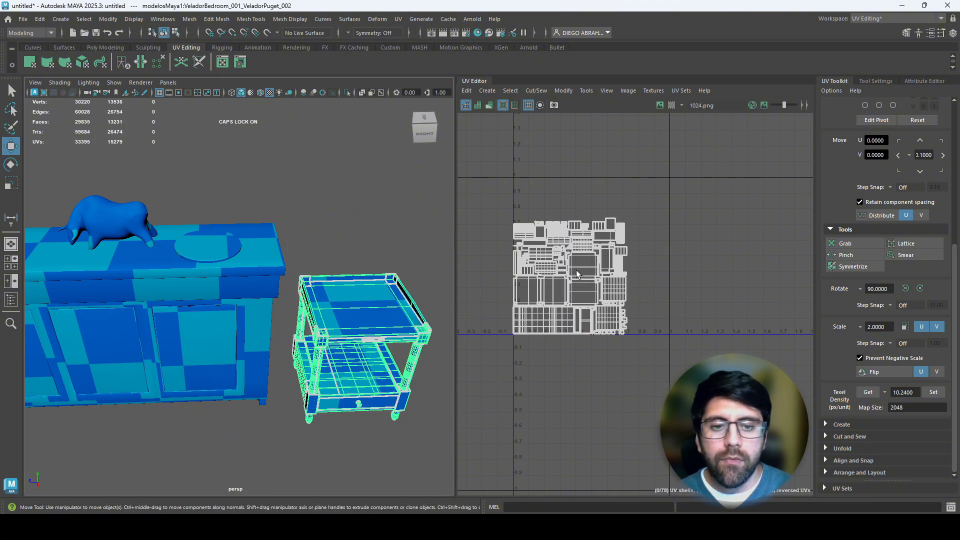
pyautogui.moveTo(576, 270); pyautogui.dragTo(532, 255, button='right')
pyautogui.moveTo(480, 191); pyautogui.dragTo(687, 393)
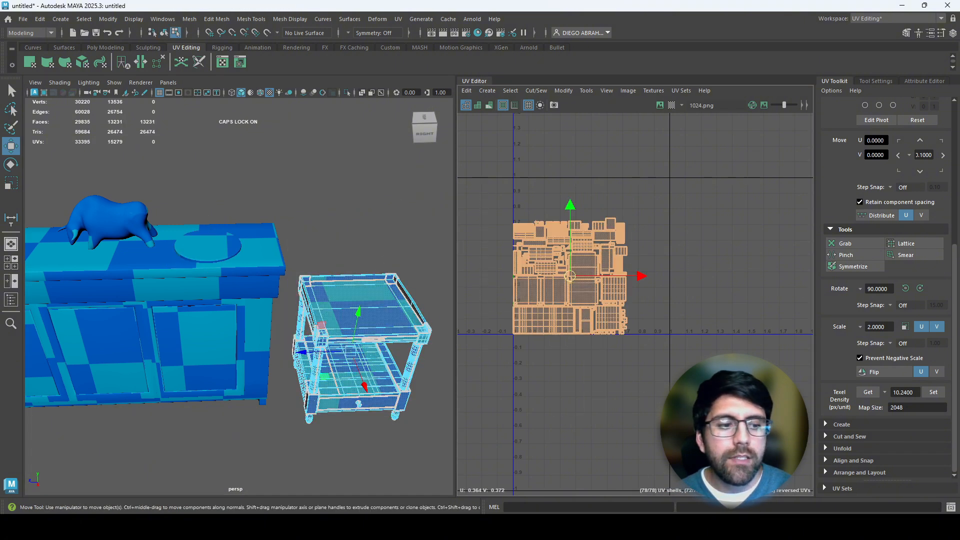
pyautogui.click(926, 397)
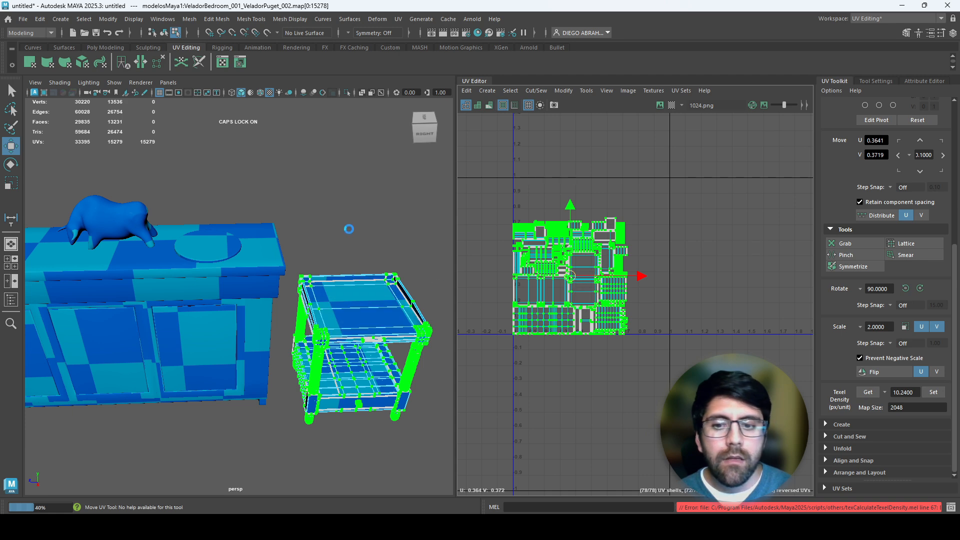
pyautogui.moveTo(349, 229); pyautogui.dragTo(354, 221, button='right')
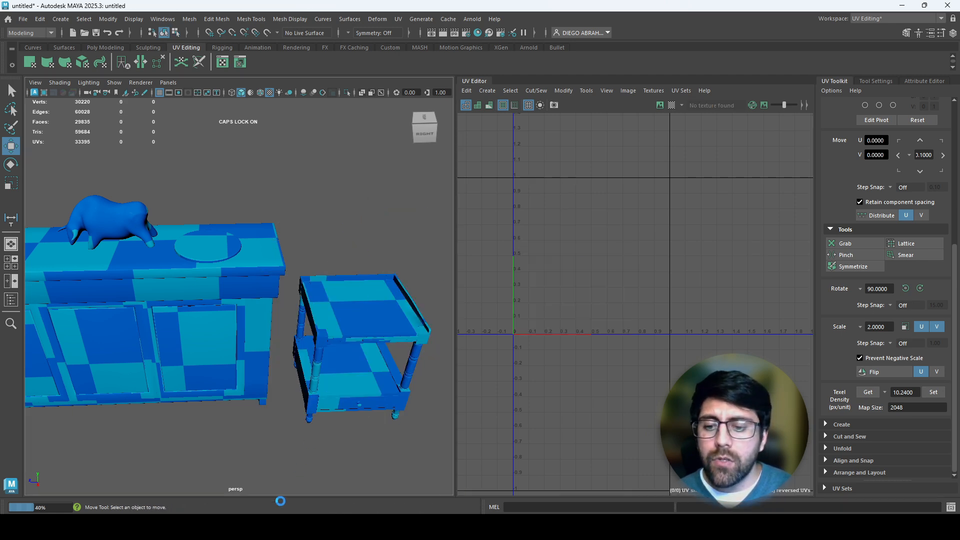
# Step: Switch to Blender, leave Edit Mode, select all four models, and frame them closely in the 3D view
pyautogui.click(239, 528)
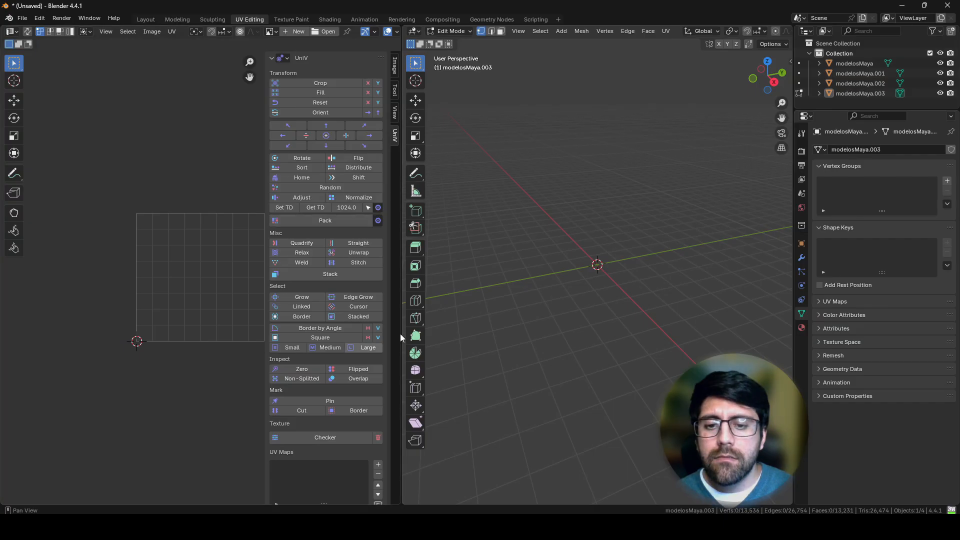
pyautogui.press('Tab')
pyautogui.moveTo(642, 250); pyautogui.dragTo(743, 288, button='middle')
pyautogui.press('a')
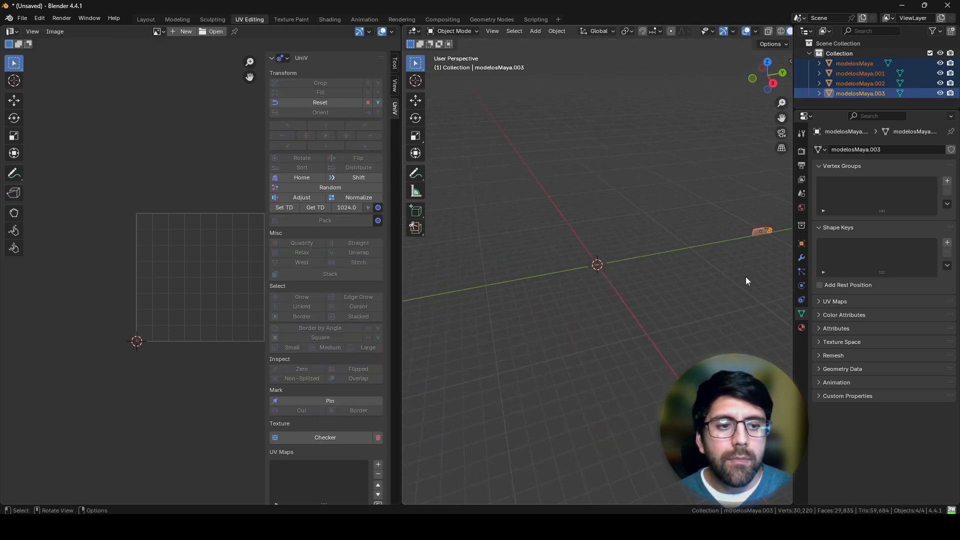
pyautogui.press('q')
pyautogui.click(734, 273)
pyautogui.scroll(5, 722, 257)
# Step: Show the models' checker textures with Material Preview shading and clear the selection
pyautogui.press('z')
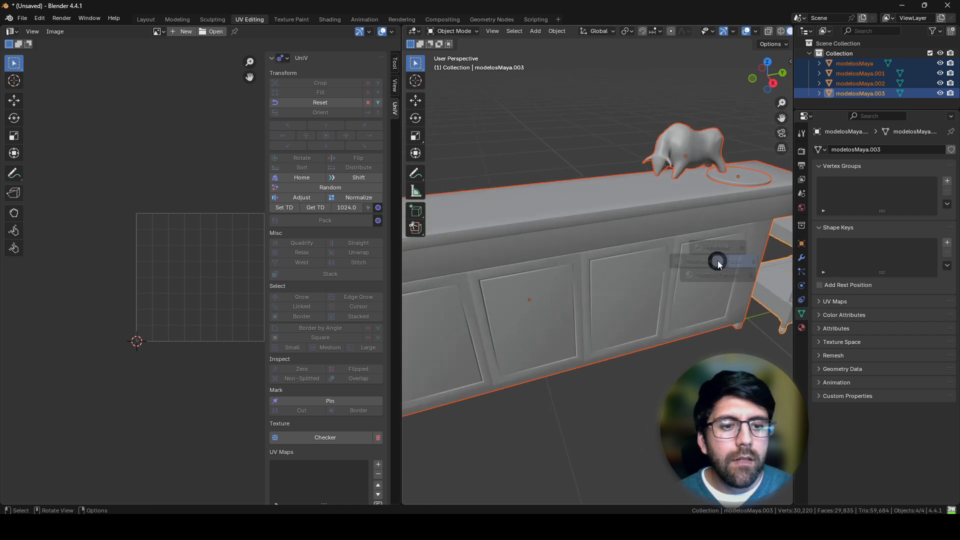
pyautogui.click(726, 302)
pyautogui.moveTo(685, 275); pyautogui.dragTo(506, 310, button='middle')
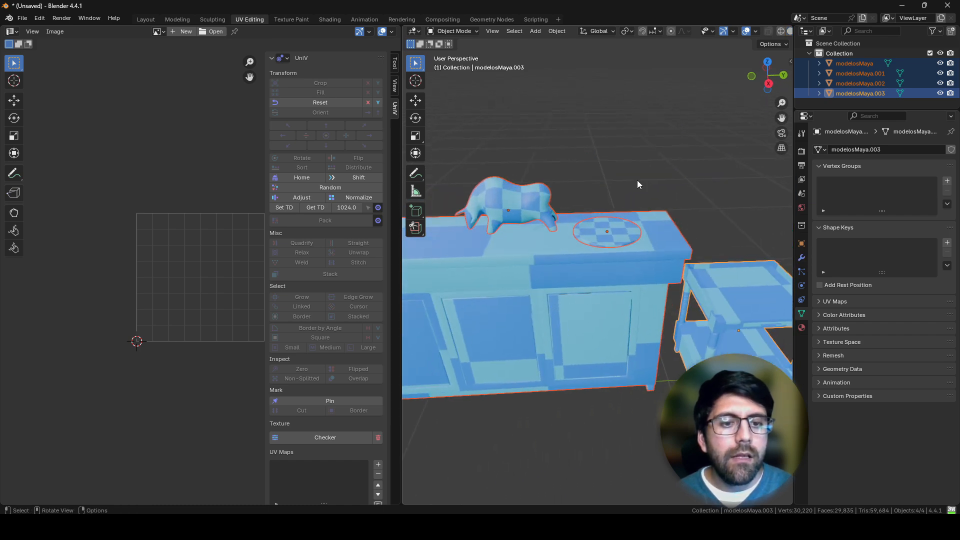
pyautogui.click(638, 180)
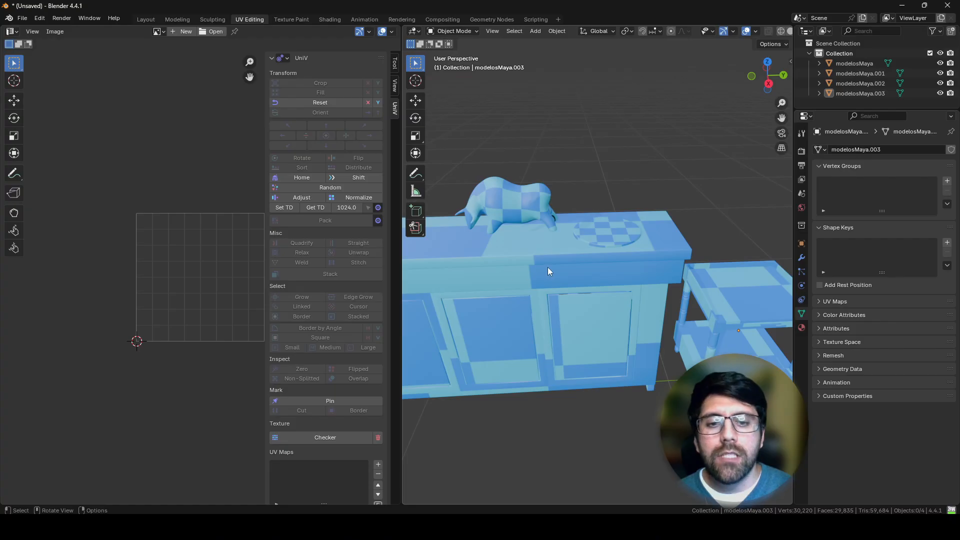
# Step: Apply UniV's 1024 texel density to all of the bull's UVs in Edit Mode and return to Object Mode
pyautogui.click(536, 199)
pyautogui.moveTo(550, 246); pyautogui.dragTo(641, 232, button='middle')
pyautogui.moveTo(593, 212)
pyautogui.mouseDown(button='middle')
pyautogui.moveTo(622, 224)
pyautogui.moveTo(587, 225)
pyautogui.mouseUp(button='middle')
pyautogui.press('Tab')
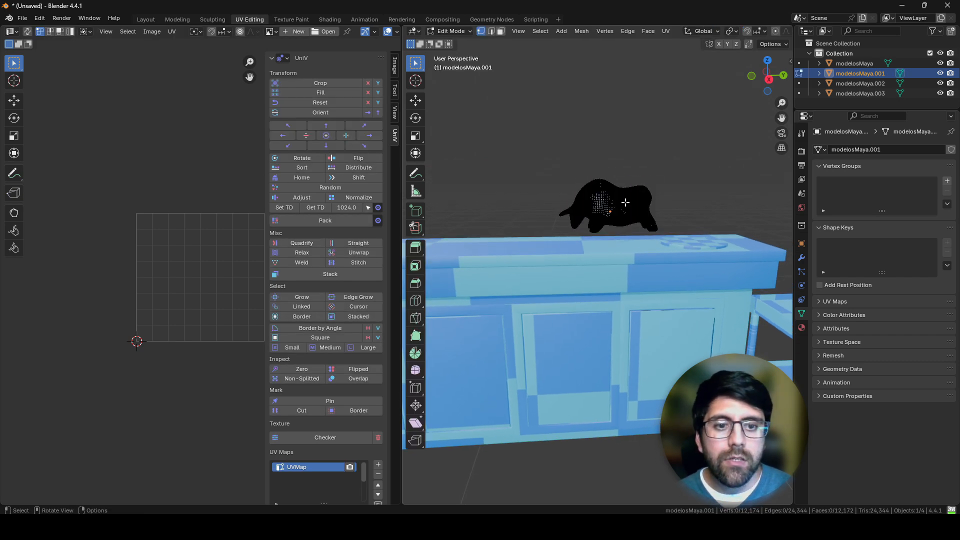
pyautogui.press('a')
pyautogui.scroll(-5, 239, 239)
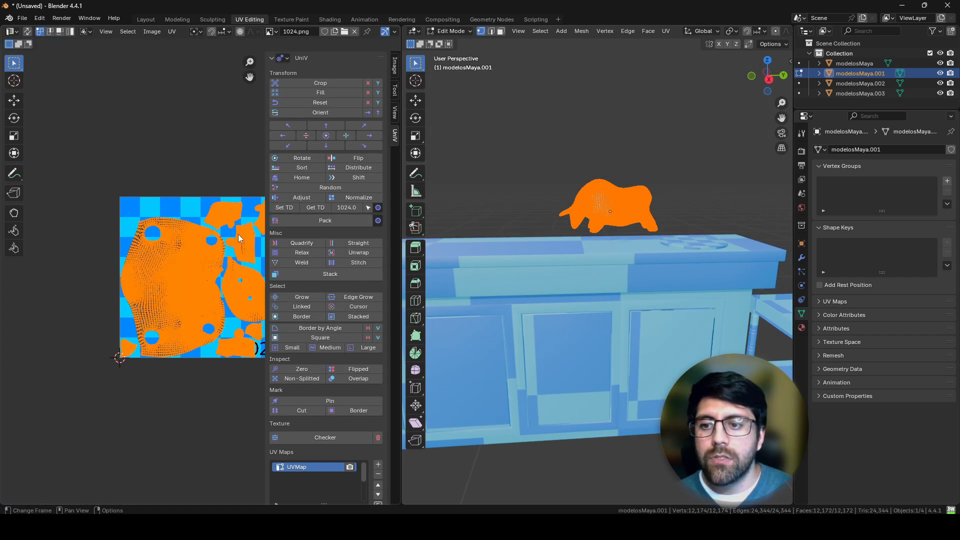
pyautogui.moveTo(239, 238); pyautogui.dragTo(174, 215, button='middle')
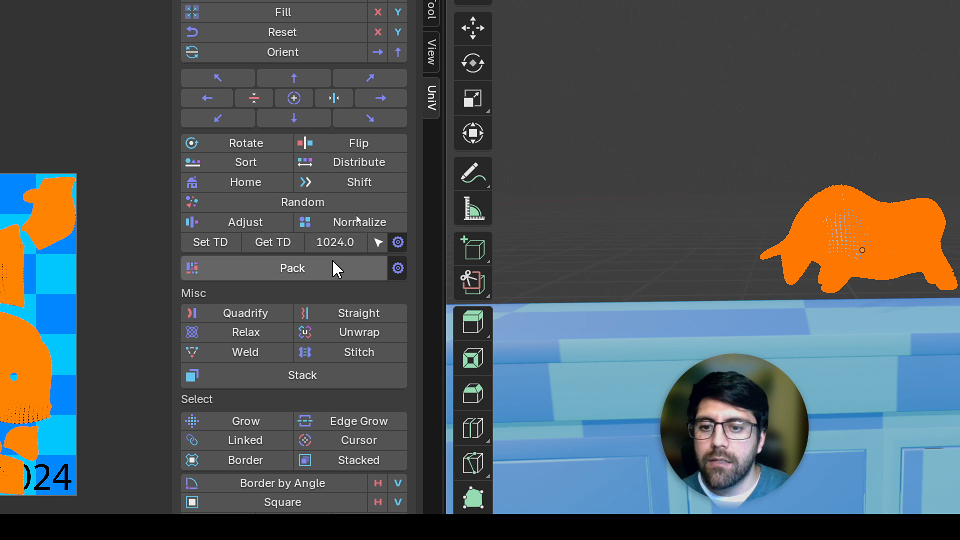
pyautogui.click(399, 243)
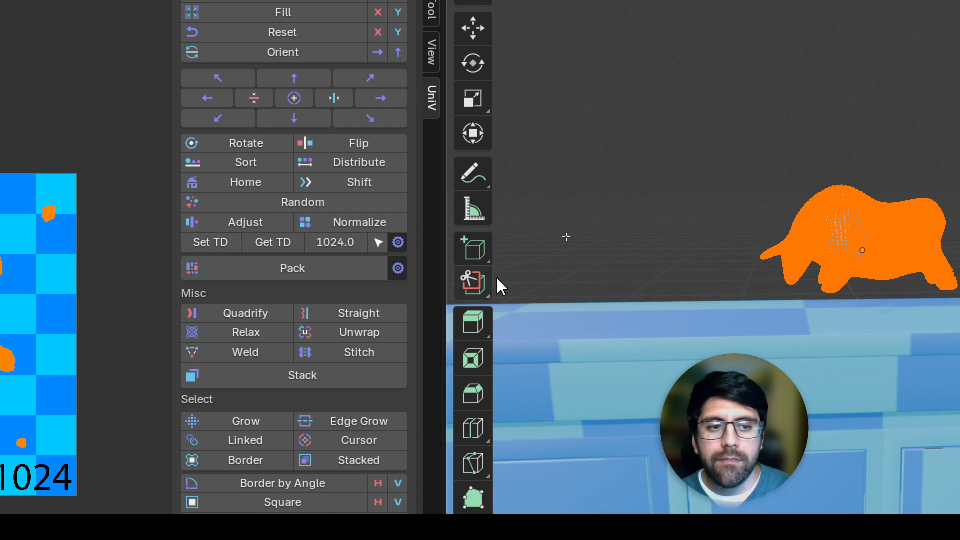
pyautogui.press('Tab')
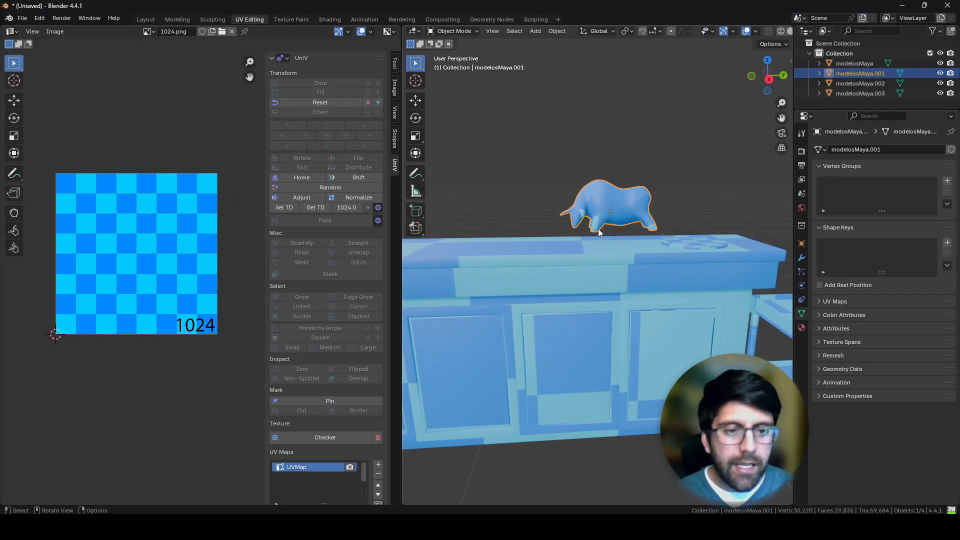
# Step: Compare the checker pattern on the bull's head, horns and legs between Blender and Maya
pyautogui.scroll(4, 628, 226)
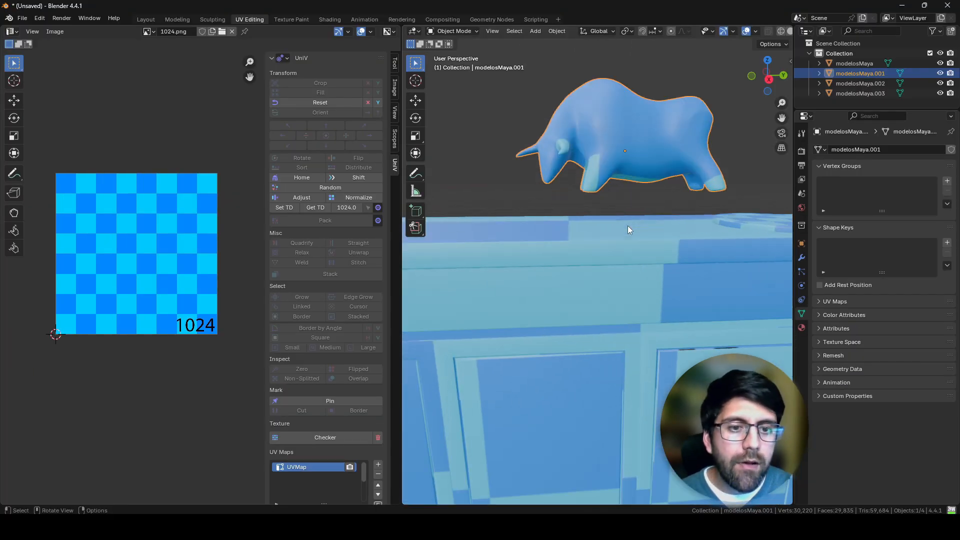
pyautogui.keyDown('shift'); pyautogui.moveTo(675, 206); pyautogui.dragTo(652, 288, button='middle'); pyautogui.keyUp('shift')
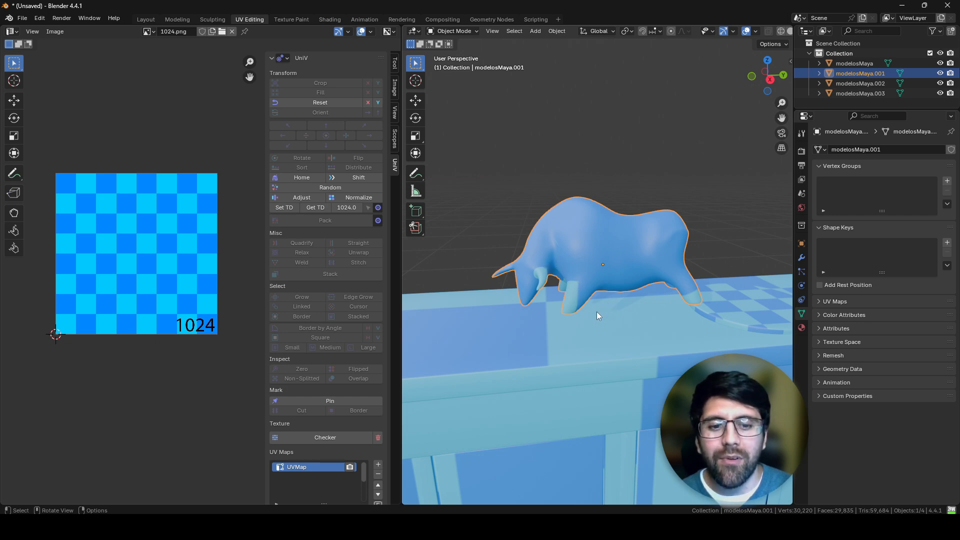
pyautogui.hotkey('alt', 'Tab')
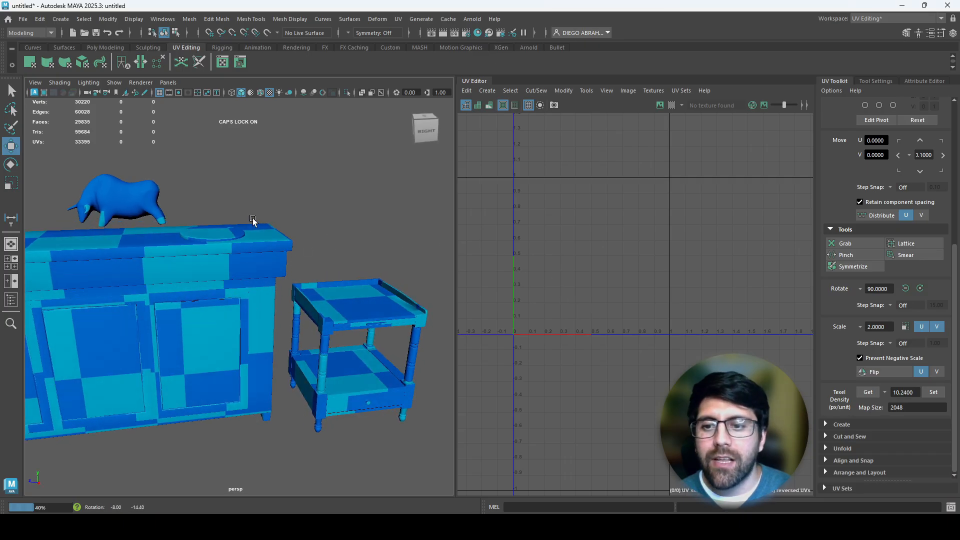
pyautogui.keyDown('alt'); pyautogui.moveTo(253, 218); pyautogui.dragTo(357, 266, button='middle'); pyautogui.keyUp('alt')
pyautogui.keyDown('alt'); pyautogui.moveTo(357, 266); pyautogui.dragTo(318, 239, button='right'); pyautogui.keyUp('alt')
pyautogui.keyDown('alt'); pyautogui.moveTo(318, 239); pyautogui.dragTo(296, 277, button='middle'); pyautogui.keyUp('alt')
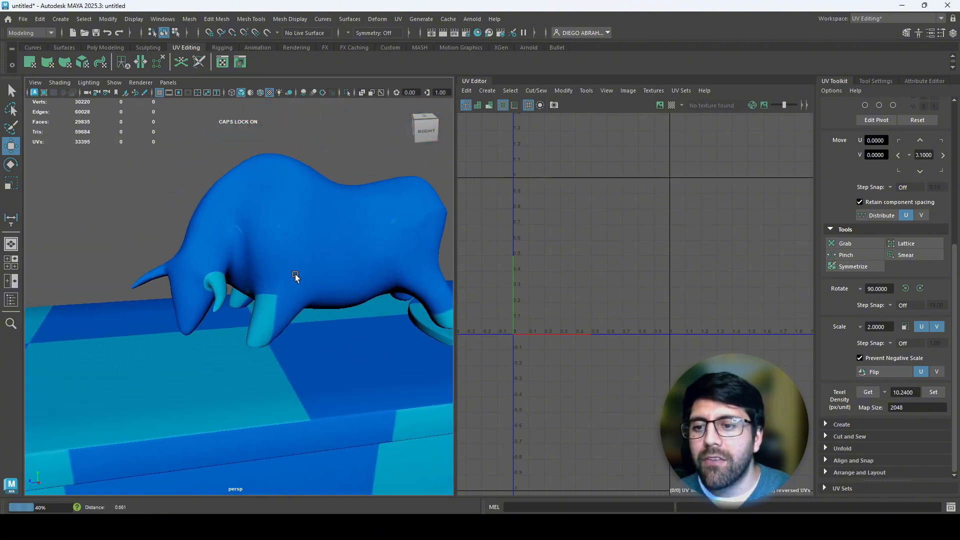
pyautogui.scroll(2, 298, 277)
pyautogui.hotkey('alt', 'Tab')
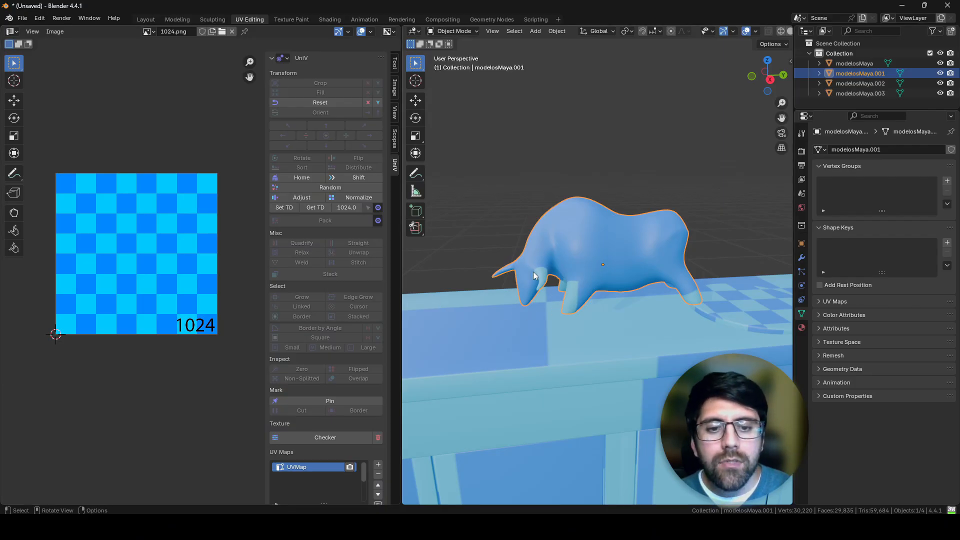
pyautogui.scroll(8, 576, 271)
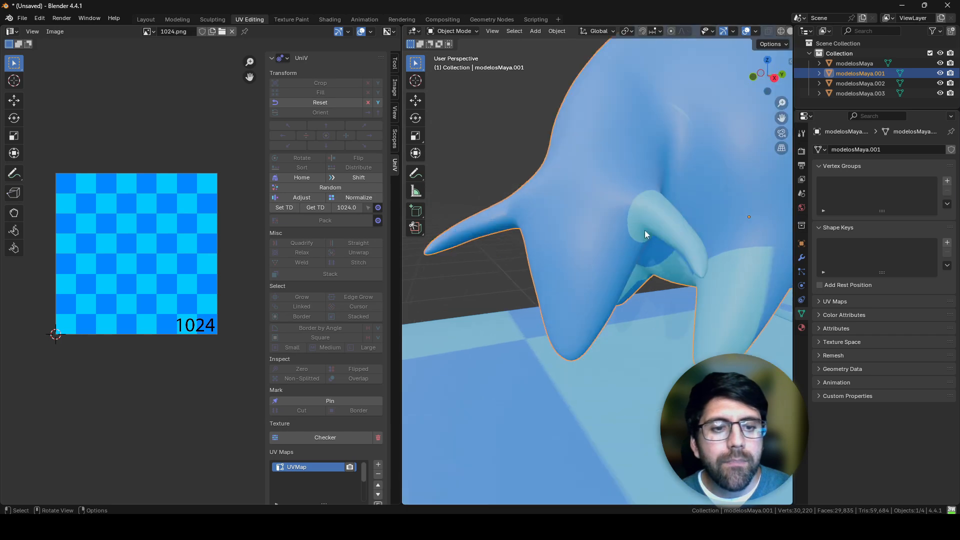
pyautogui.scroll(-3, 648, 228)
pyautogui.hotkey('alt', 'Tab')
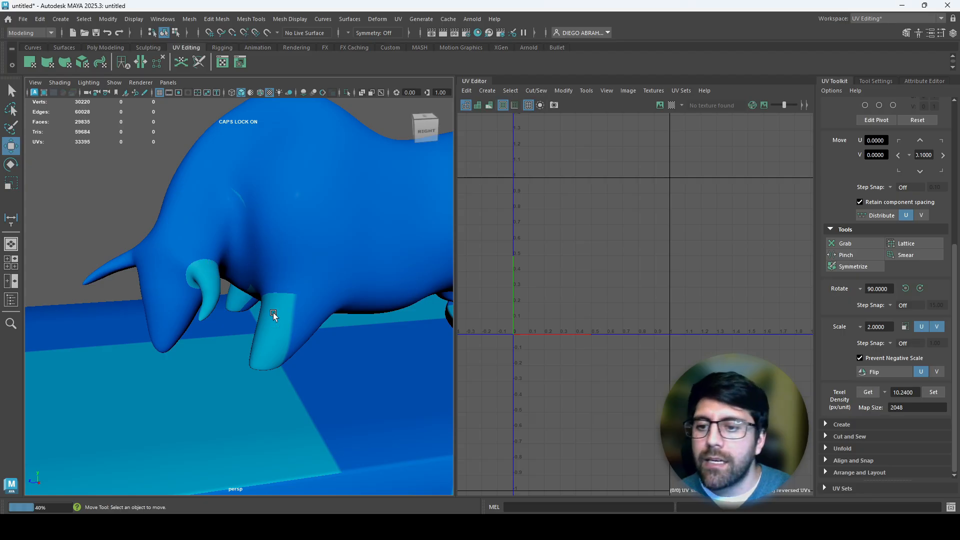
pyautogui.hotkey('alt', 'Tab')
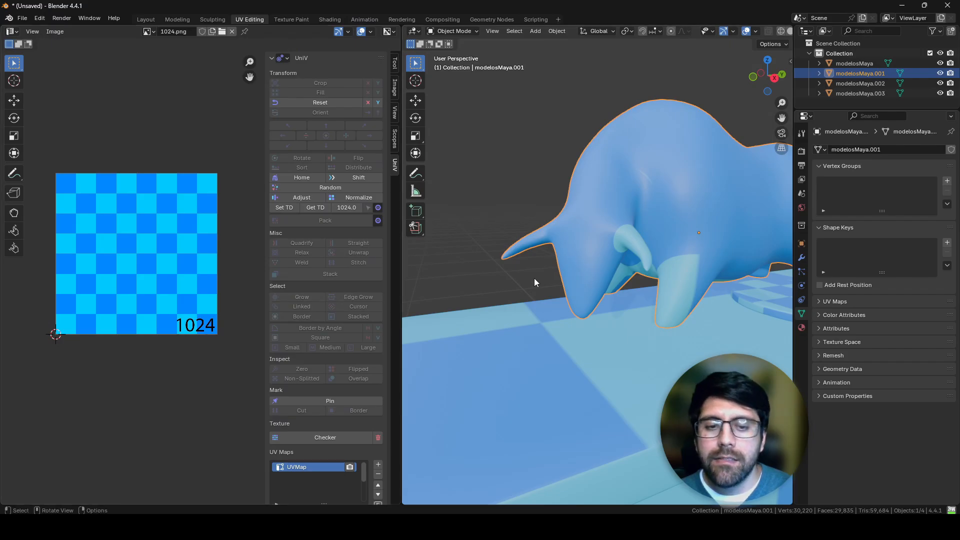
pyautogui.scroll(-10, 550, 293)
# Step: Compare the cabinet's checker pattern in Blender with the same cabinet in Maya, and leave Maya's objects deselected
pyautogui.click(581, 313)
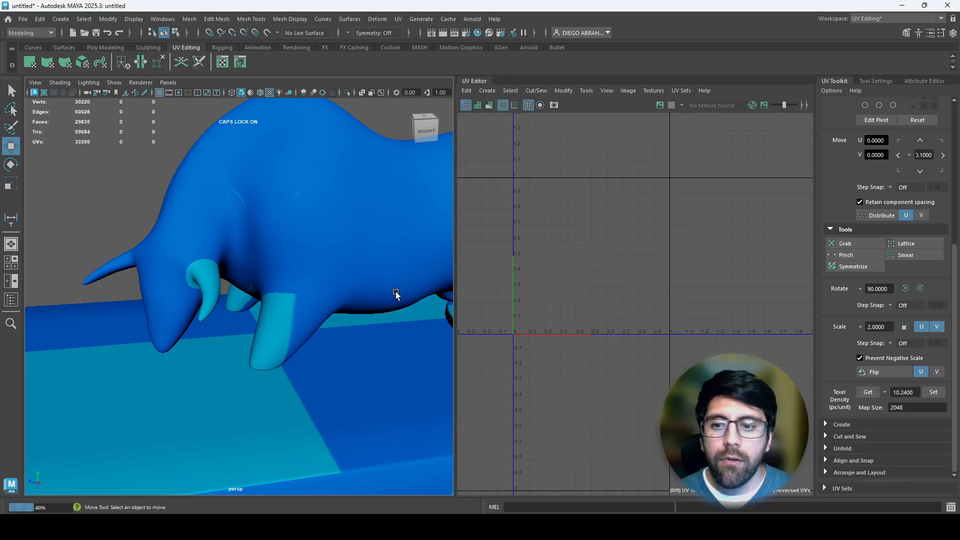
pyautogui.scroll(-5, 292, 315)
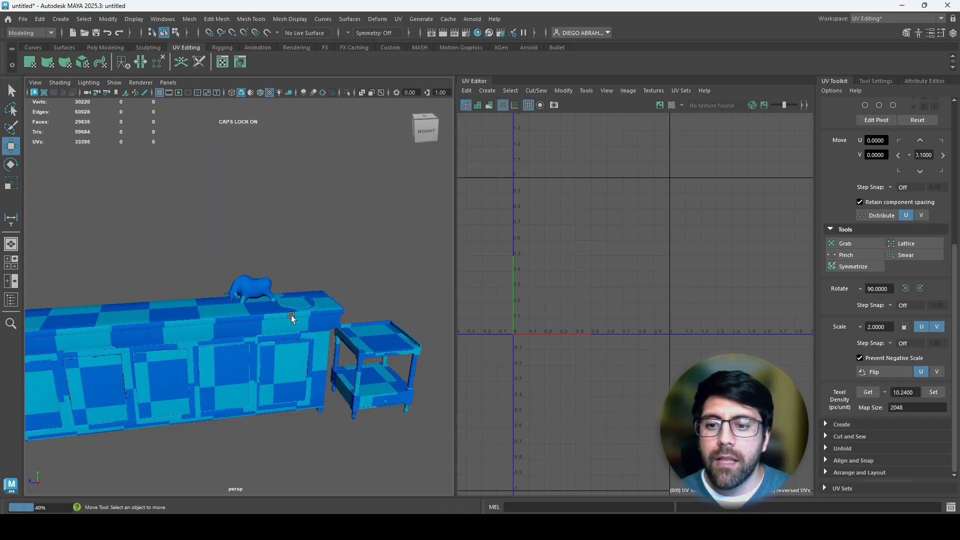
pyautogui.click(291, 315)
pyautogui.hotkey('alt', 'Tab')
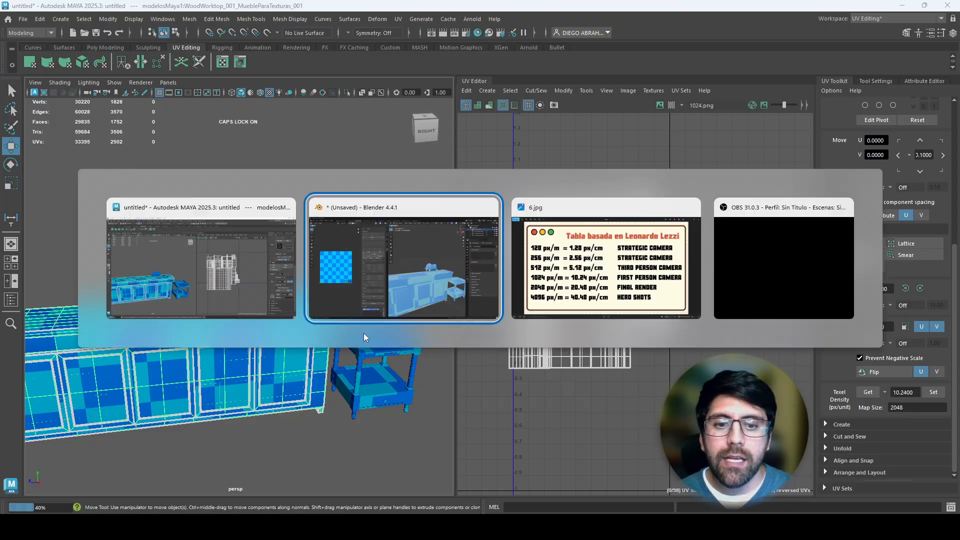
pyautogui.hotkey('alt', 'Tab')
pyautogui.click(316, 265)
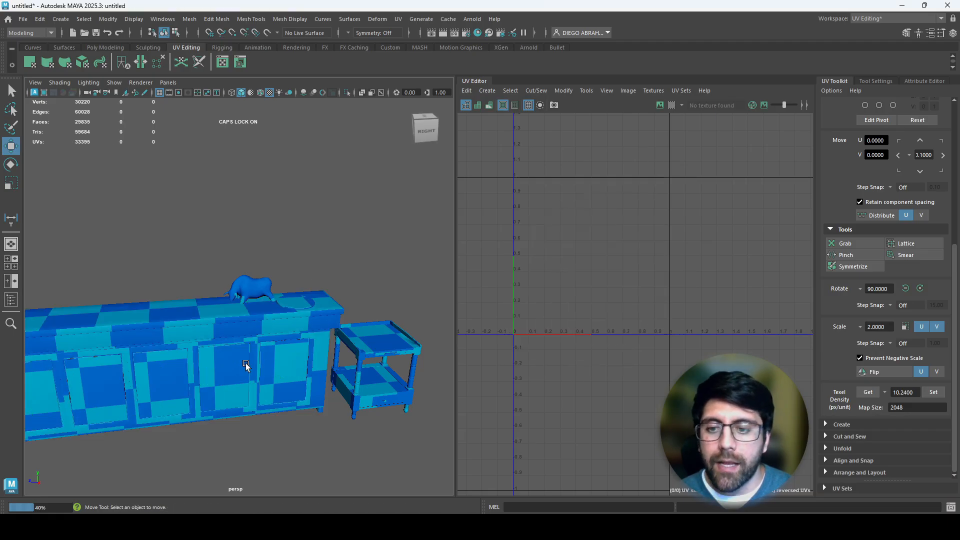
# Step: Switch to Blender, select all of the cabinet's UVs in Edit Mode and apply UniV's 1024 texel density to them
pyautogui.scroll(5, 246, 364)
pyautogui.scroll(-3, 227, 413)
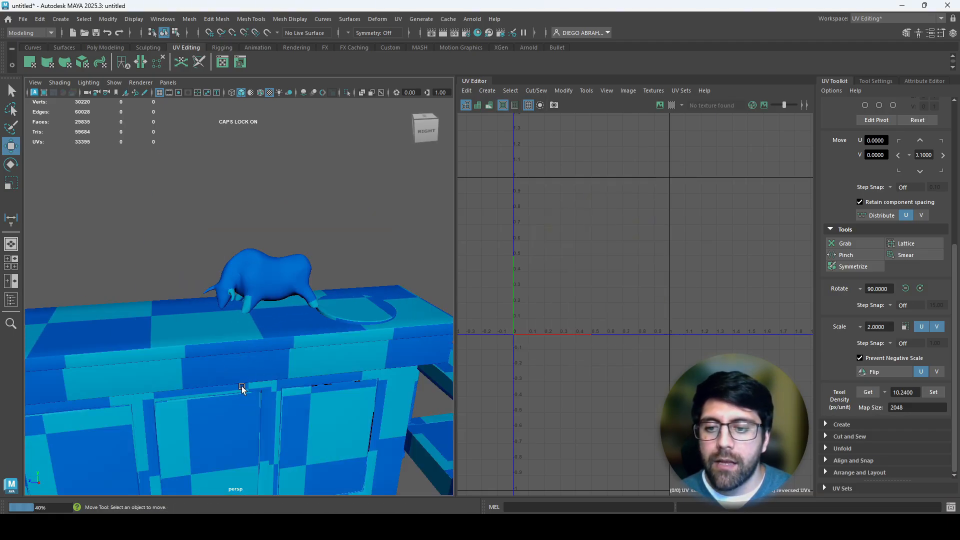
pyautogui.hotkey('alt', 'Tab')
pyautogui.press('Tab')
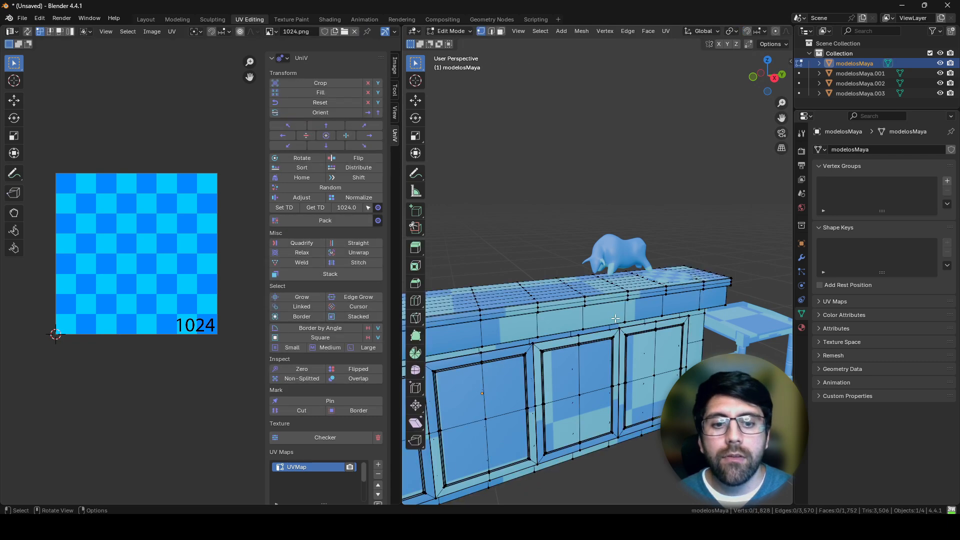
pyautogui.press('a')
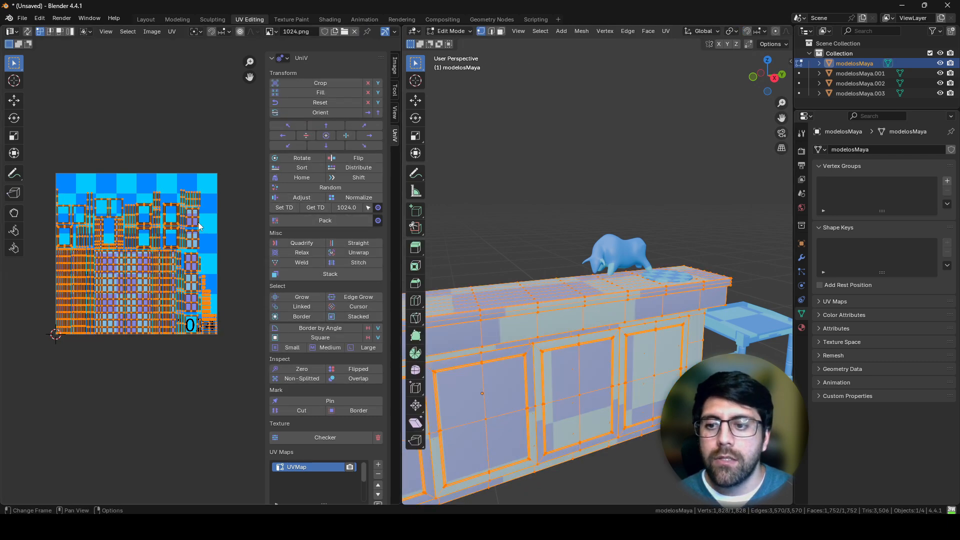
pyautogui.click(326, 220)
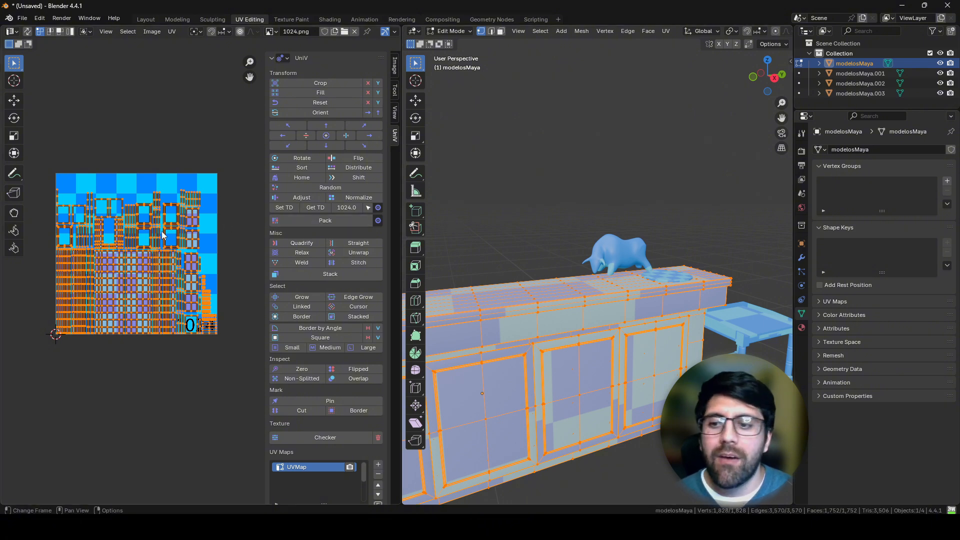
pyautogui.click(284, 208)
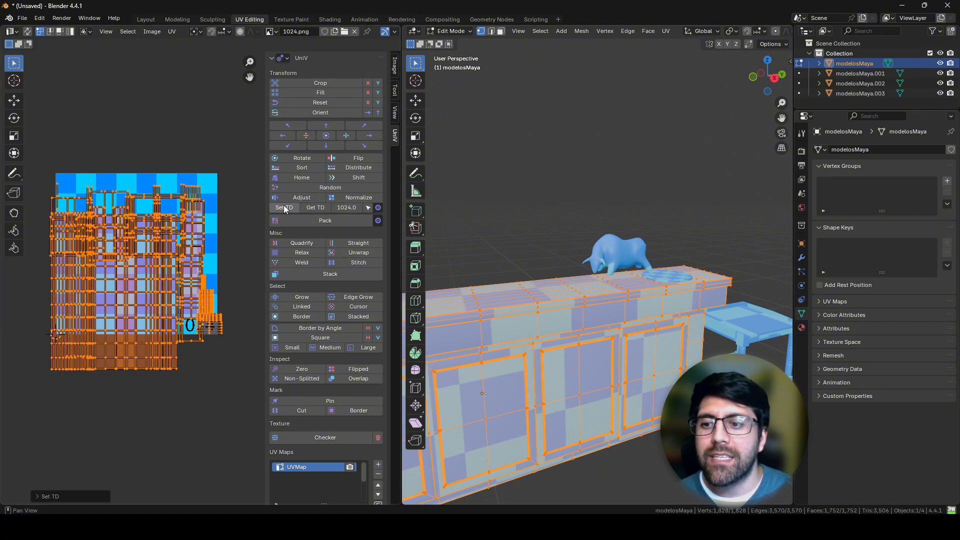
pyautogui.press('Tab')
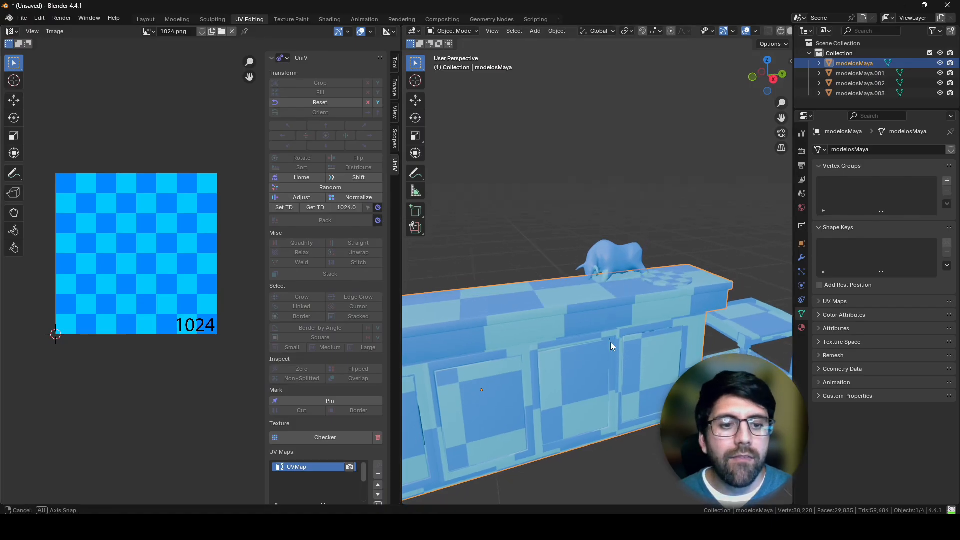
# Step: Apply UniV's 1024 texel density to all UVs of the round plate on the cabinet and compare it with Maya's
pyautogui.moveTo(611, 342); pyautogui.dragTo(574, 319, button='middle')
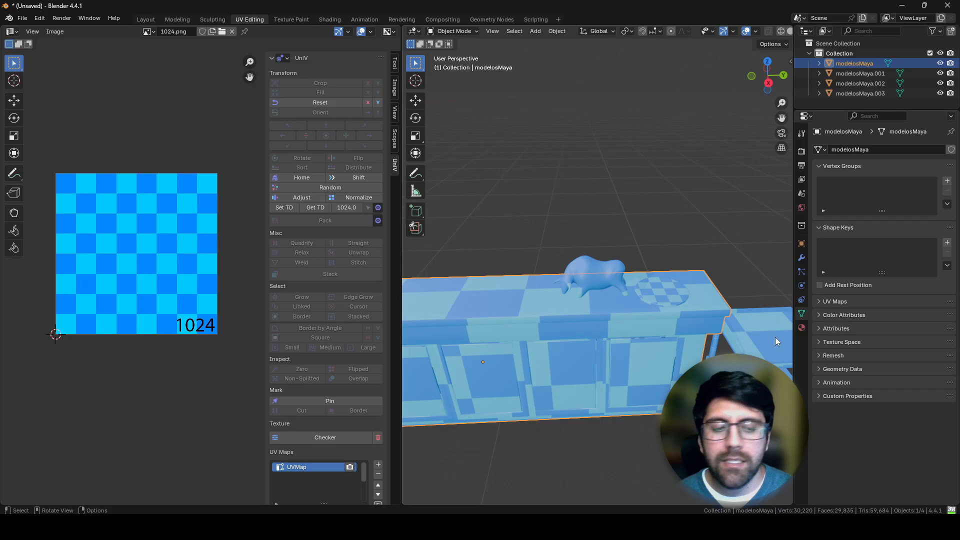
pyautogui.click(662, 297)
pyautogui.press('Tab')
pyautogui.press('a')
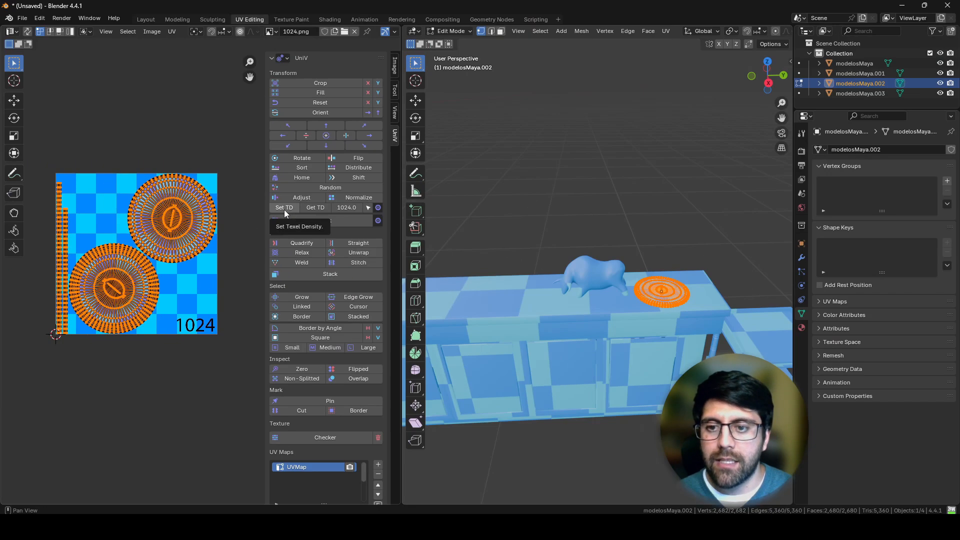
pyautogui.click(285, 209)
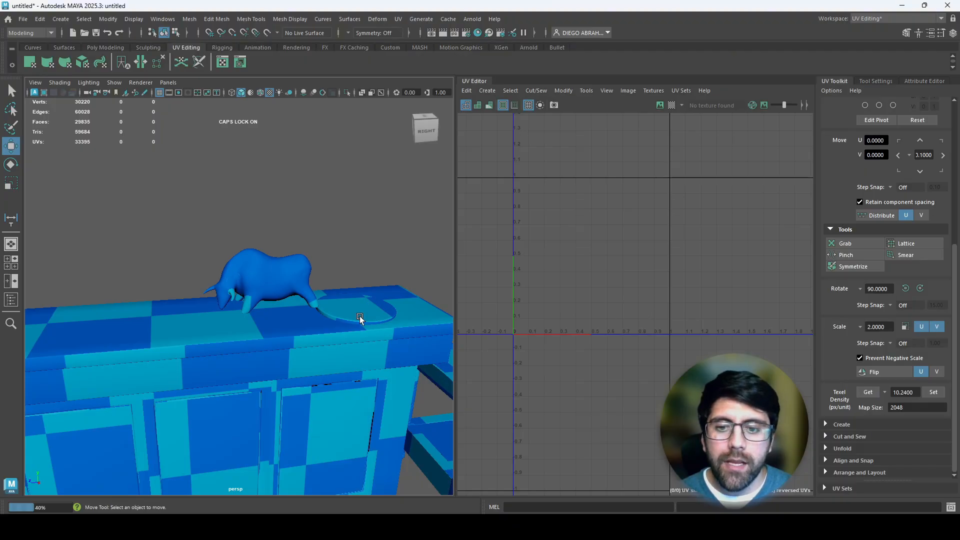
pyautogui.keyDown('alt'); pyautogui.moveTo(359, 316); pyautogui.dragTo(333, 301); pyautogui.keyUp('alt')
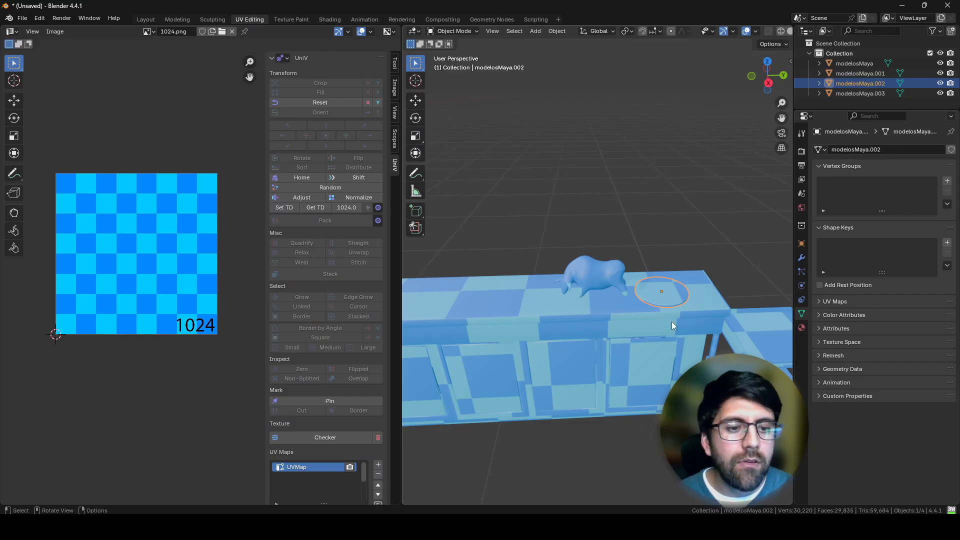
# Step: Enter Edit Mode on the side table and select all of its geometry and UVs
pyautogui.moveTo(672, 322); pyautogui.dragTo(669, 344, button='middle')
pyautogui.keyDown('shift'); pyautogui.moveTo(669, 345); pyautogui.dragTo(575, 325, button='middle'); pyautogui.keyUp('shift')
pyautogui.scroll(4, 576, 325)
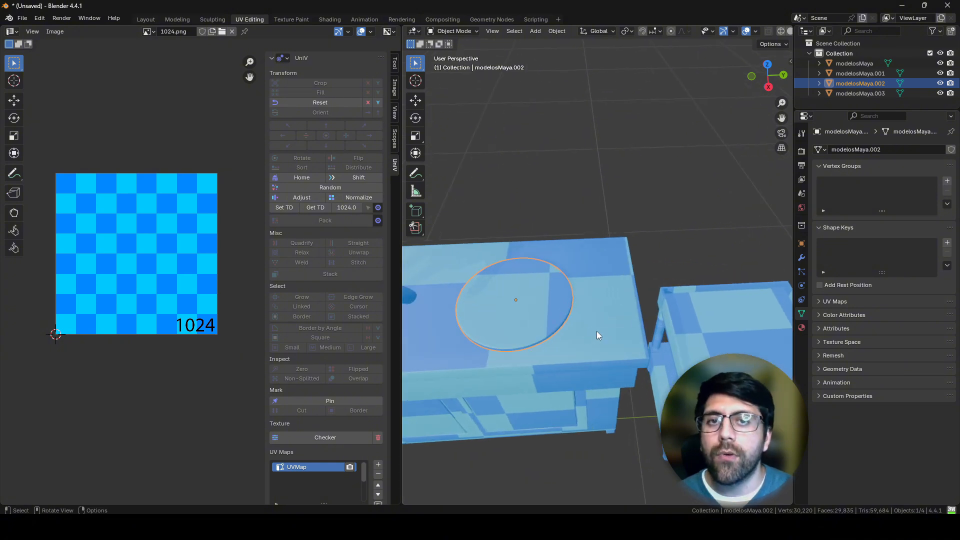
pyautogui.click(704, 353)
pyautogui.keyDown('shift'); pyautogui.moveTo(704, 354); pyautogui.dragTo(579, 311, button='middle'); pyautogui.keyUp('shift')
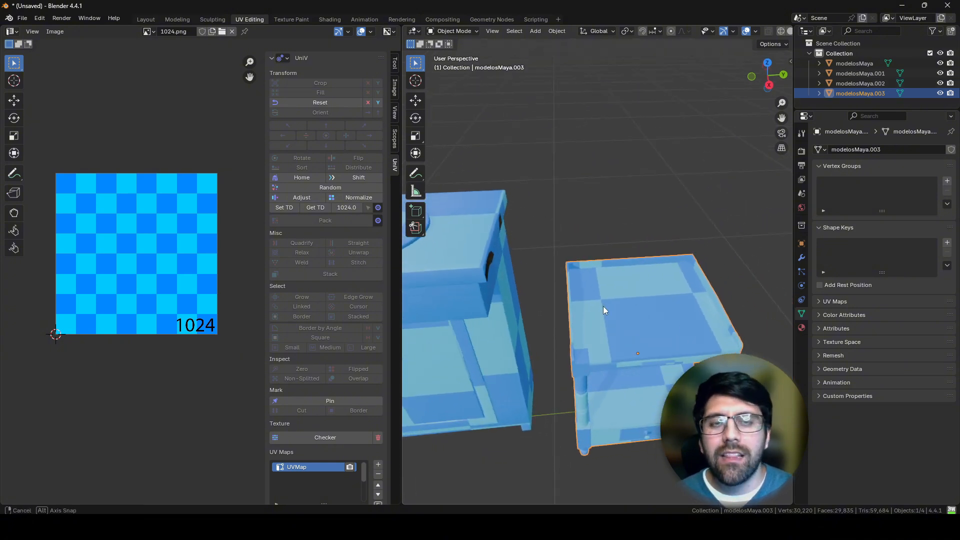
pyautogui.press('Tab')
pyautogui.press('a')
pyautogui.press('a')
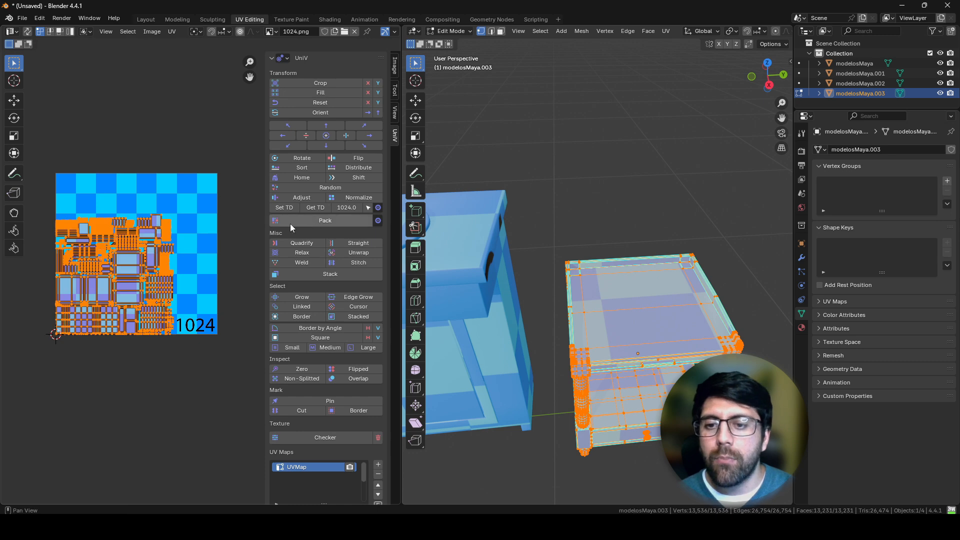
# Step: Try to apply UniV's 1024 texel density to the side table's existing UVs
pyautogui.click(284, 208)
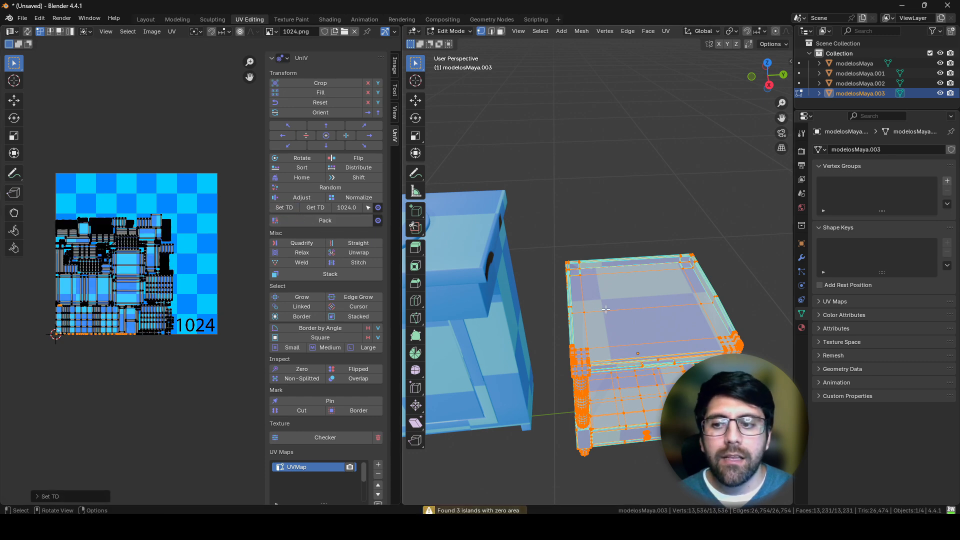
pyautogui.press('a')
pyautogui.click(284, 208)
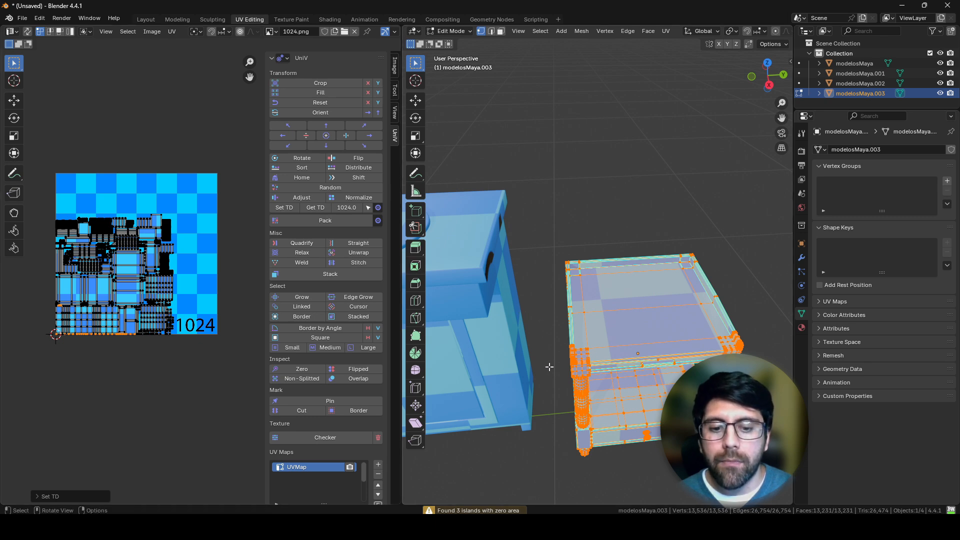
pyautogui.moveTo(522, 312); pyautogui.dragTo(481, 325, button='middle')
pyautogui.press('a')
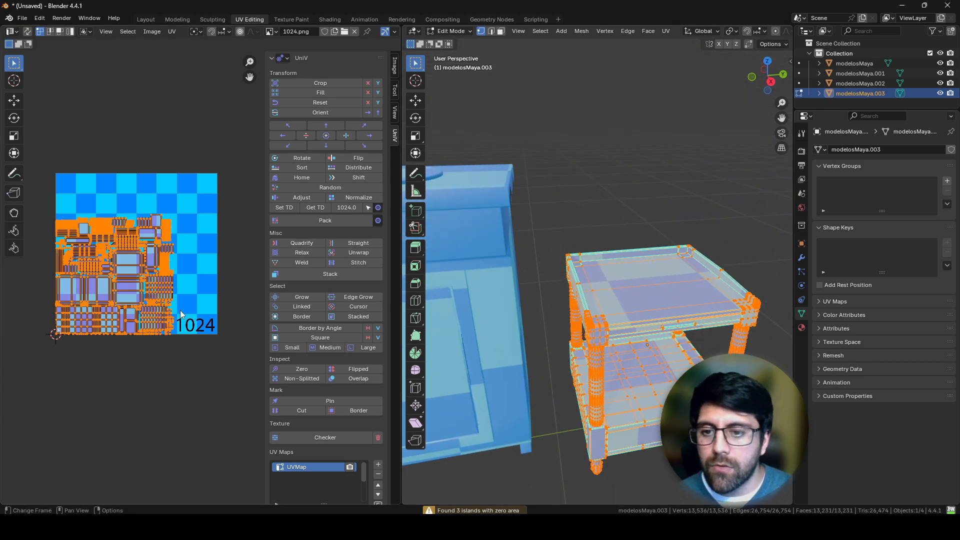
# Step: Try shifting all of the side table's UVs in the UV Editor and reapplying the 1024 texel density
pyautogui.hotkey('alt', 'a')
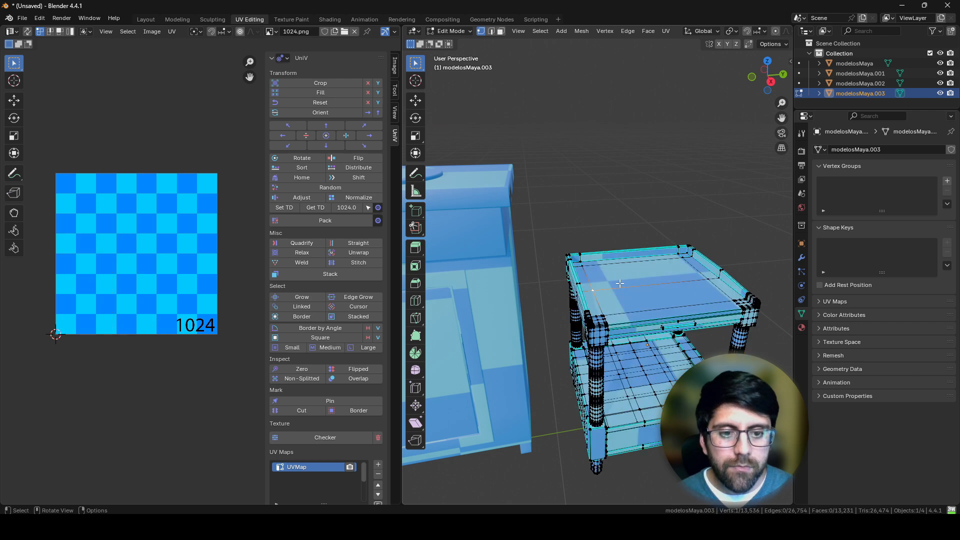
pyautogui.press('a')
pyautogui.press('g')
pyautogui.click(168, 289)
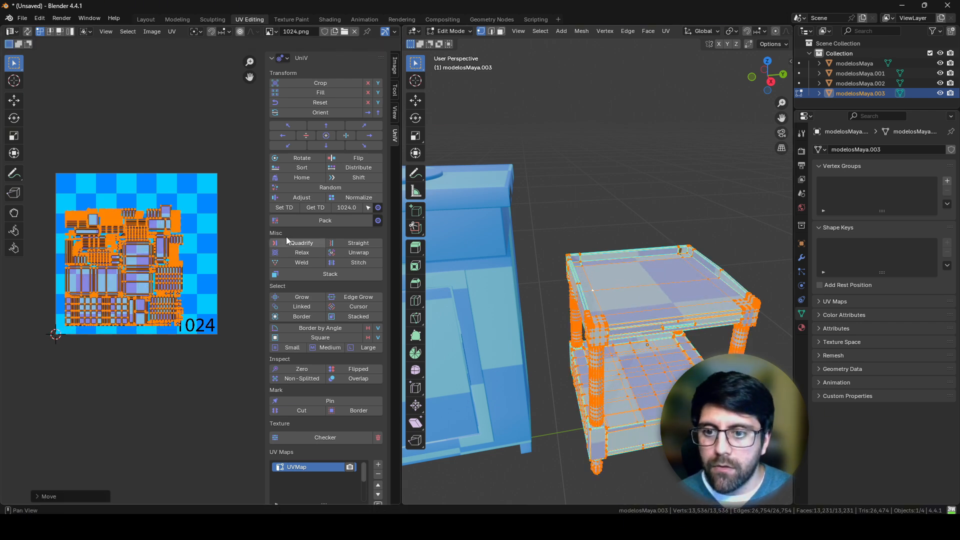
pyautogui.click(284, 208)
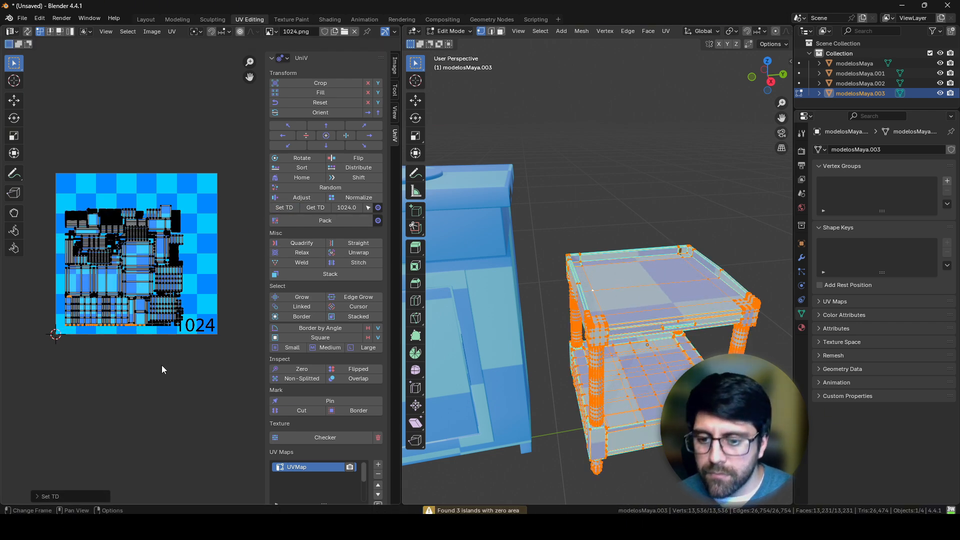
pyautogui.moveTo(165, 393); pyautogui.dragTo(173, 361, button='middle')
pyautogui.press('a')
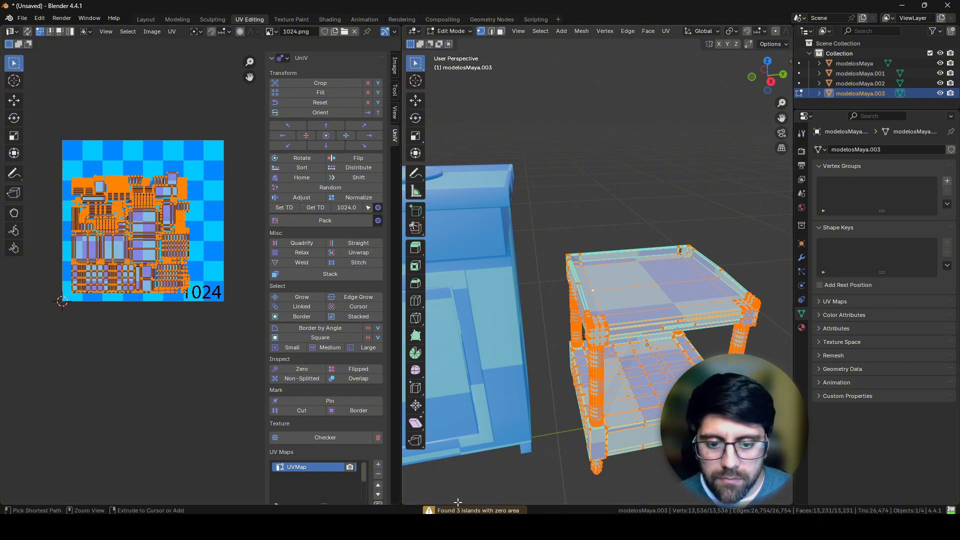
pyautogui.hotkey('alt', 'a')
pyautogui.press('a')
pyautogui.hotkey('alt', 'a')
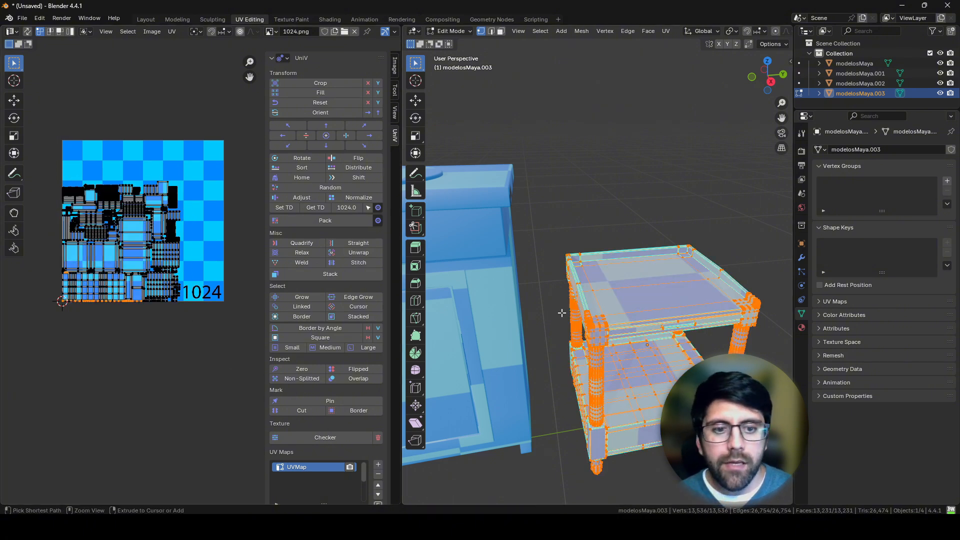
# Step: Remap the side table's UVs with Cube Projection, apply UniV's 1024 texel density and return to Object Mode
pyautogui.press('u')
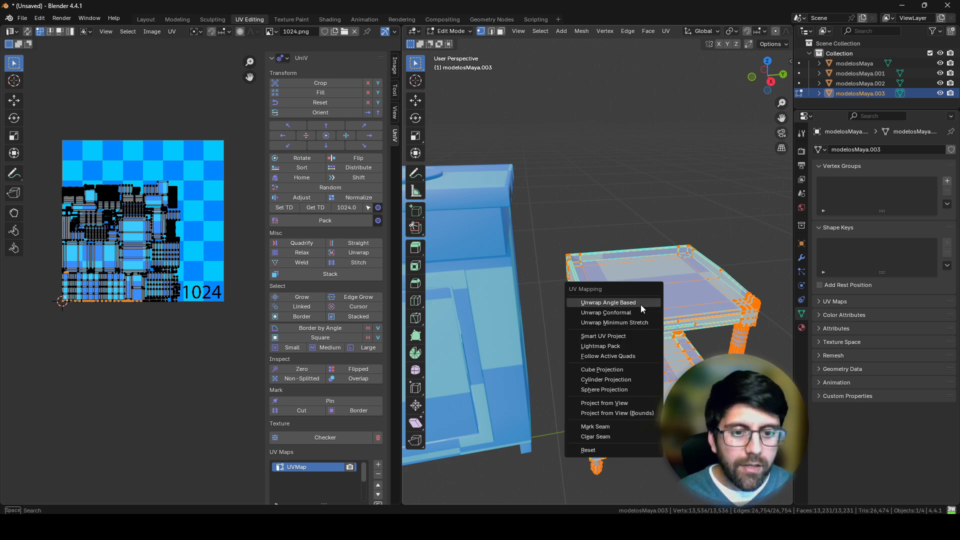
pyautogui.click(609, 377)
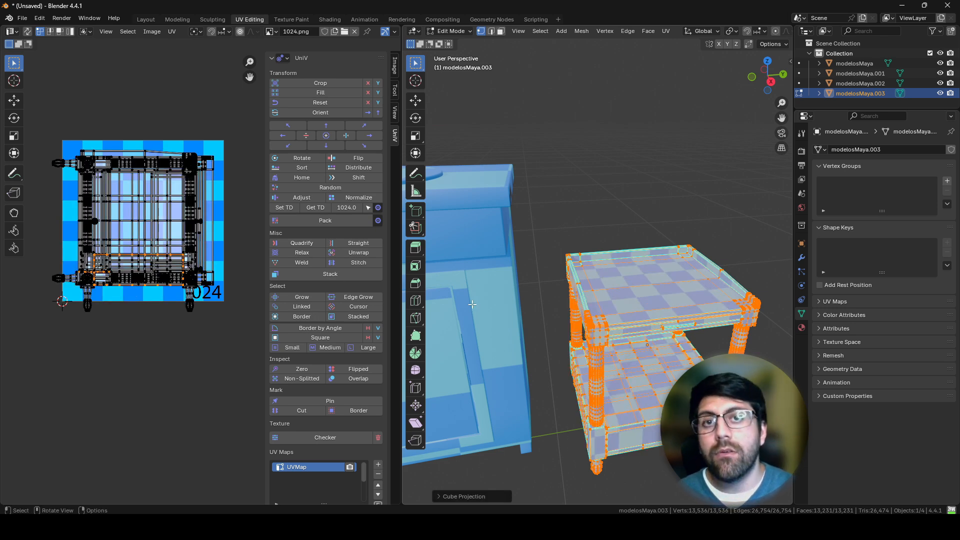
pyautogui.click(283, 207)
pyautogui.press('Tab')
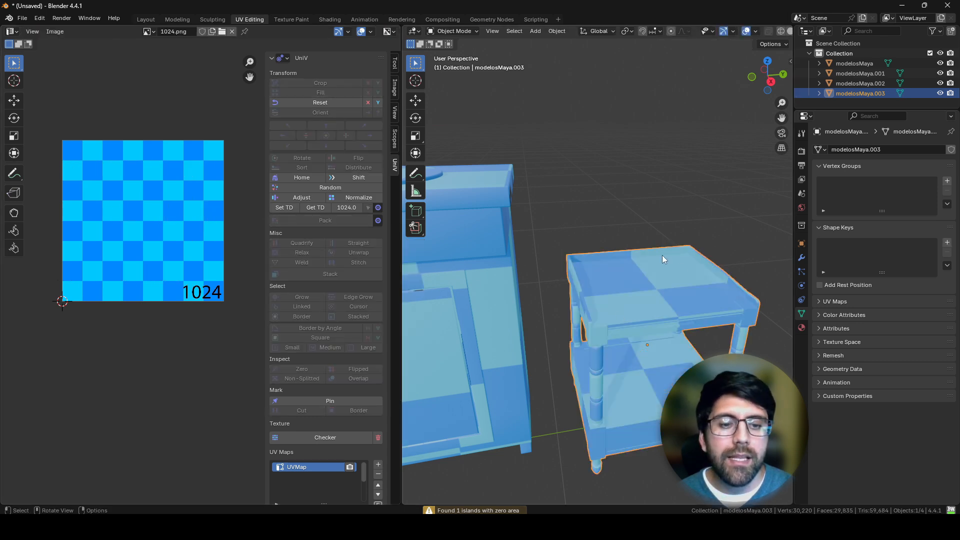
# Step: Compare the side table's checker pattern in Blender with the same table in Maya
pyautogui.hotkey('alt', 'Tab')
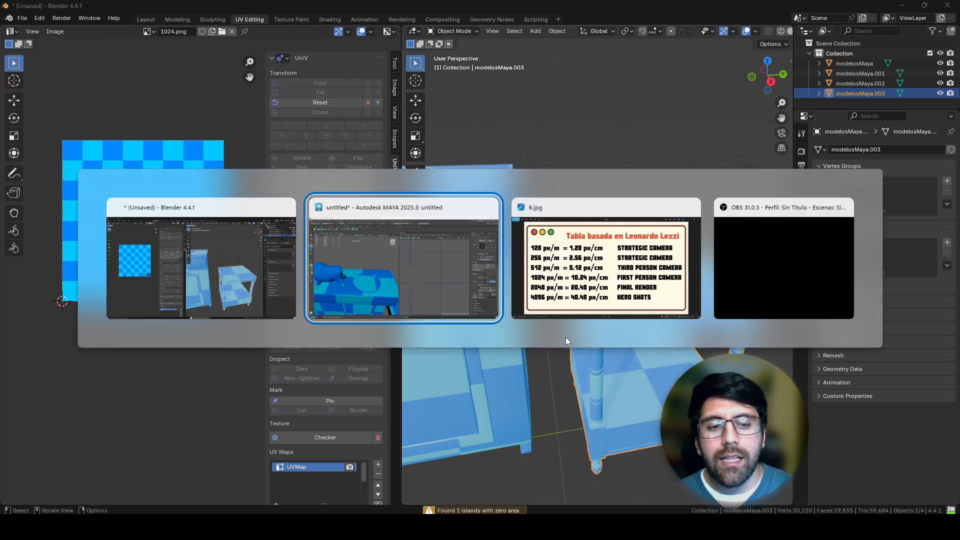
pyautogui.hotkey('alt', 'Tab')
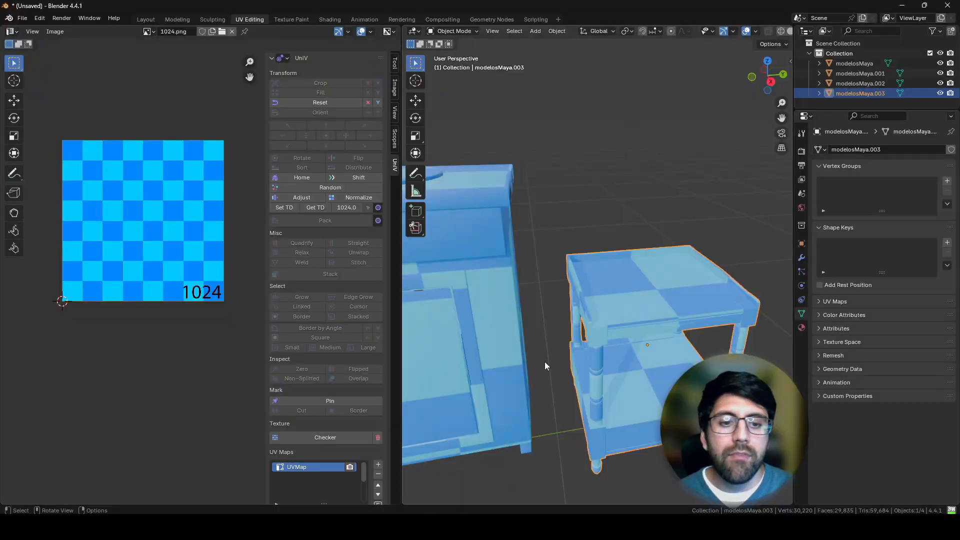
pyautogui.hotkey('alt', 'Tab')
pyautogui.keyDown('alt'); pyautogui.moveTo(326, 300); pyautogui.dragTo(325, 274); pyautogui.keyUp('alt')
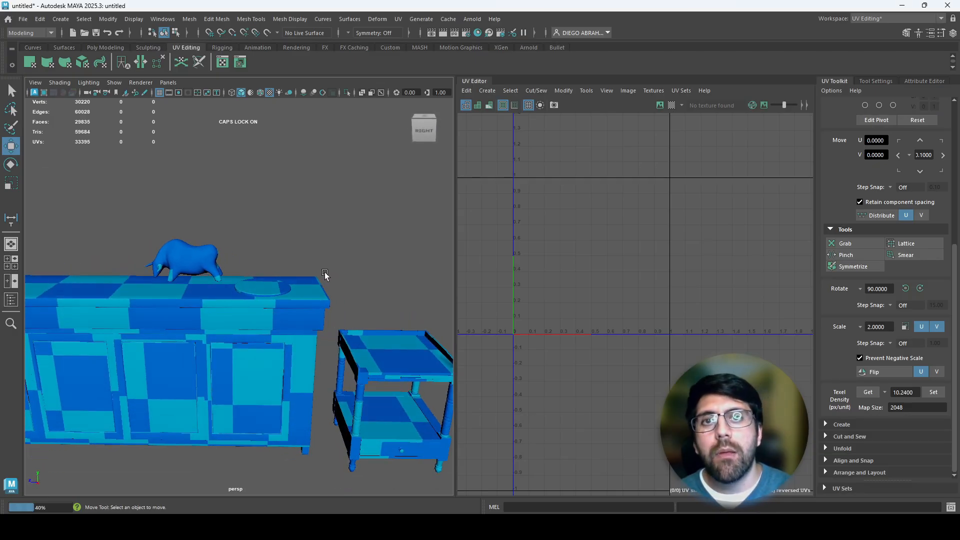